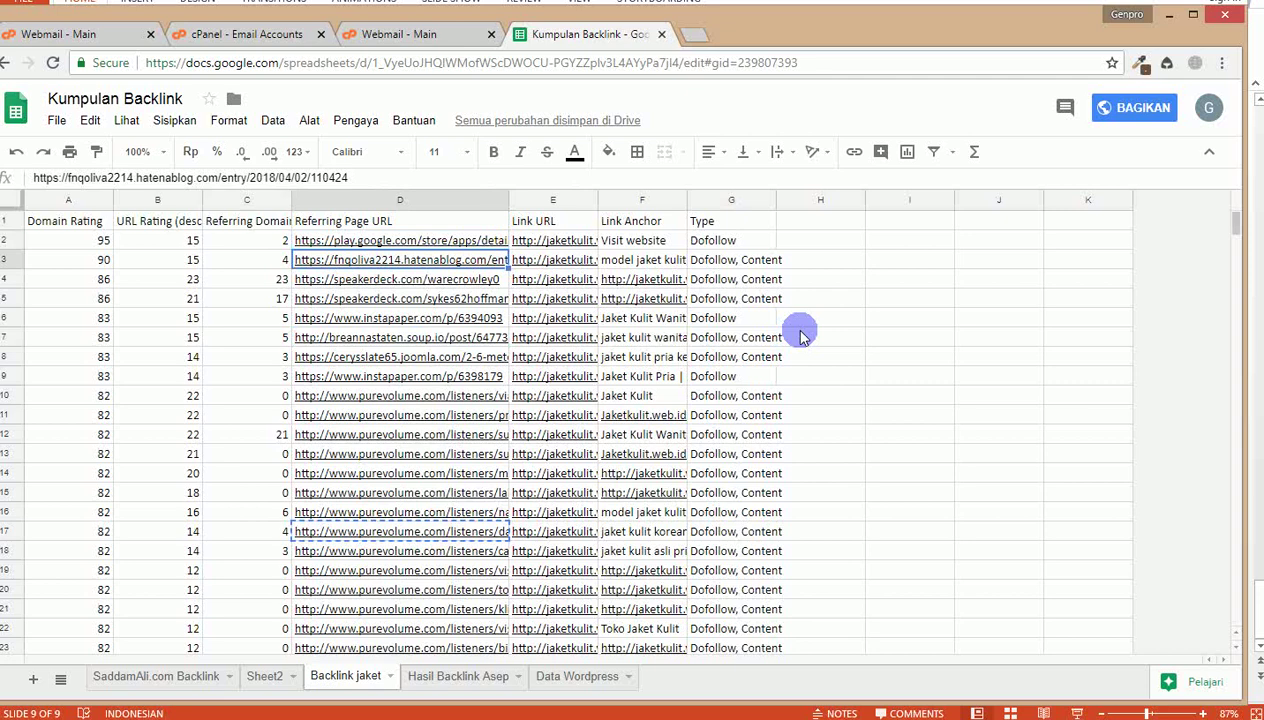
Step: Open the D3 link to the entry 'Beberapa jaket Keren yang Semestinya Dipunyai Jilbabers' in a new tab
left_click(444, 260)
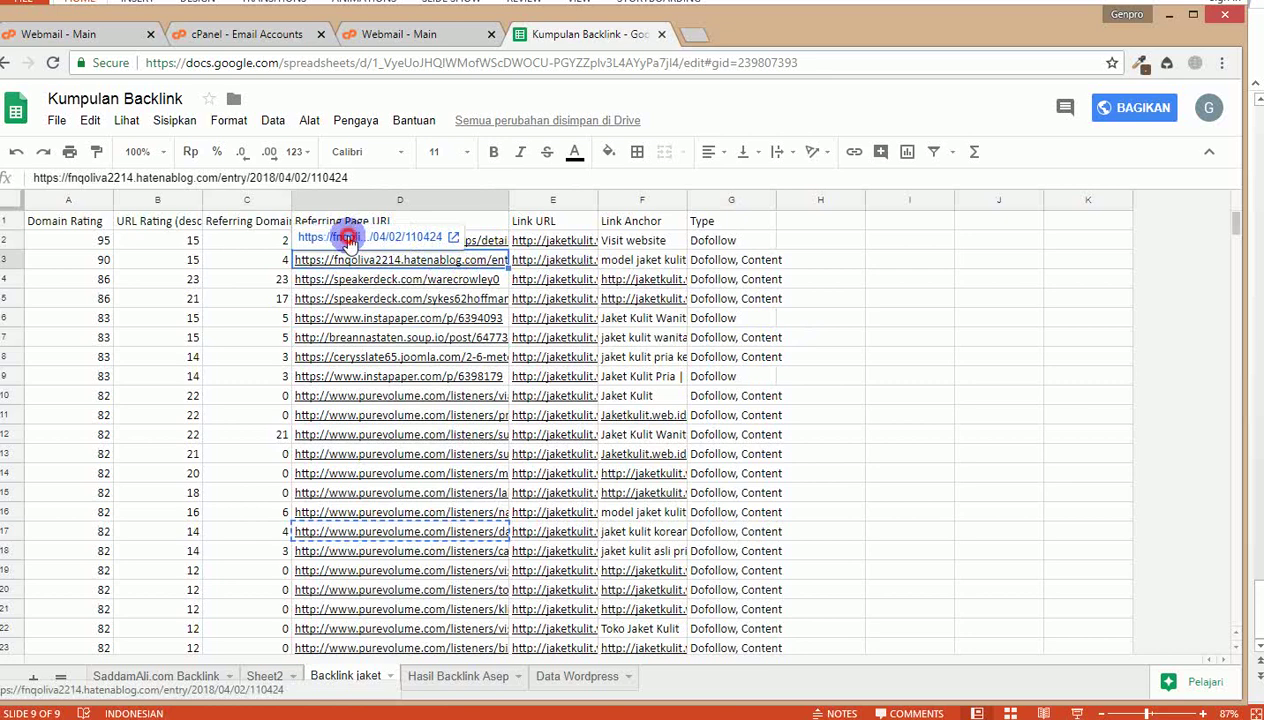
left_click(349, 240)
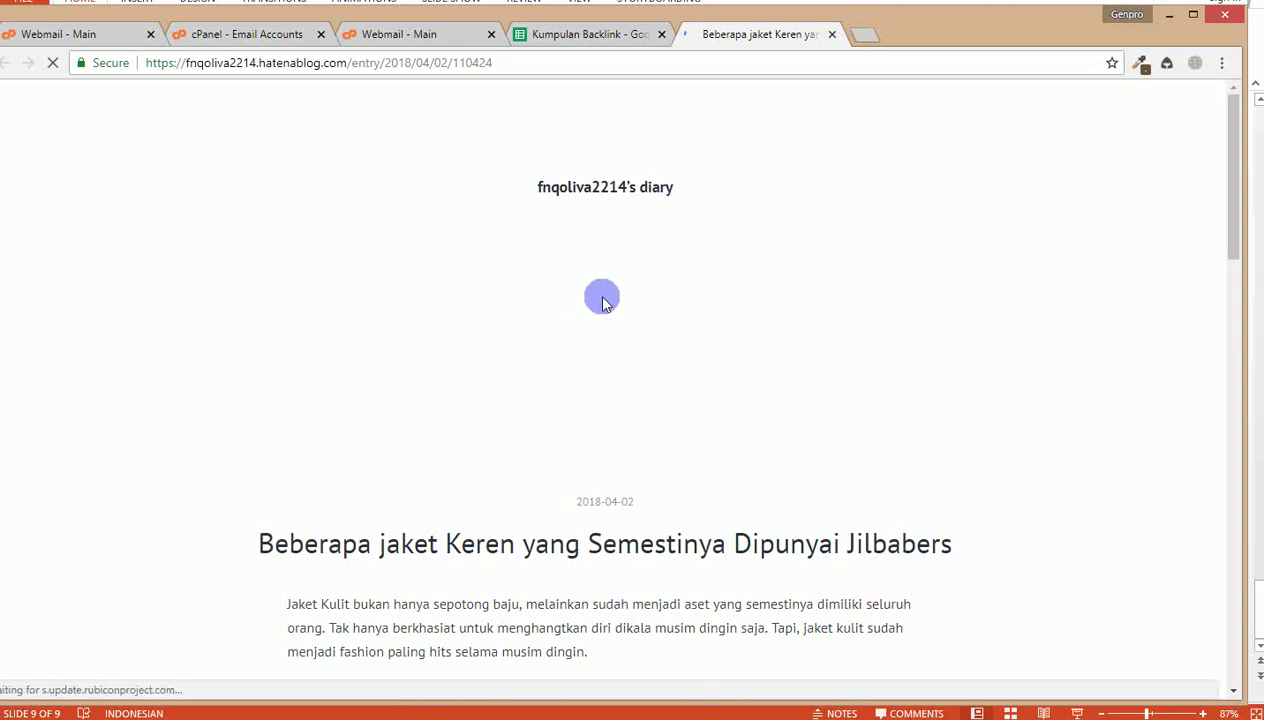
Step: Scroll through the published Hatena entry and back up to its top
scroll(640, 190, "down", 1)
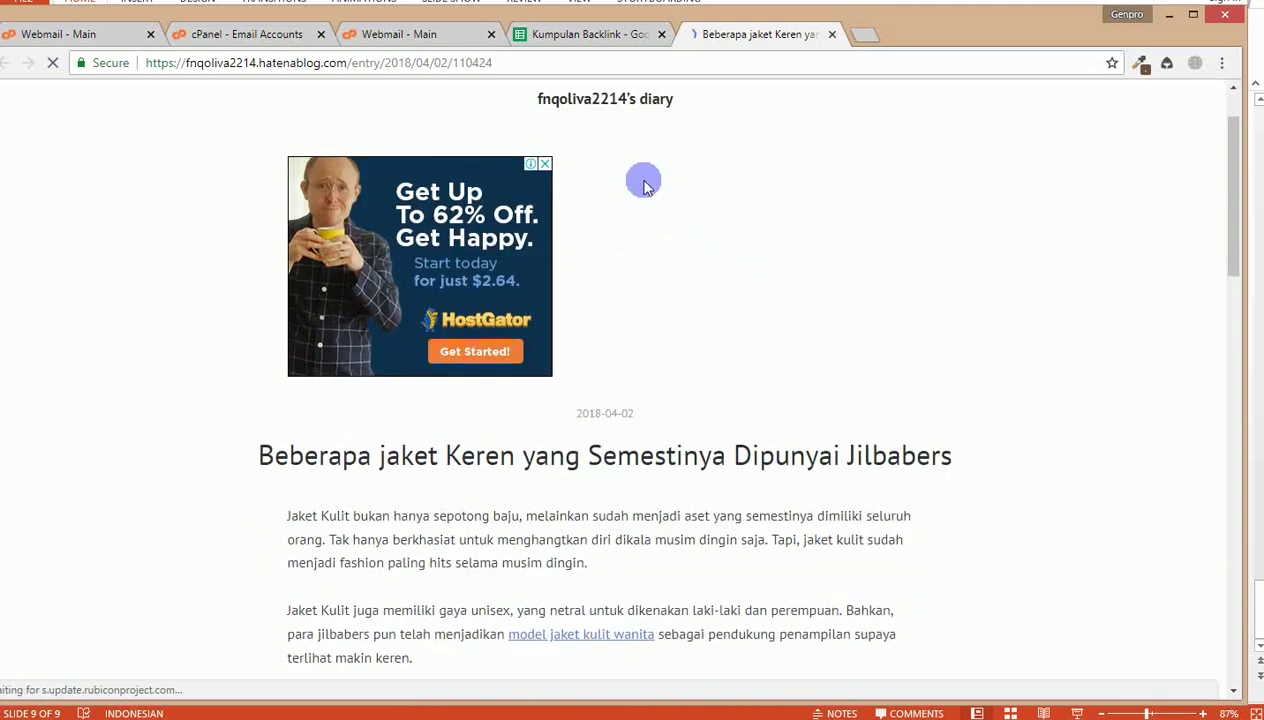
scroll(645, 185, "up", 1)
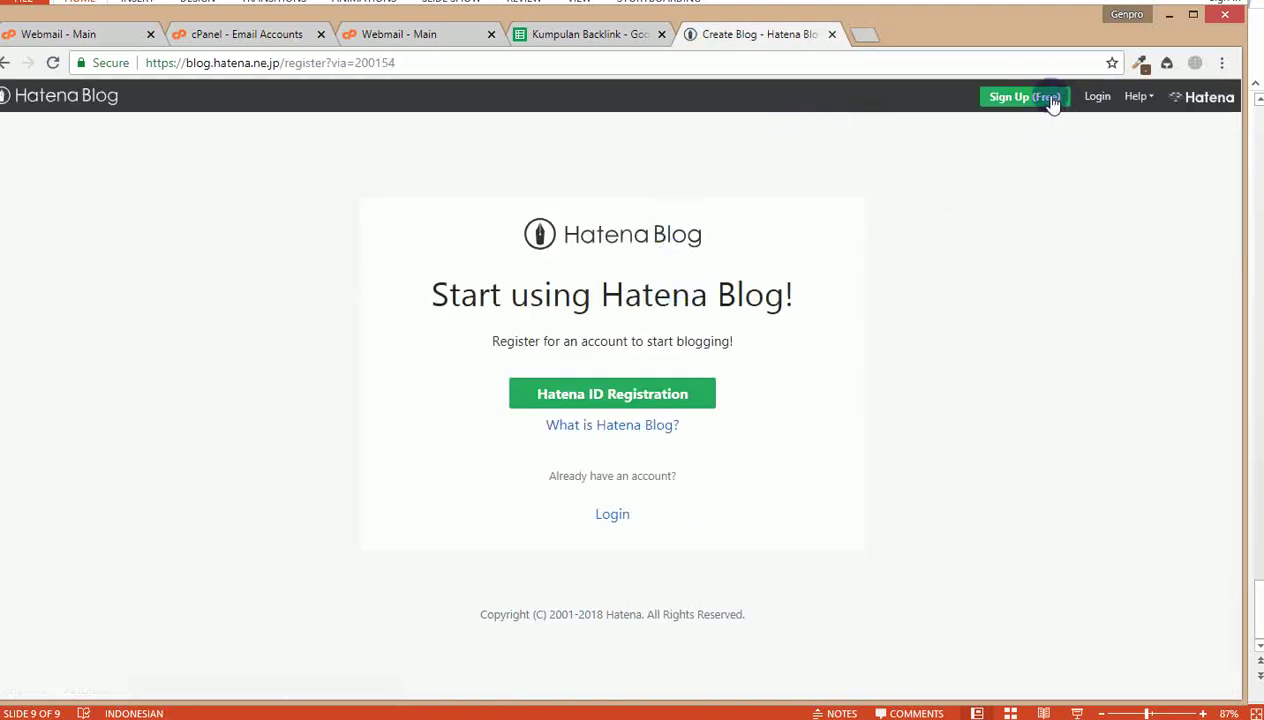
Step: Open the free Hatena ID registration form and enter a Hatena ID and password
left_click(1030, 97)
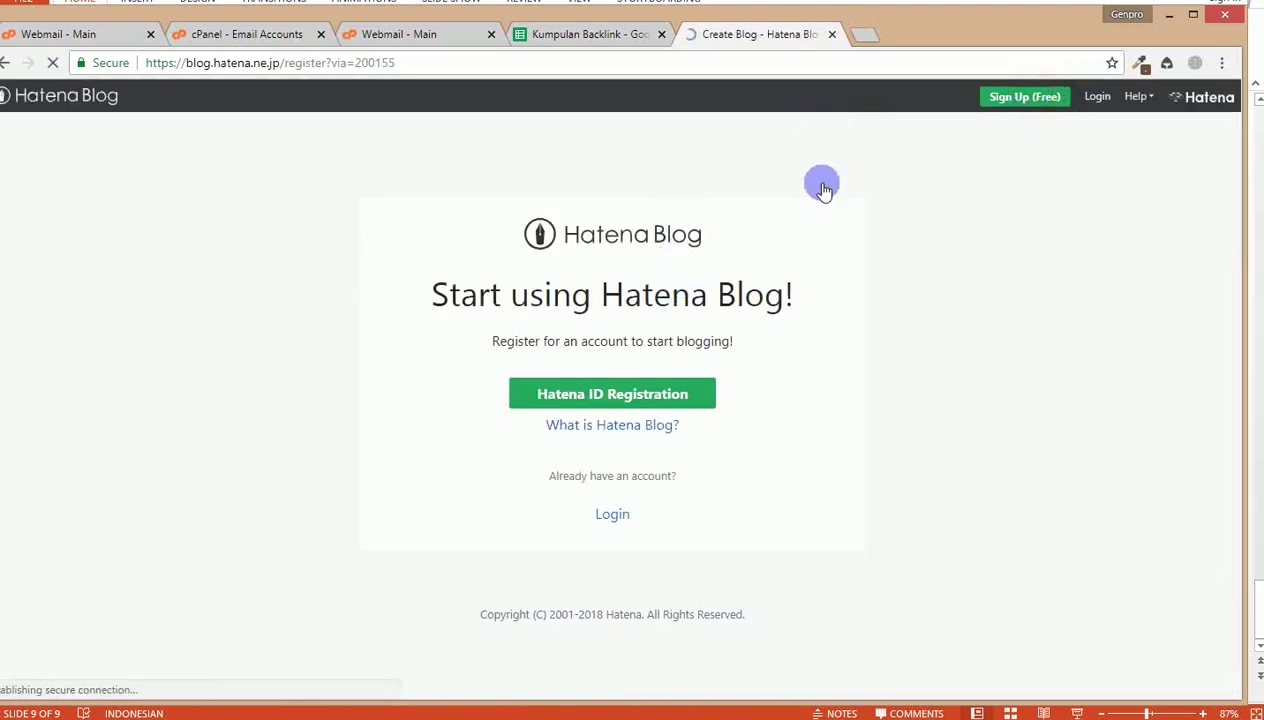
left_click(636, 397)
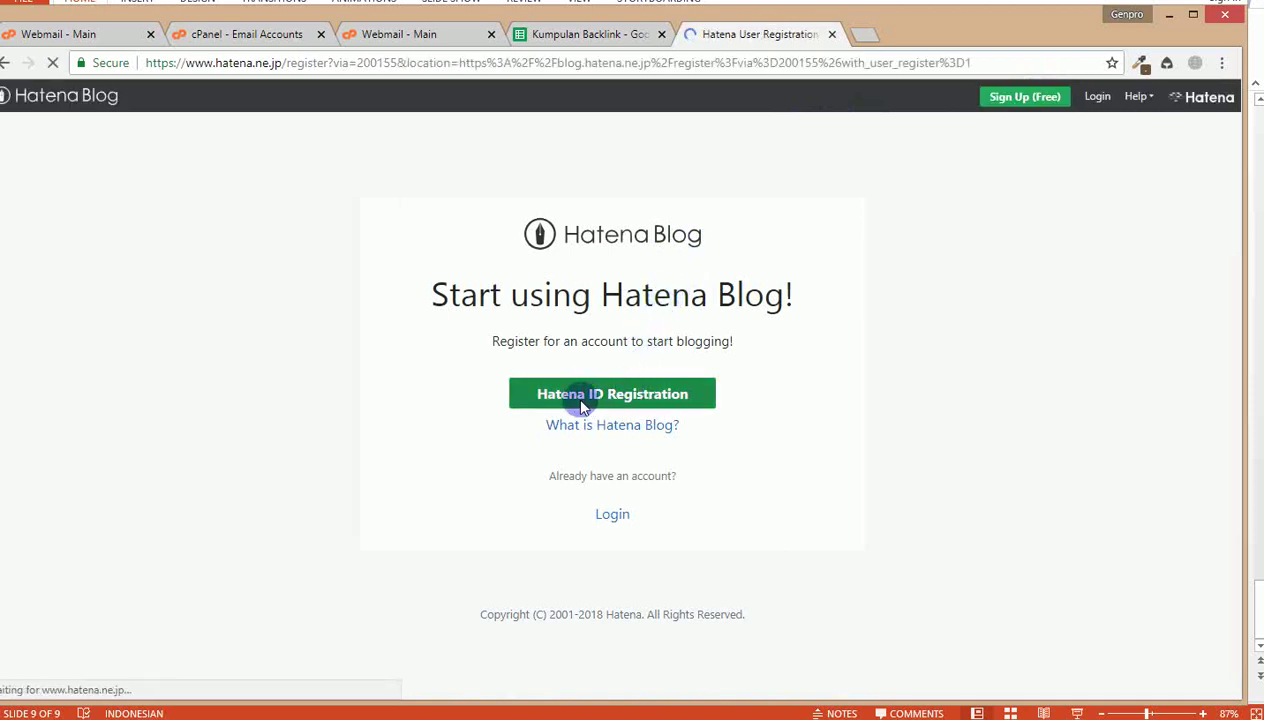
left_click(552, 377)
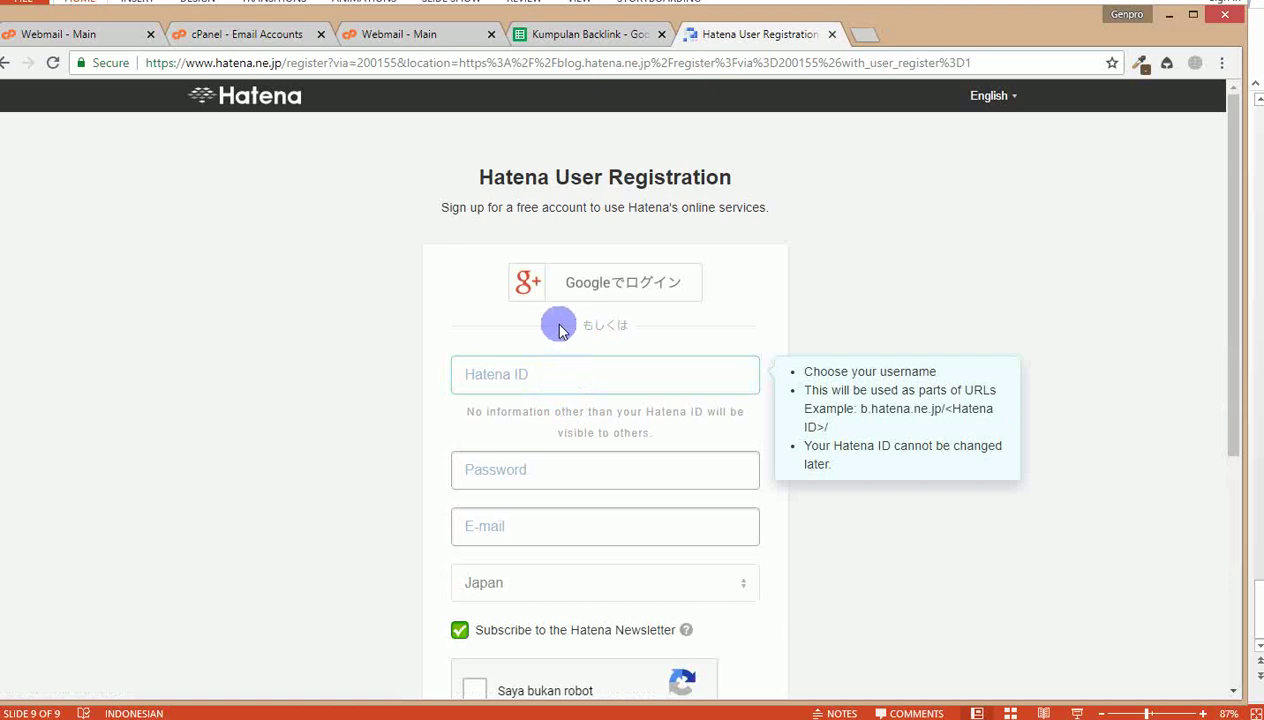
left_click(496, 376)
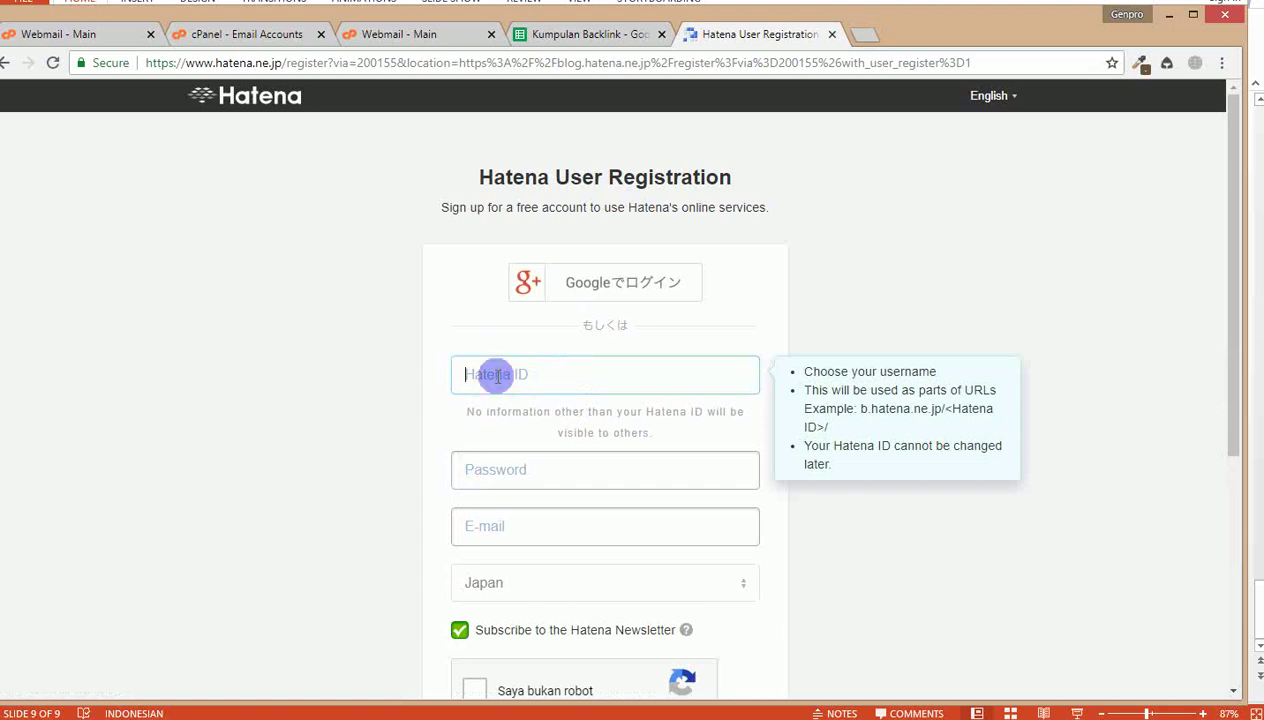
type("doremiace")
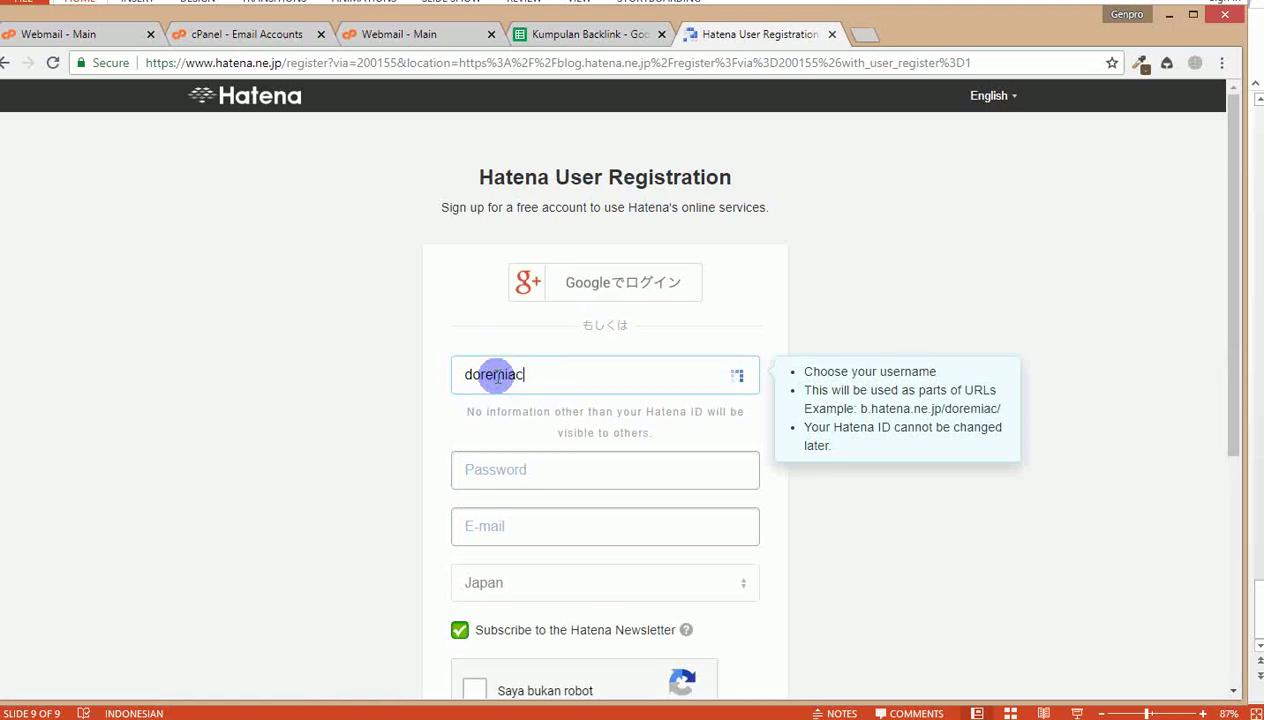
left_click(512, 470)
type("••")
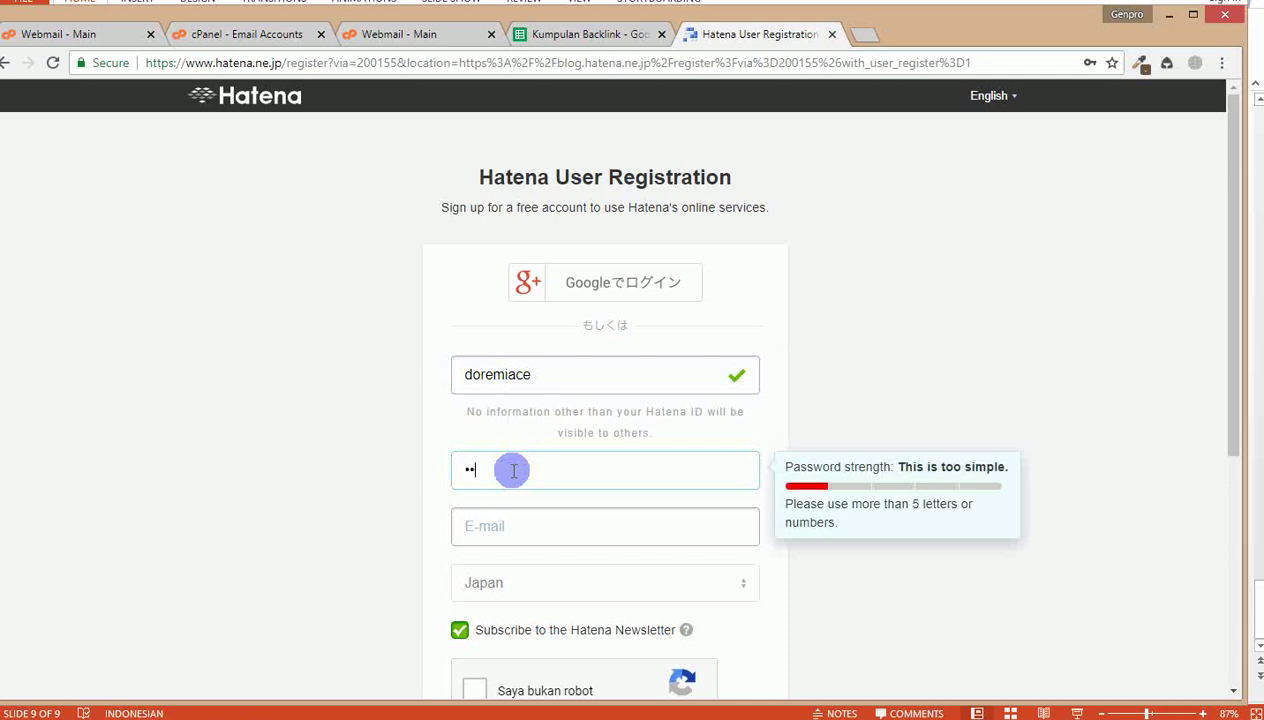
type("•••")
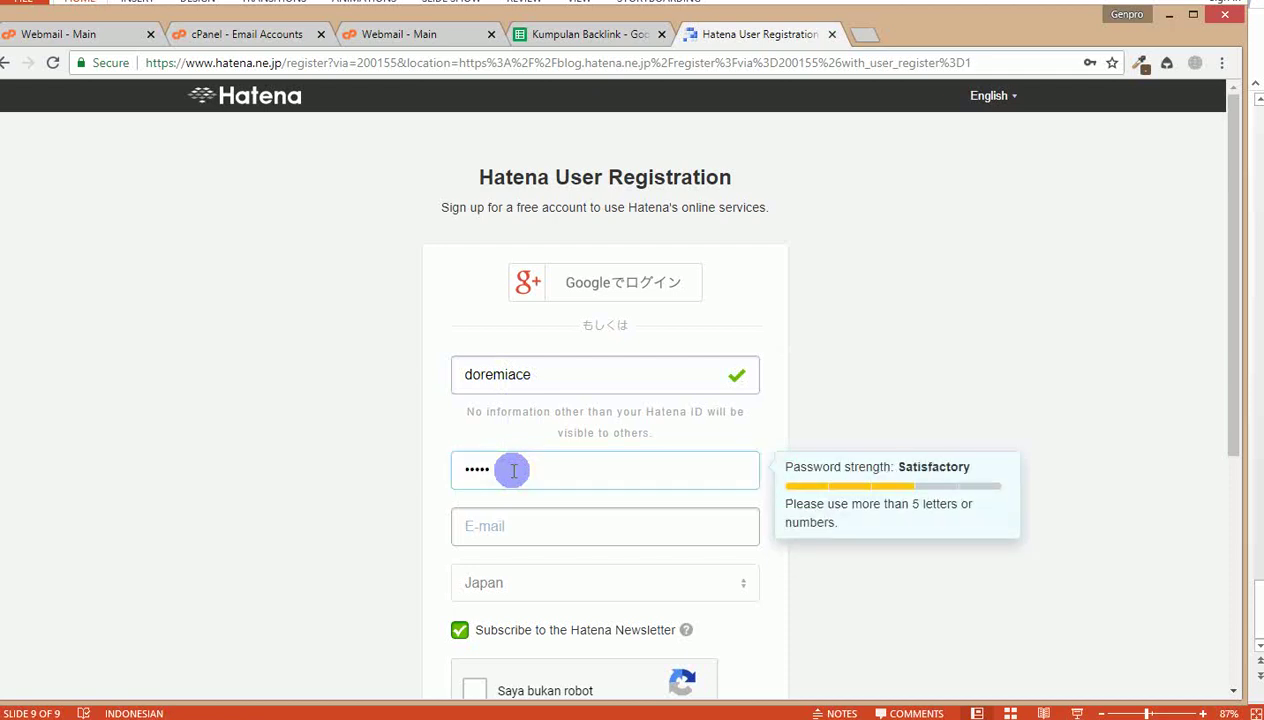
key("BackSpace")
key("BackSpace")
key("BackSpace")
key("BackSpace")
key("BackSpace")
type("••••••••")
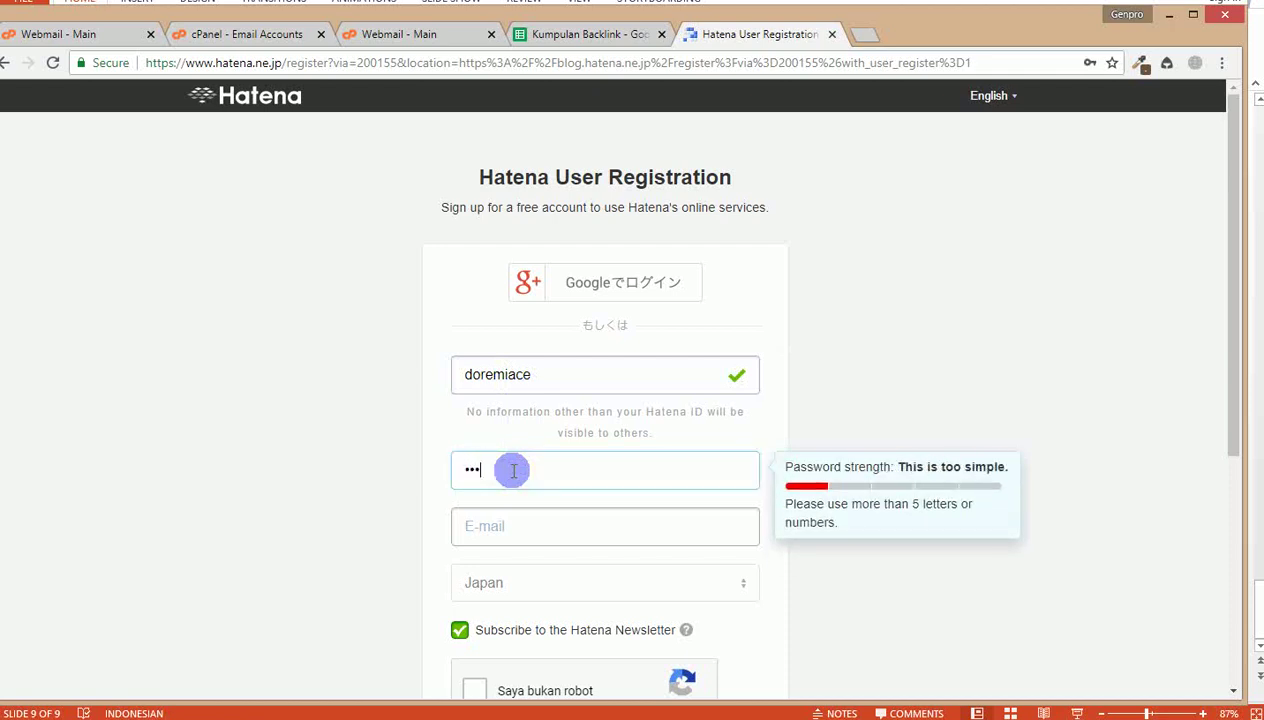
type("•")
key("Tab")
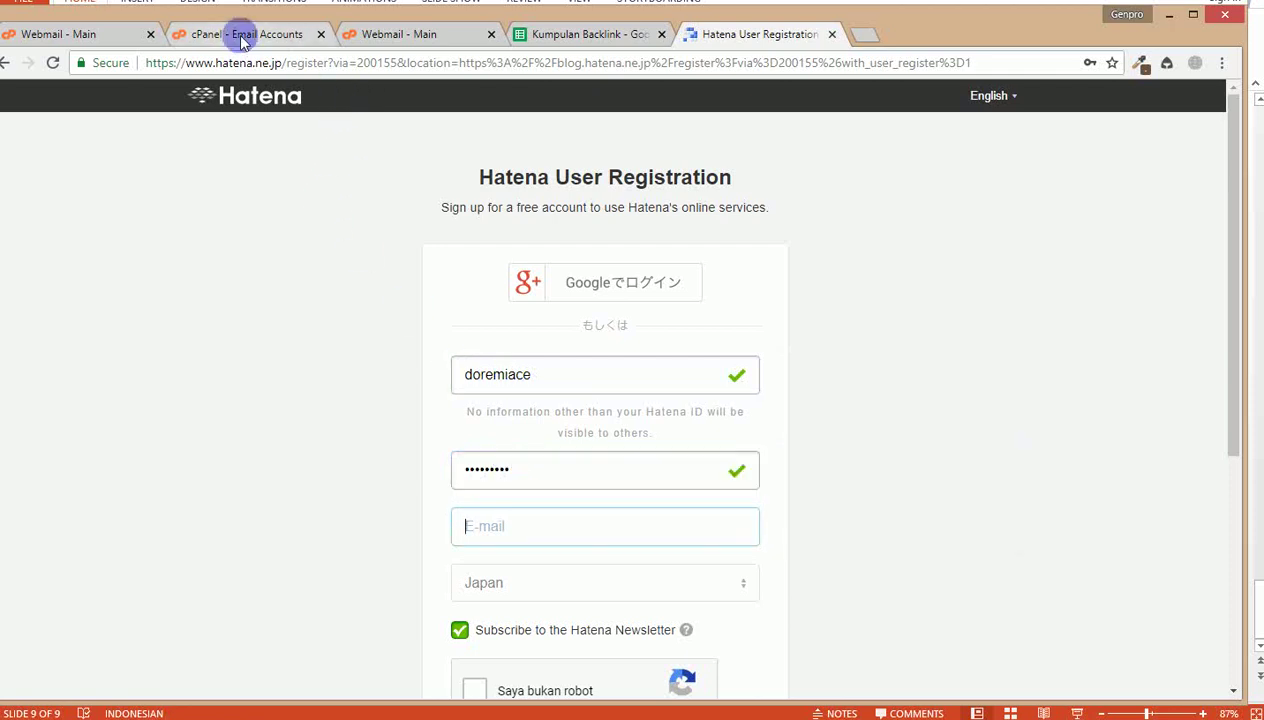
Step: Copy the second mailbox address from cPanel and paste it into the e-mail field
left_click(284, 34)
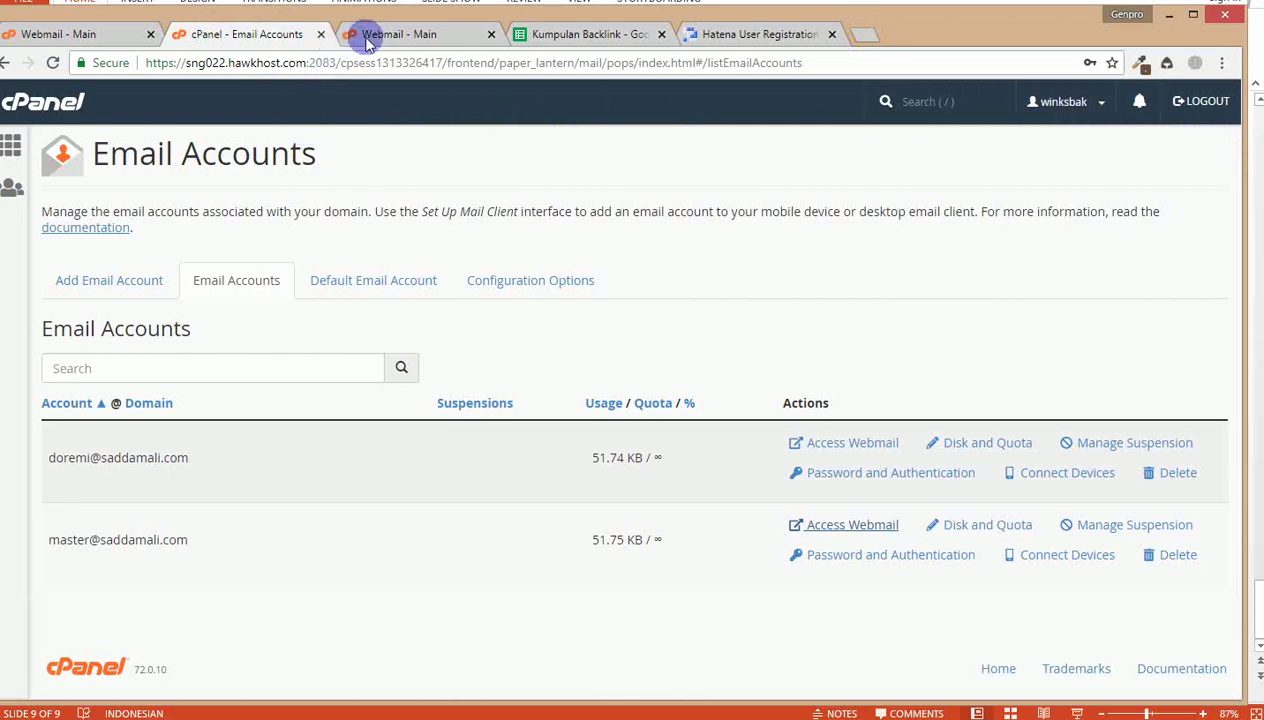
triple_click(51, 538)
key("ctrl+c")
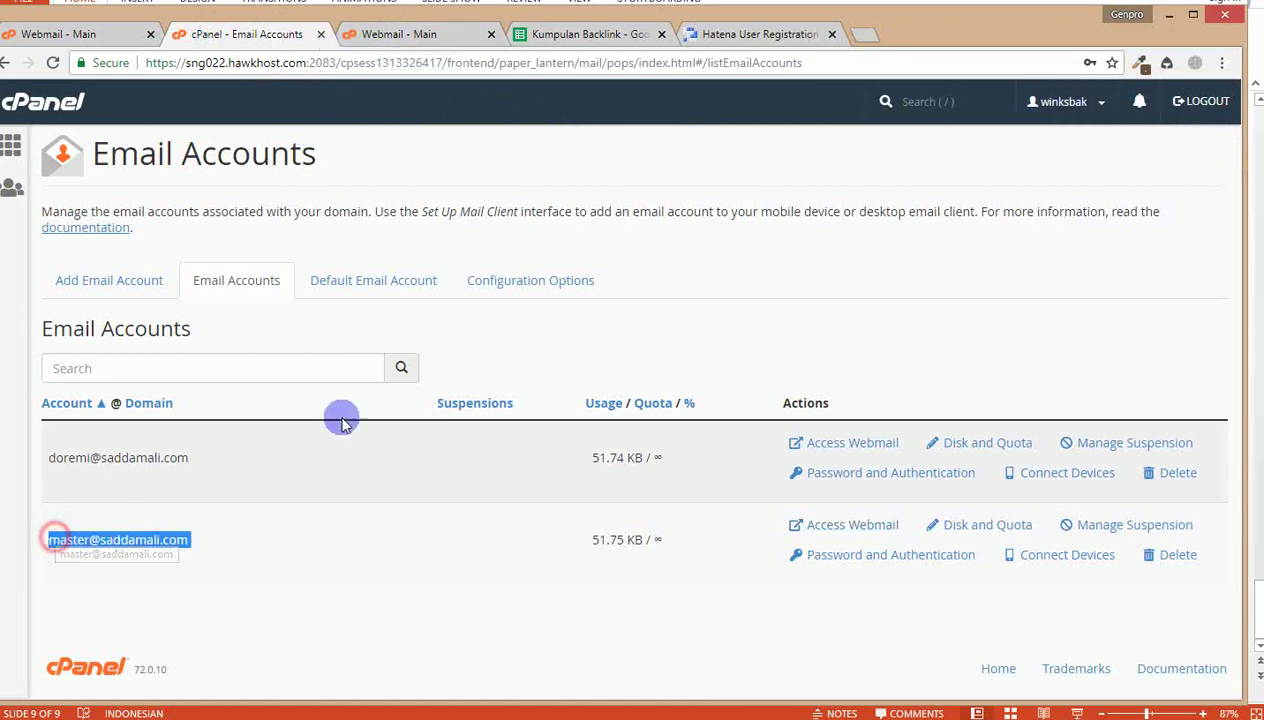
left_click(771, 37)
left_click(487, 376)
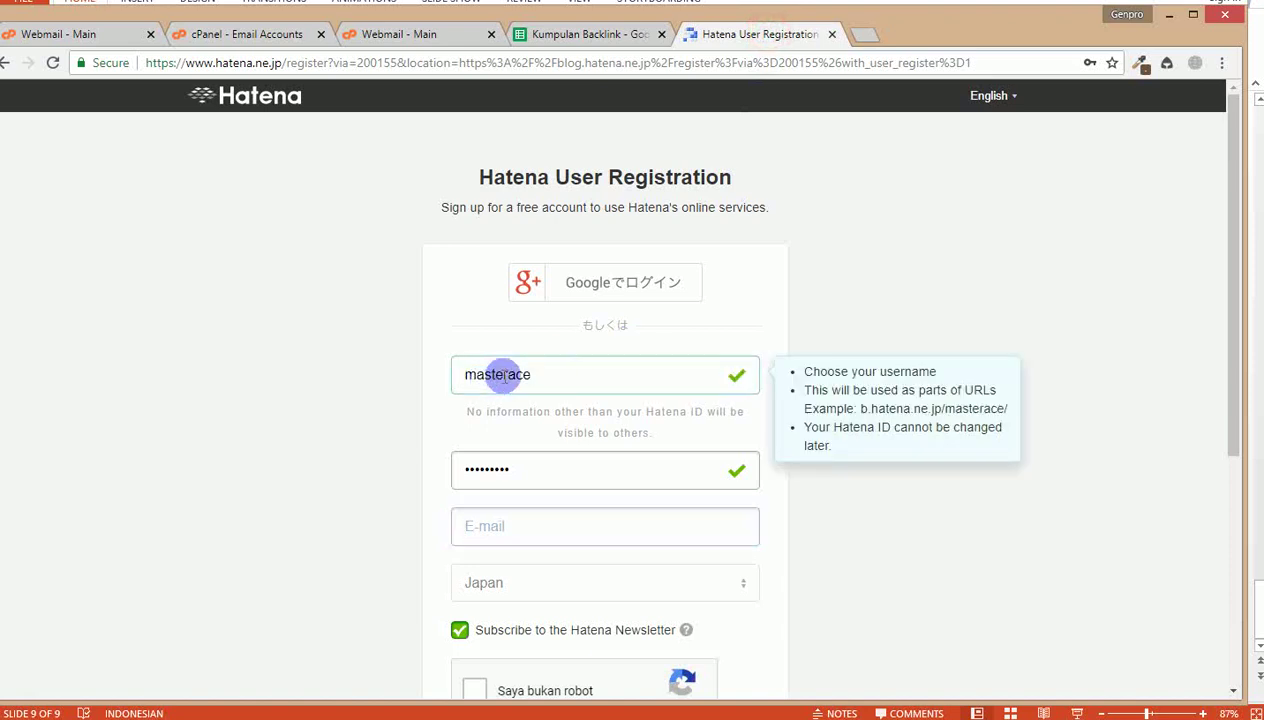
left_click(497, 522)
key("ctrl+v")
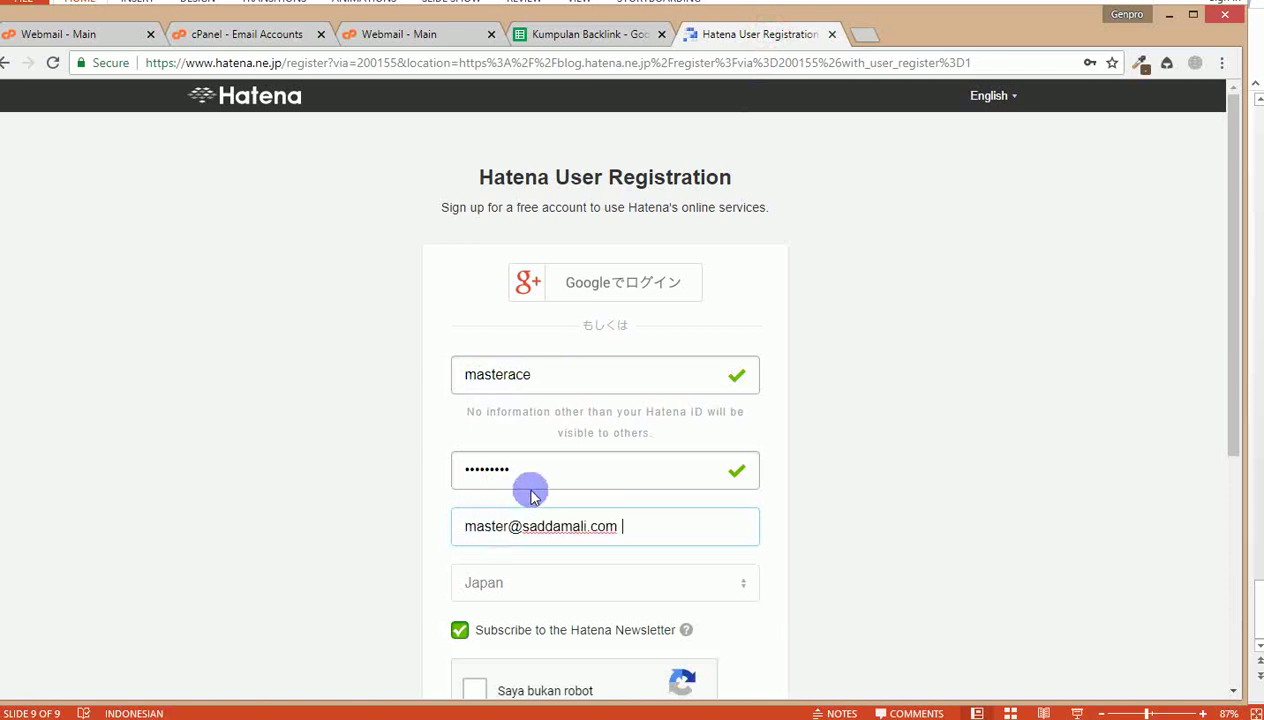
Step: Set the country to Indonesia, accept the data terms, pass reCAPTCHA, and start retyping the password
left_click(514, 584)
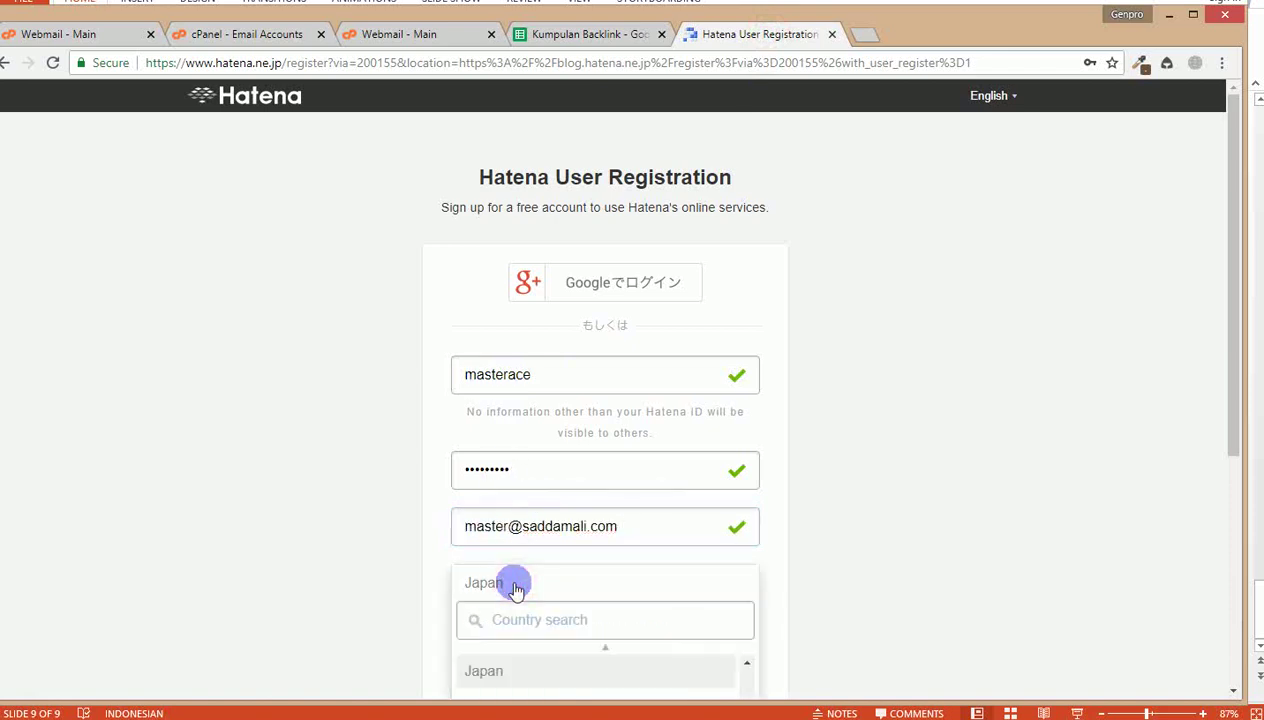
scroll(319, 613, "down", 2)
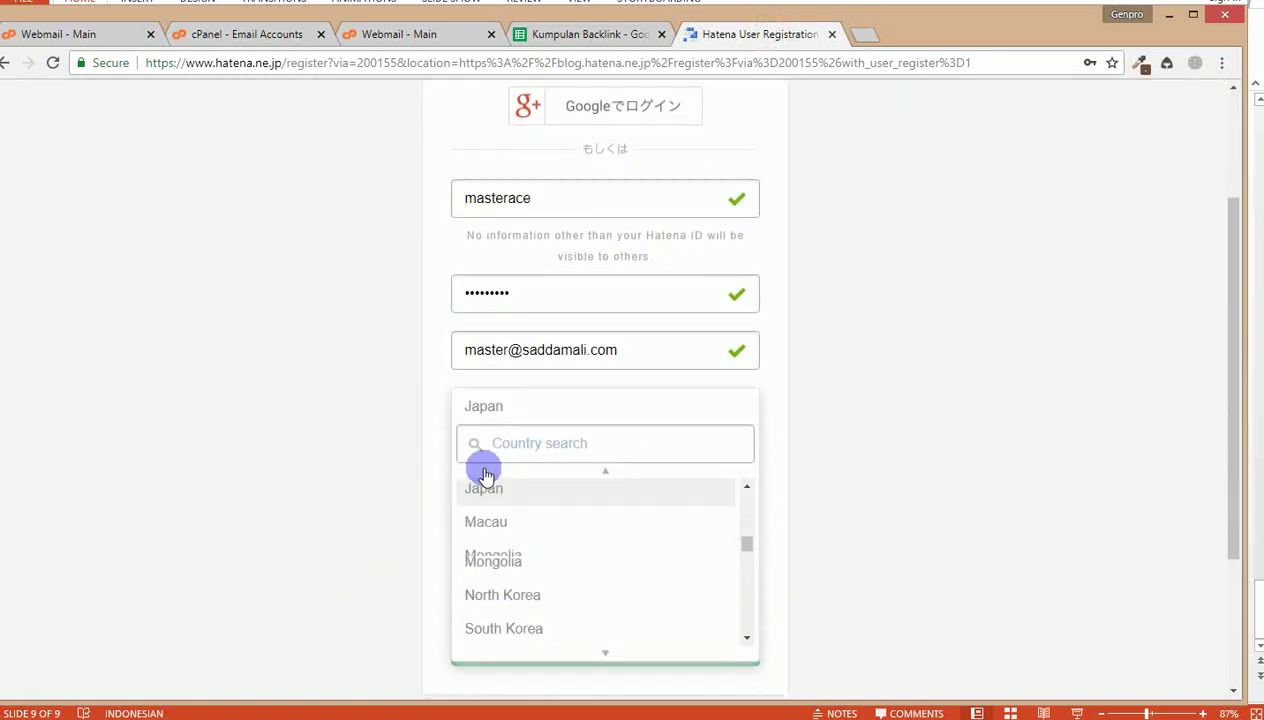
scroll(500, 470, "down", 2)
type("indo")
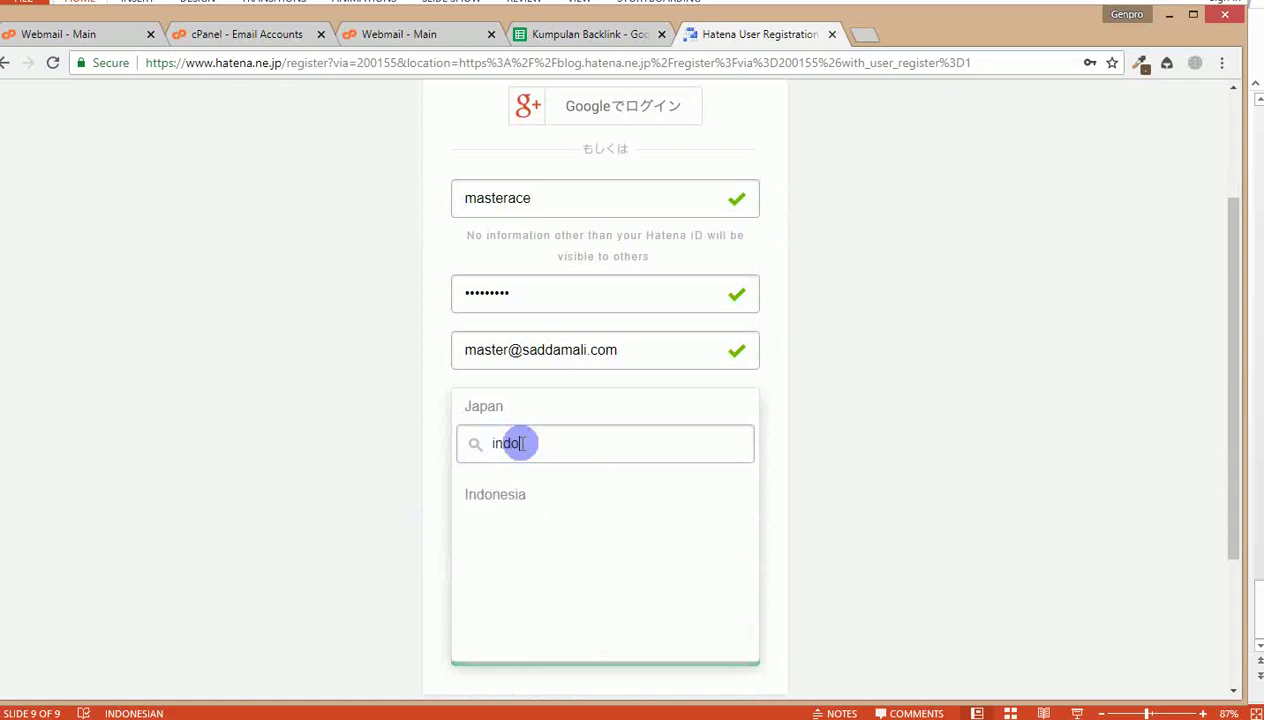
left_click(495, 497)
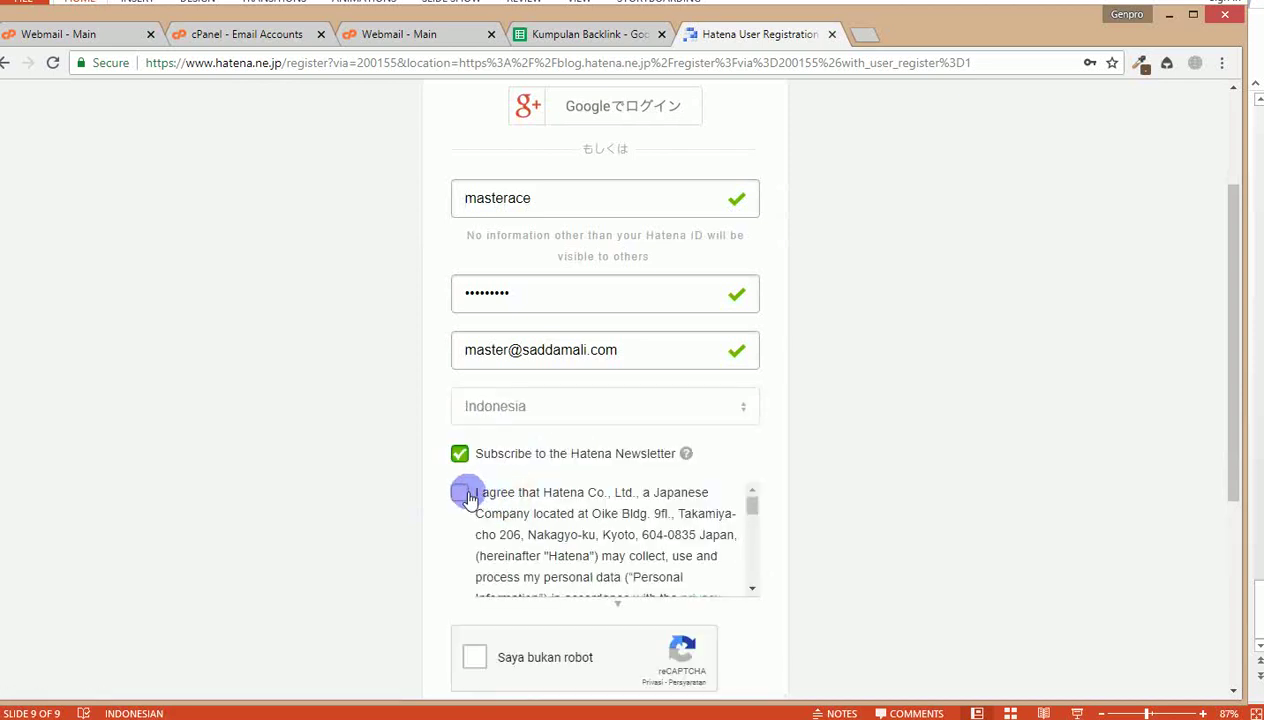
left_click(462, 493)
scroll(400, 530, "down", 1)
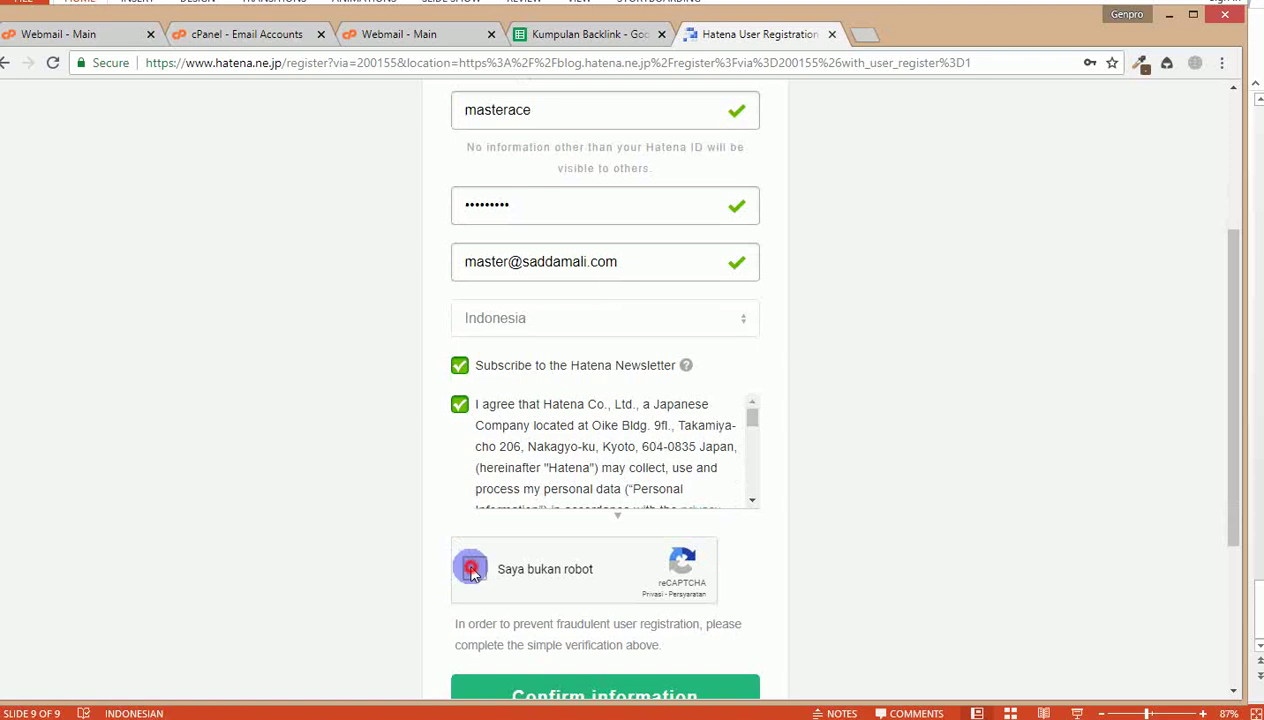
left_click(471, 569)
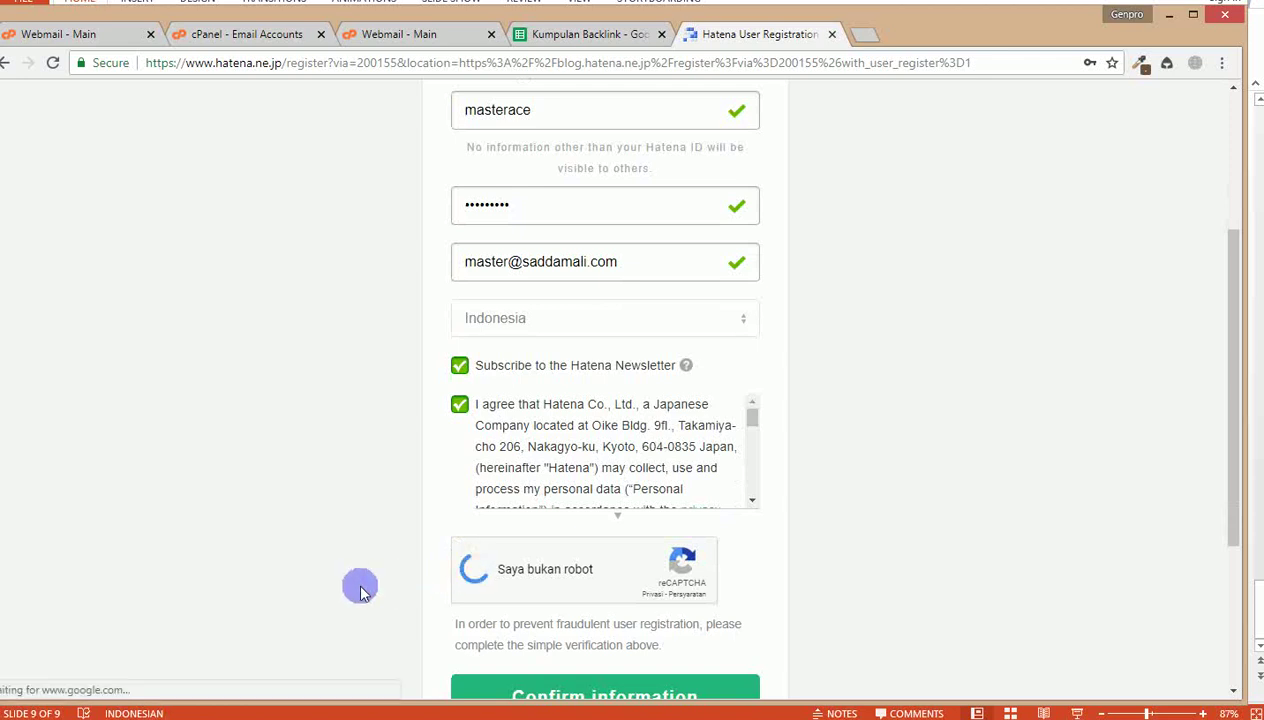
scroll(362, 590, "down", 1)
scroll(362, 590, "up", 3)
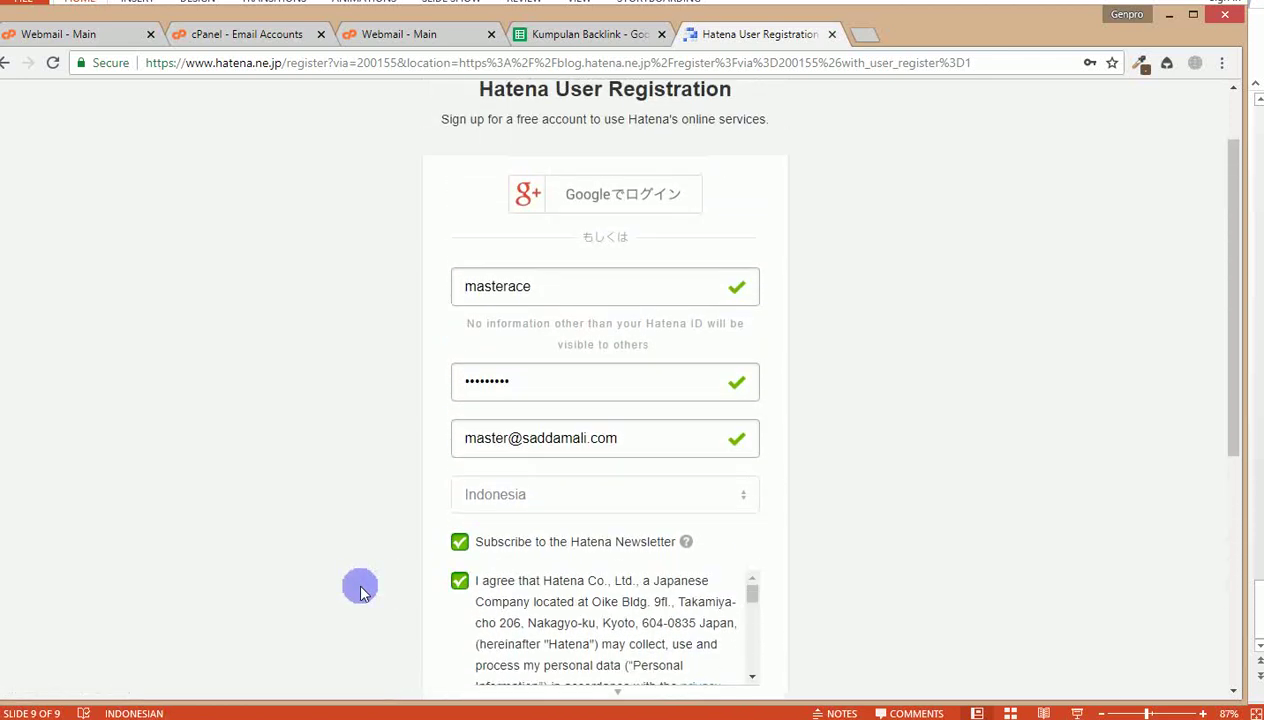
double_click(529, 376)
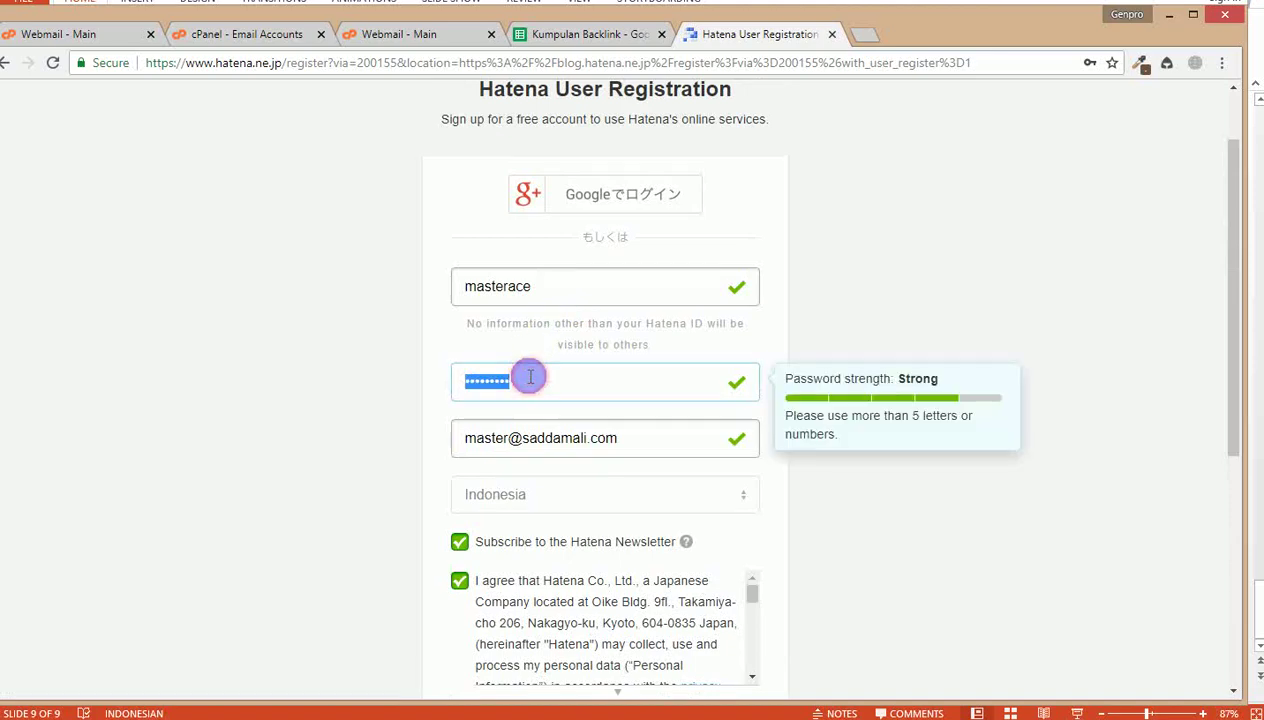
type("ma")
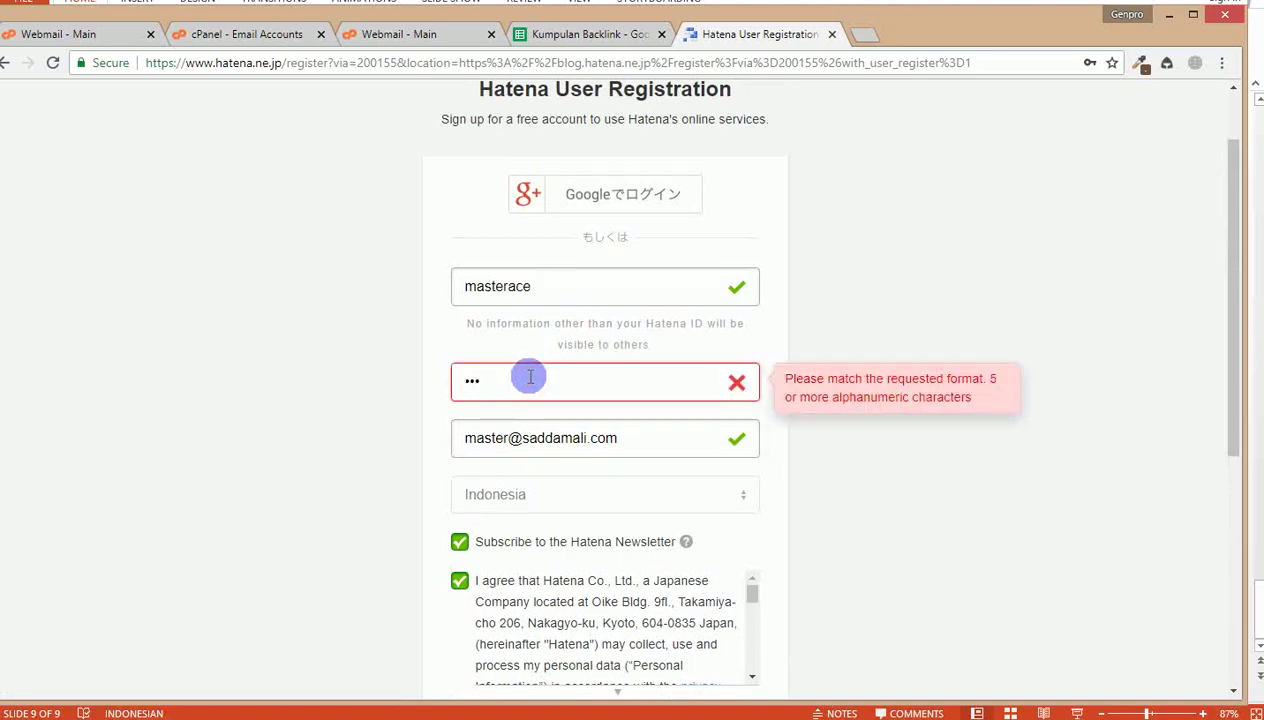
Step: Replace the rejected password with the stronger one saved in C2 of the Data Wordpress sheet
left_click(553, 28)
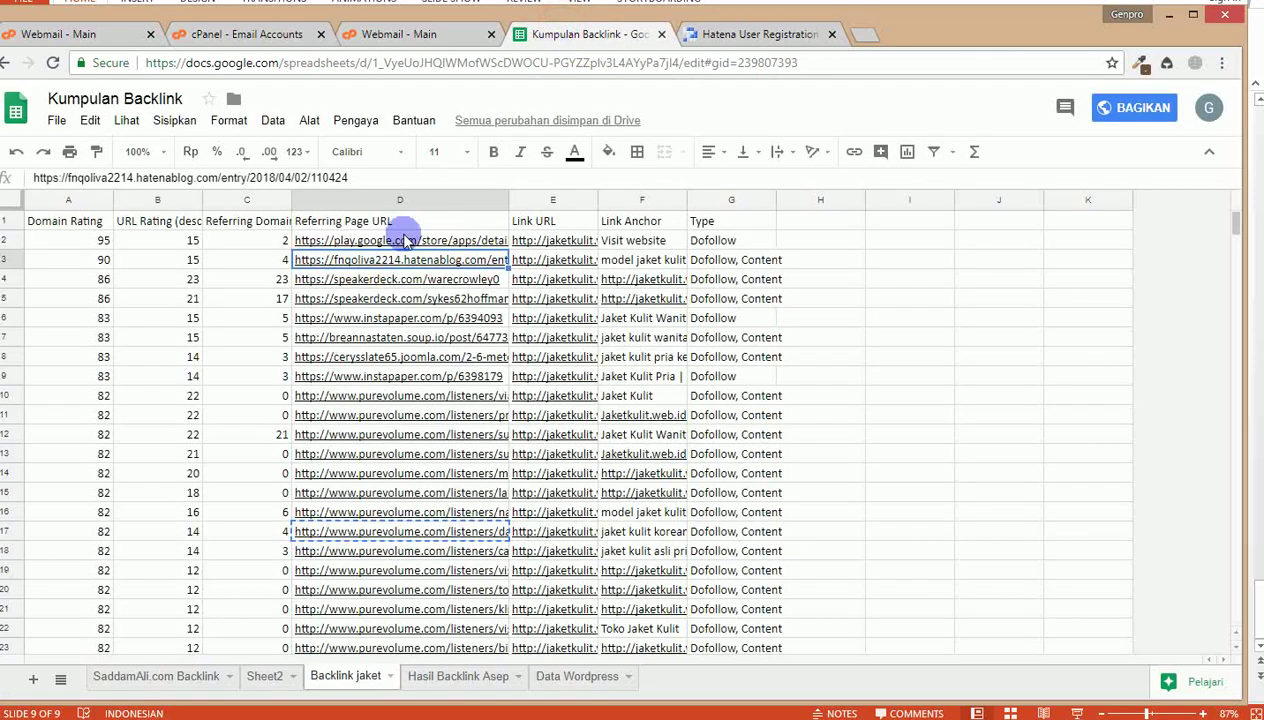
left_click(578, 676)
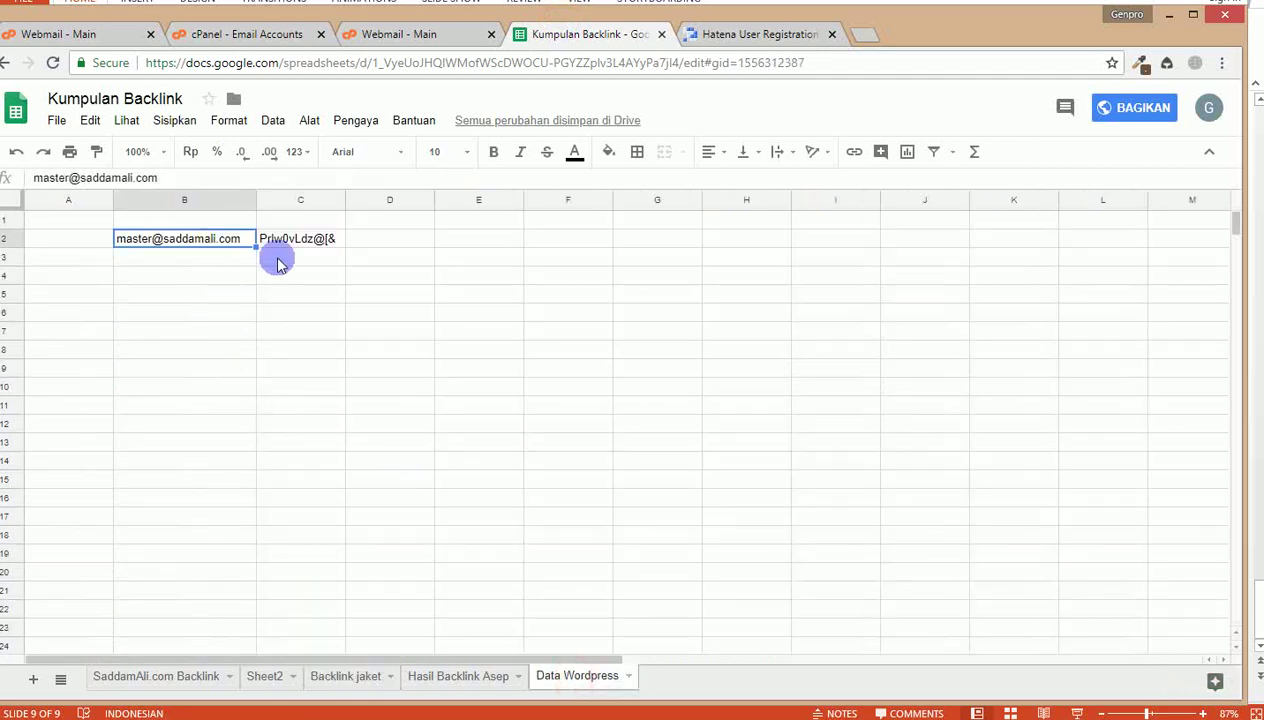
left_click(292, 238)
left_click(690, 34)
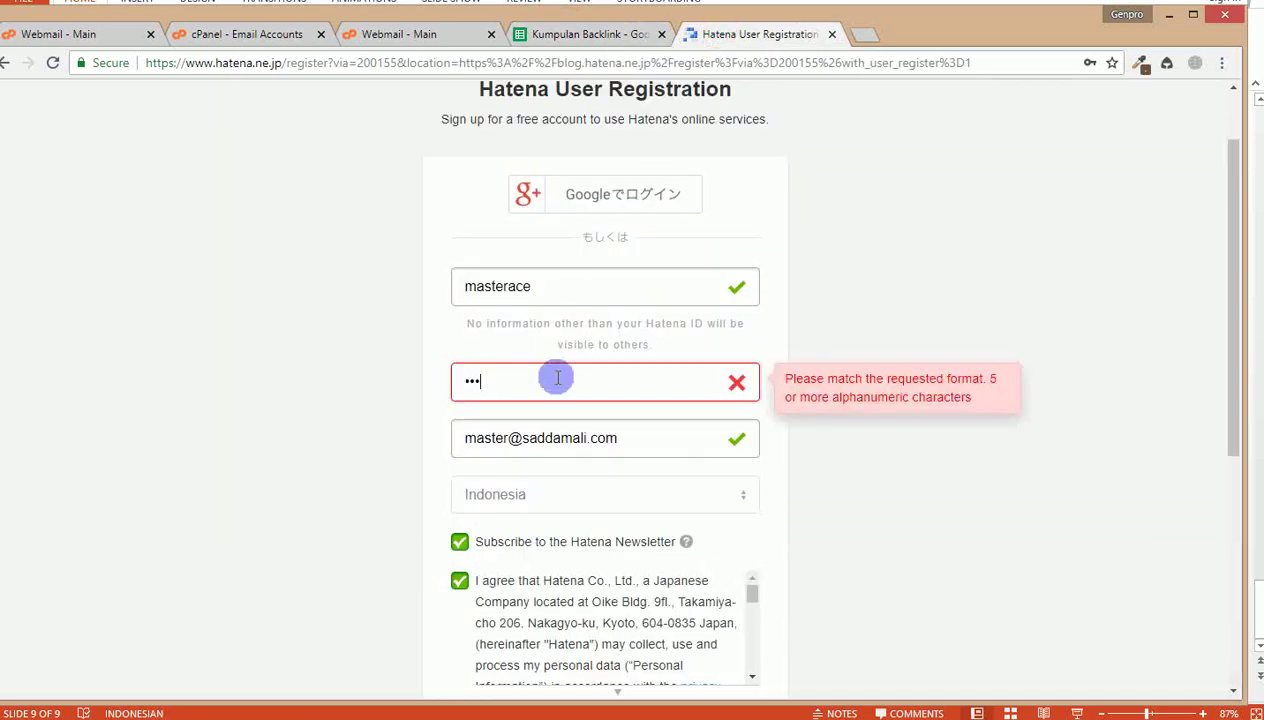
left_click(531, 385)
key("ctrl+v")
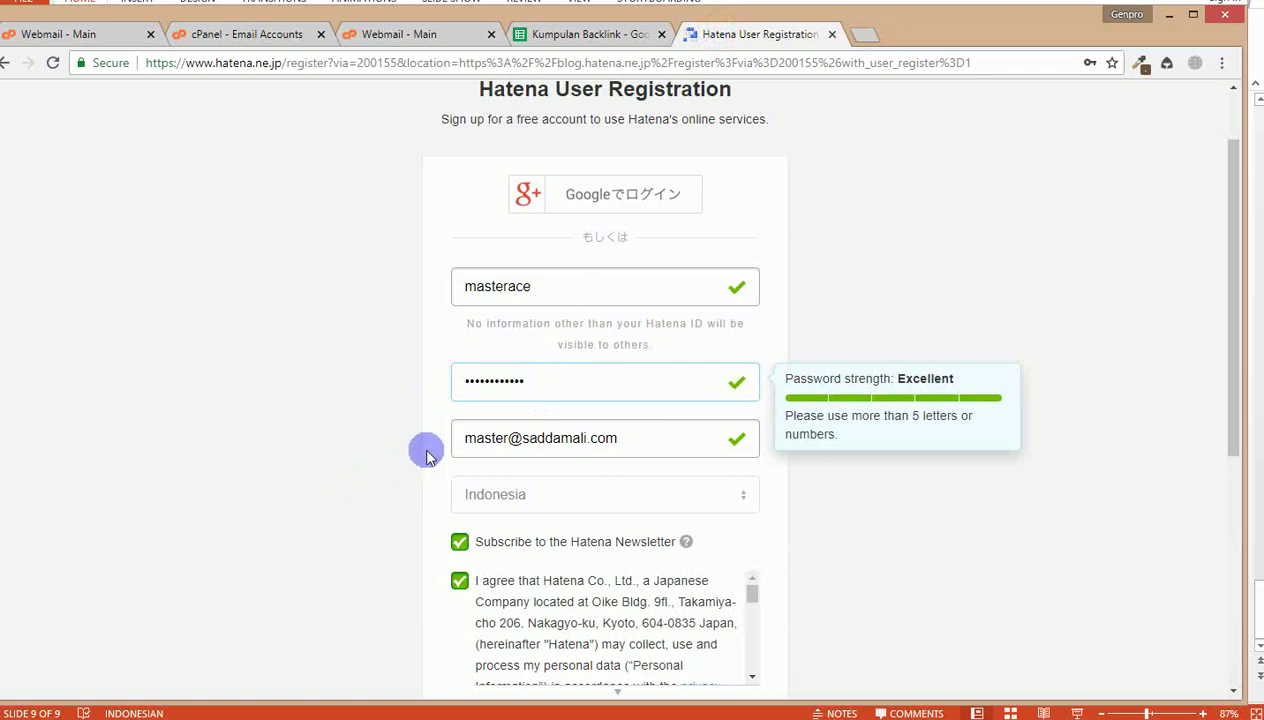
left_click(543, 384)
Step: Confirm the registration details, tick both approval agreements, and register the account
scroll(372, 449, "down", 3)
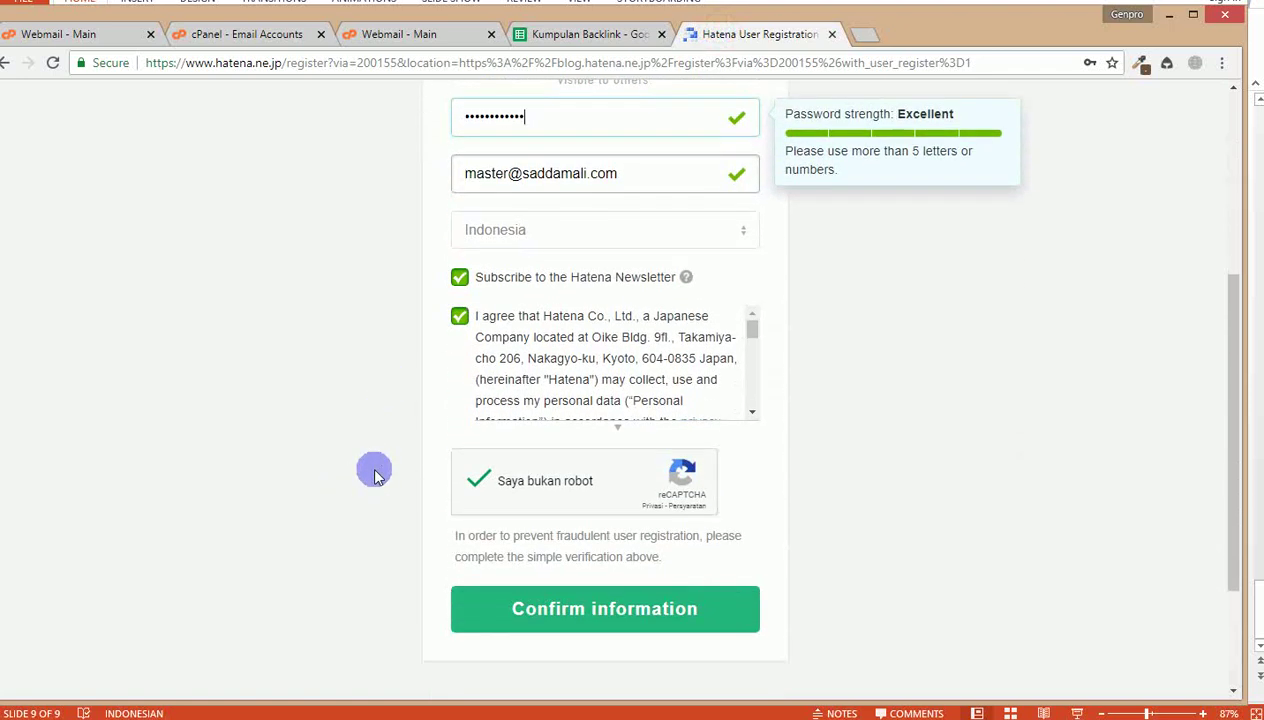
left_click(515, 611)
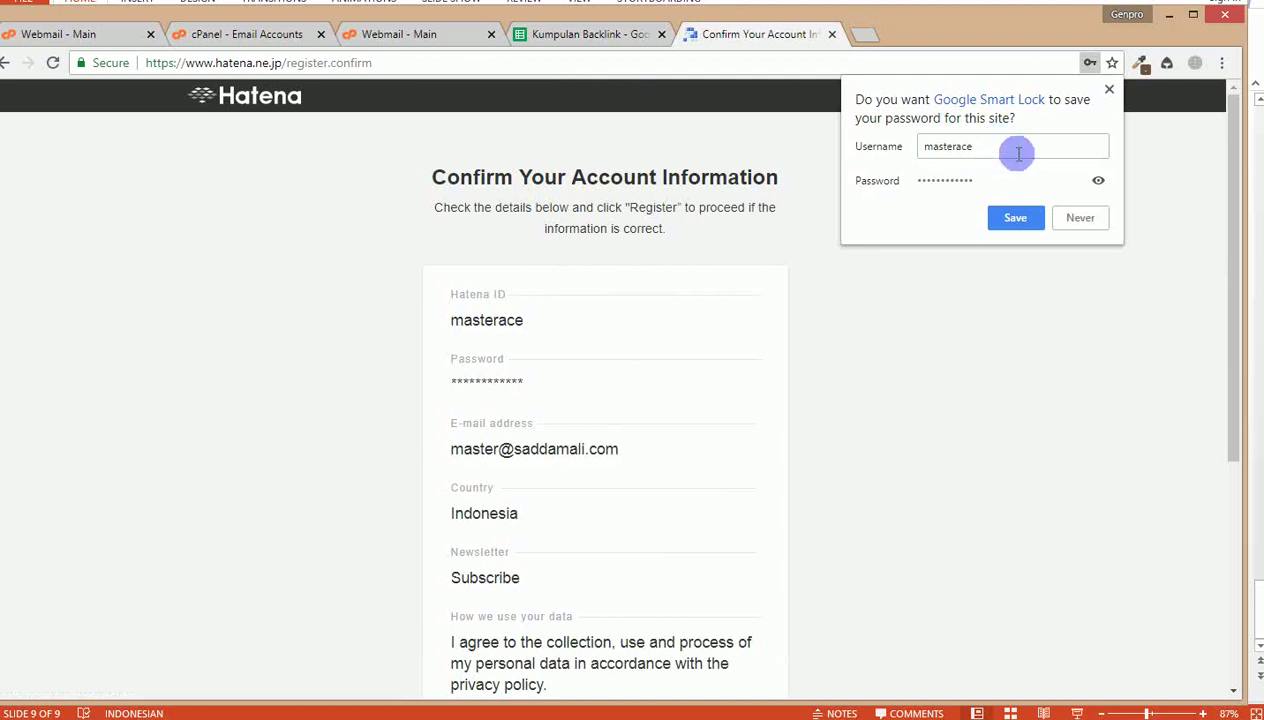
left_click(1110, 92)
scroll(540, 450, "down", 2)
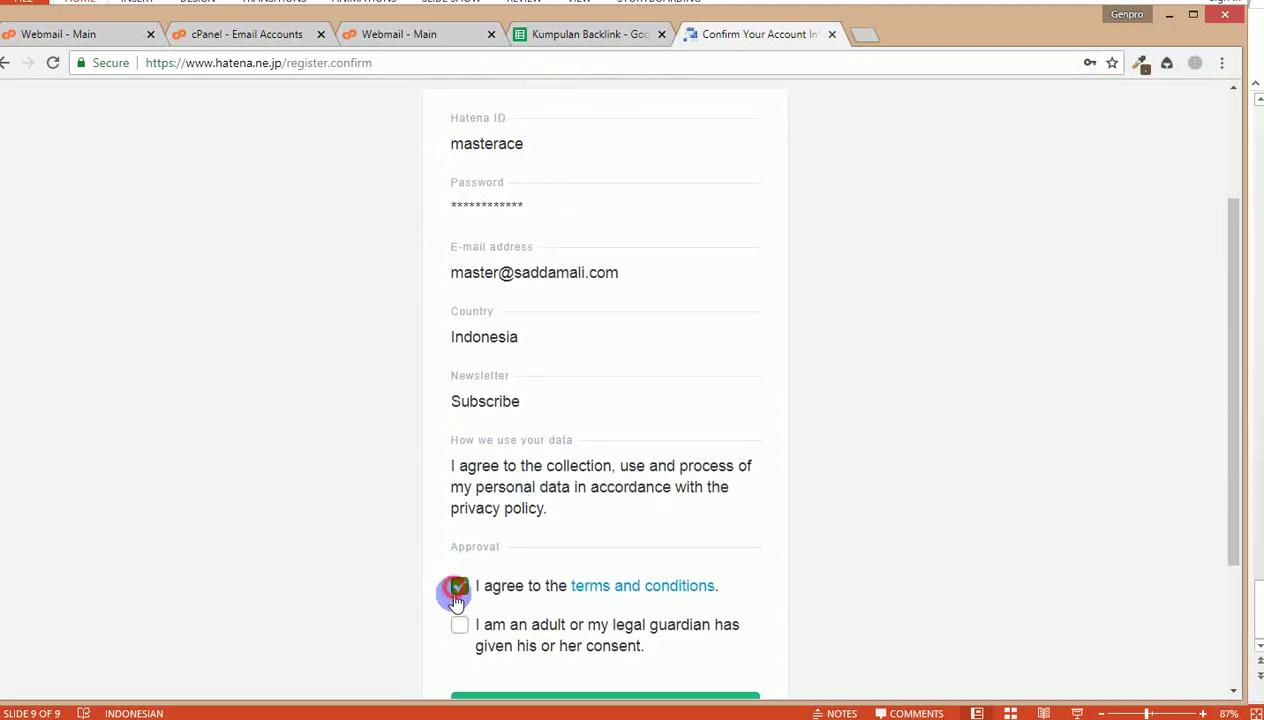
left_click(459, 624)
scroll(381, 604, "down", 2)
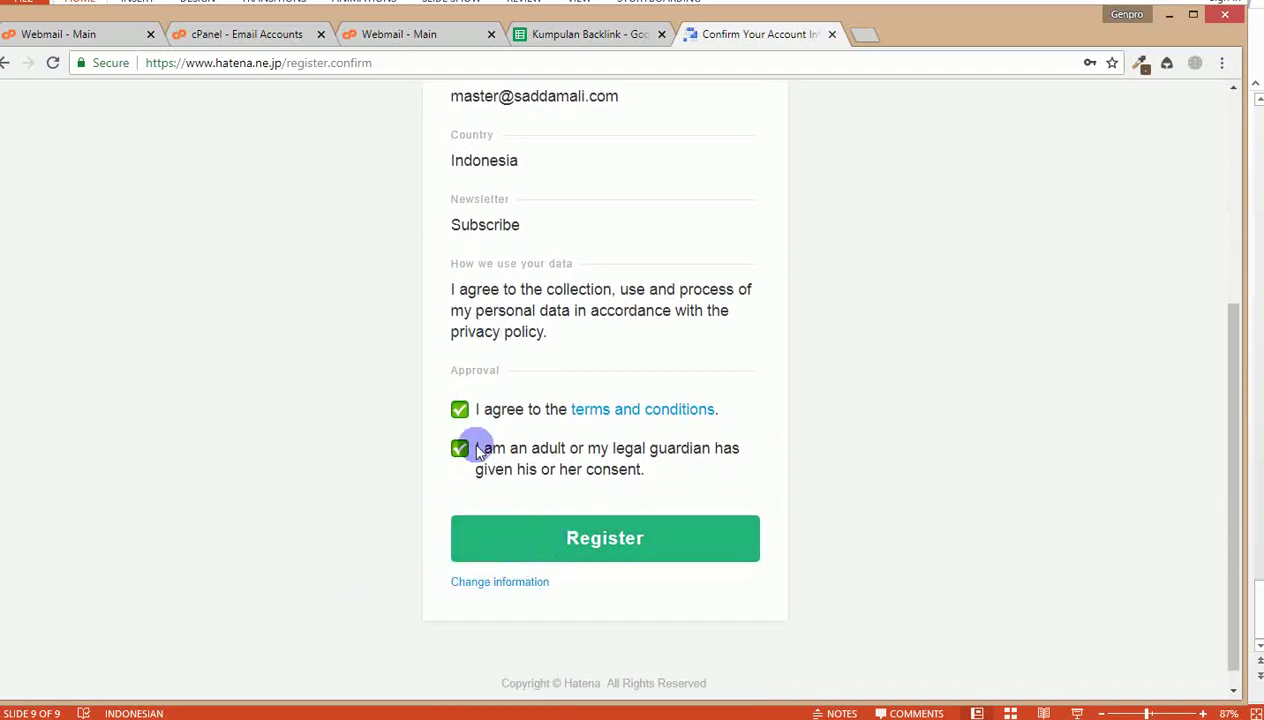
left_click(559, 537)
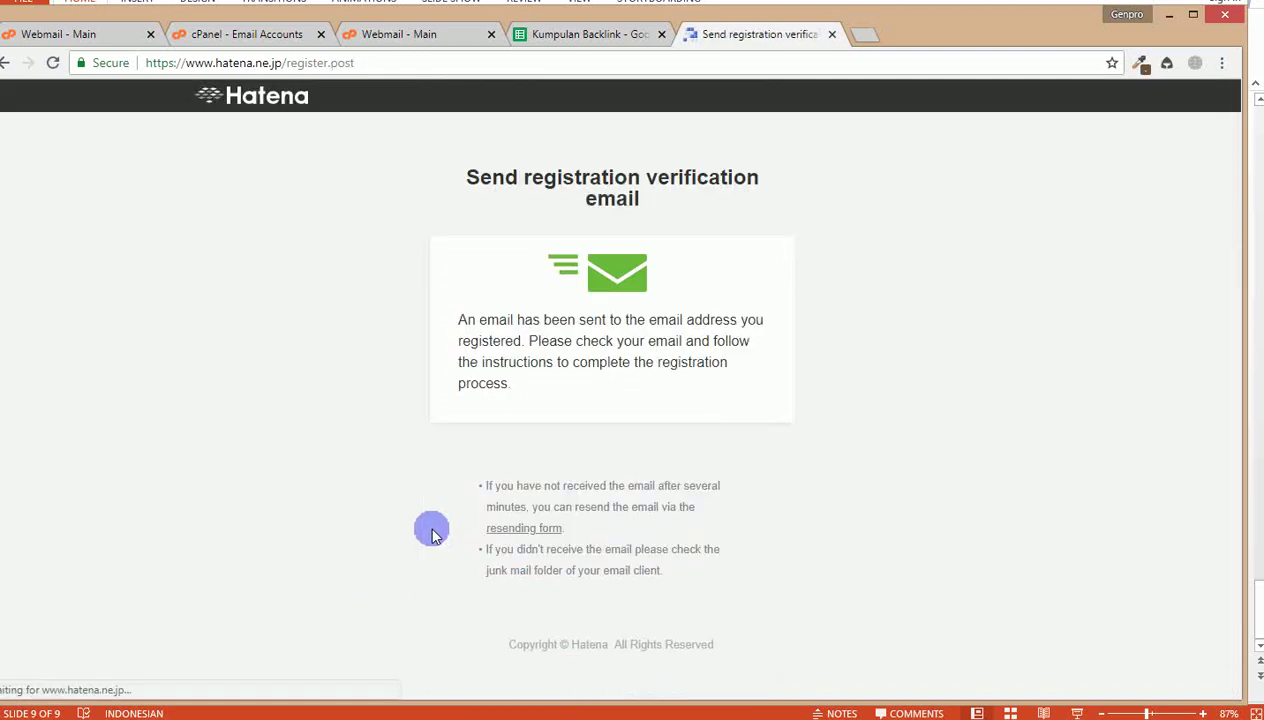
Step: Refresh the webmail inbox and follow the verification link in Hatena's Email Confirmation Request
left_click(407, 36)
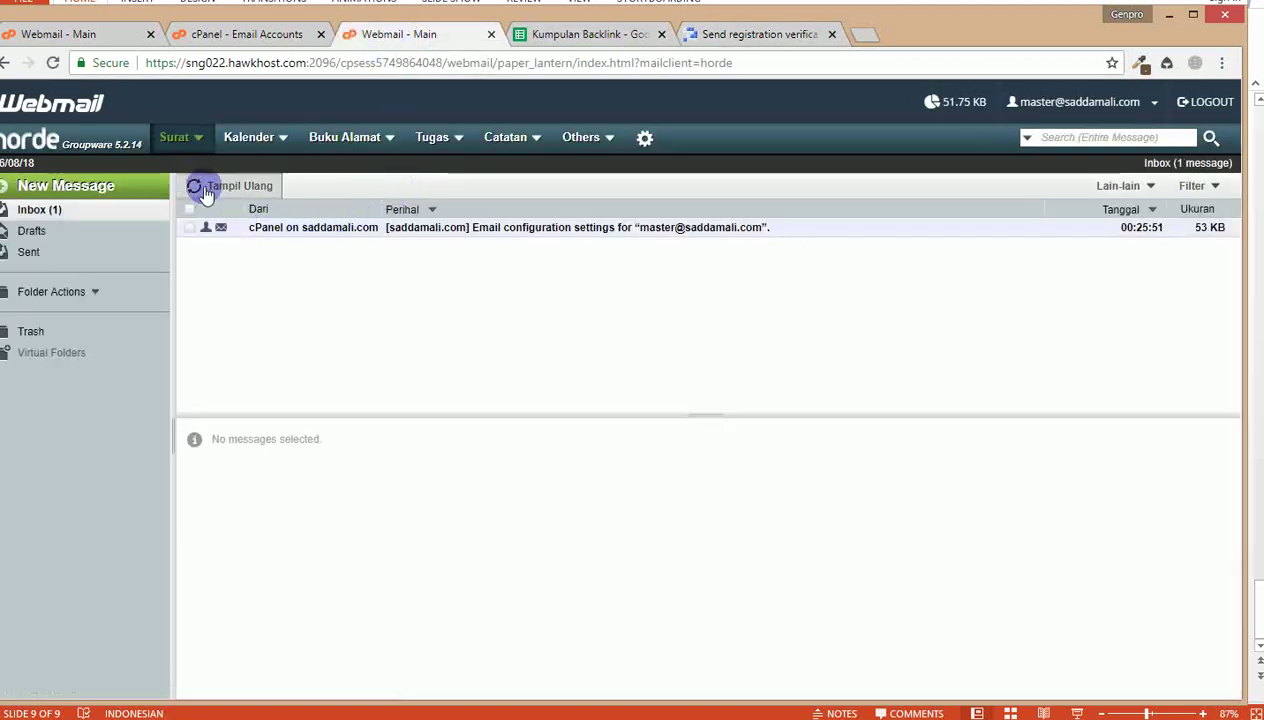
left_click(203, 190)
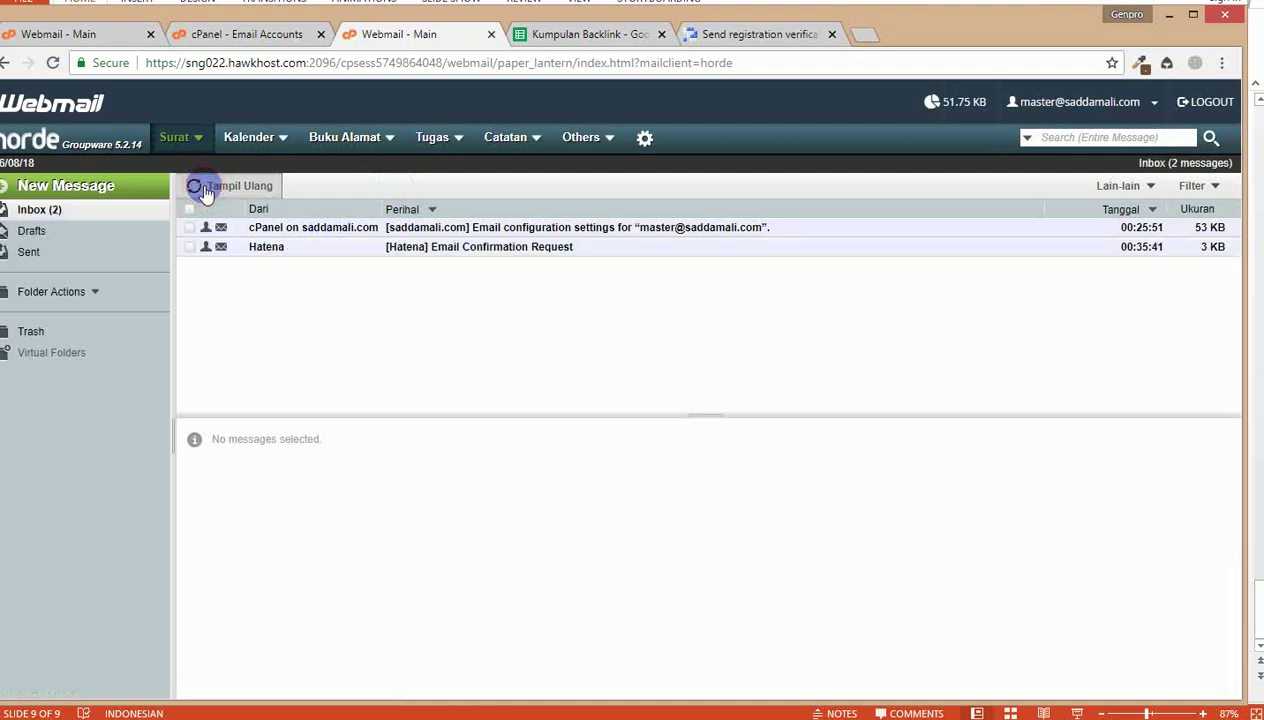
left_click(449, 252)
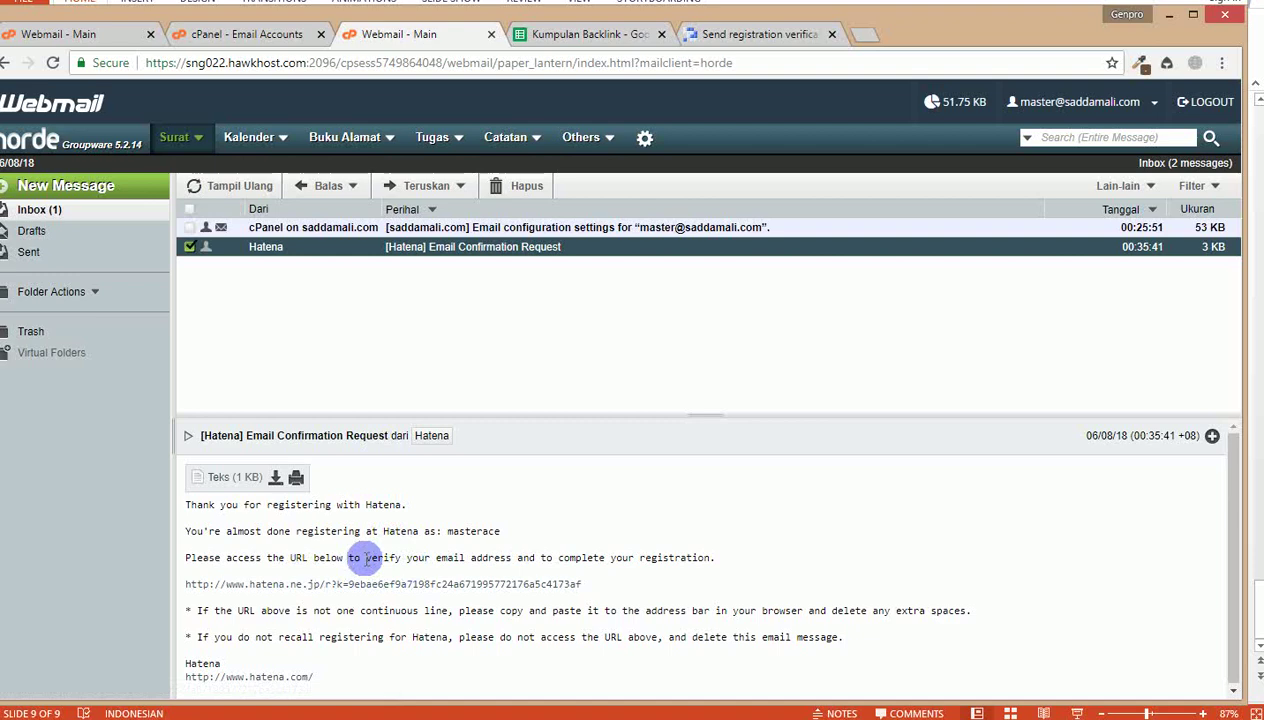
left_click_drag(366, 560, 482, 560)
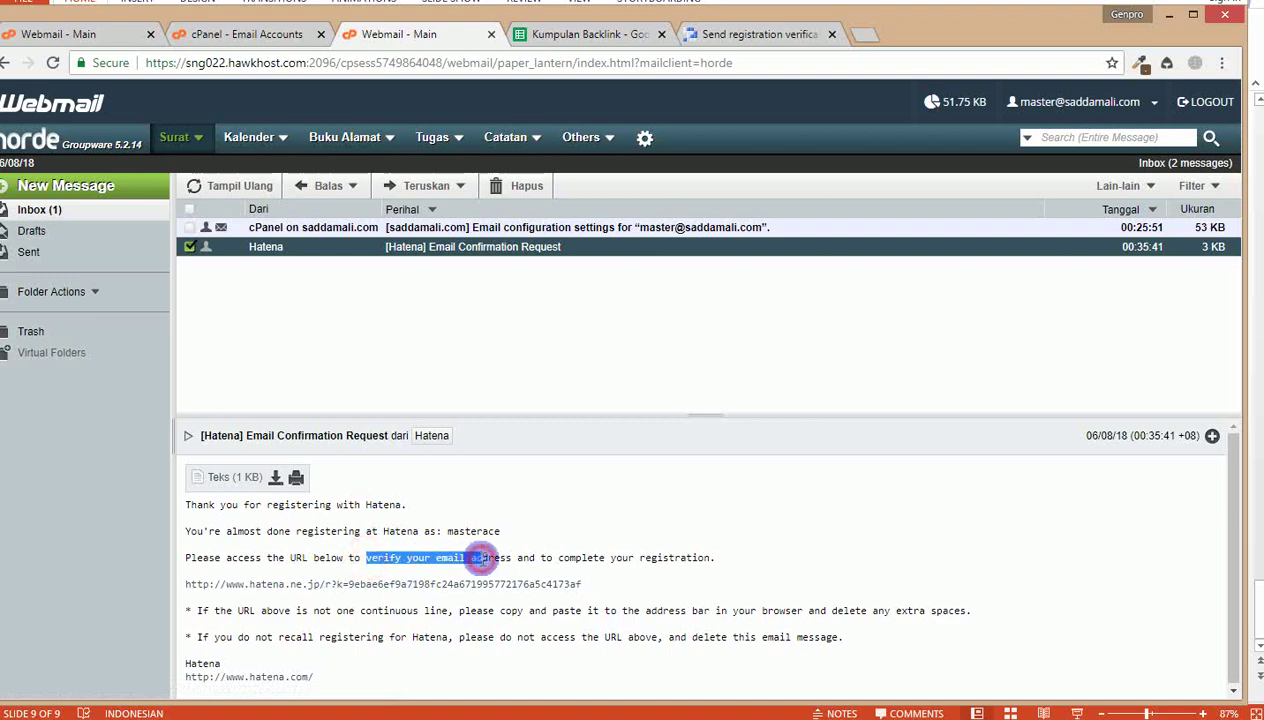
left_click(329, 556)
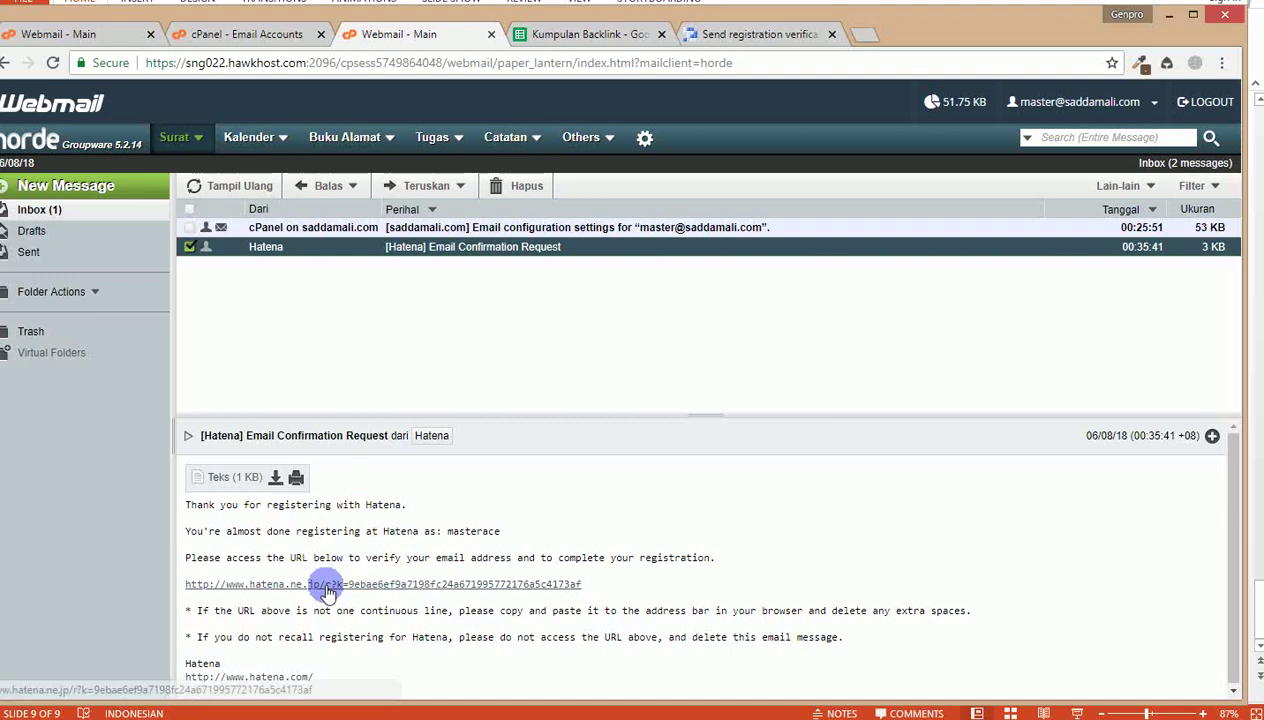
left_click(326, 587)
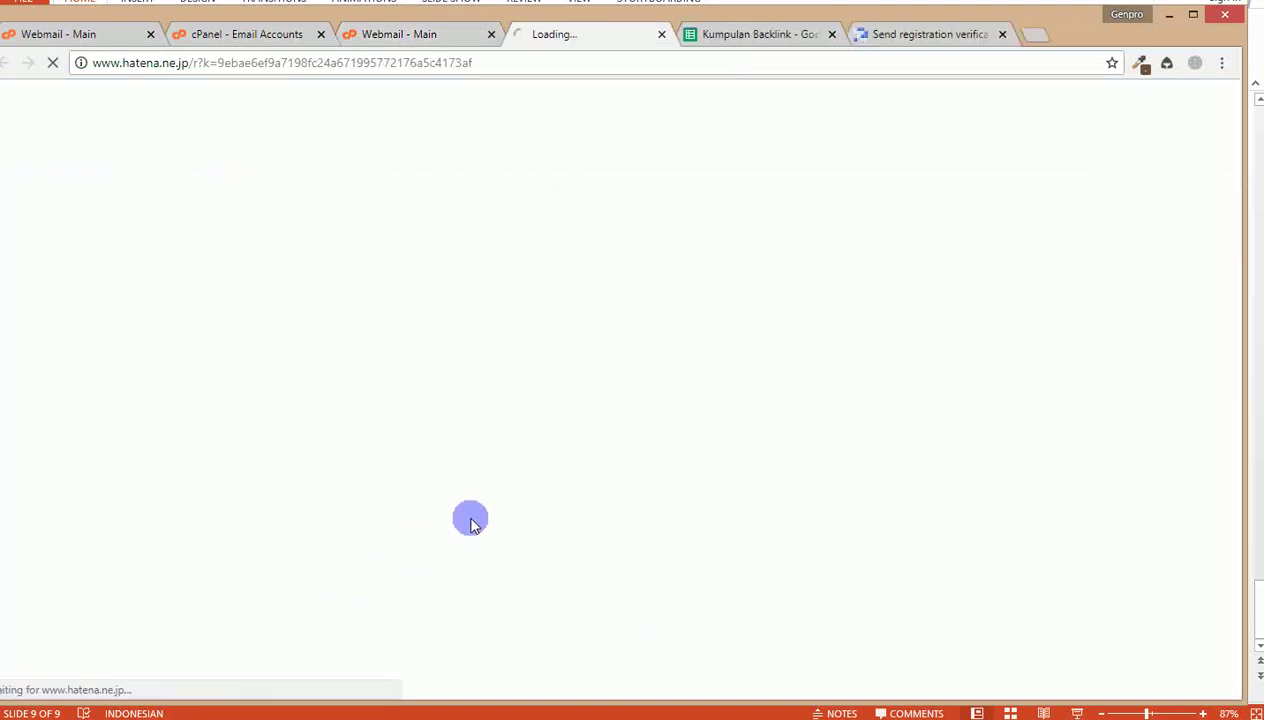
left_click(444, 40)
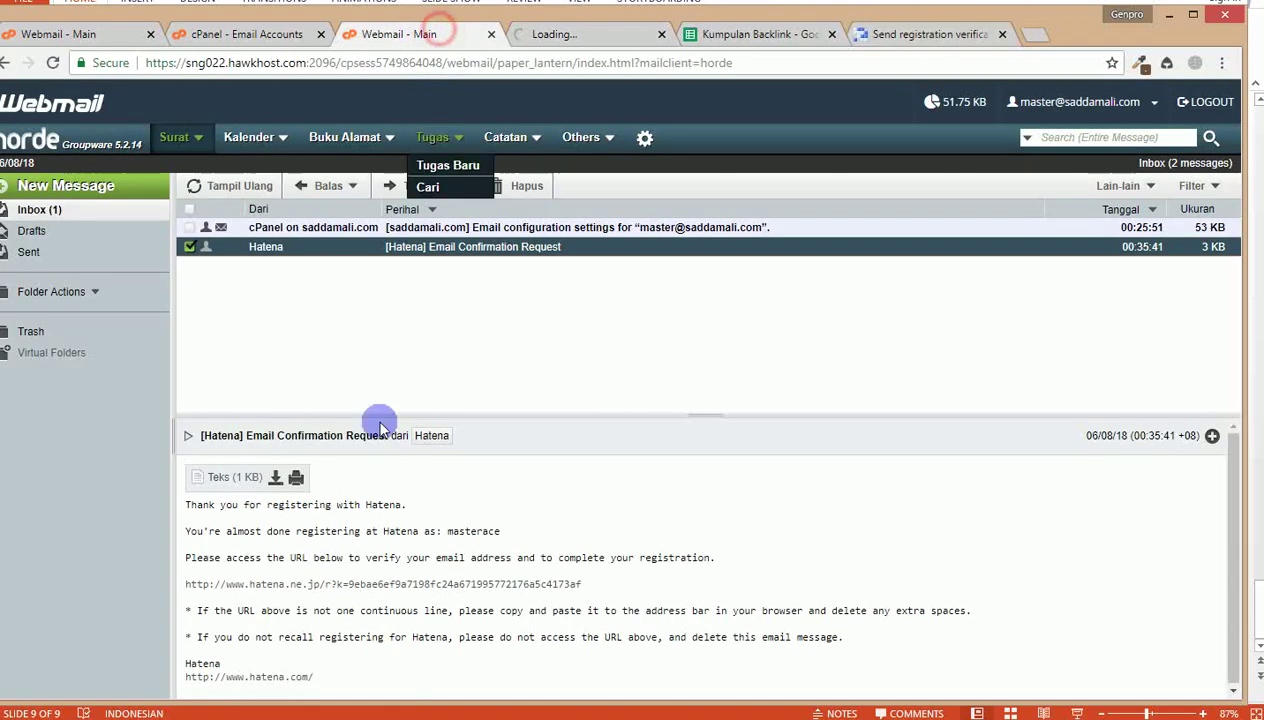
left_click(578, 34)
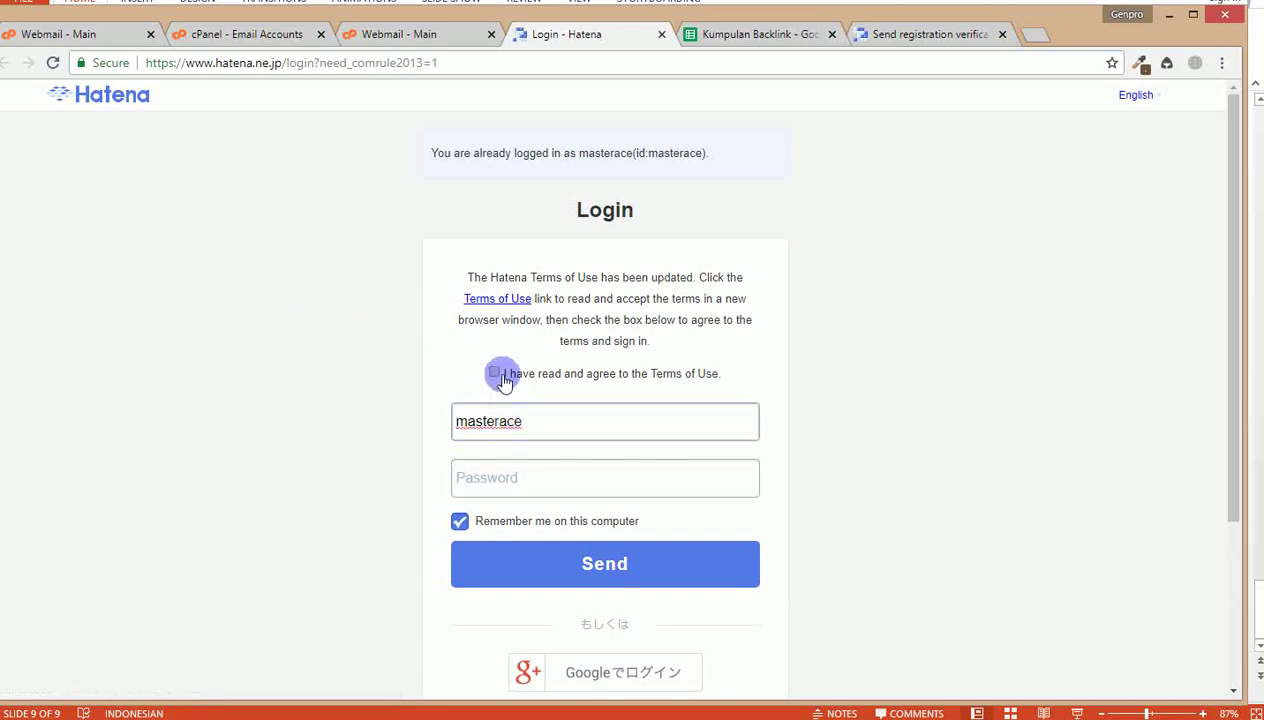
Step: Accept the updated Terms of Use and sign in to Hatena with the pasted password
left_click(555, 375)
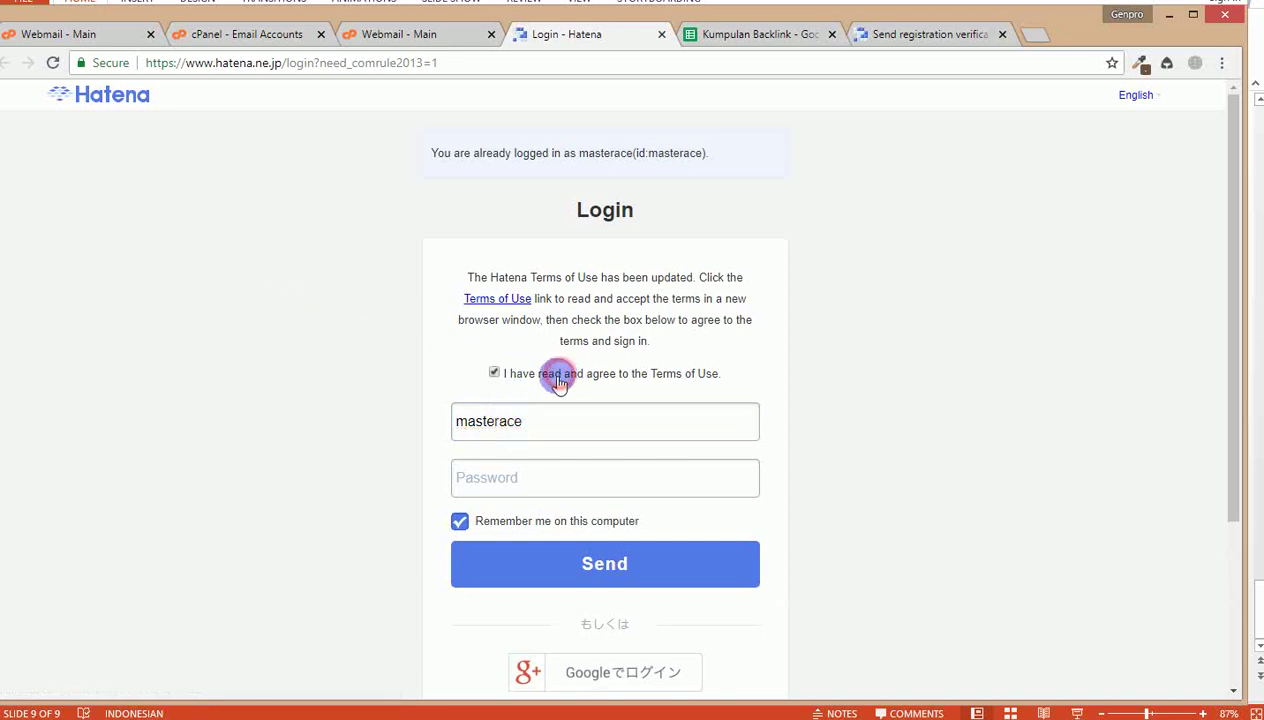
left_click(525, 477)
key("ctrl+v")
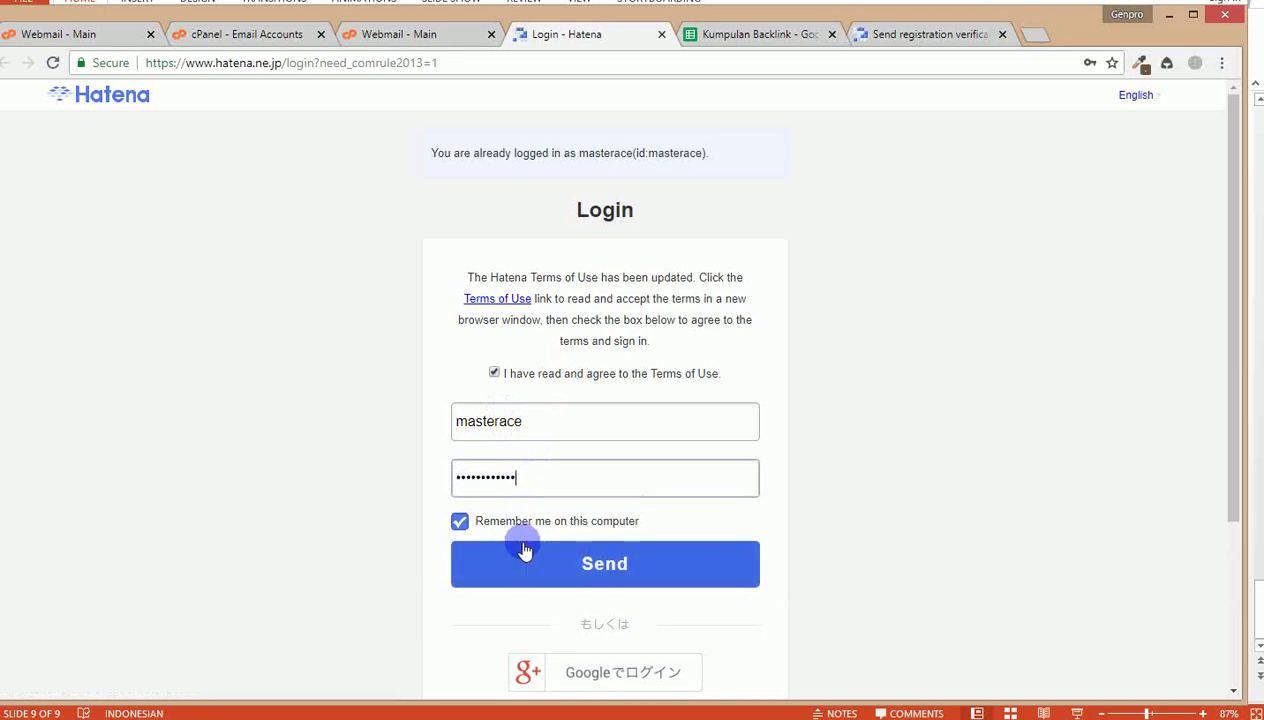
left_click(525, 552)
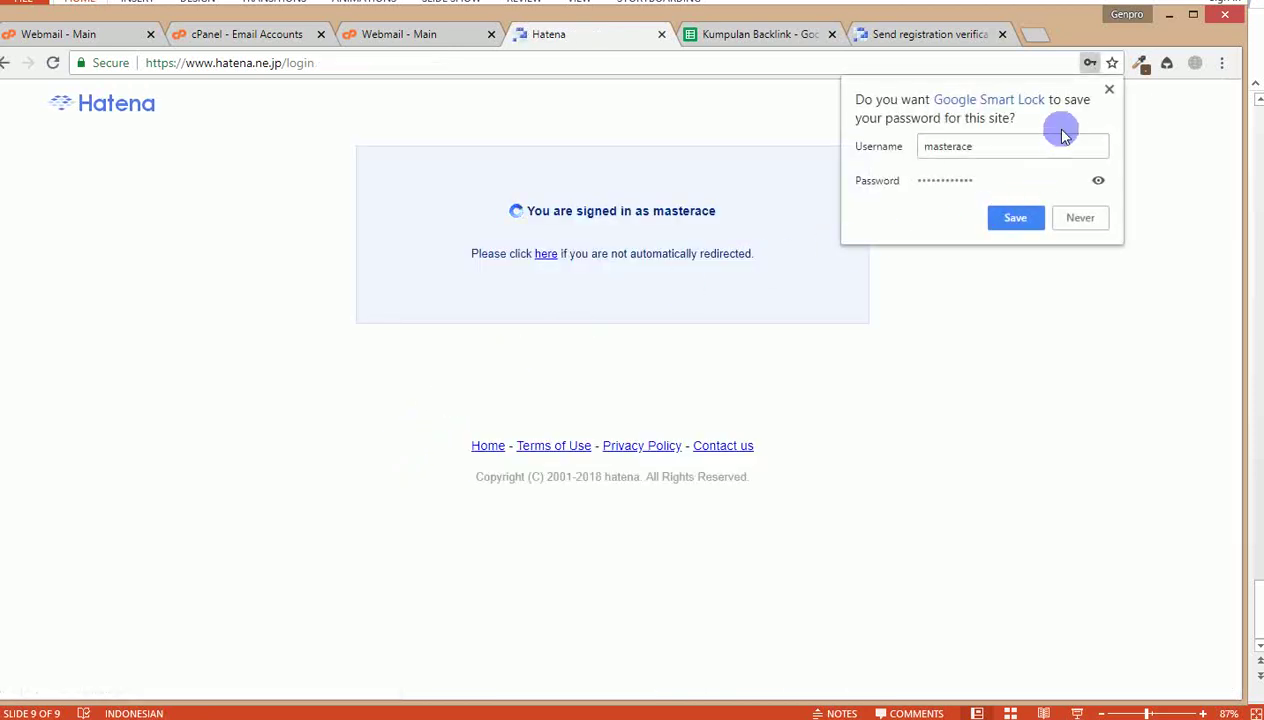
left_click(1109, 89)
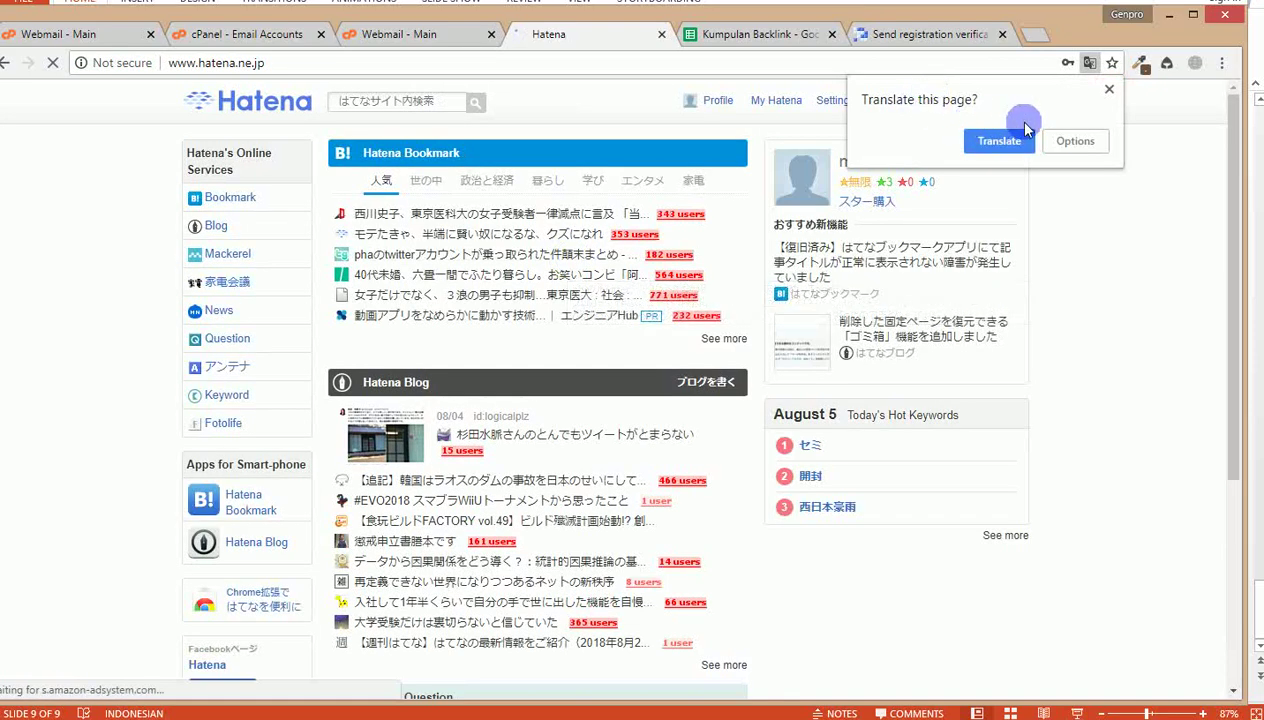
Step: Switch the Hatena site language to English and go to My Hatena
left_click(1110, 90)
left_click(926, 102)
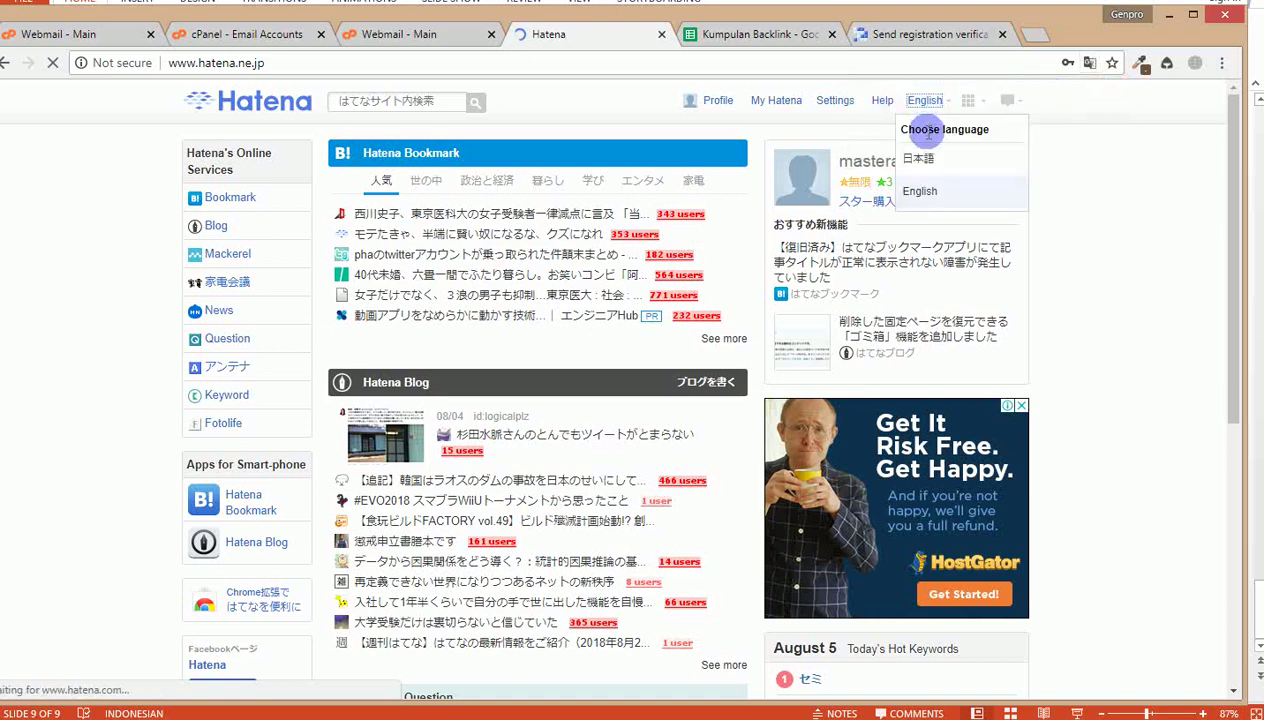
left_click(912, 192)
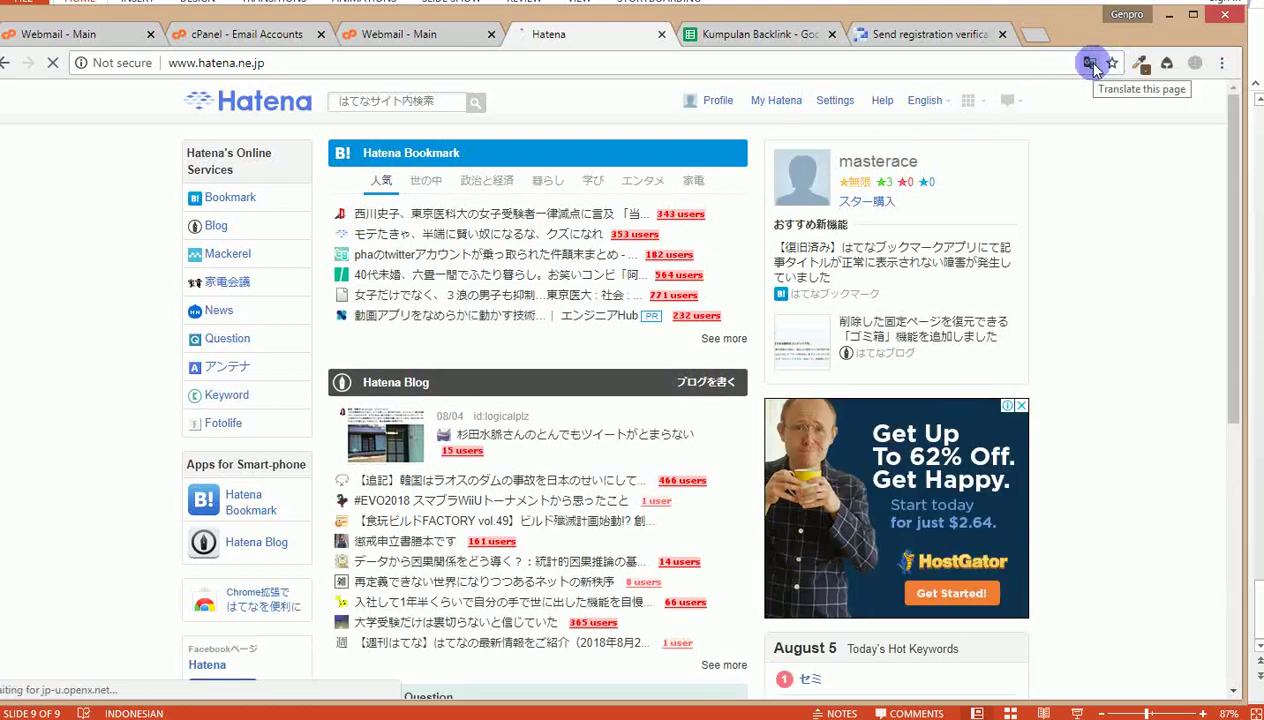
left_click(757, 105)
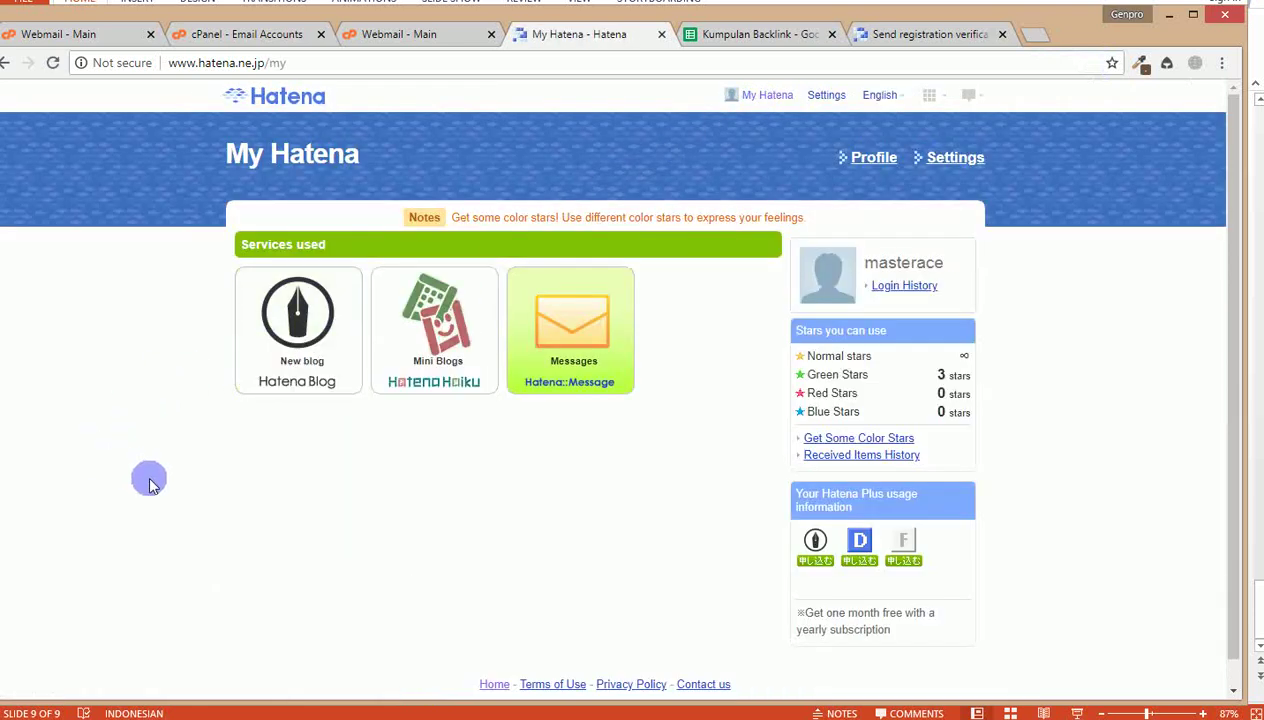
Step: Create a free public Hatena Blog, keeping the proposed hatenablog.com address
left_click(309, 325)
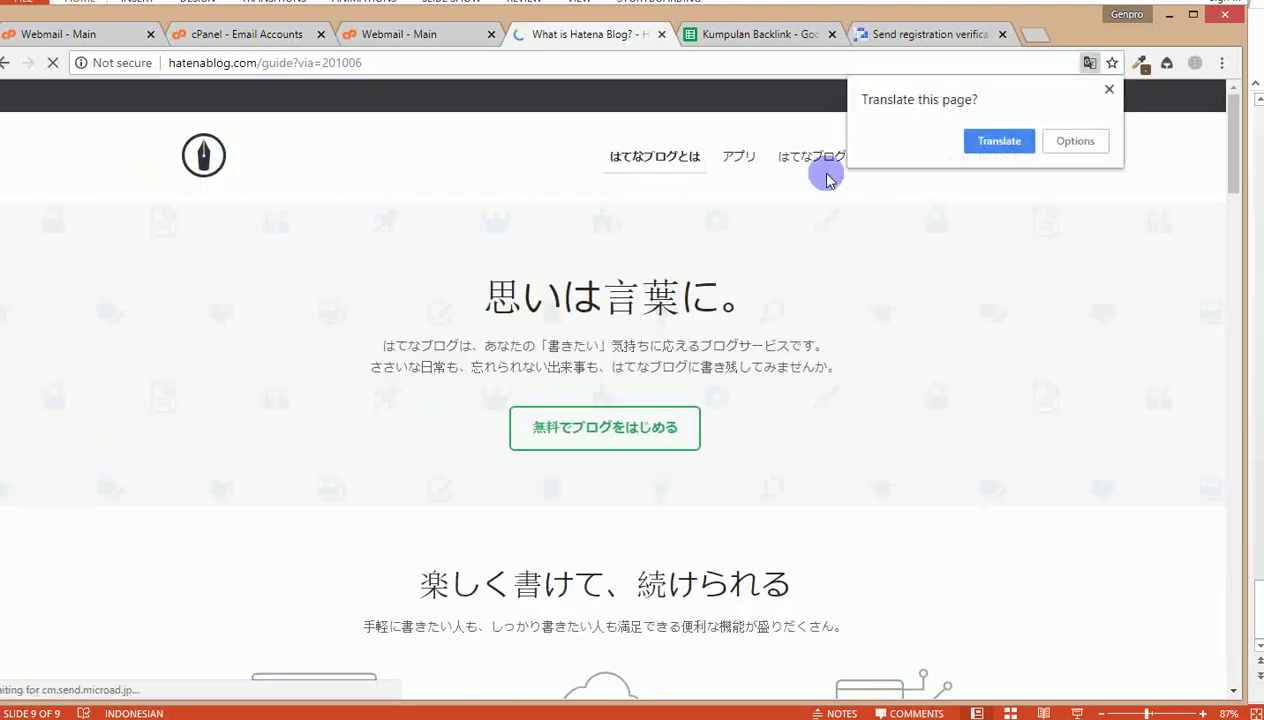
left_click(997, 146)
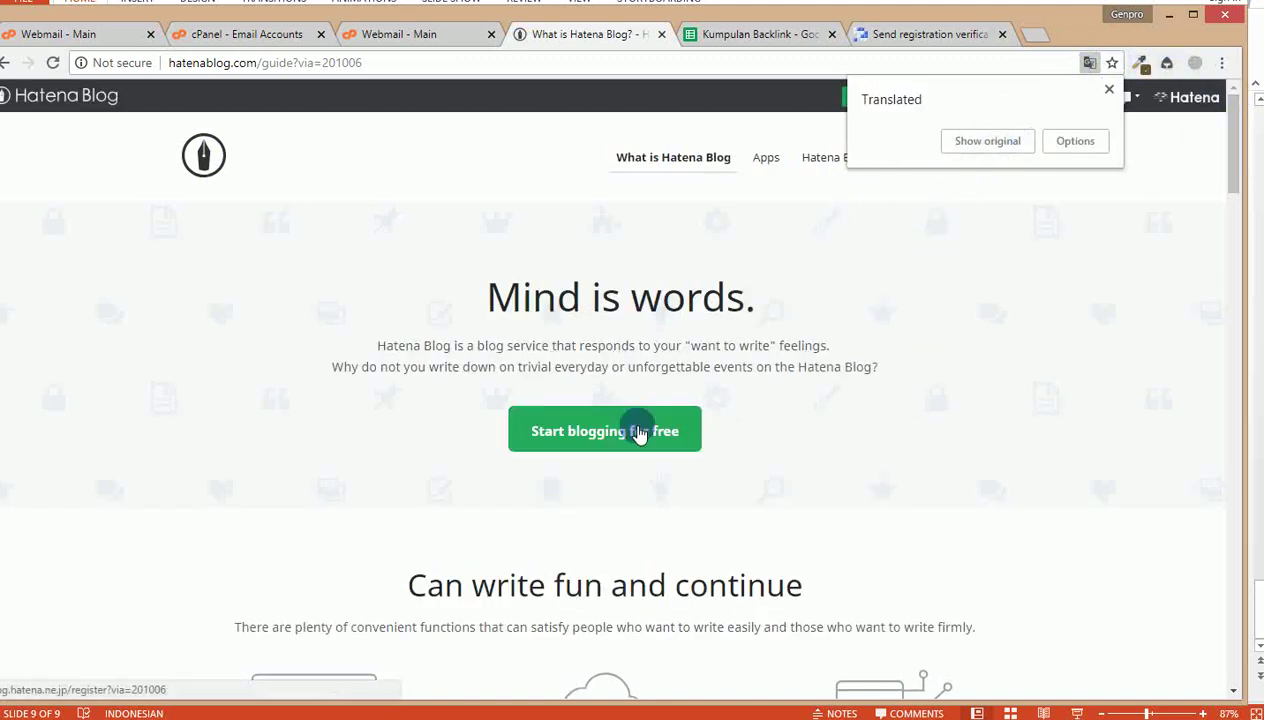
left_click(565, 440)
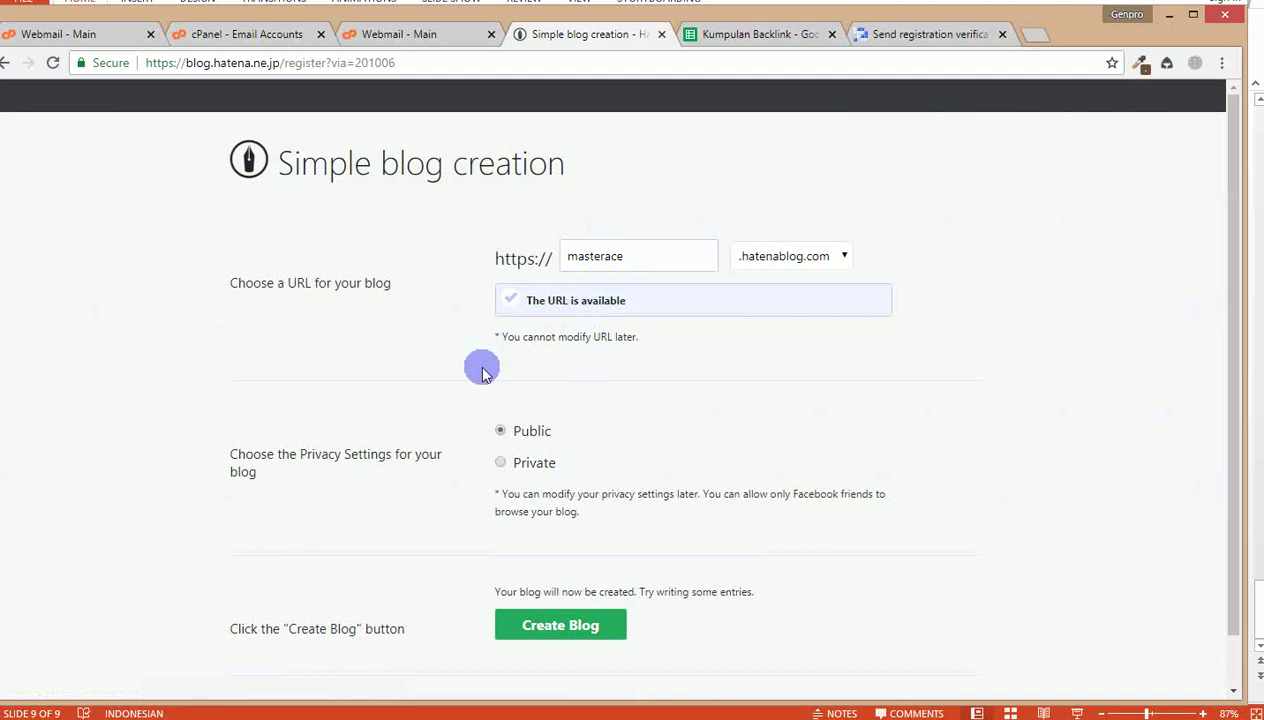
scroll(480, 370, "down", 1)
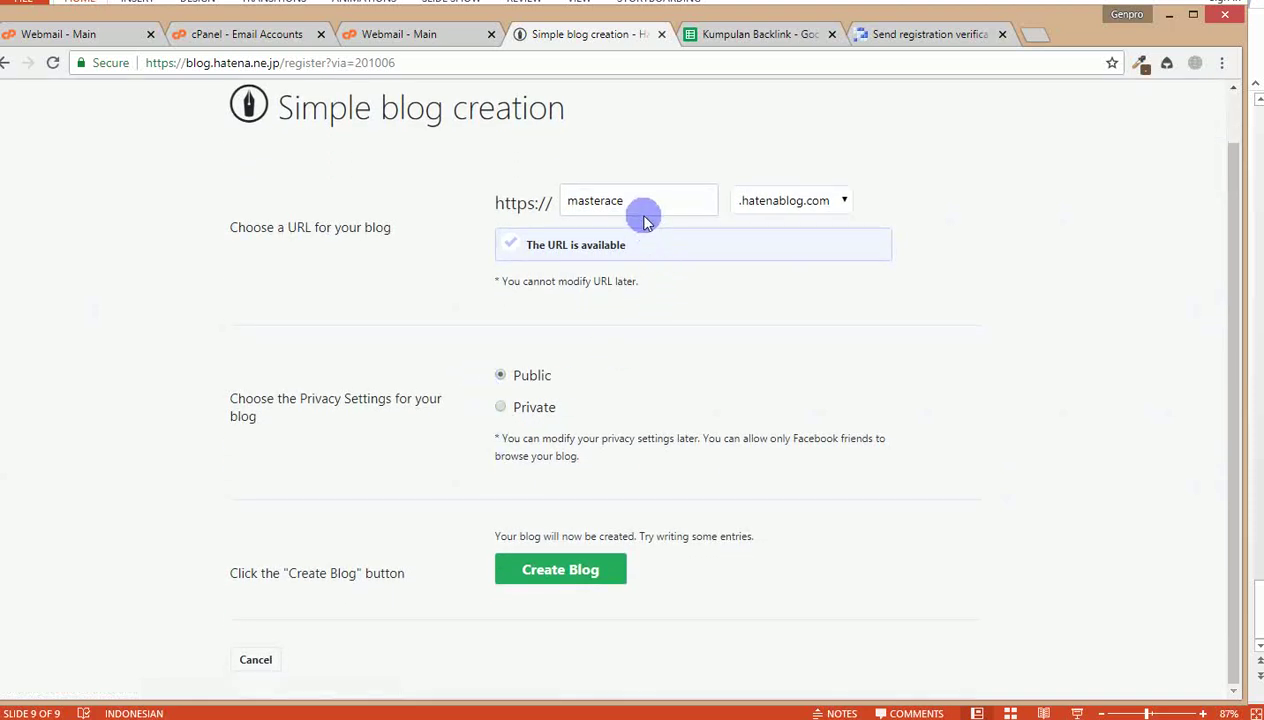
double_click(601, 200)
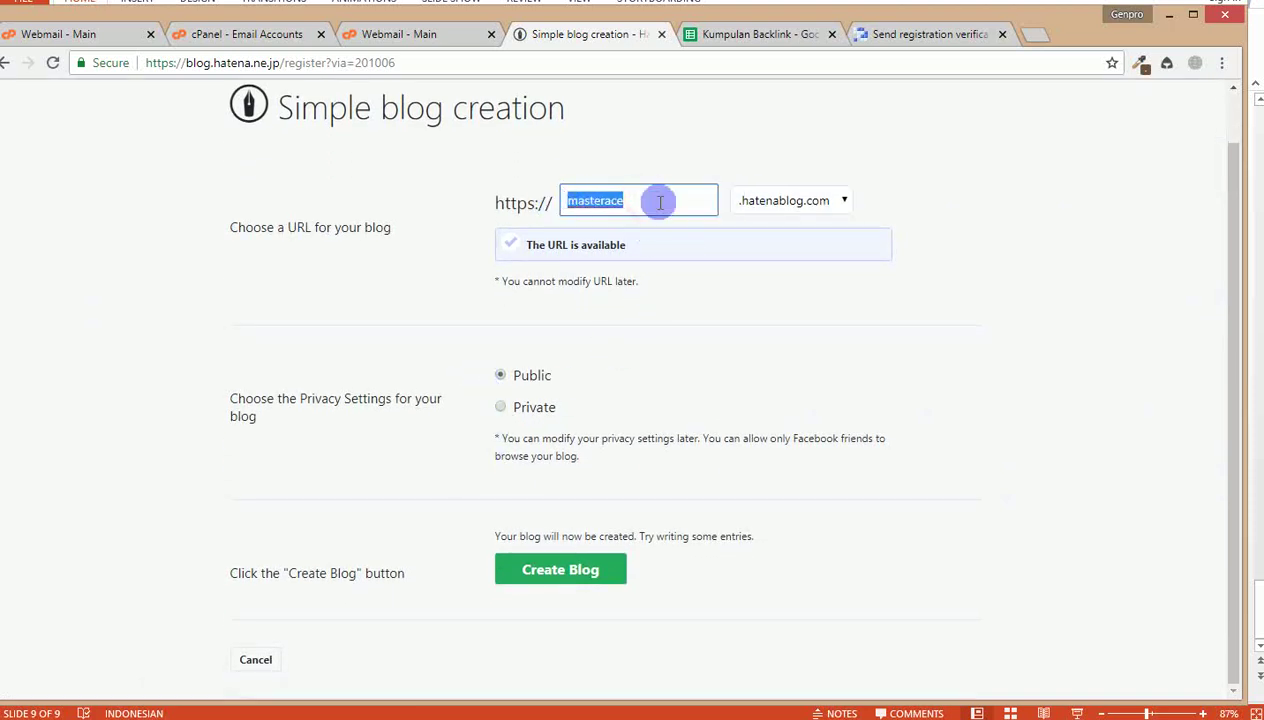
left_click(518, 570)
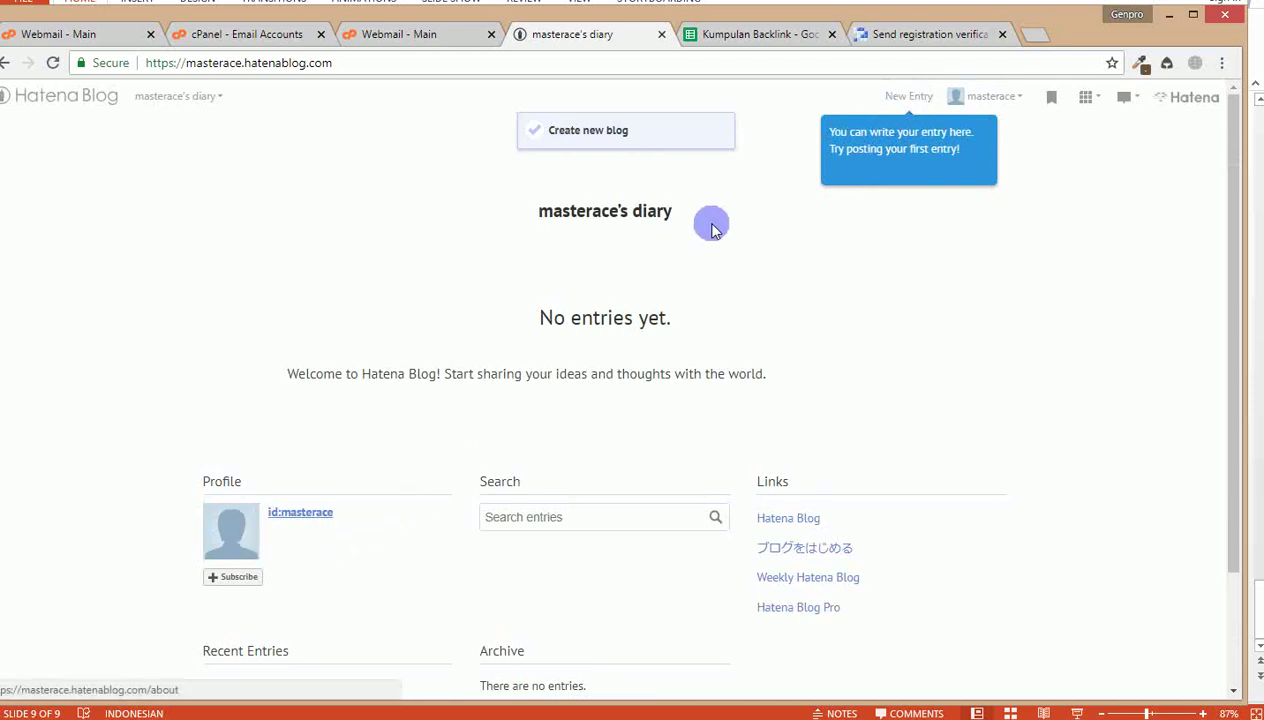
Step: View the new blog's information page, then return to the blog home via the account menu
left_click(226, 528)
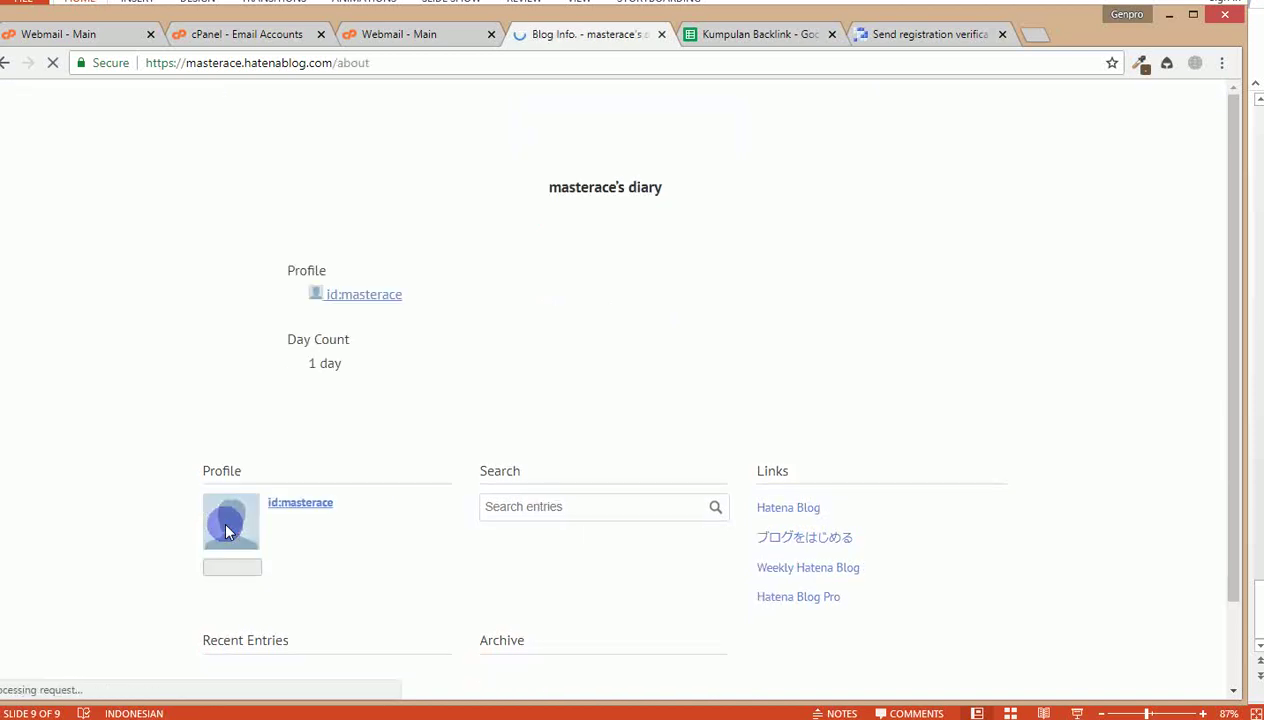
scroll(308, 520, "down", 2)
scroll(310, 521, "up", 2)
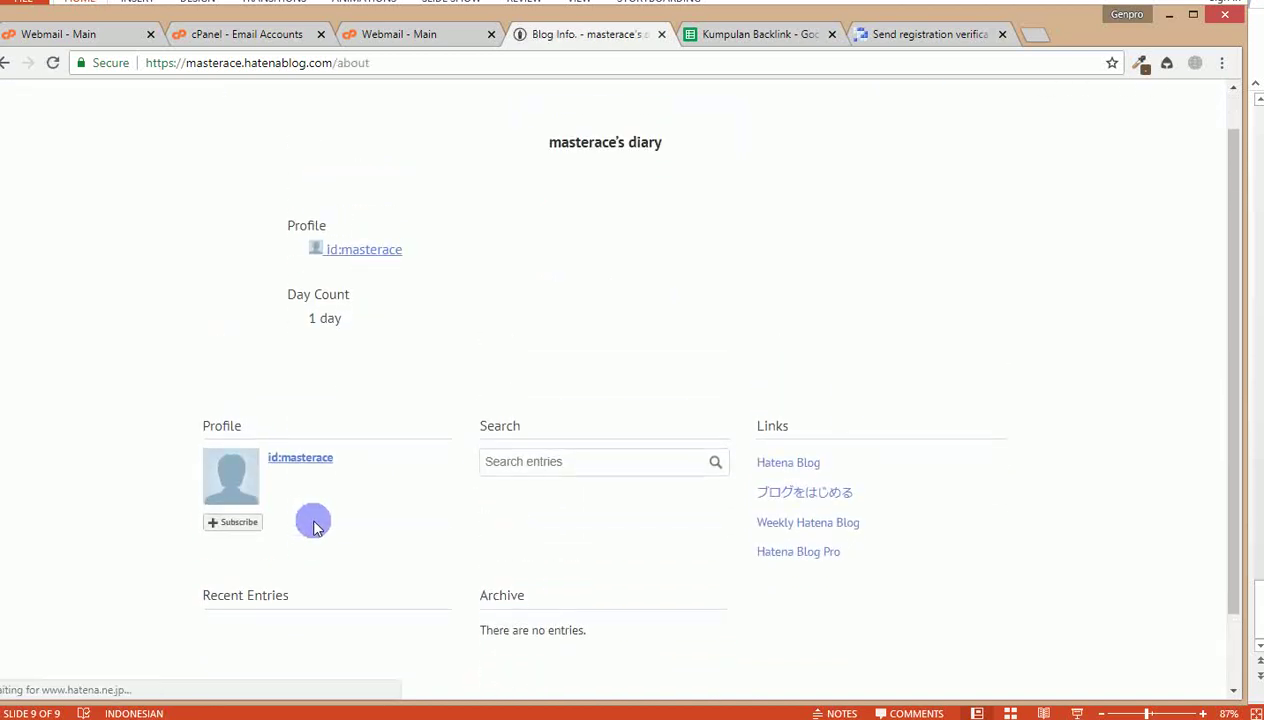
left_click(1013, 100)
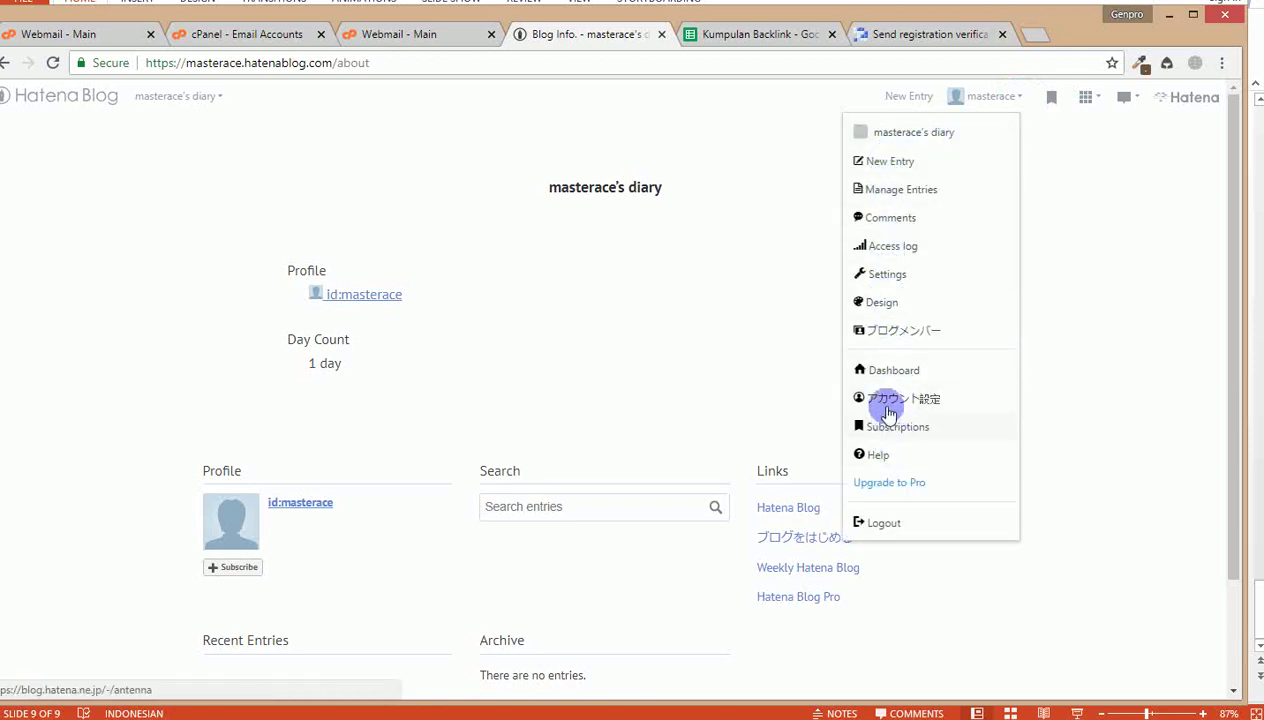
left_click(936, 132)
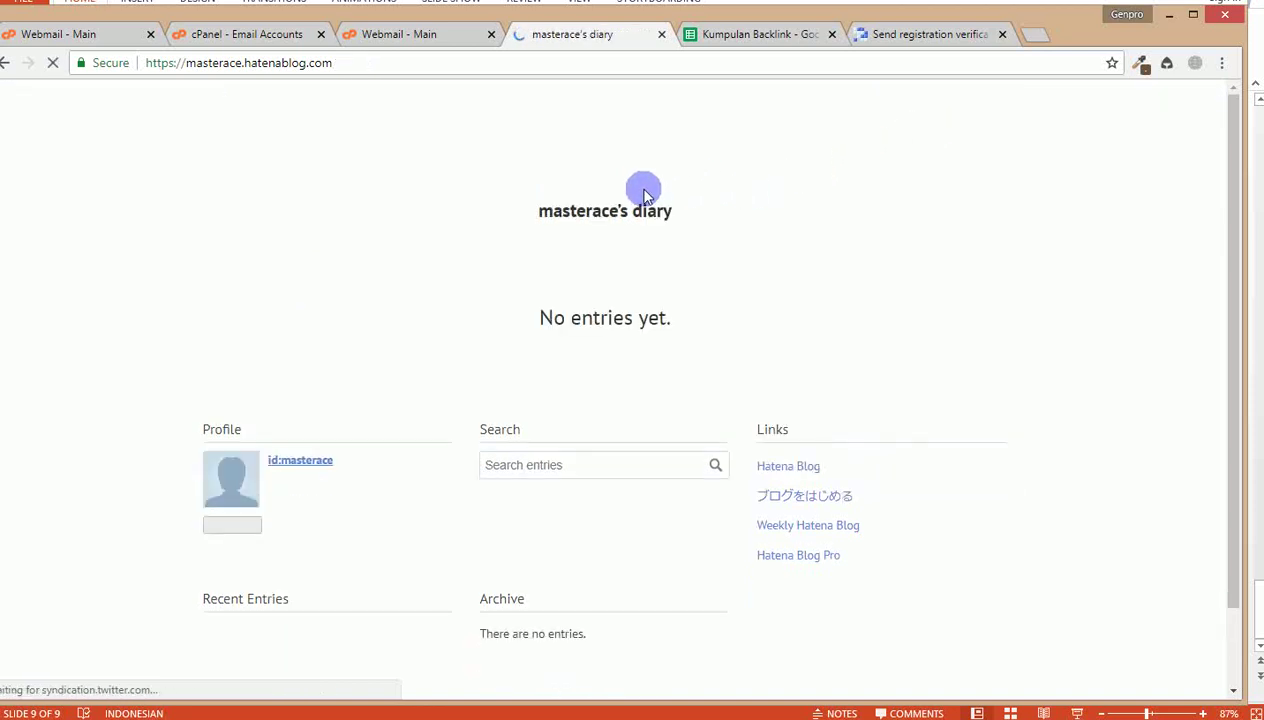
Step: Go to the Hatena Blog dashboard, translate it to English, and open Account Setting
left_click(1018, 96)
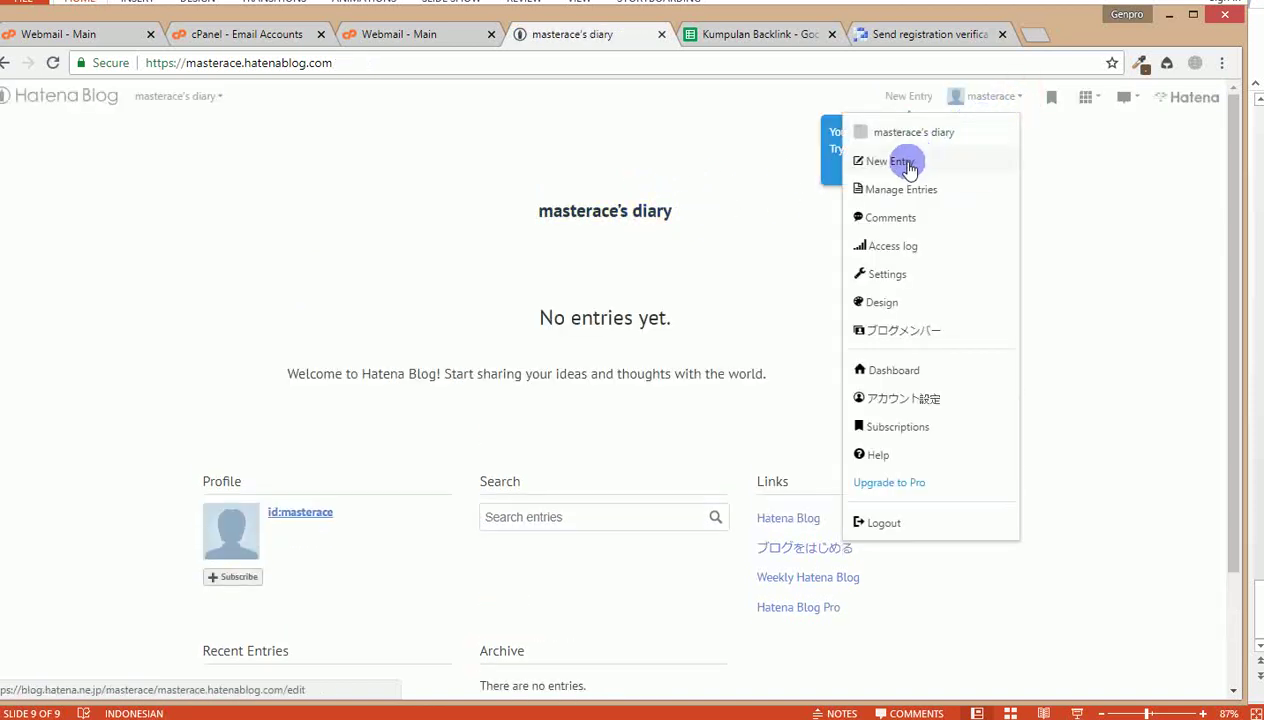
left_click(889, 370)
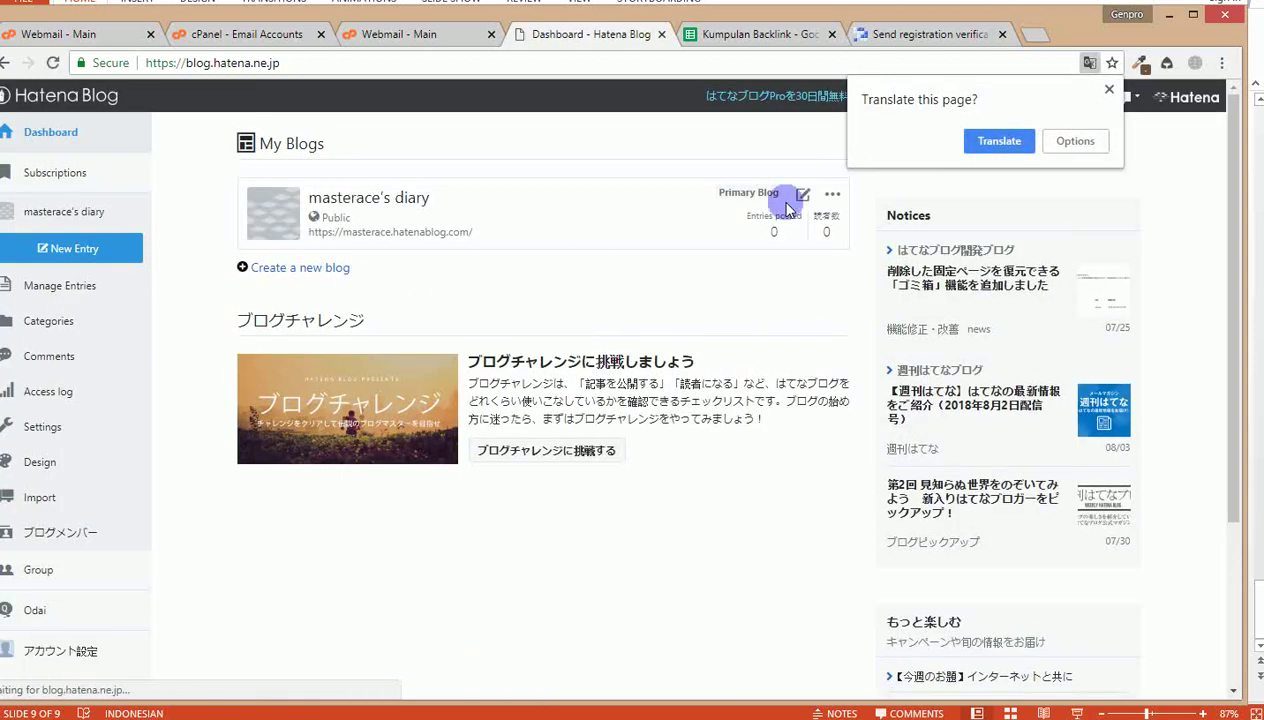
left_click(996, 142)
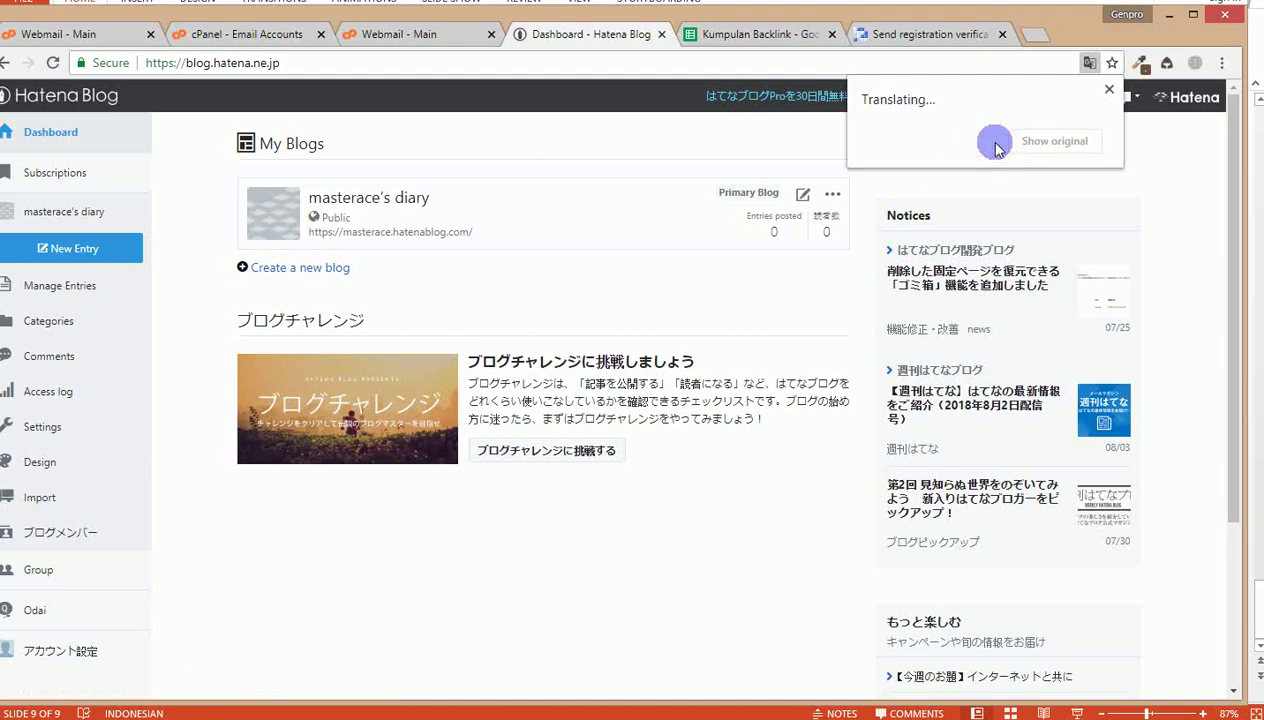
left_click(176, 316)
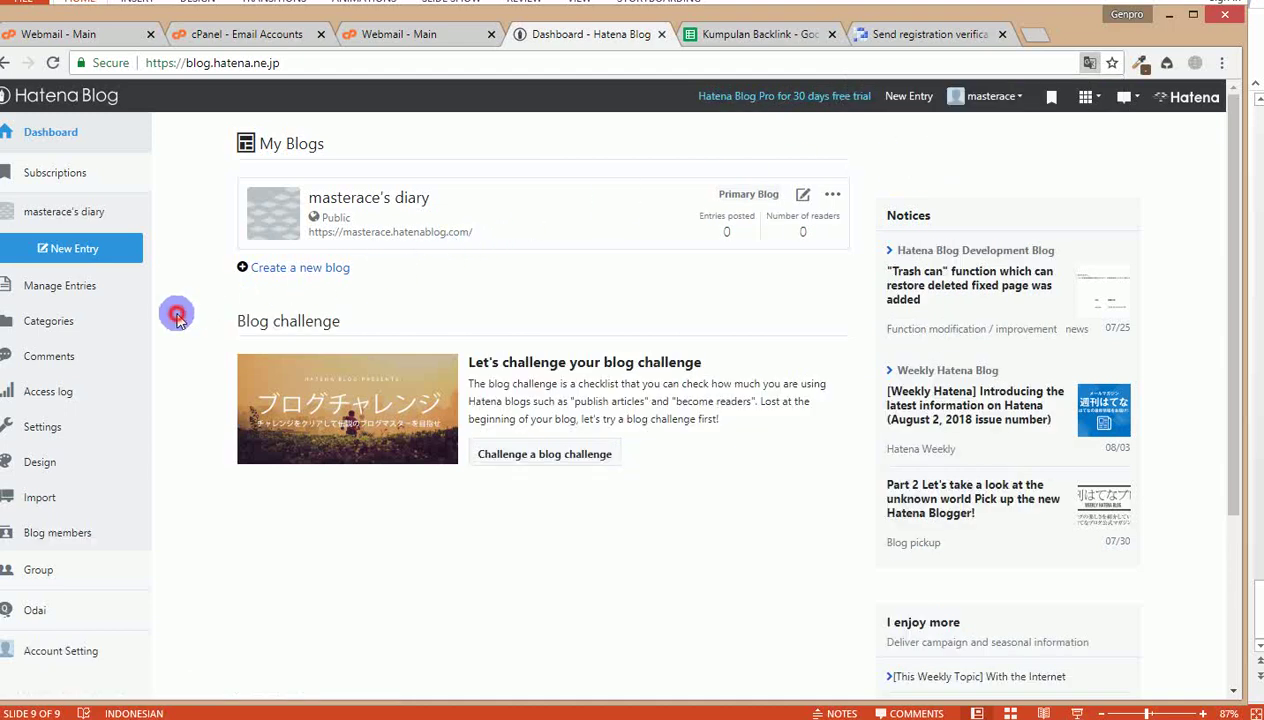
left_click(79, 658)
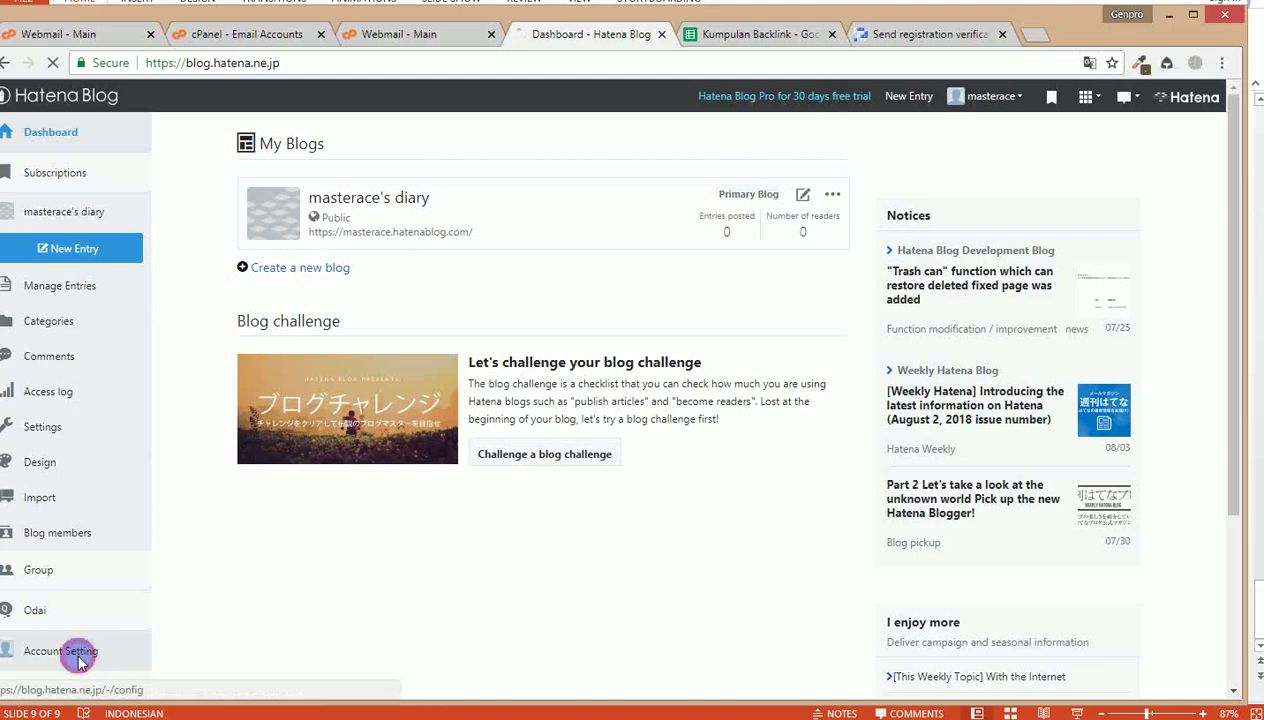
left_click(460, 395)
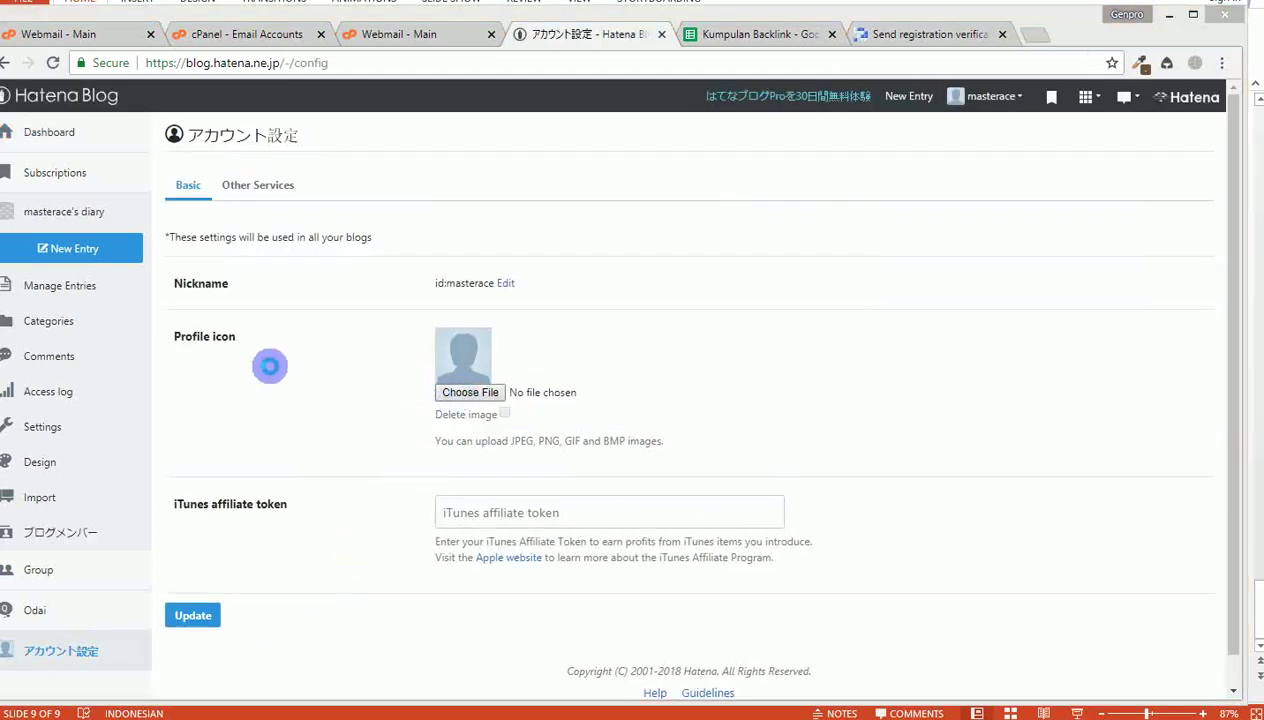
Step: Set the profile icon to 'Kontraktor Interior Jakarta 4' from E:\GENPRO\Buat Lemari\Proyek\Const
left_click(471, 394)
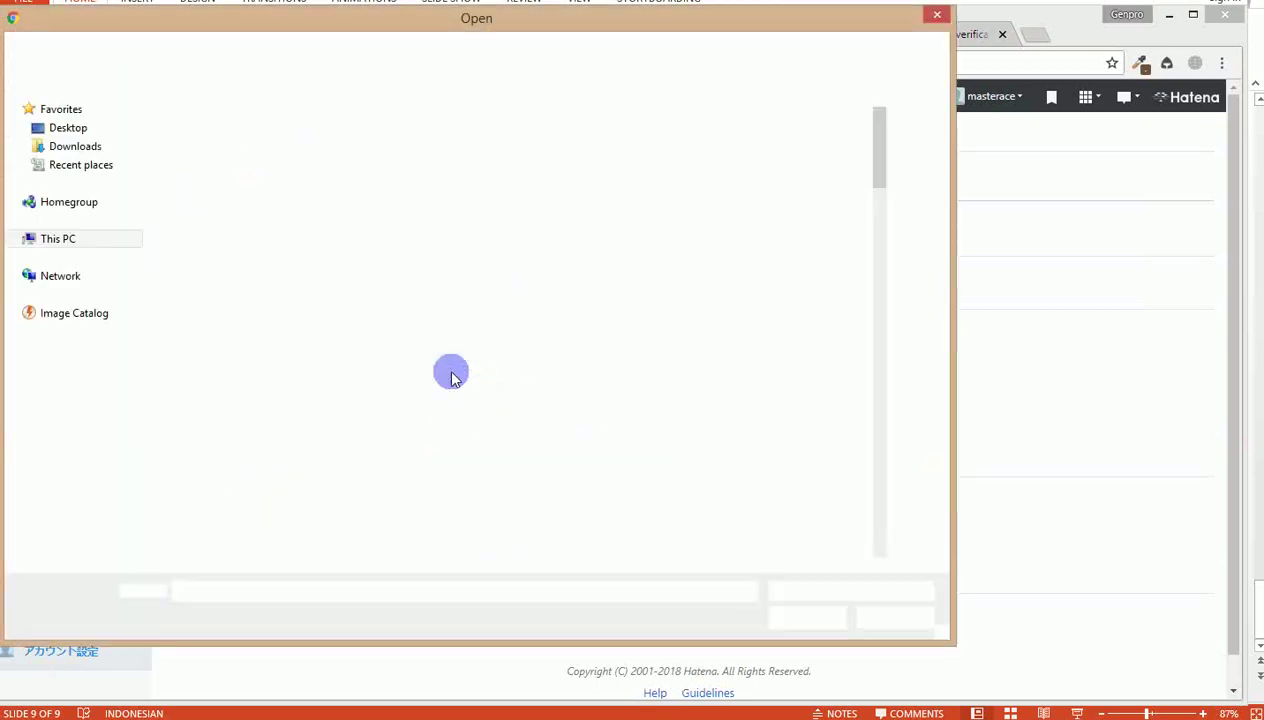
left_click(88, 388)
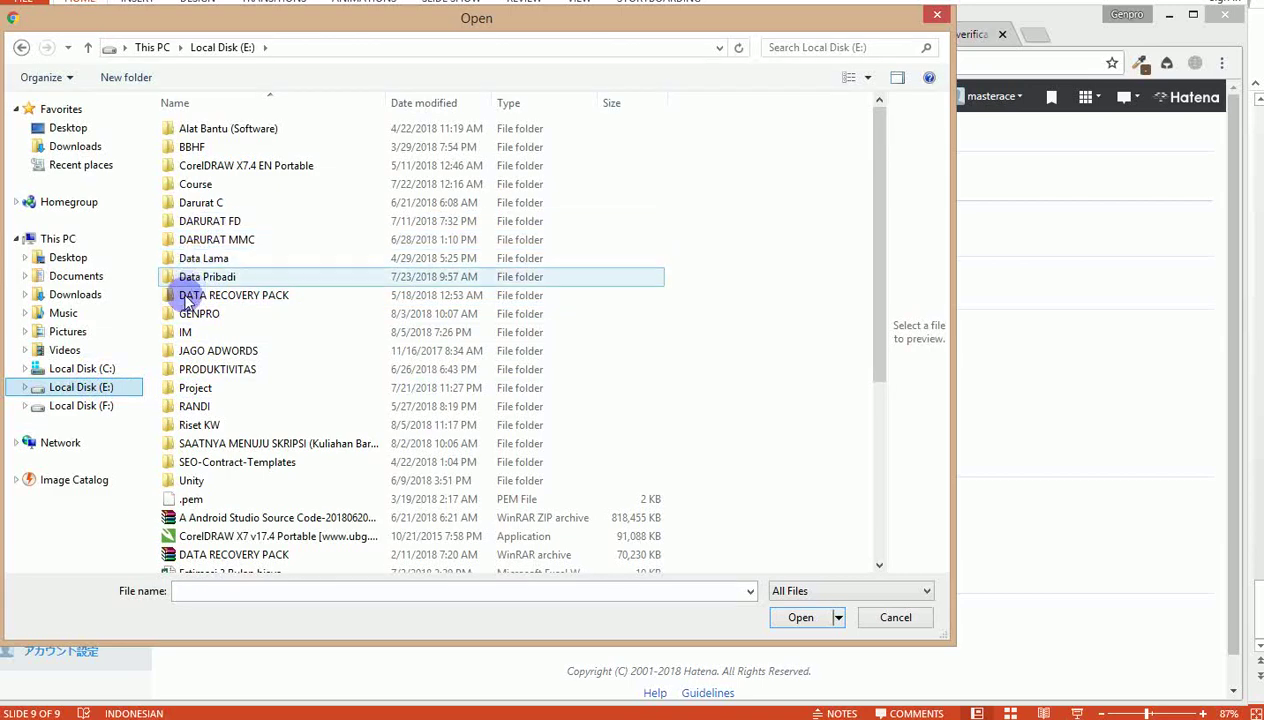
double_click(185, 313)
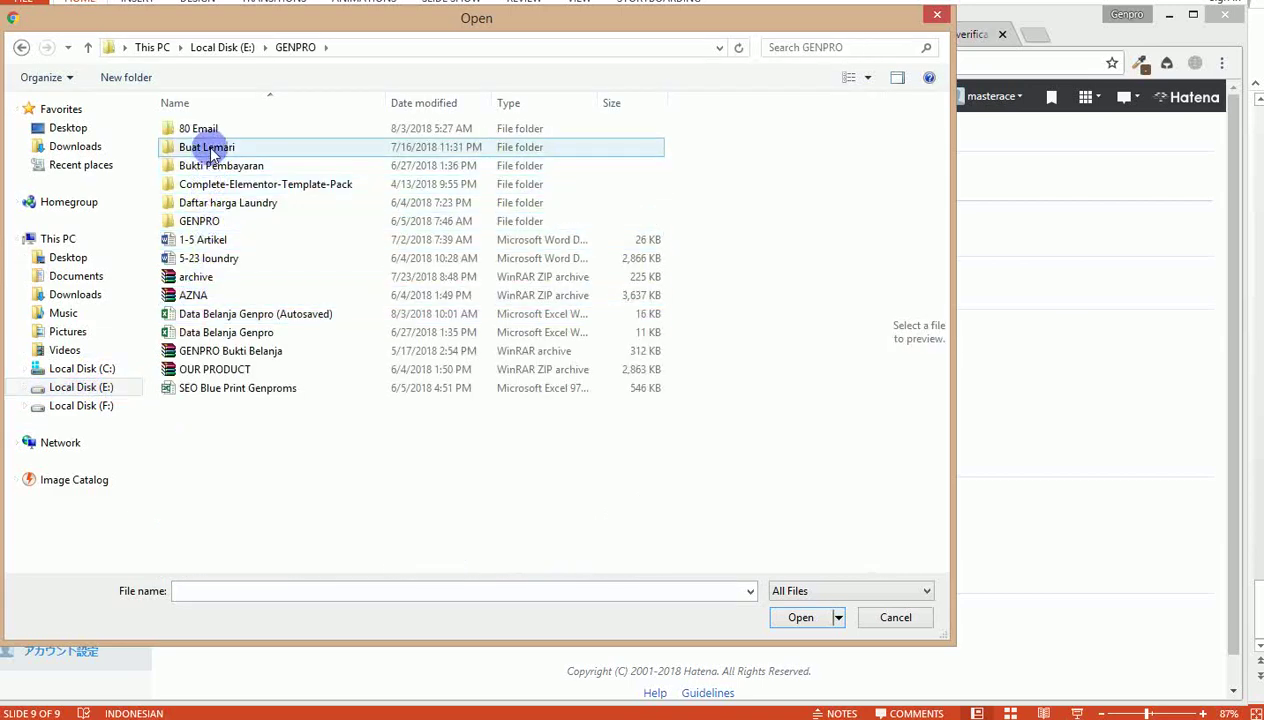
double_click(214, 148)
double_click(205, 156)
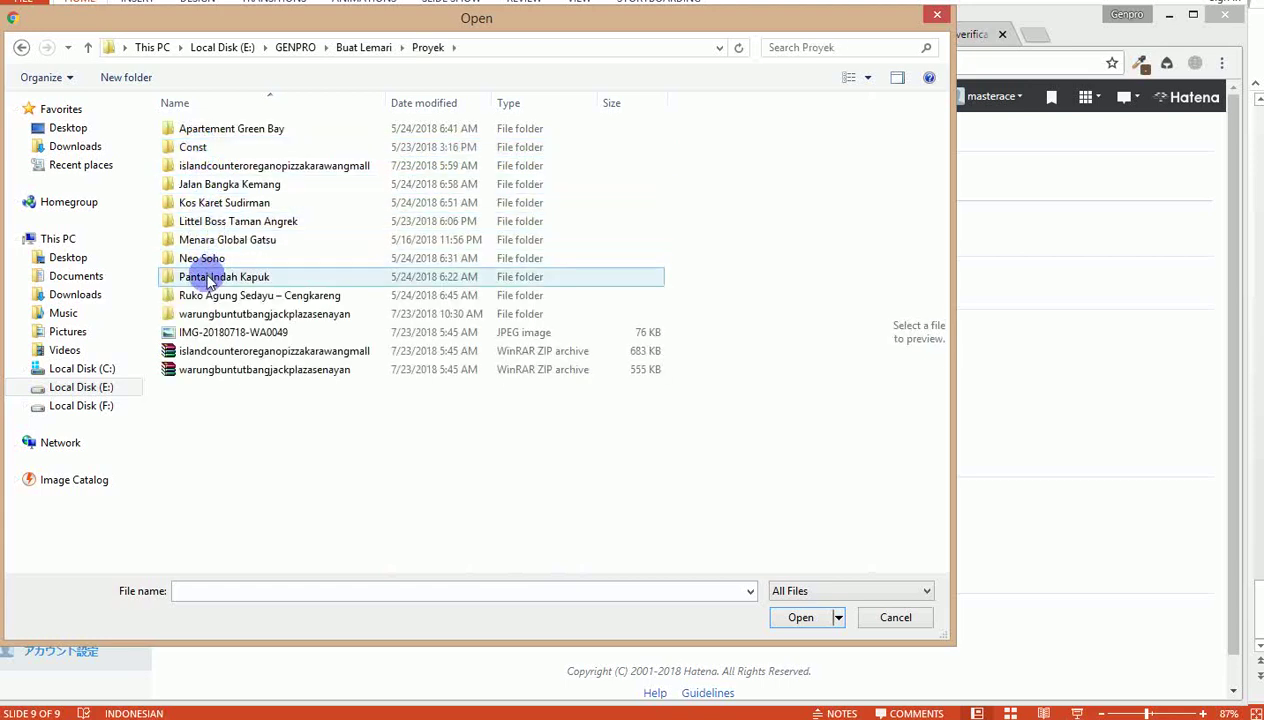
left_click(207, 334)
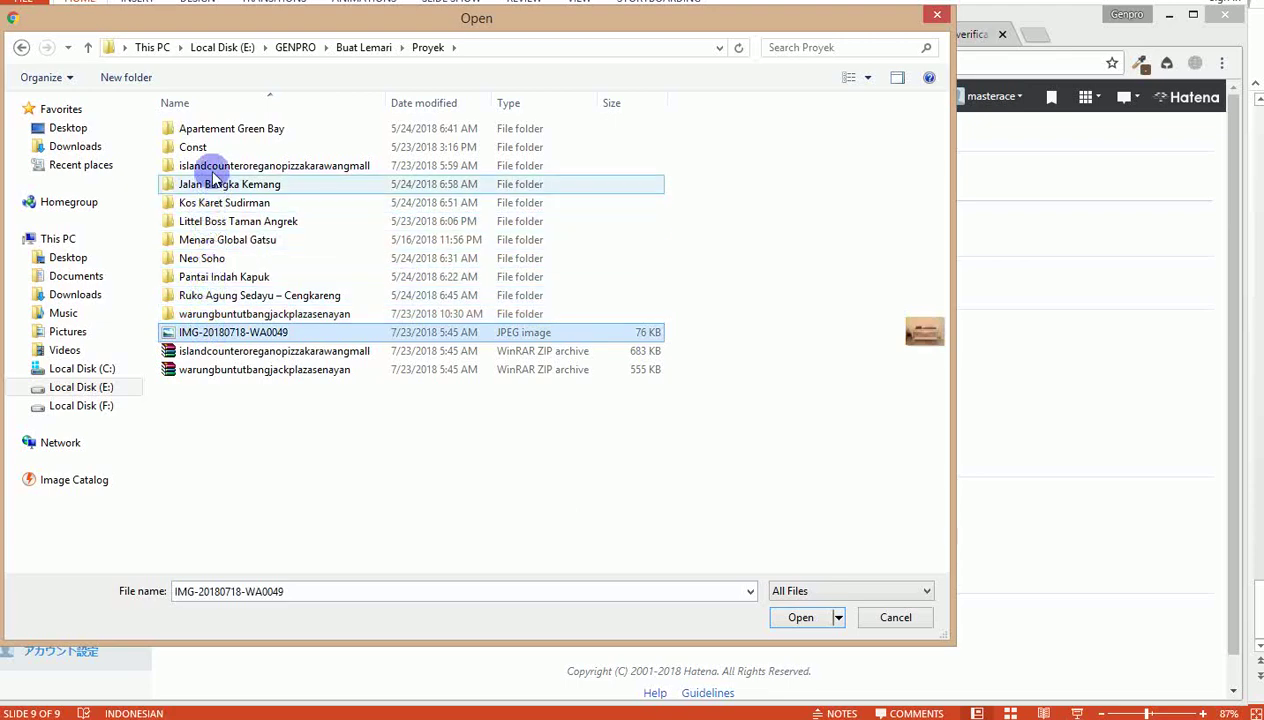
double_click(203, 147)
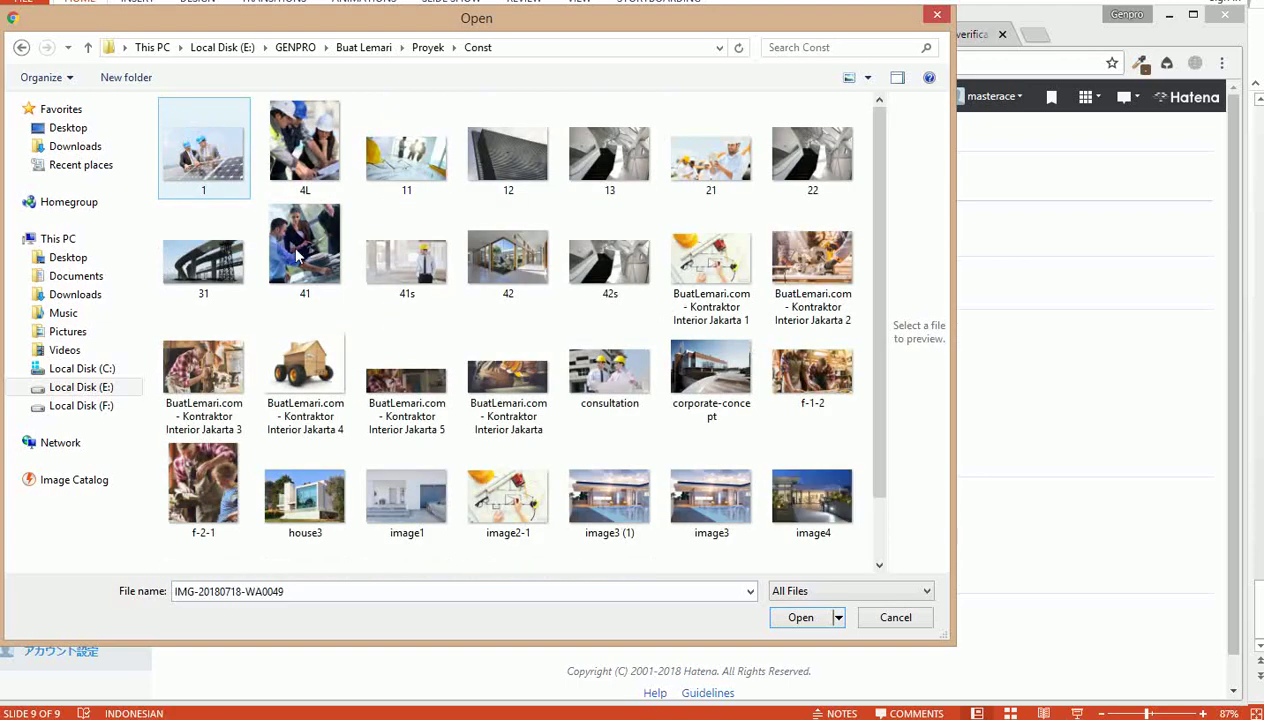
double_click(308, 390)
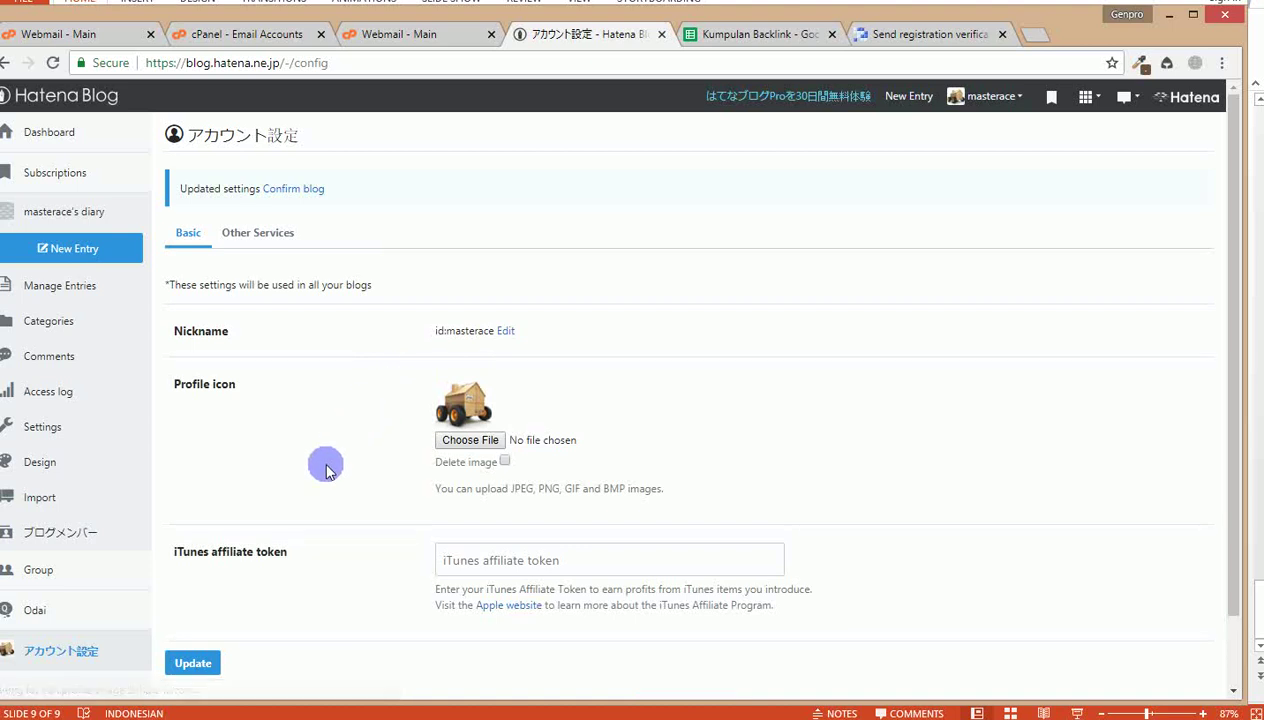
scroll(325, 470, "down", 2)
scroll(325, 470, "up", 2)
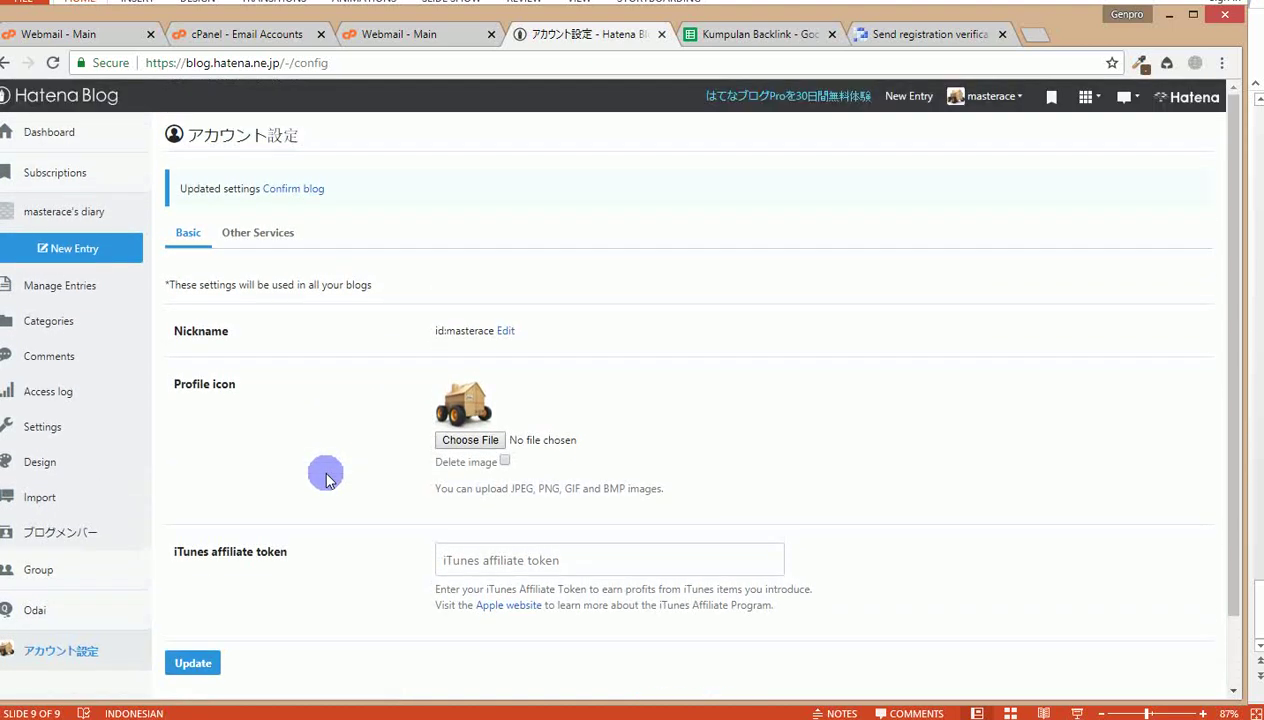
Step: Start a new entry in the Hatena editor, ready the body, and switch to the Word Sirsak article
left_click(922, 100)
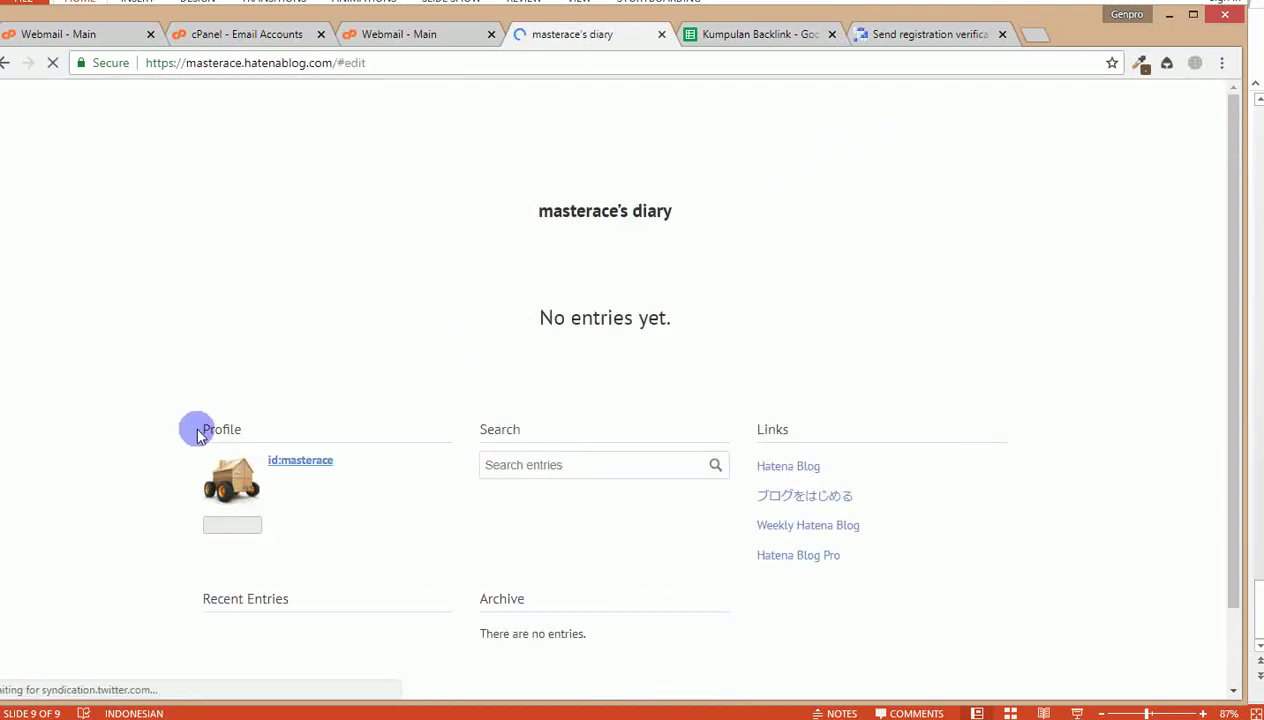
scroll(220, 443, "down", 1)
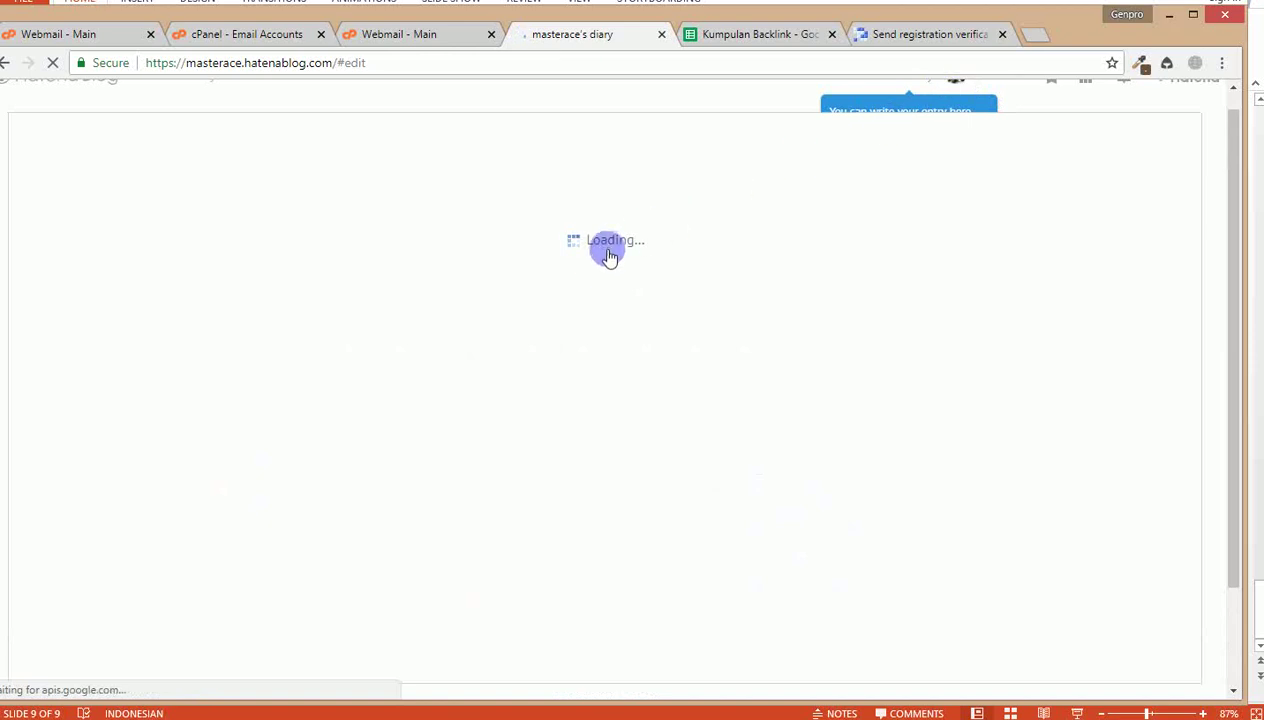
left_click(321, 302)
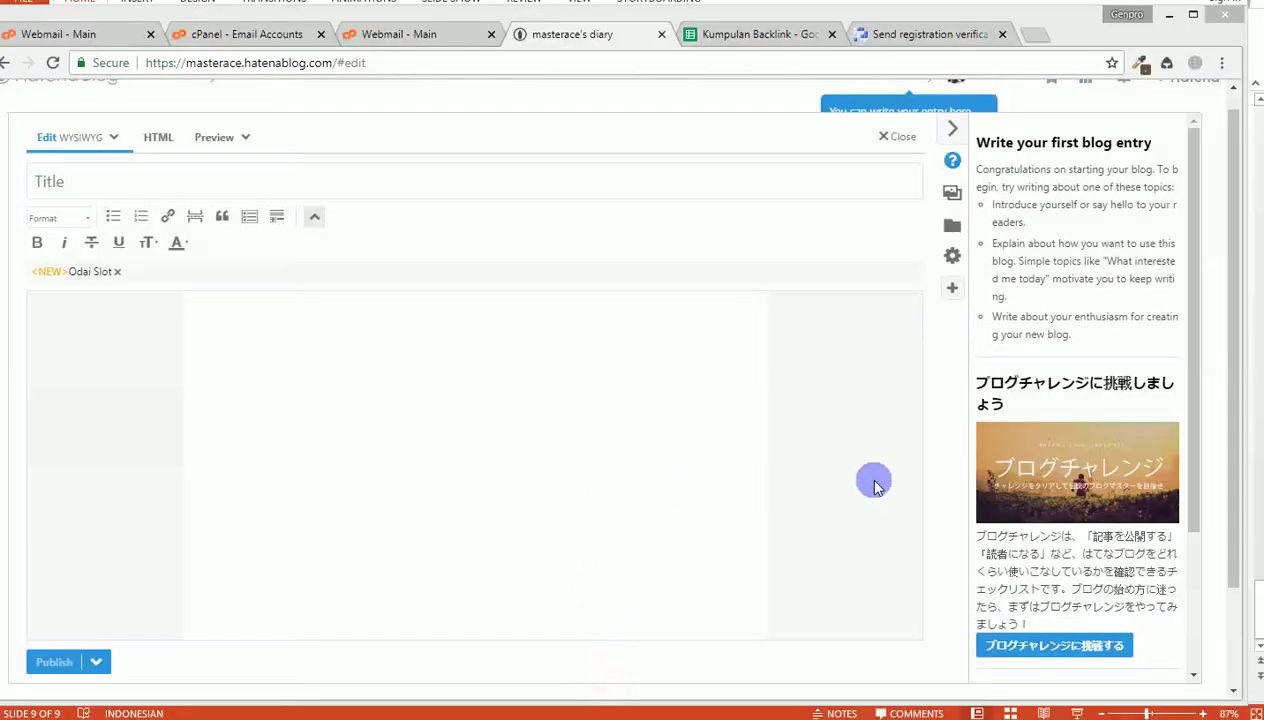
key("alt+Tab")
scroll(620, 366, "up", 10)
Step: Select the Sirsak article's paragraphs in Word and paste them into the entry body (4191 characters)
scroll(626, 375, "up", 14)
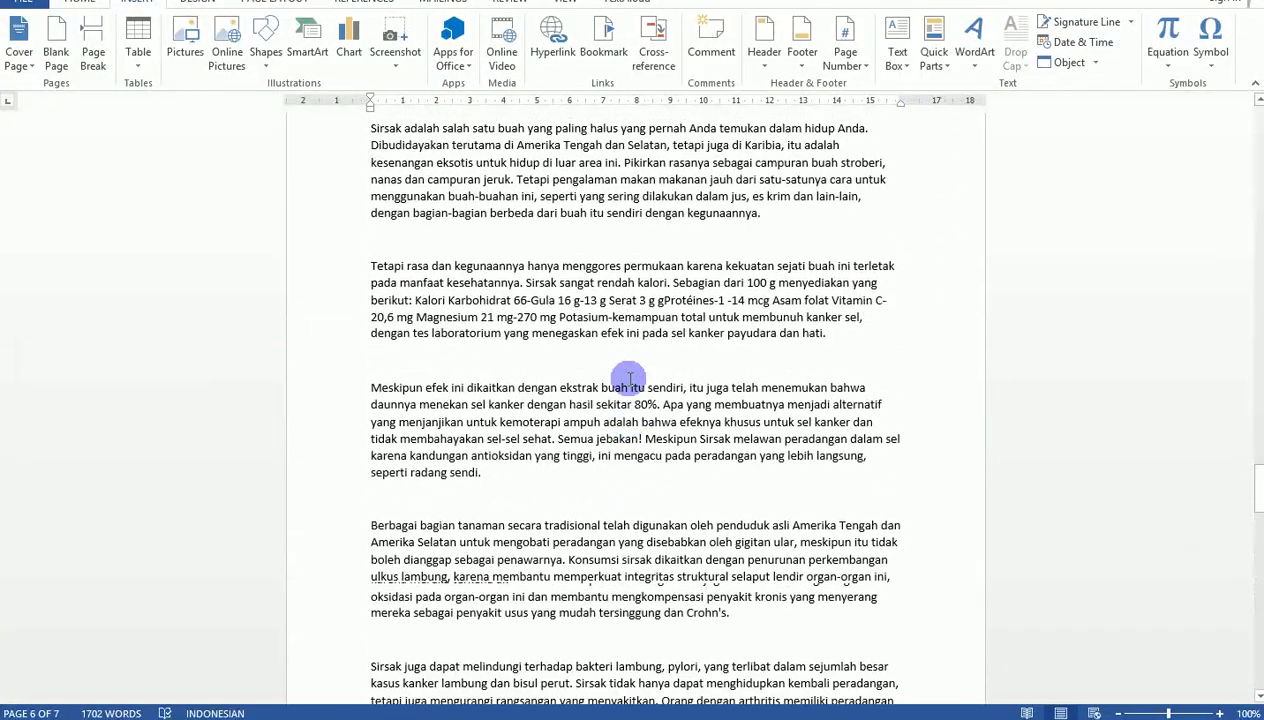
scroll(814, 391, "up", 15)
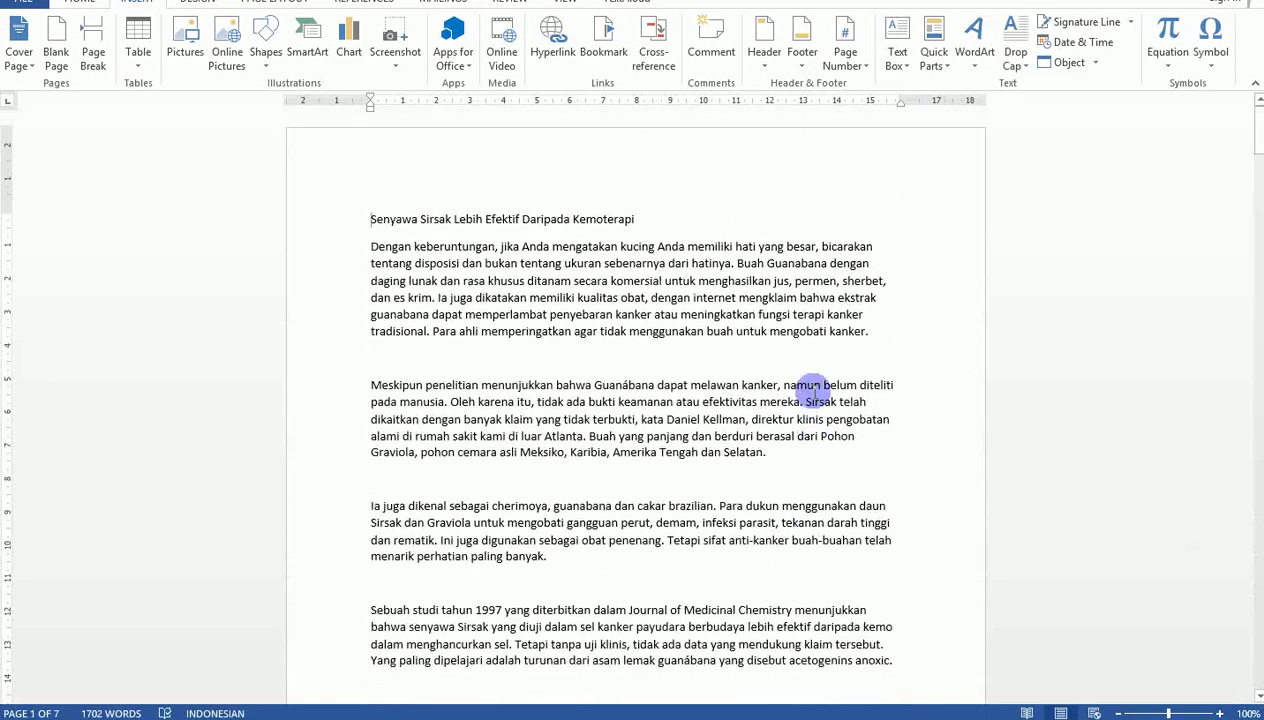
key("ctrl+shift+Down")
key("ctrl+shift+Down")
key("ctrl+shift+Down")
key("ctrl+shift+Down")
key("ctrl+shift+Down")
key("ctrl+shift+Down")
key("ctrl+shift+Down")
key("ctrl+shift+Down")
key("ctrl+shift+Down")
key("ctrl+shift+Down")
key("ctrl+shift+Down")
key("ctrl+shift+Down")
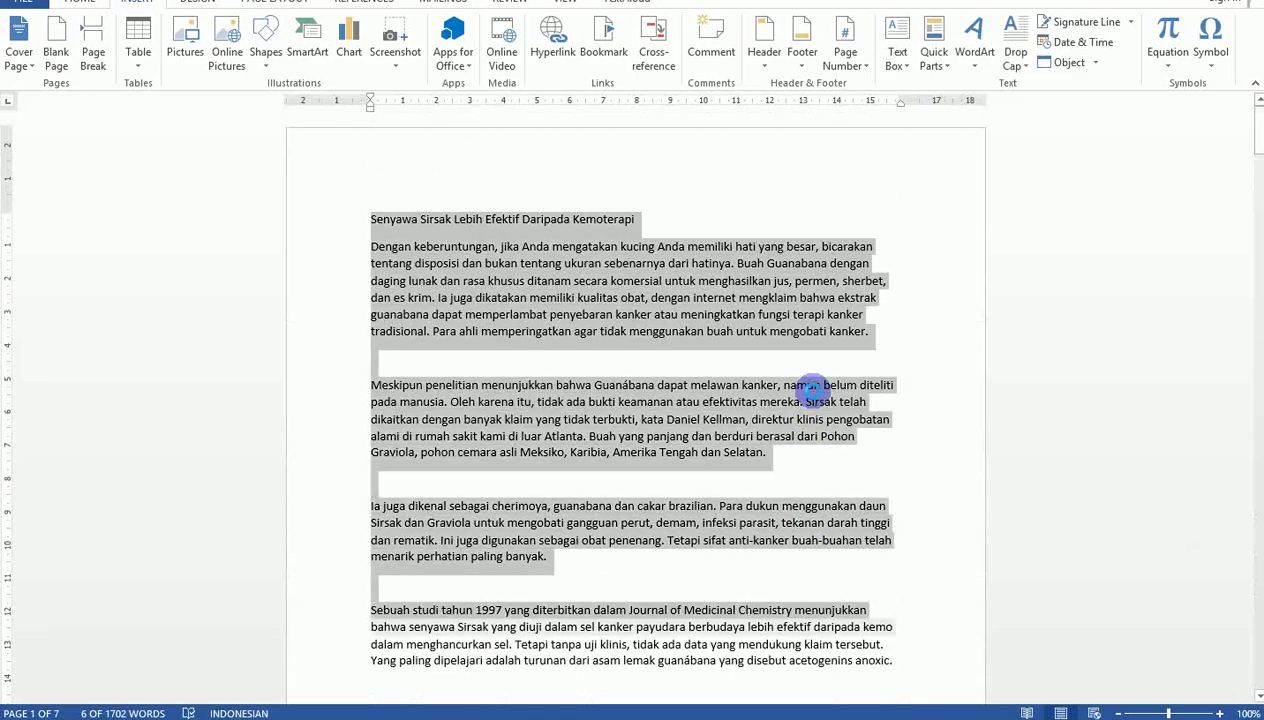
key("ctrl+shift+Down")
key("ctrl+shift+Down")
key("ctrl+shift+Down")
key("ctrl+shift+Down")
key("ctrl+shift+Down")
key("ctrl+shift+Down")
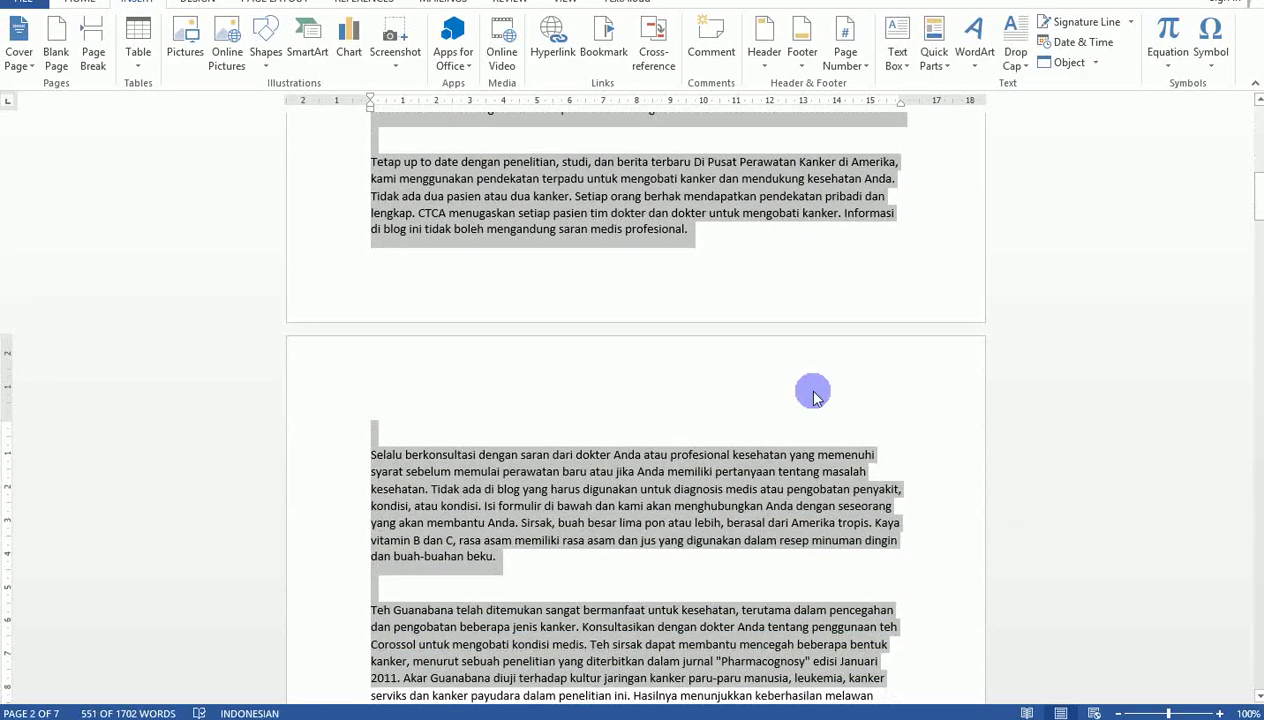
key("ctrl+shift+Down")
key("ctrl+shift+Down")
key("ctrl+shift+Down")
key("ctrl+shift+Down")
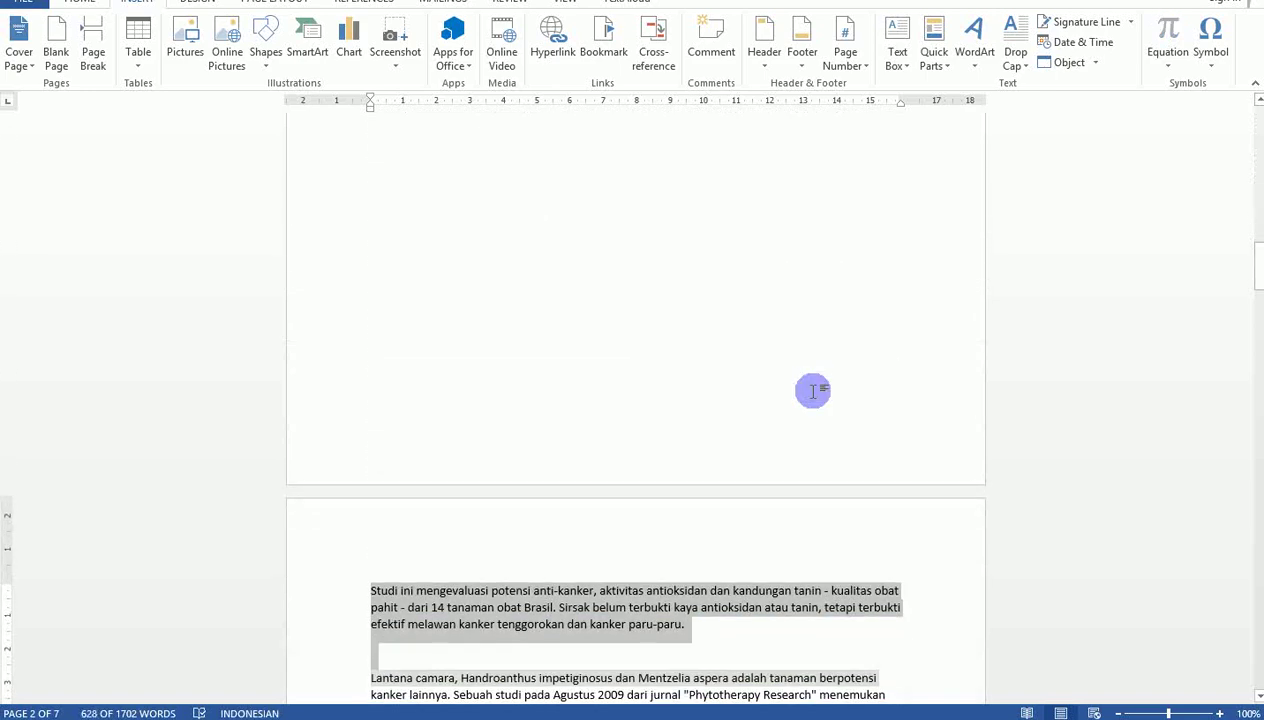
key("ctrl+shift+Down")
key("ctrl+shift+Down")
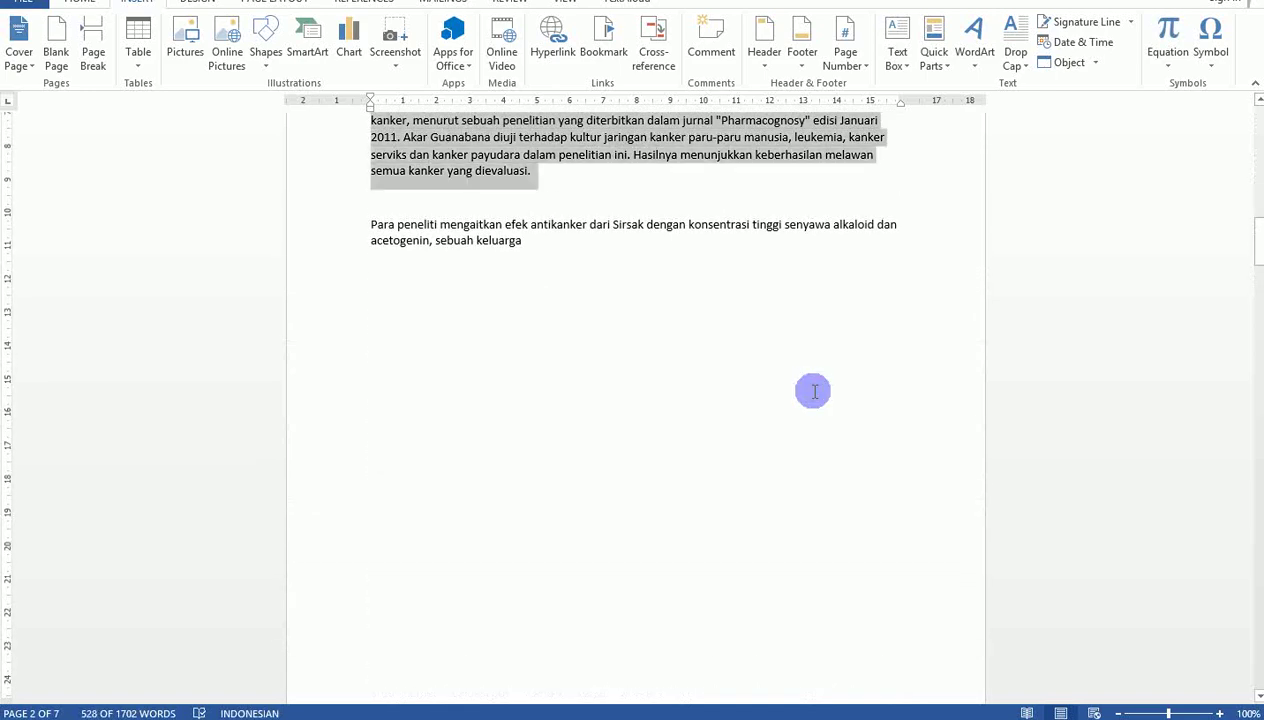
key("alt+Tab")
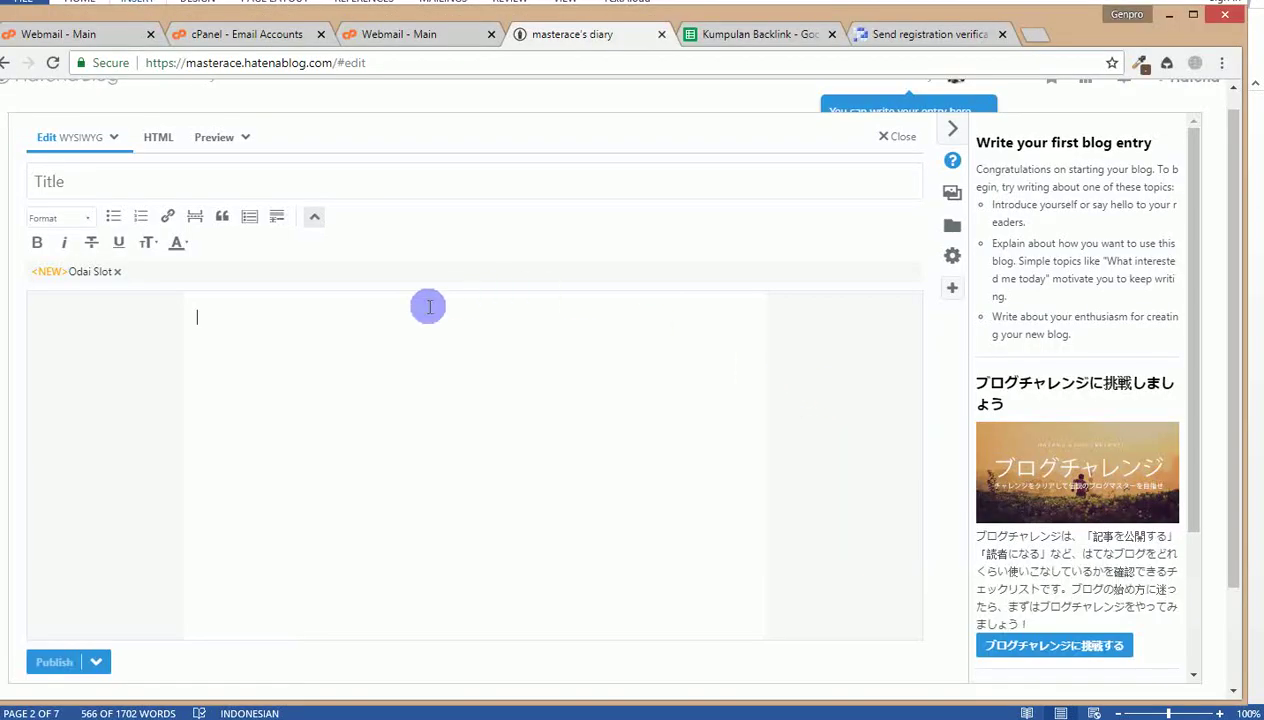
left_click(362, 339)
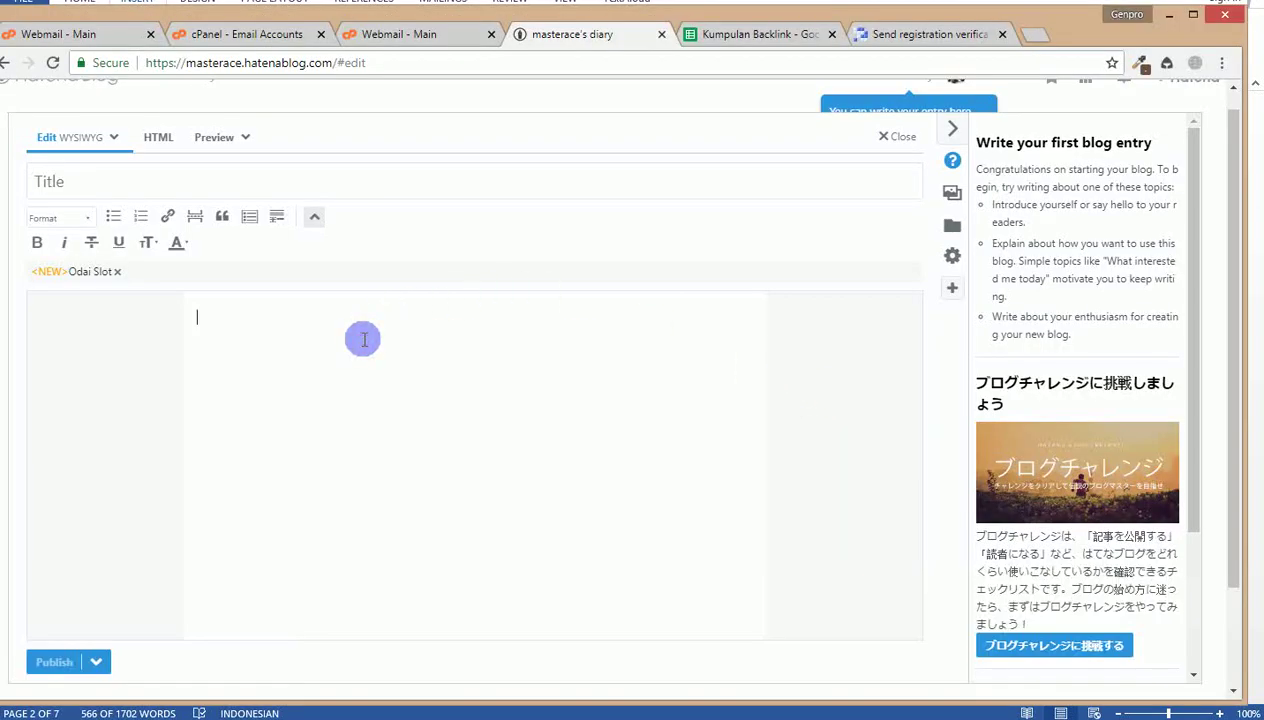
key("ctrl+v")
scroll(381, 368, "up", 15)
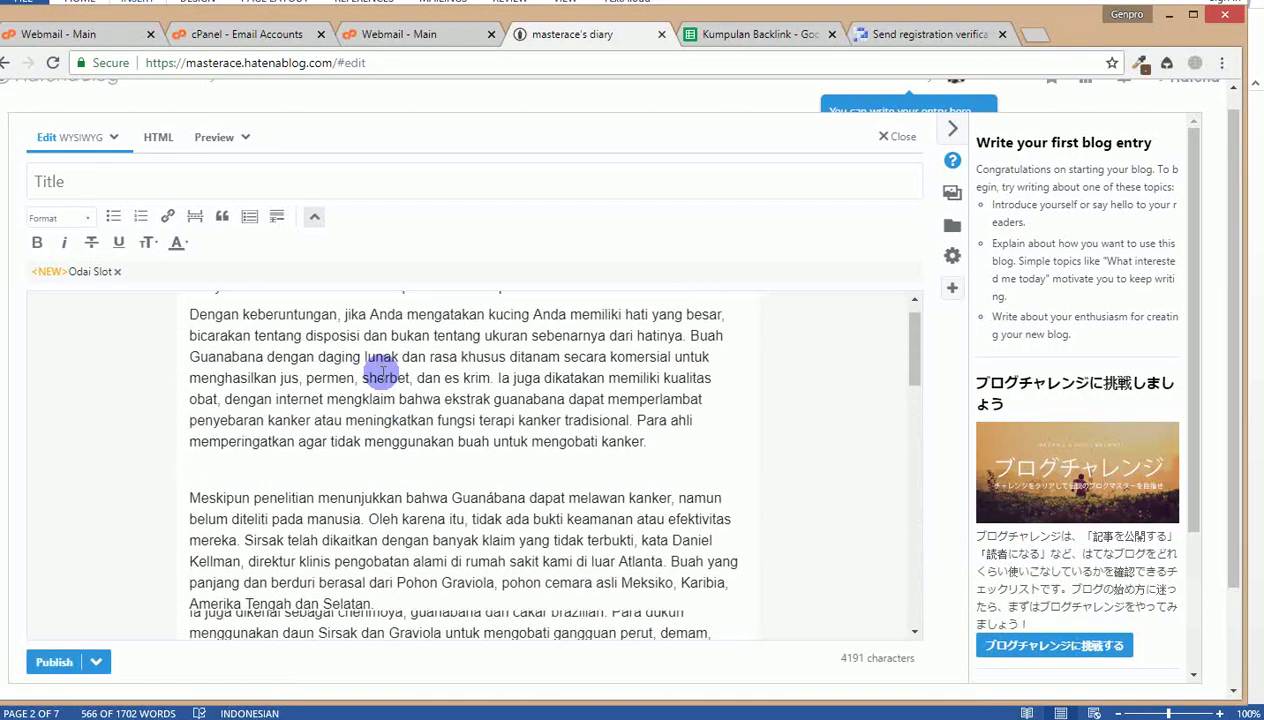
Step: Paste the heading 'Senyawa Sirsak Lebih Efektif Daripada Kemoterapi' into the entry title field
left_click_drag(516, 316, 121, 310)
key("ctrl+c")
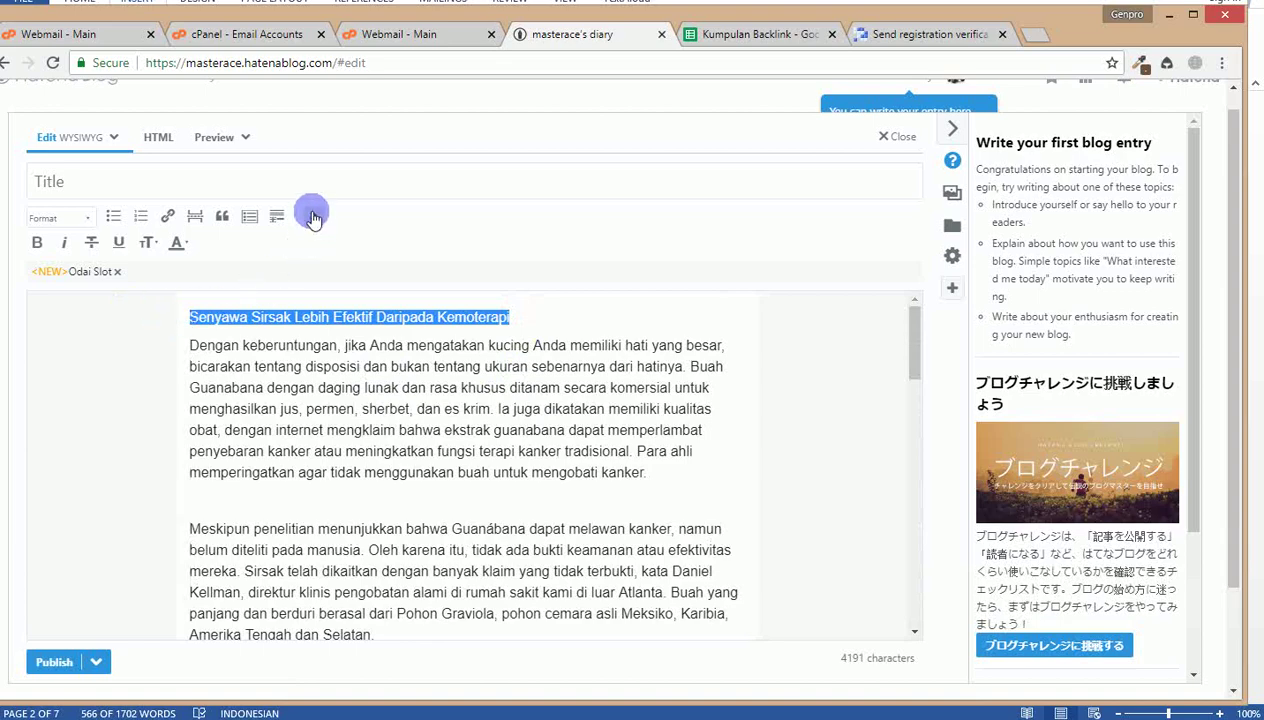
left_click(292, 181)
key("ctrl+v")
left_click(235, 360)
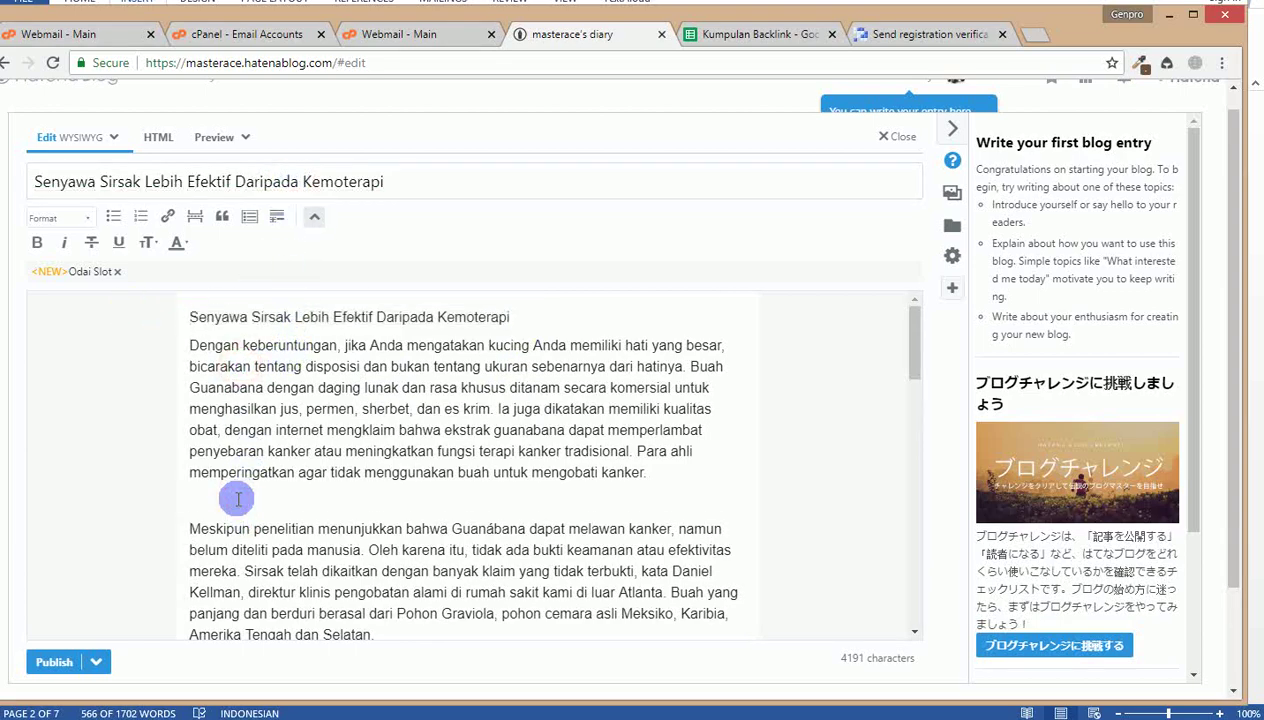
Step: Scroll through the pasted article and check its heading and first paragraph
scroll(238, 499, "down", 5)
scroll(238, 499, "up", 5)
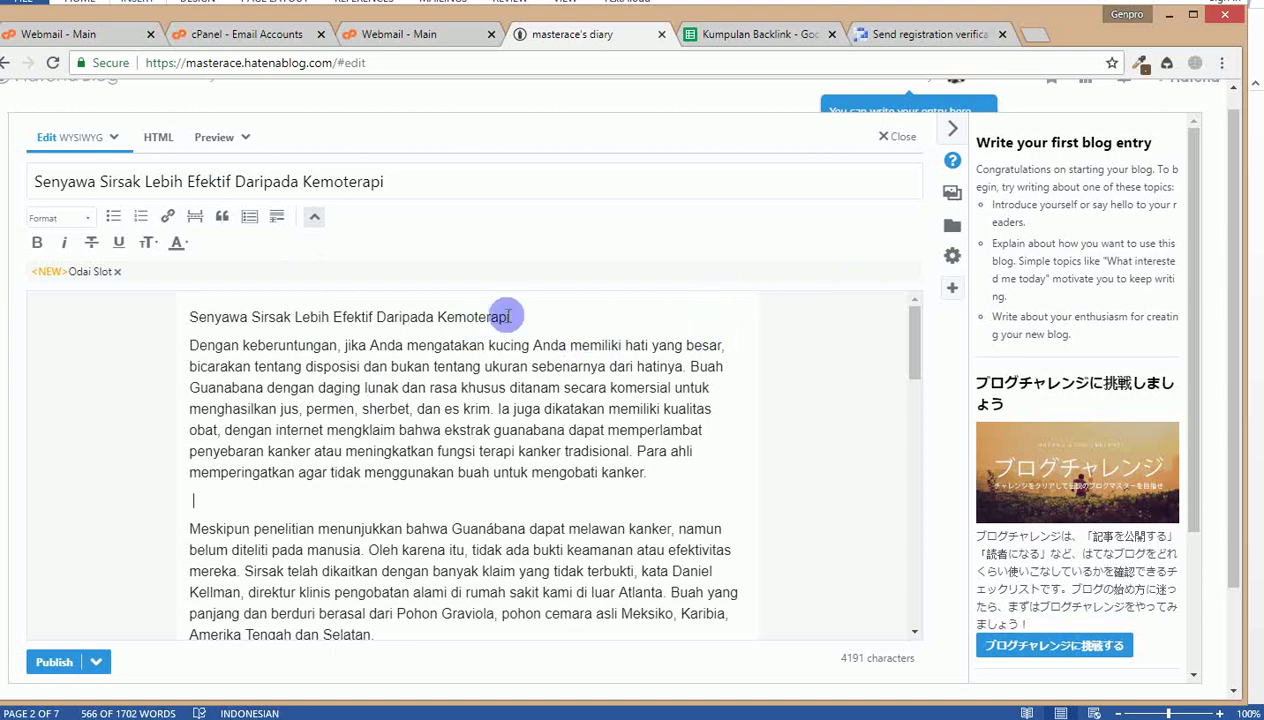
left_click_drag(470, 498, 141, 303)
left_click(238, 484)
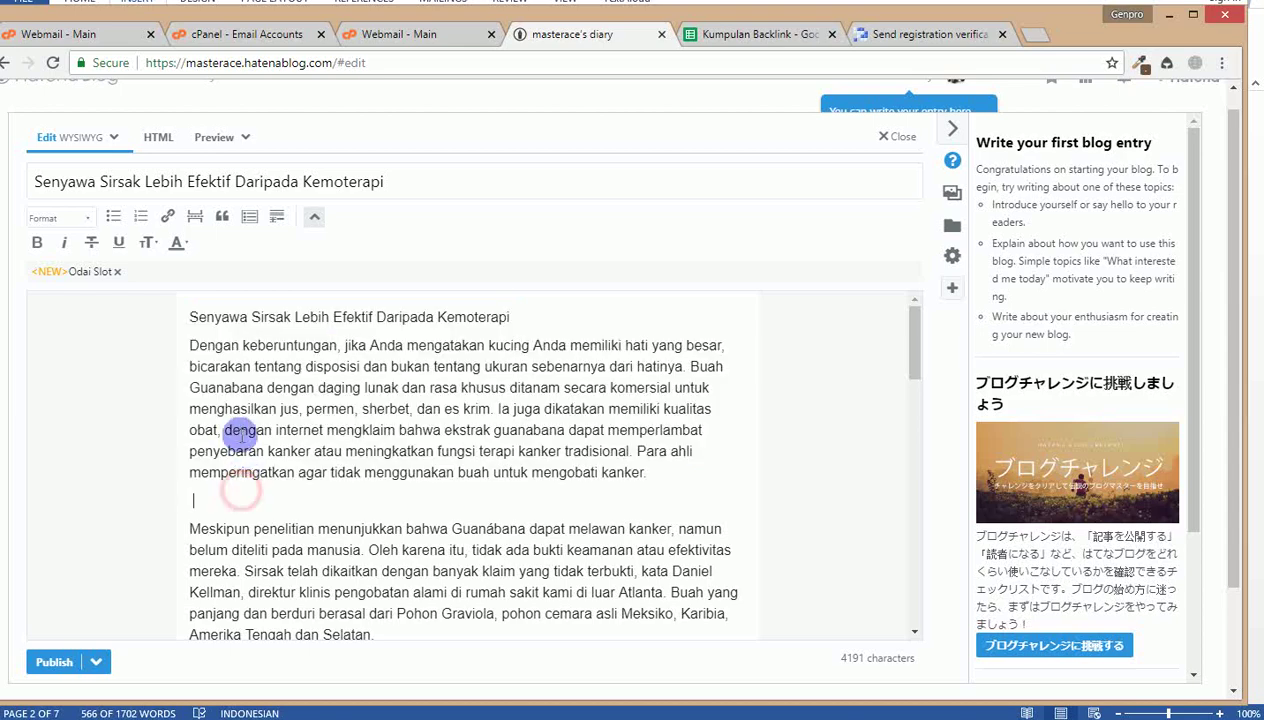
scroll(248, 412, "down", 5)
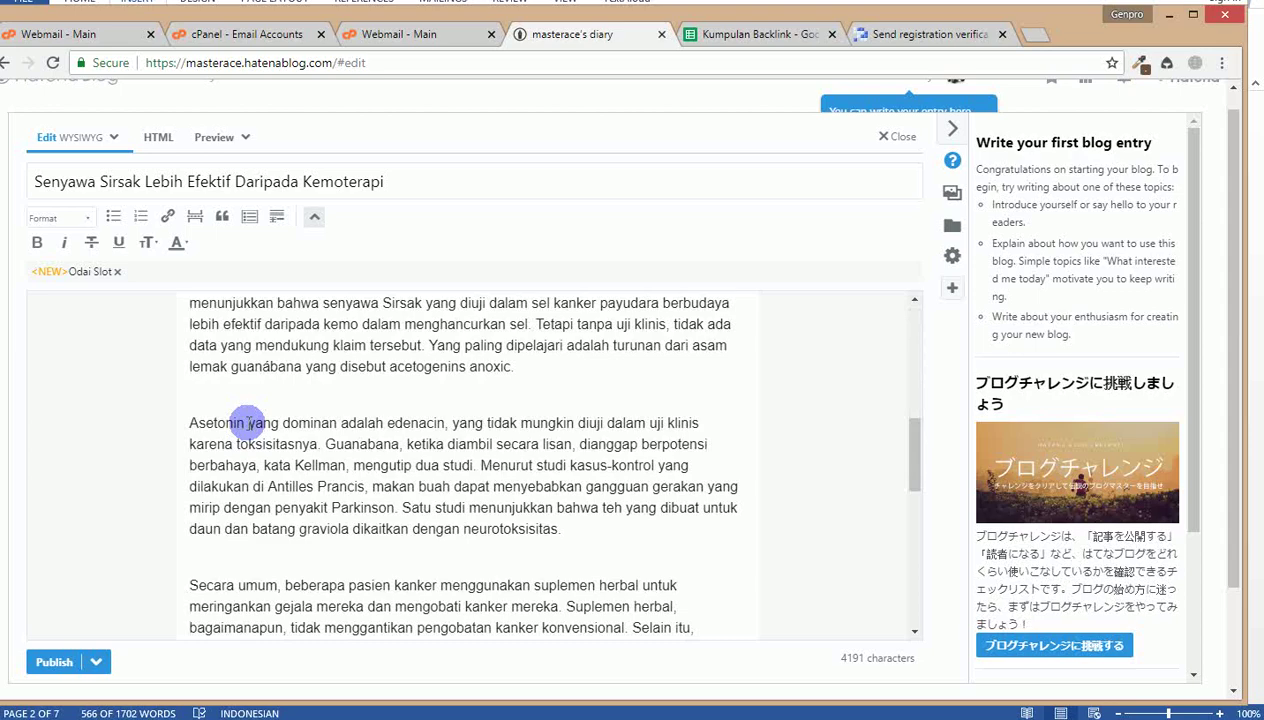
scroll(248, 422, "up", 8)
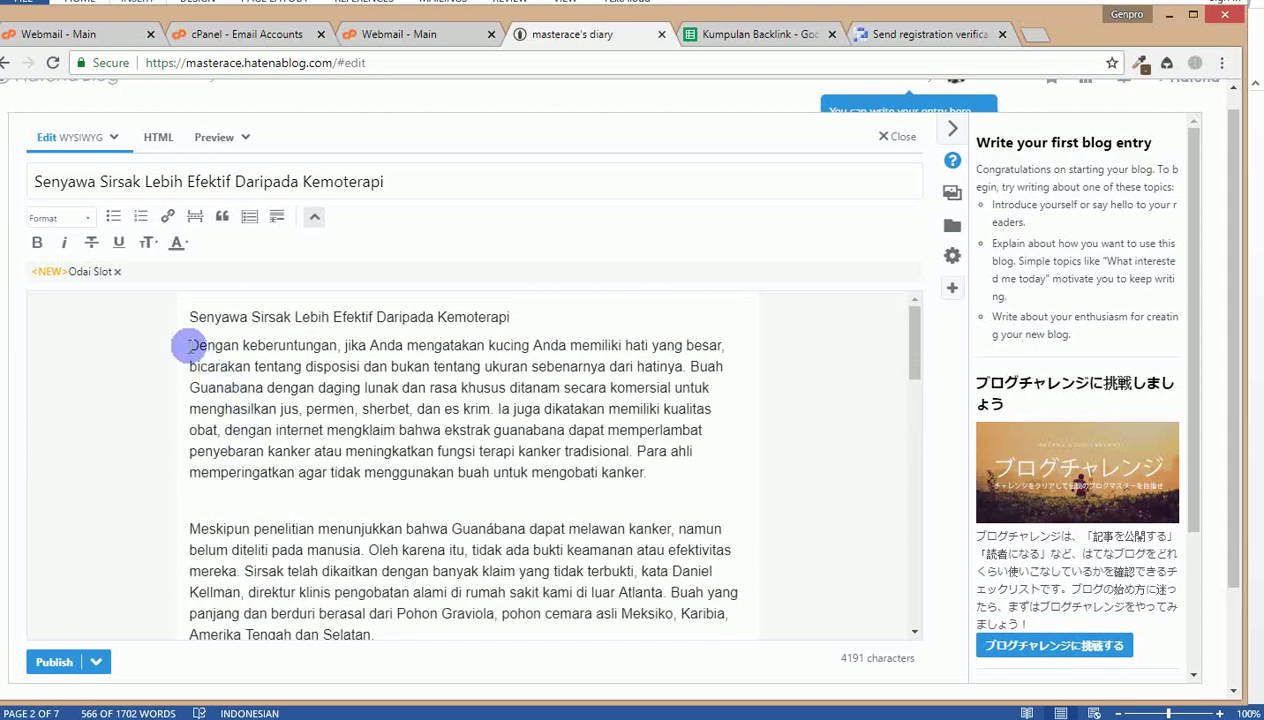
scroll(189, 420, "down", 1)
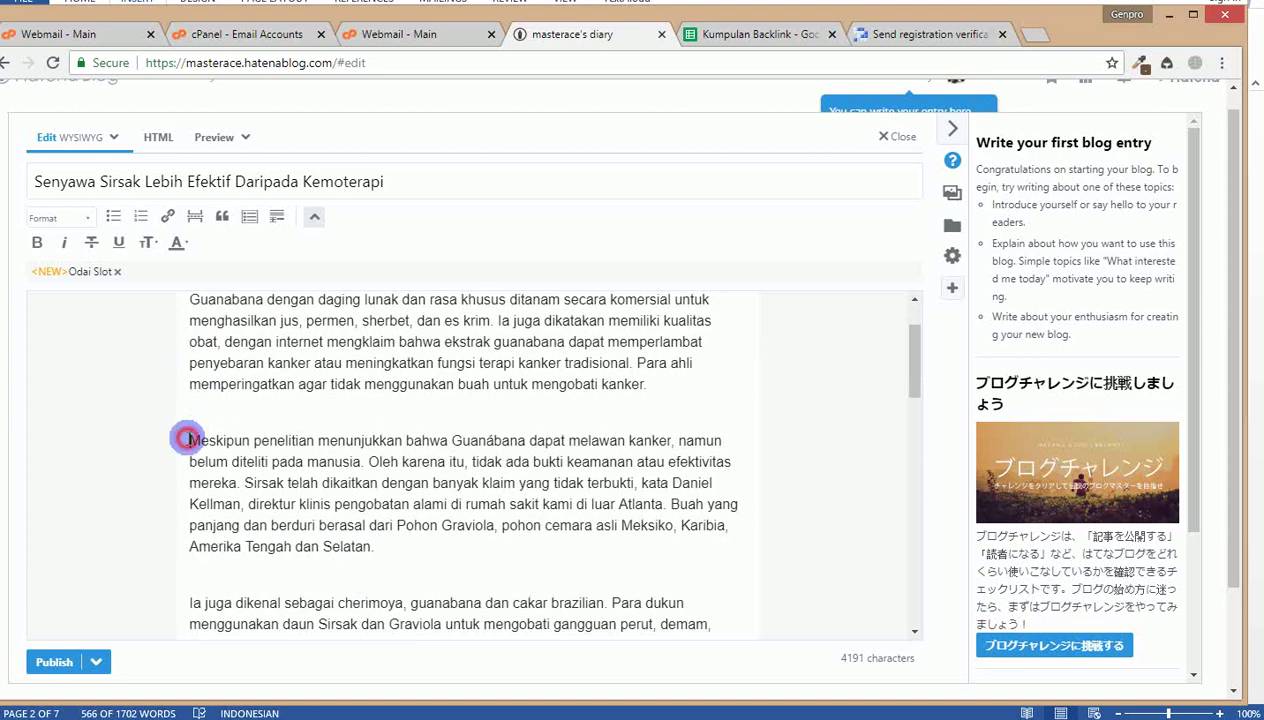
Step: Insert the lead-in 'Manfaat Ace Maxs - ' before the 'Meskipun penelitian' paragraph
type("Ace Maxs")
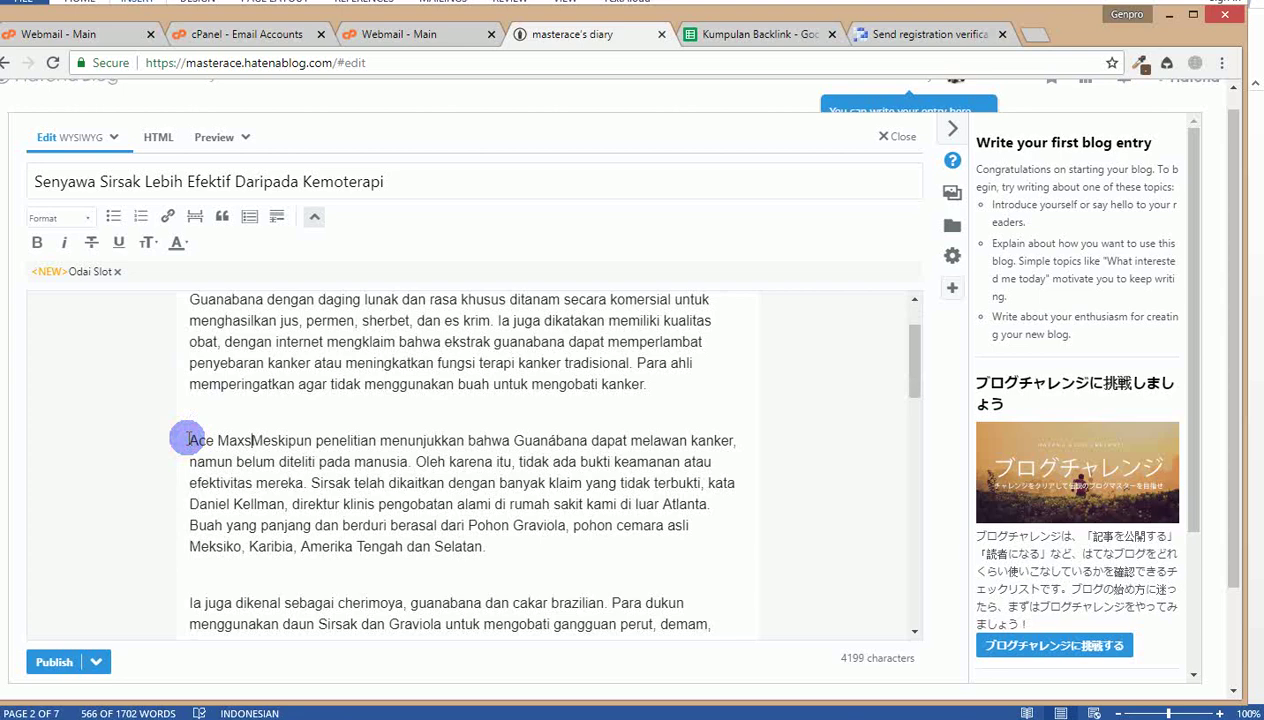
type(" - ")
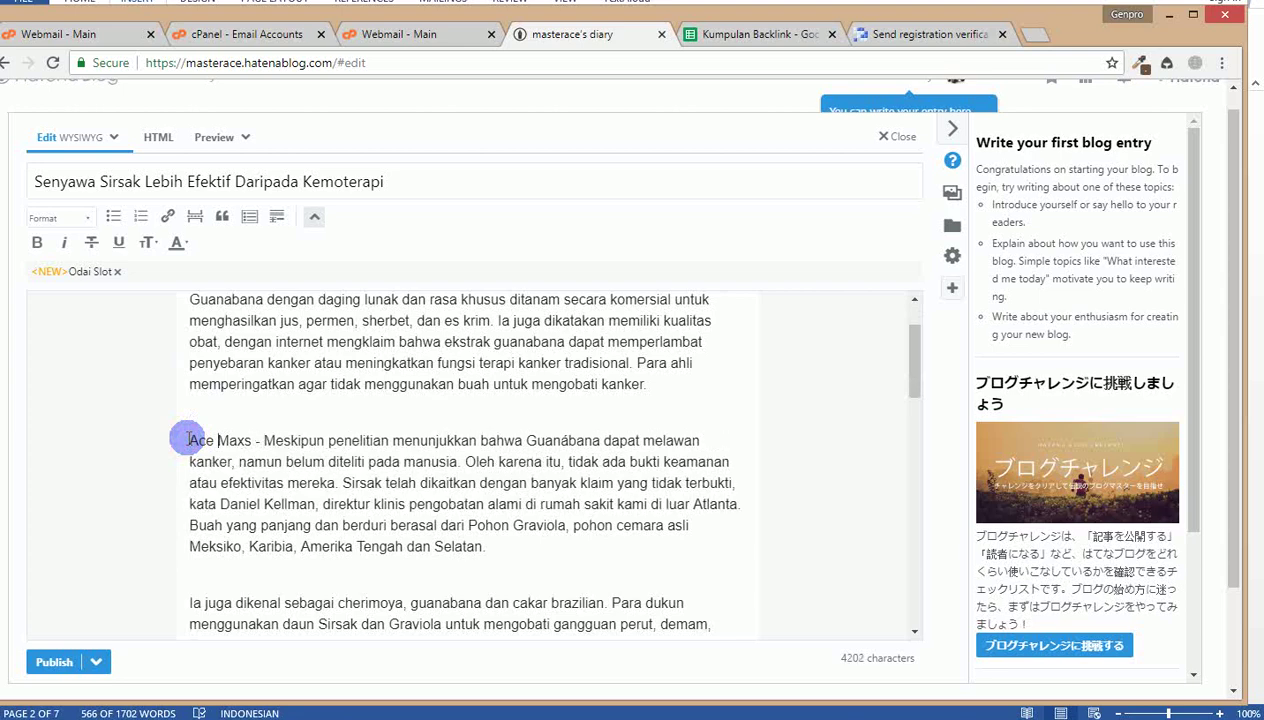
type("Manfaat")
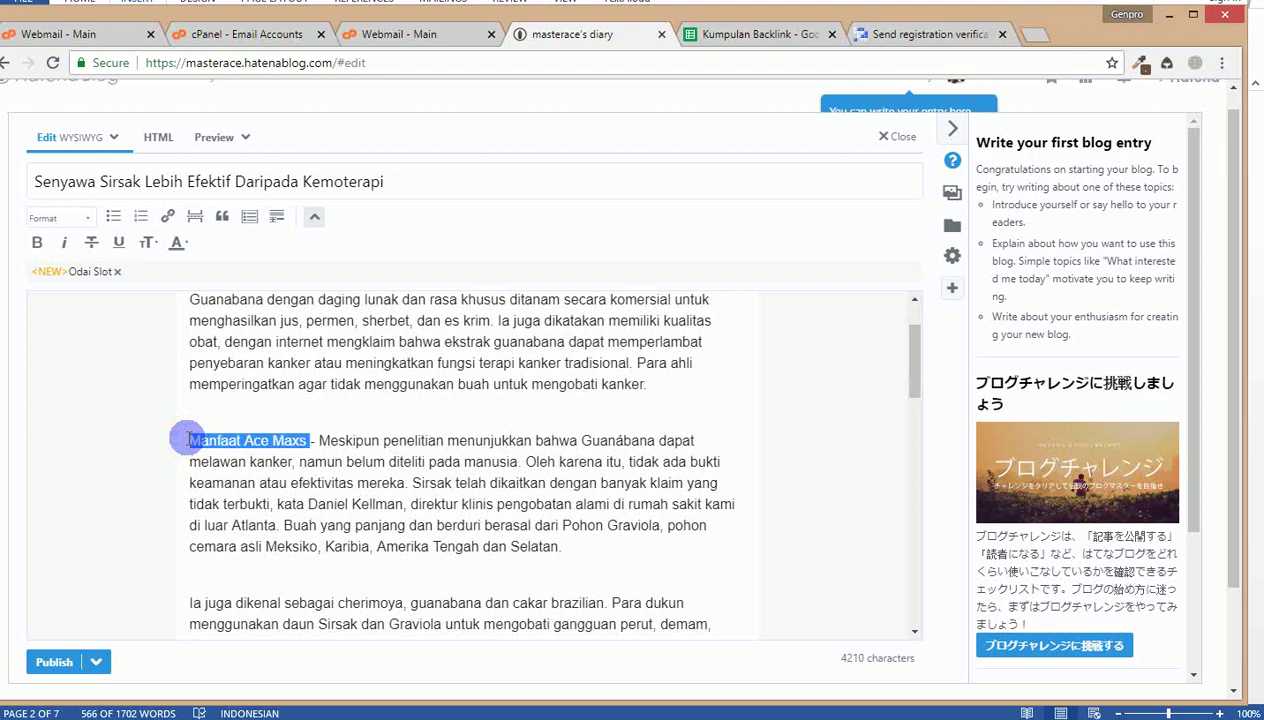
Step: Load tokobilal.com in a new tab, open the Ace Maxs product page and copy its URL
left_click(1028, 40)
type("tokobilal.com")
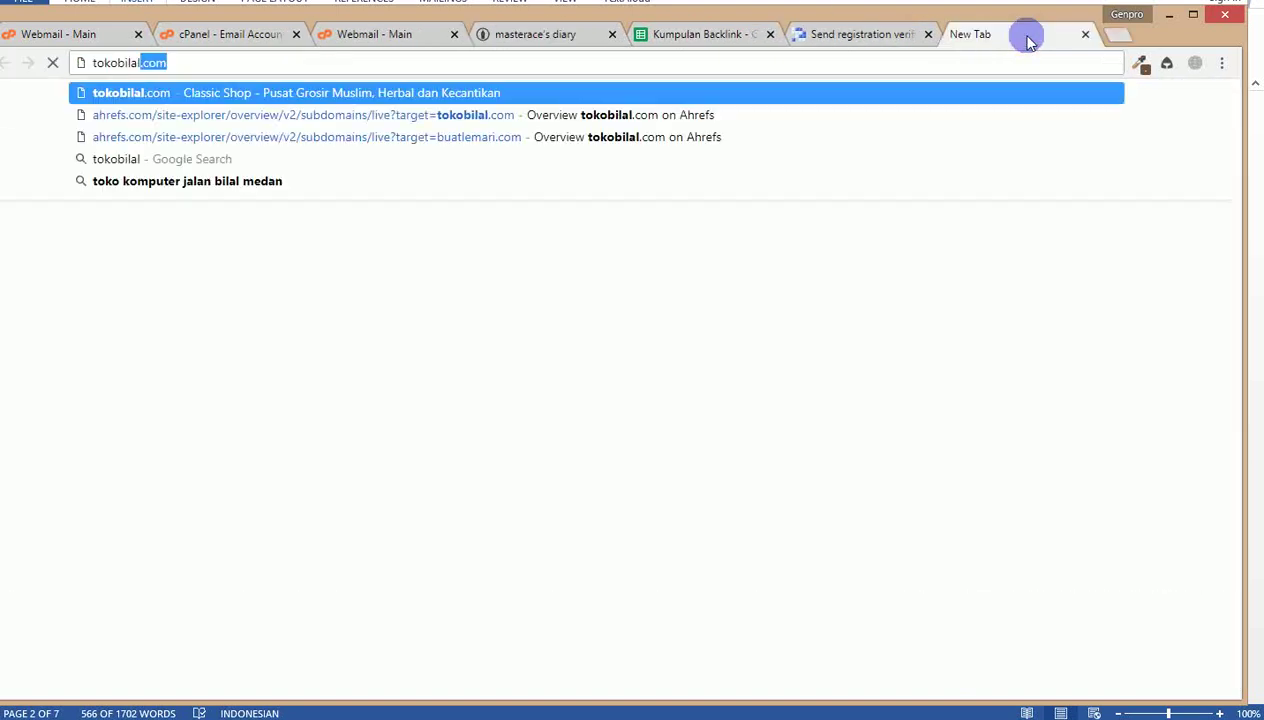
key("Return")
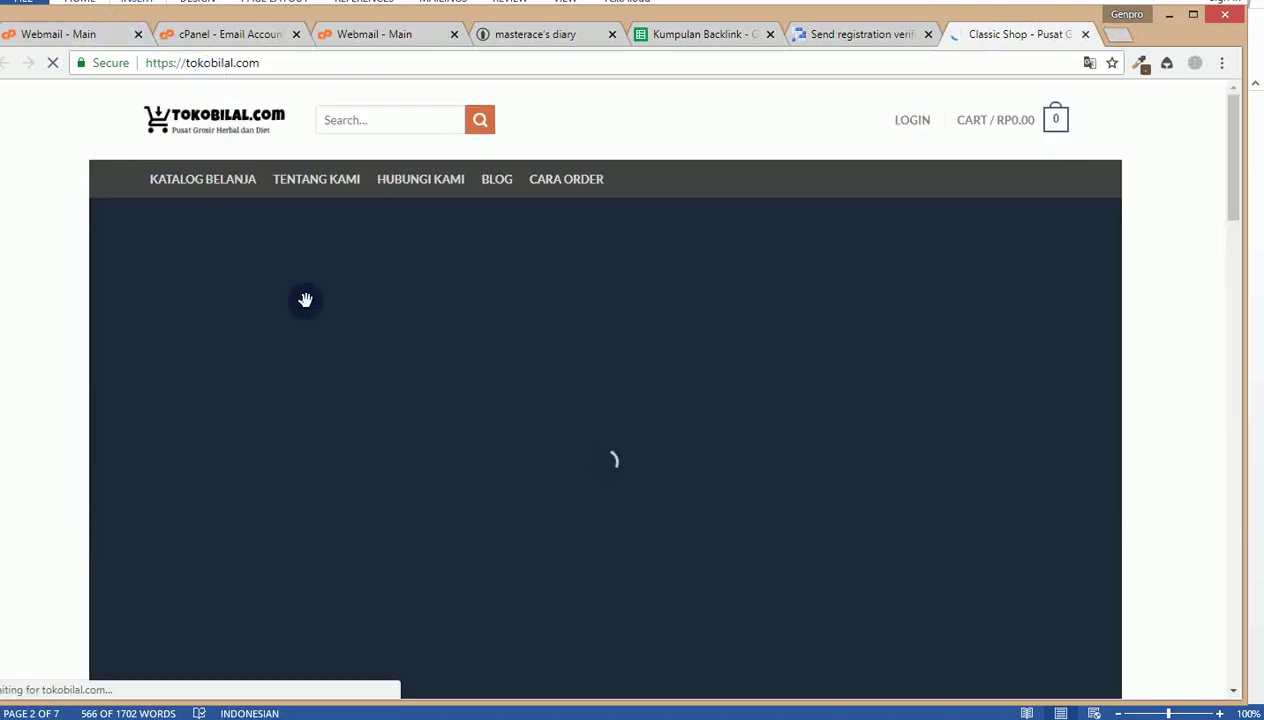
scroll(305, 300, "down", 10)
scroll(306, 305, "up", 3)
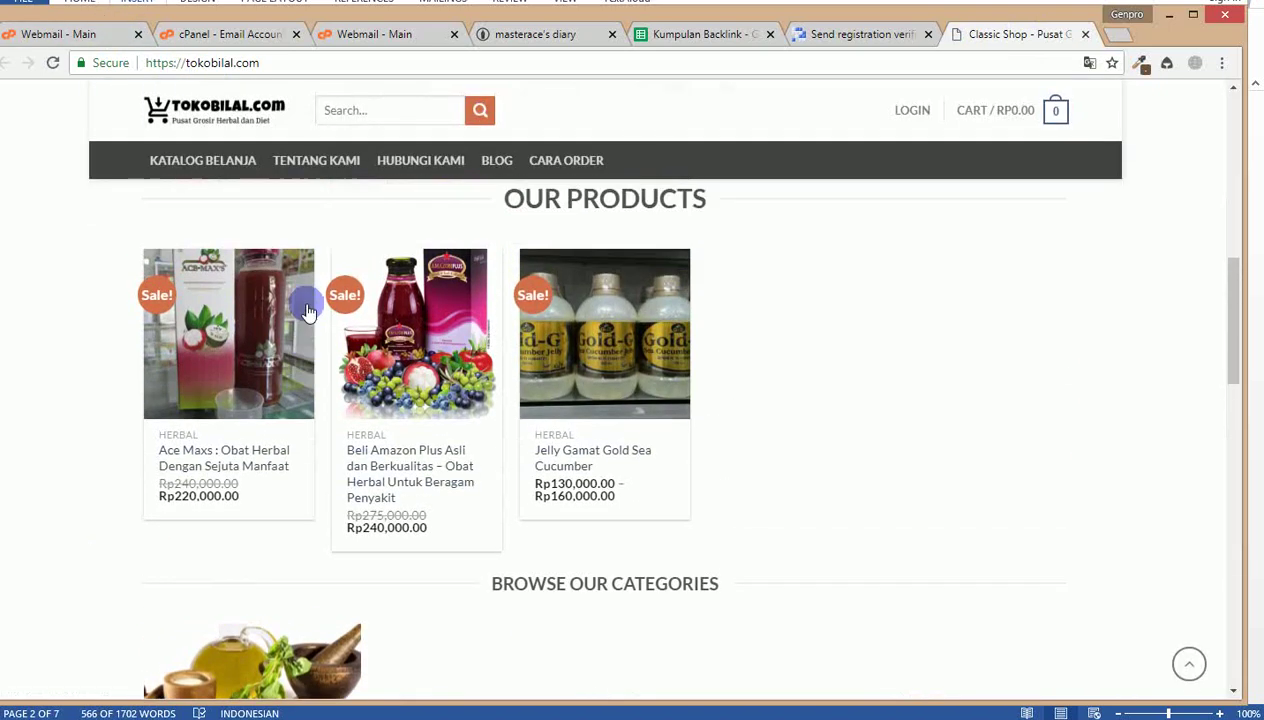
left_click(183, 452)
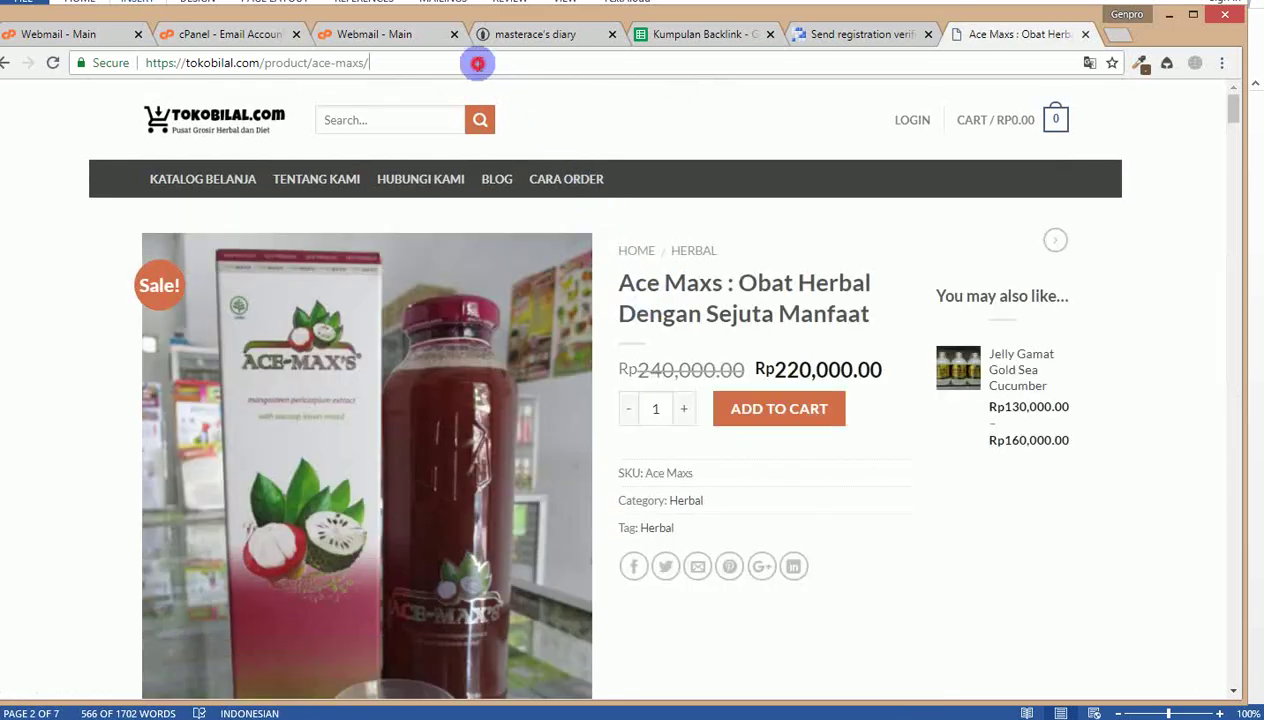
left_click(478, 63)
key("ctrl+c")
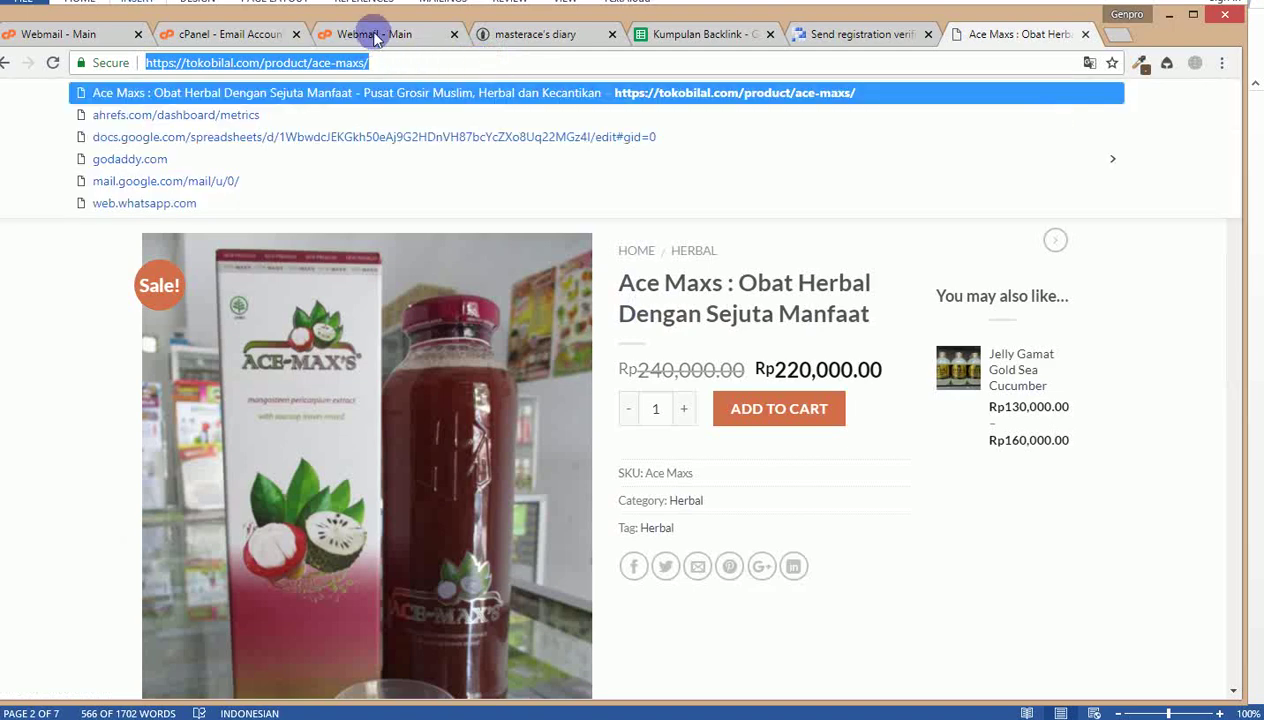
left_click(522, 32)
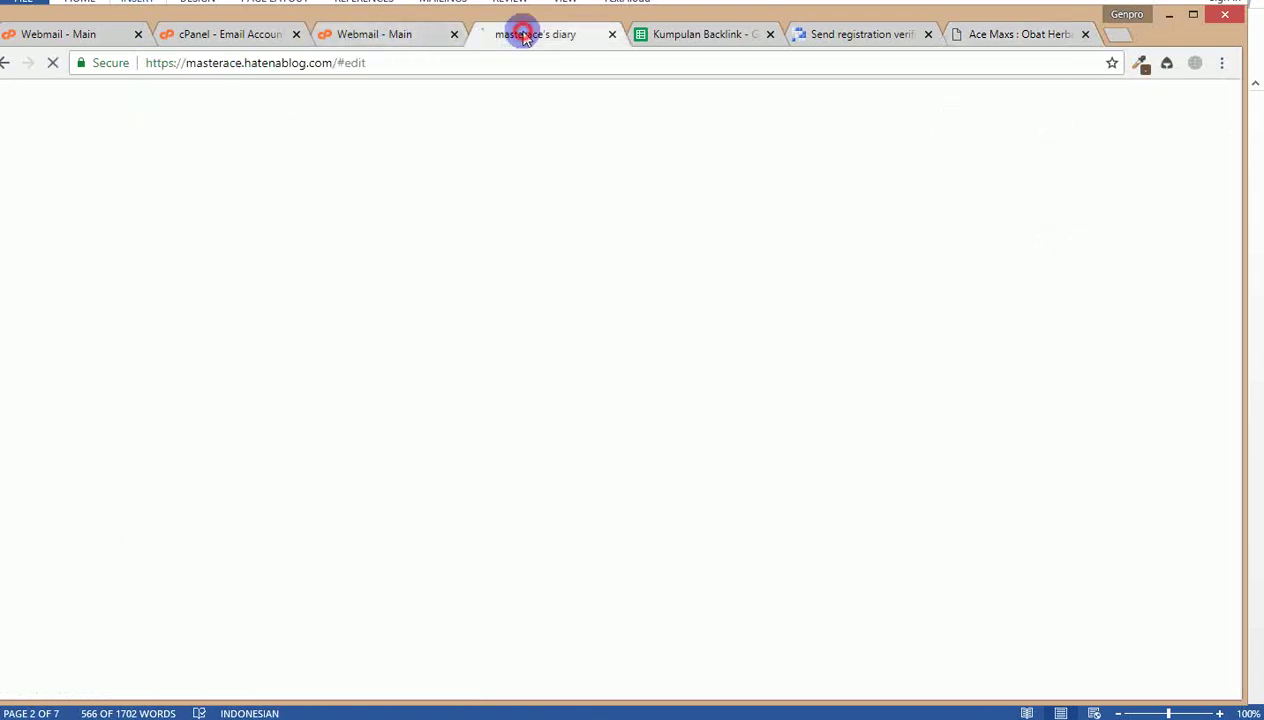
Step: Return to the blog tab and reopen New Entry so the backed-up Sirsak draft is restored
left_click(813, 33)
left_click(528, 36)
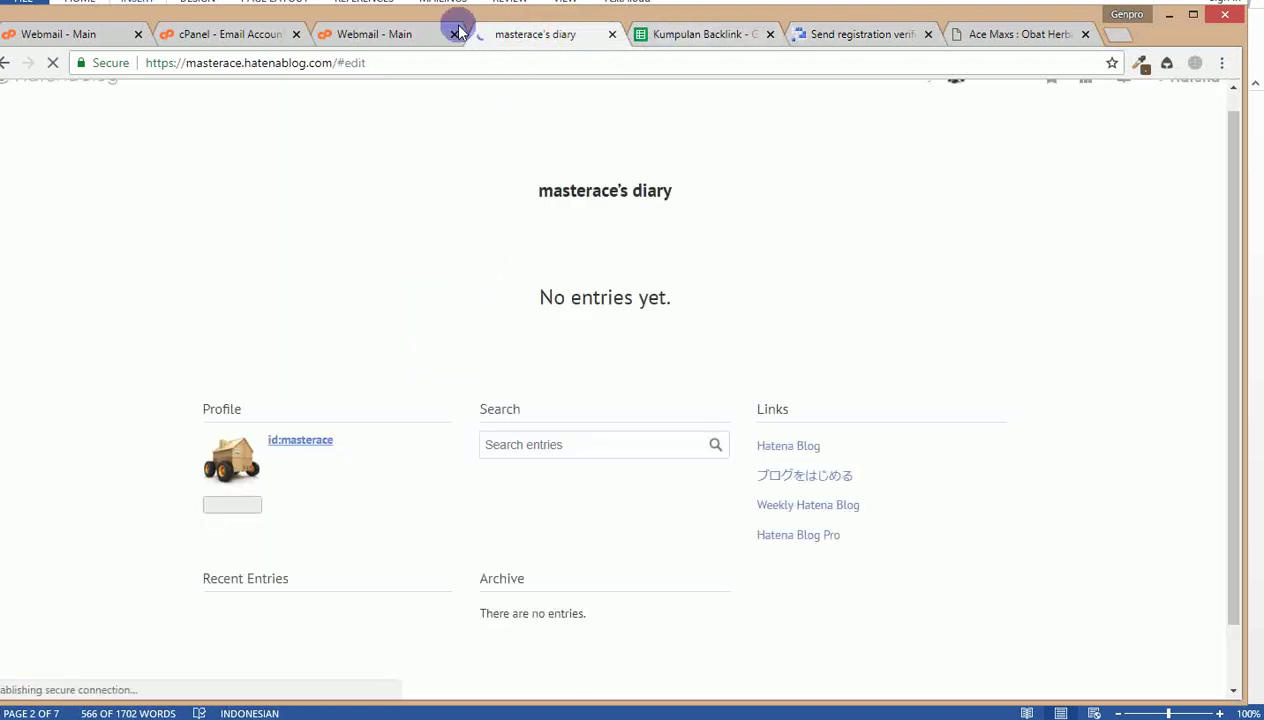
left_click(857, 34)
left_click(955, 34)
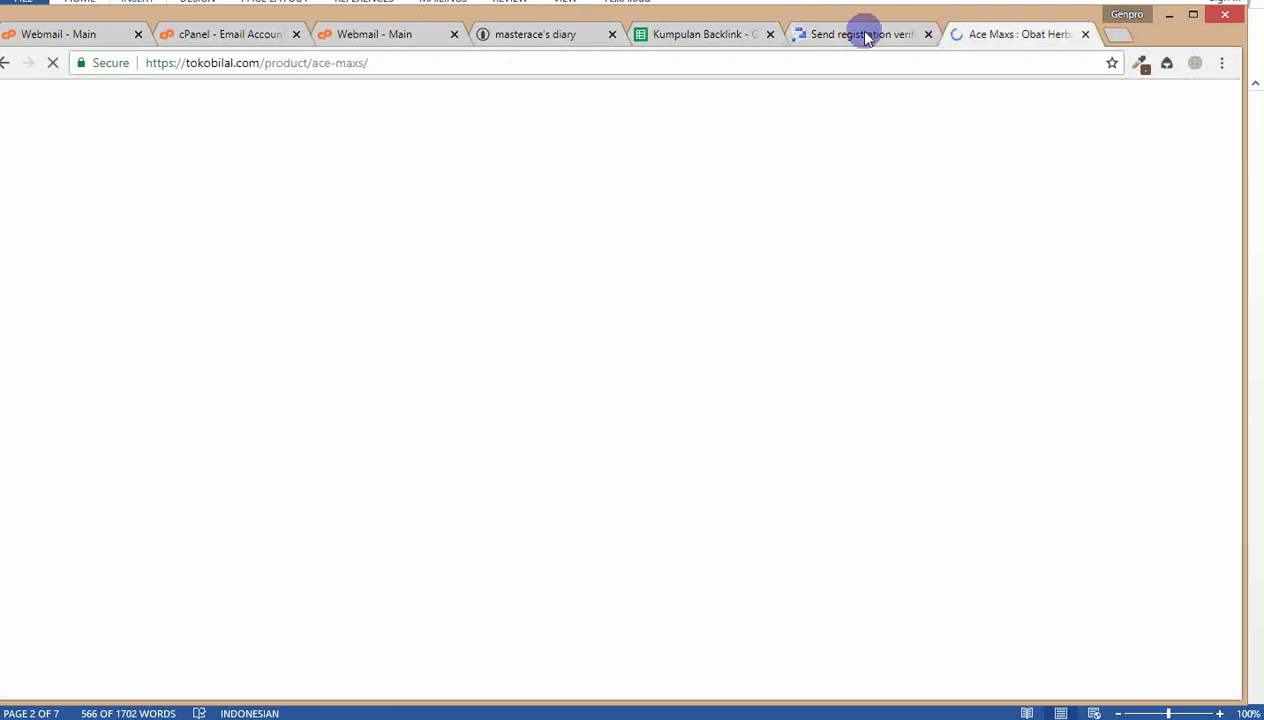
left_click(863, 34)
left_click(722, 34)
left_click(557, 35)
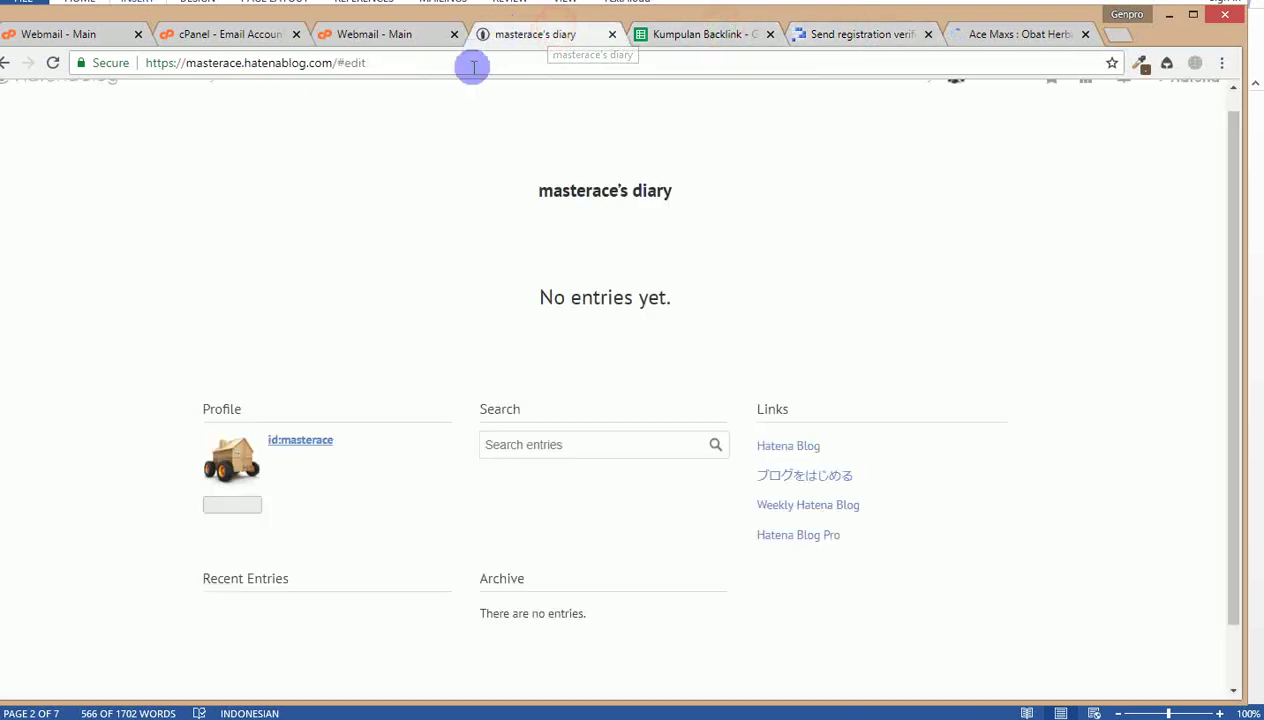
left_click(908, 100)
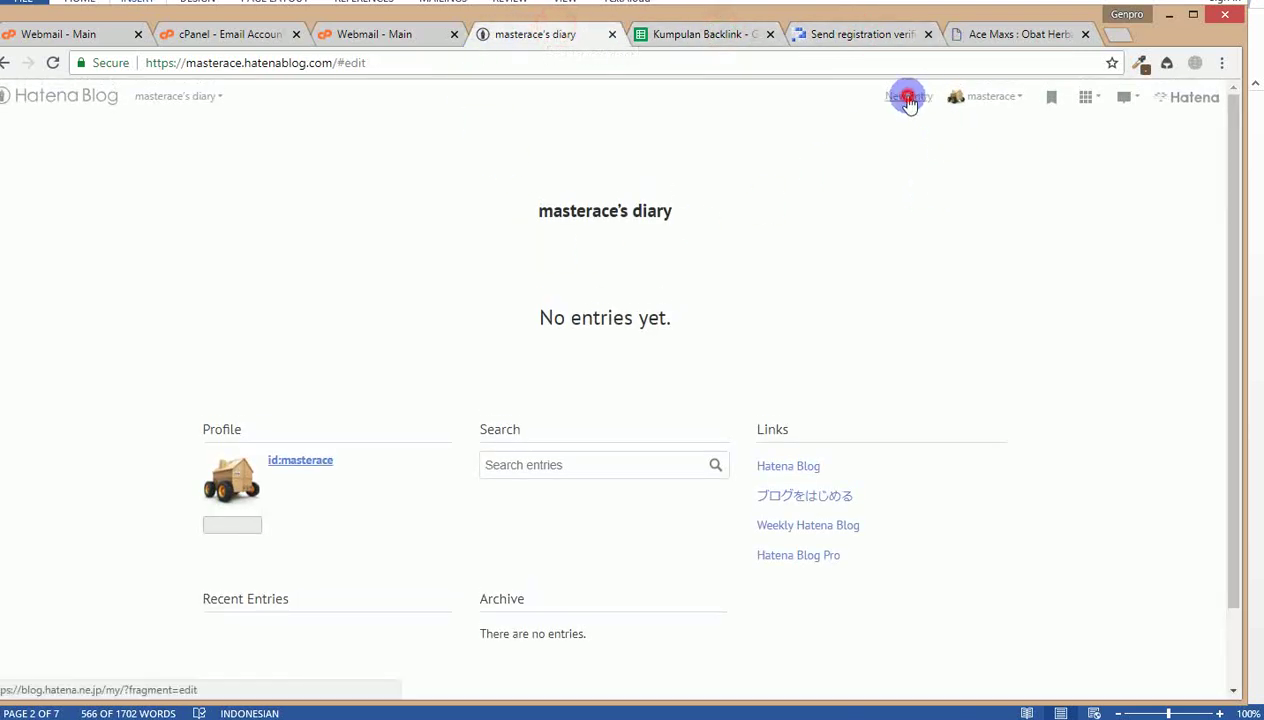
scroll(708, 305, "down", 2)
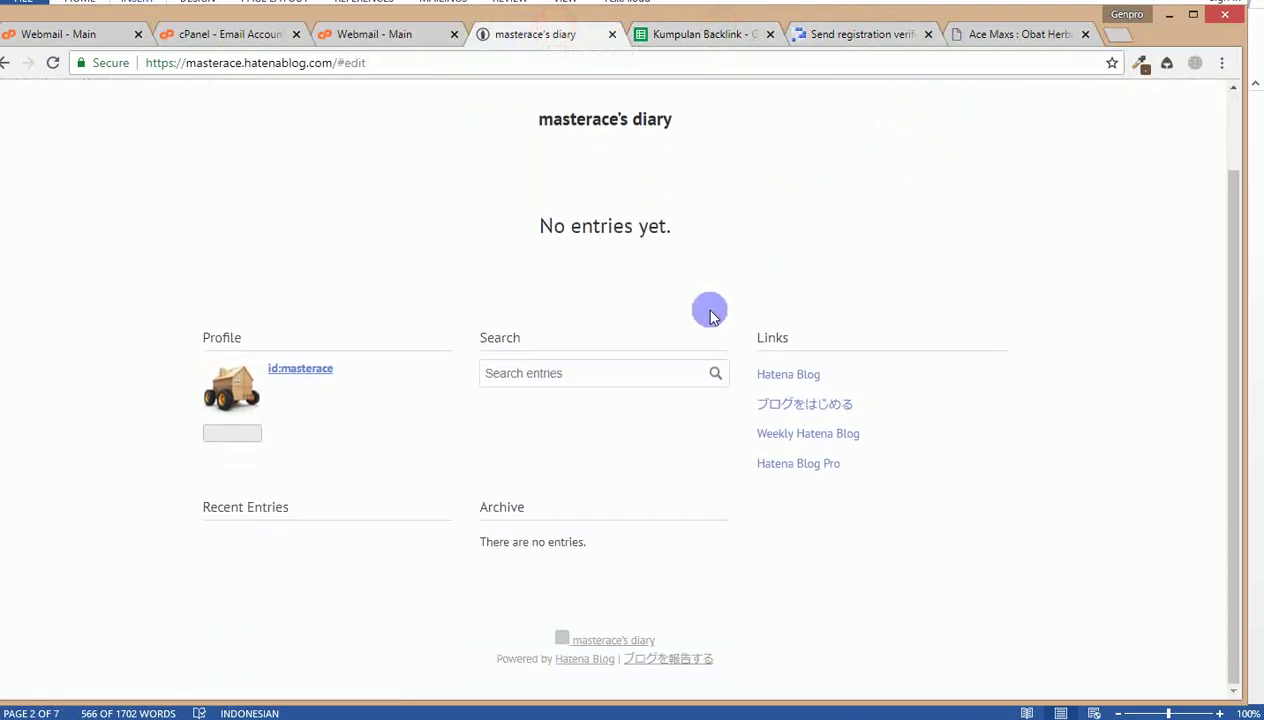
scroll(514, 369, "up", 2)
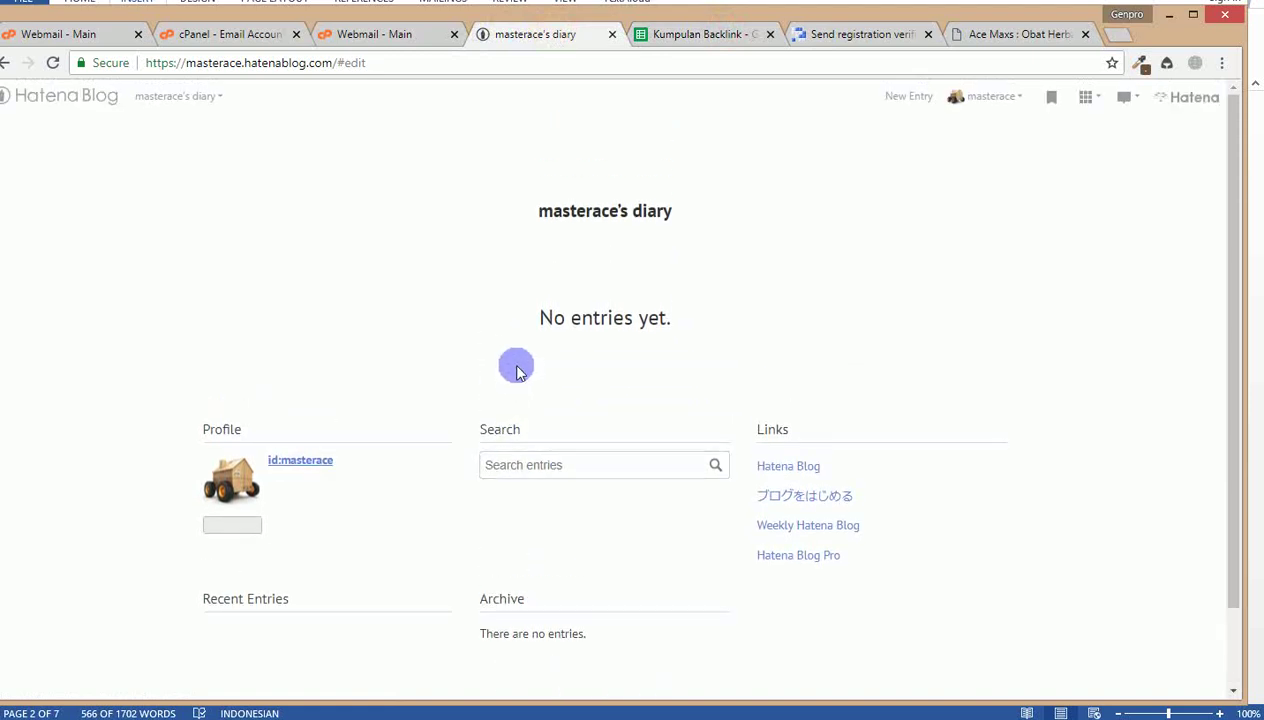
left_click(897, 104)
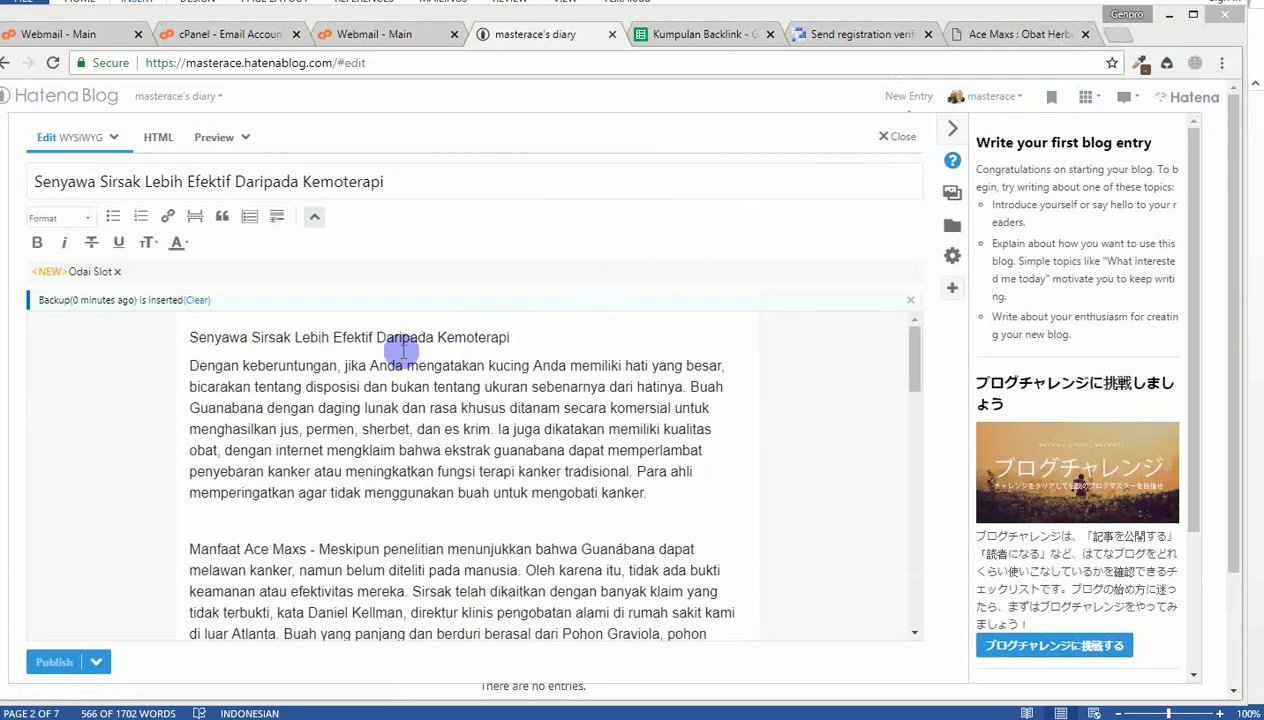
Step: Select 'Manfaat Ace Maxs', paste the Ace Maxs URL as link target and choose the 選択範囲 format
scroll(404, 350, "down", 2)
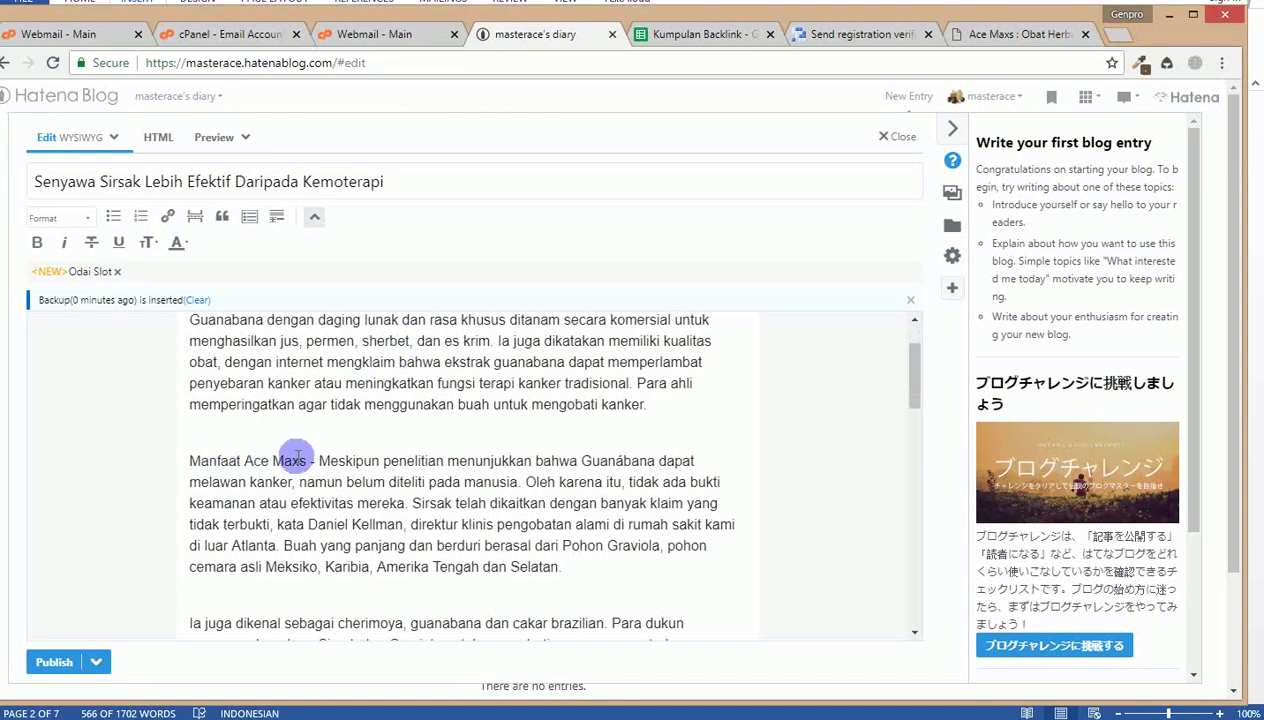
left_click_drag(309, 463, 224, 459)
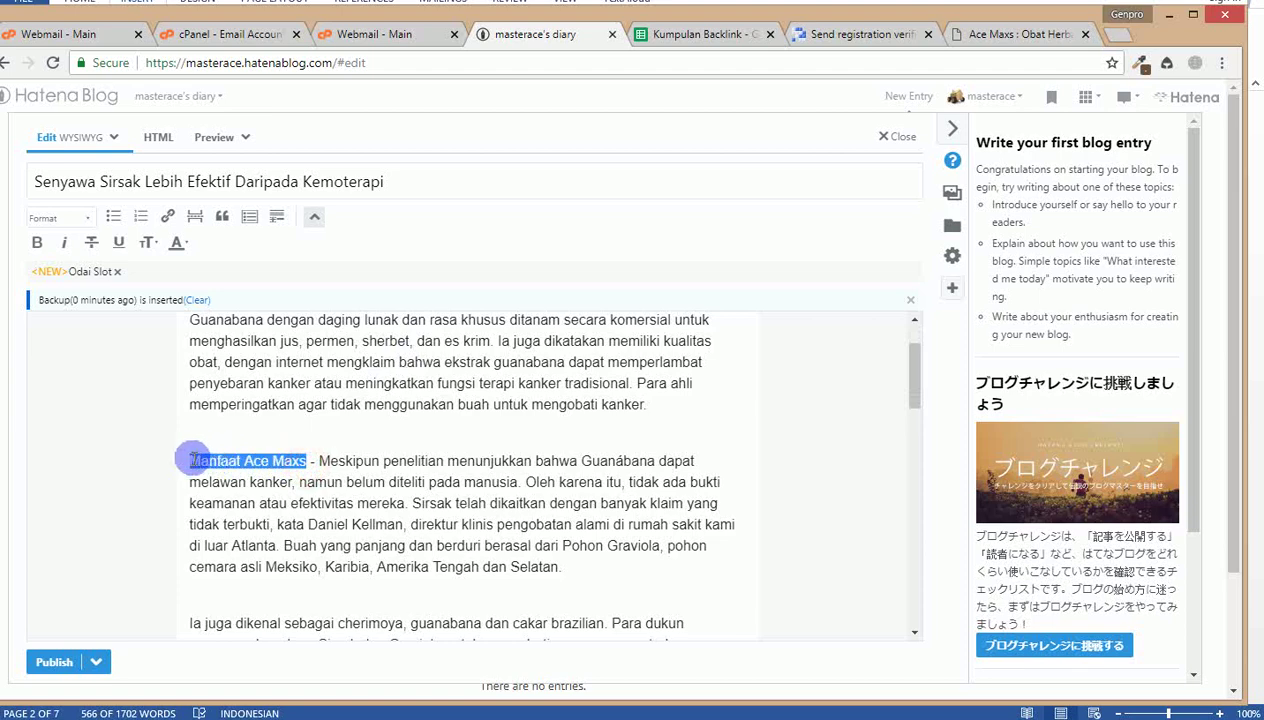
left_click(168, 218)
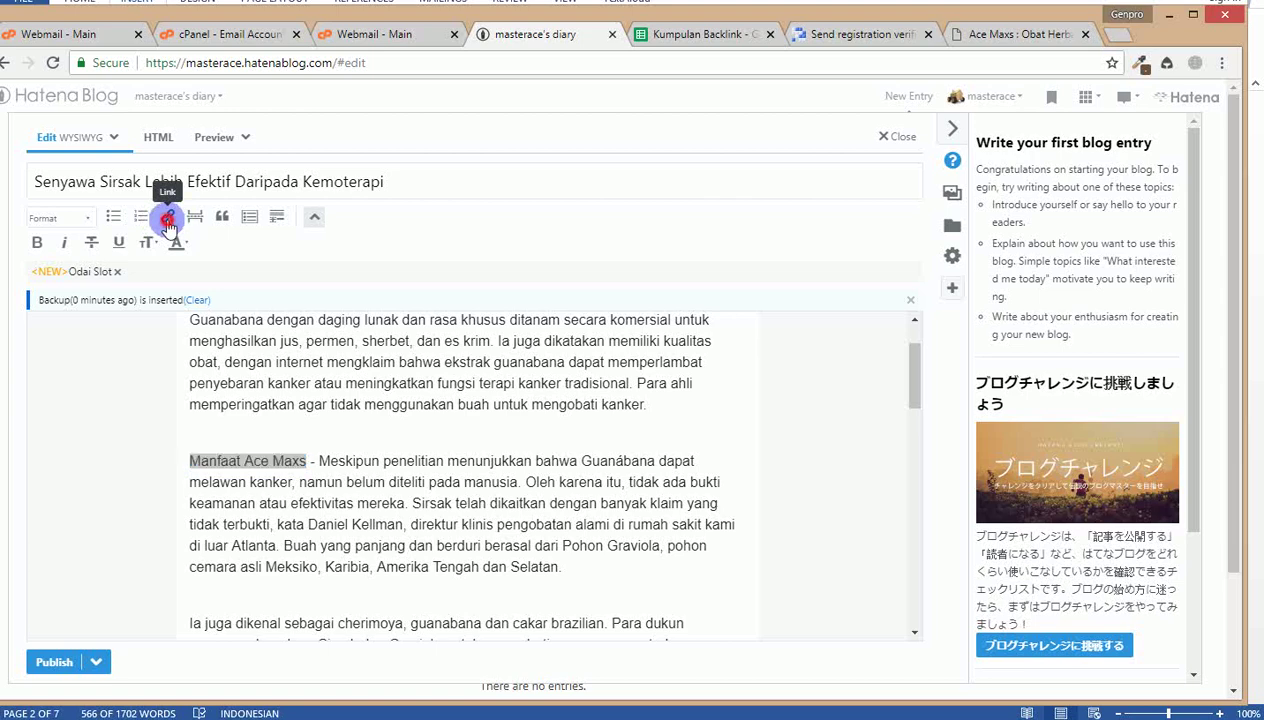
key("ctrl+v")
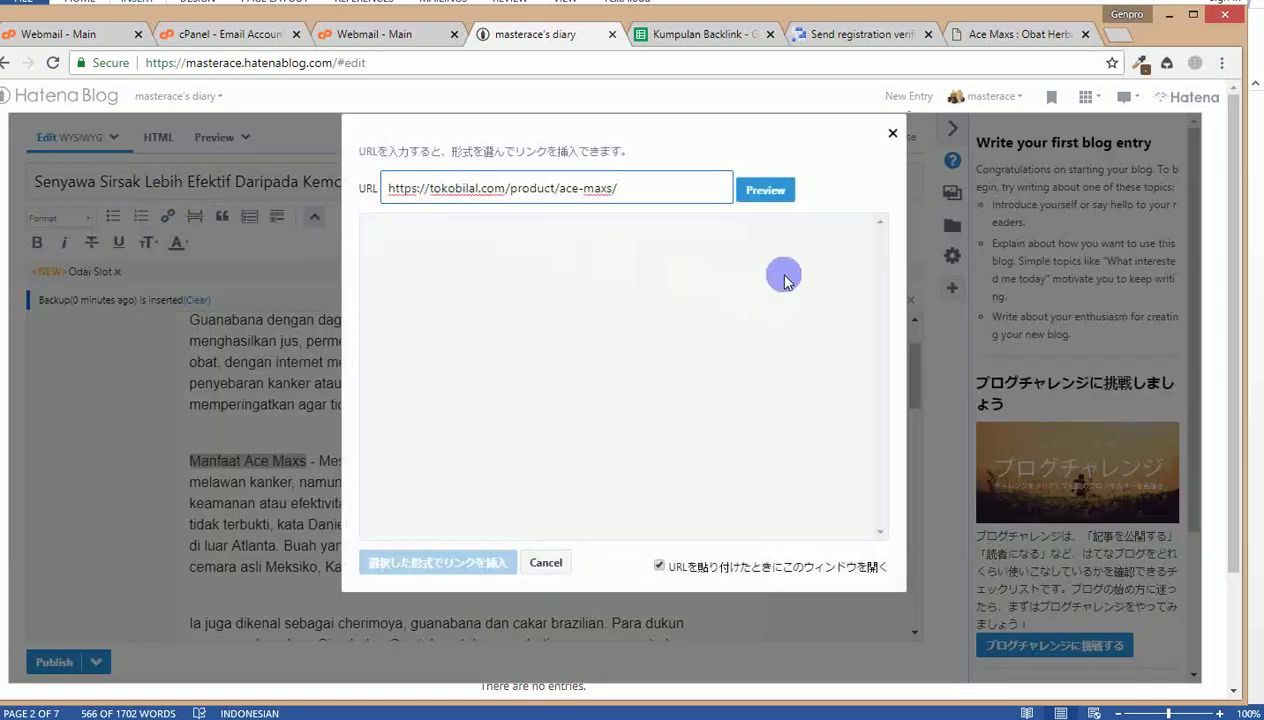
left_click(776, 196)
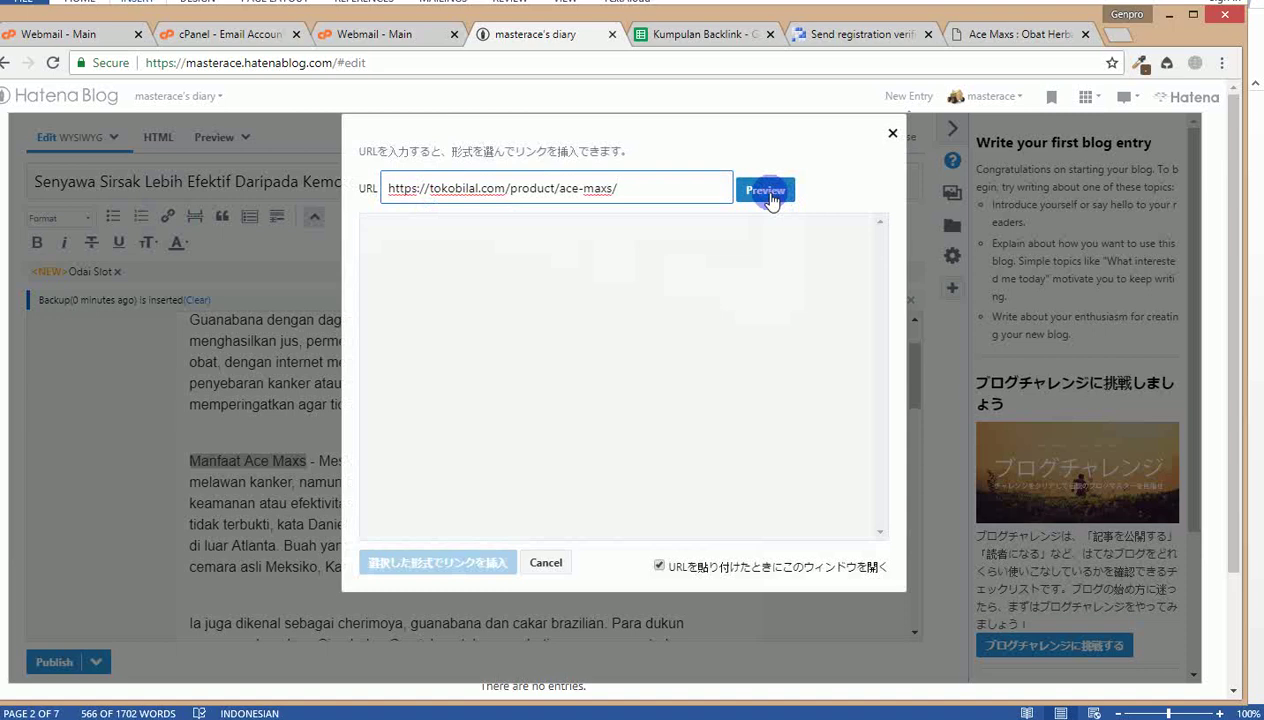
left_click(425, 280)
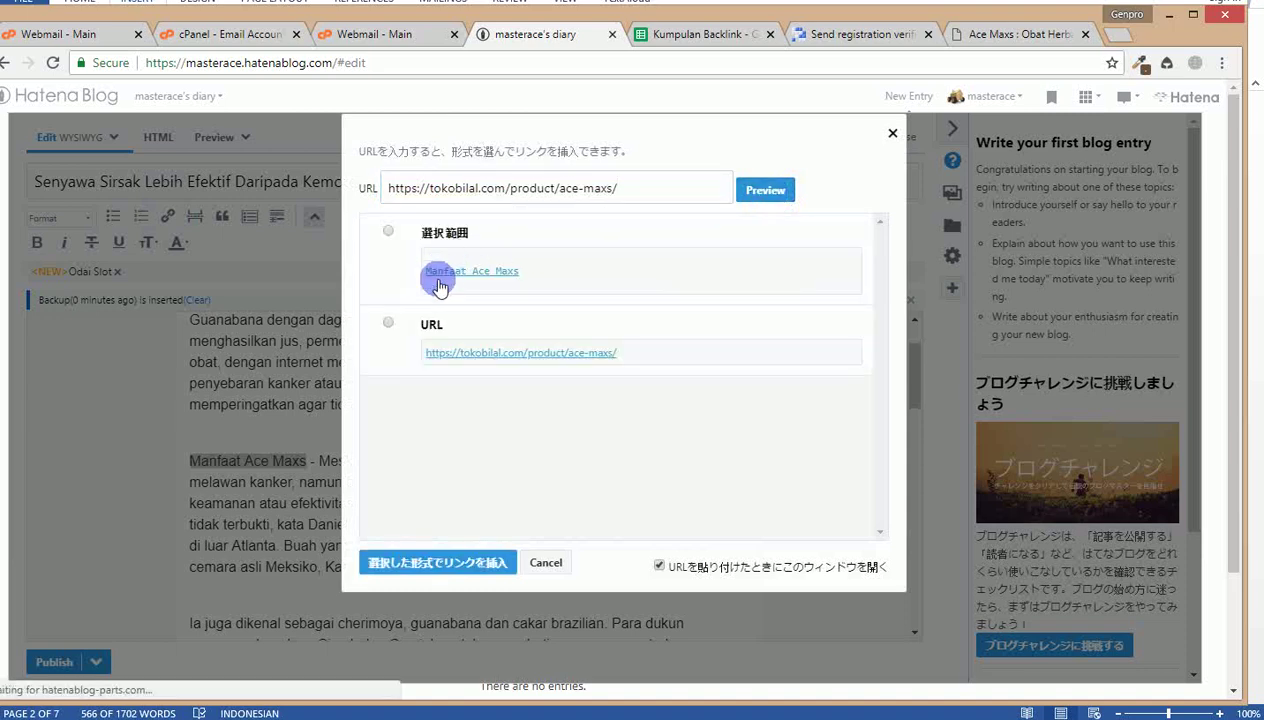
left_click(388, 234)
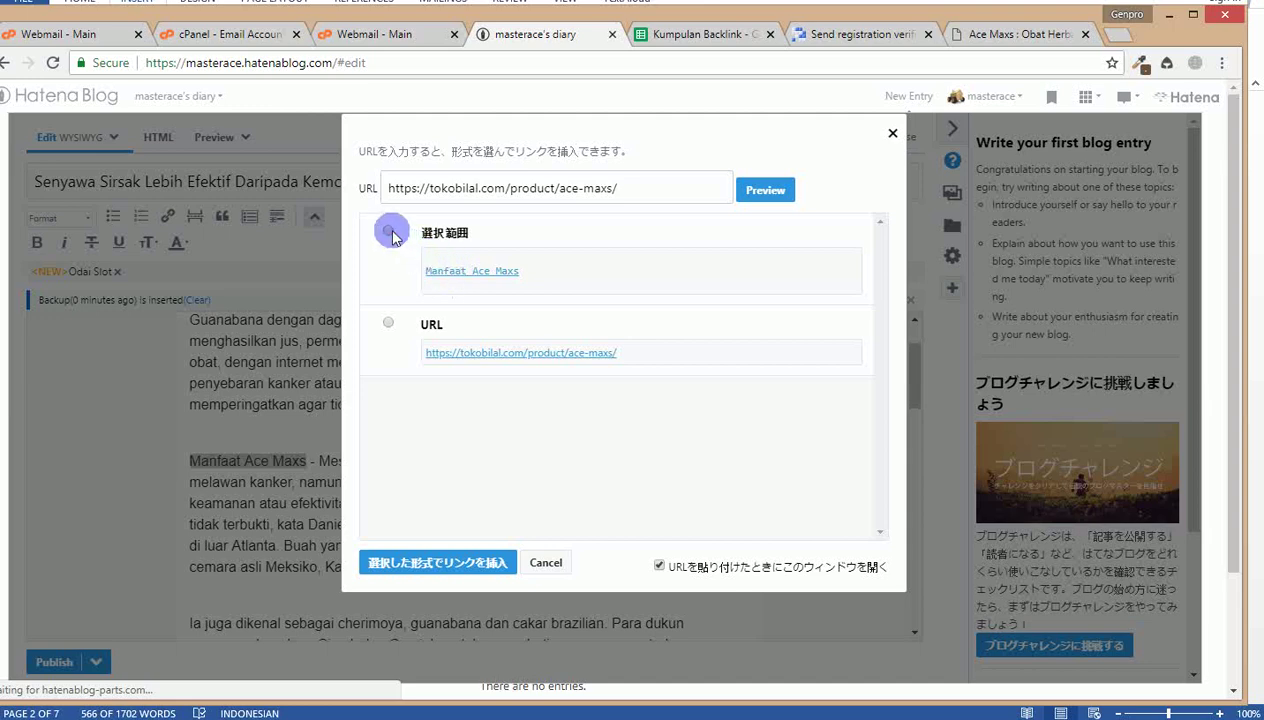
left_click(390, 233)
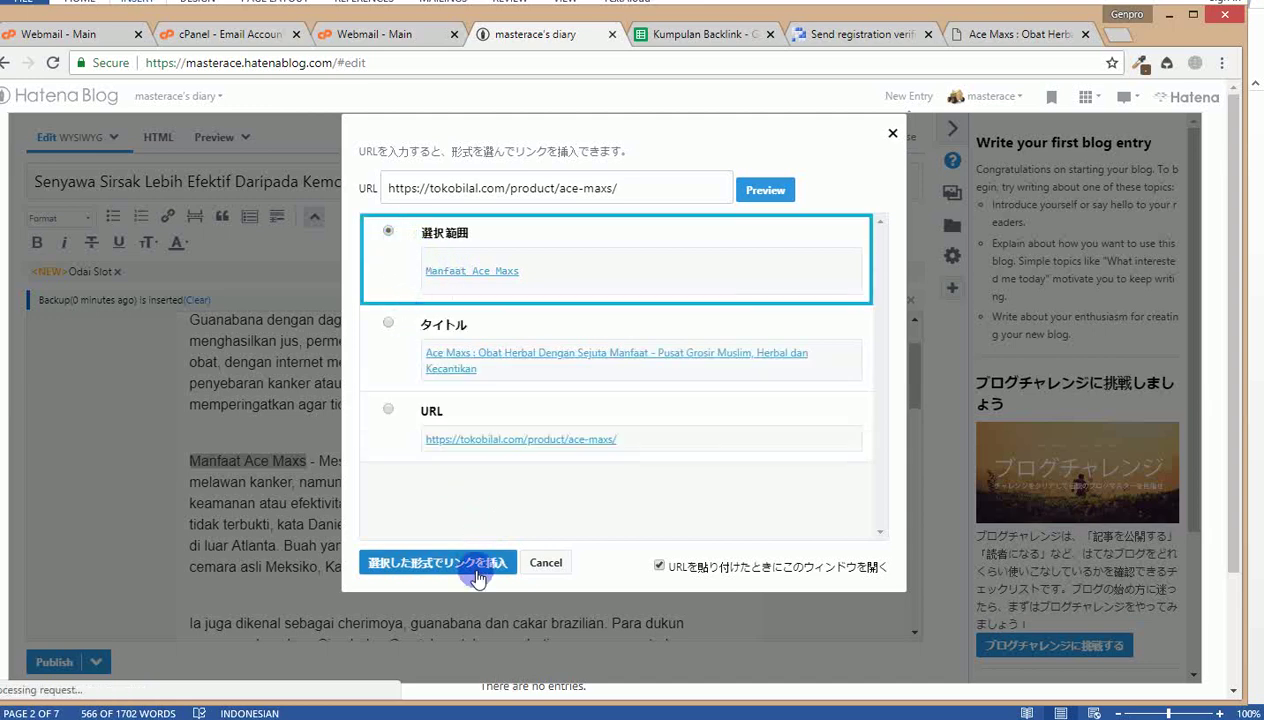
scroll(410, 465, "down", 1)
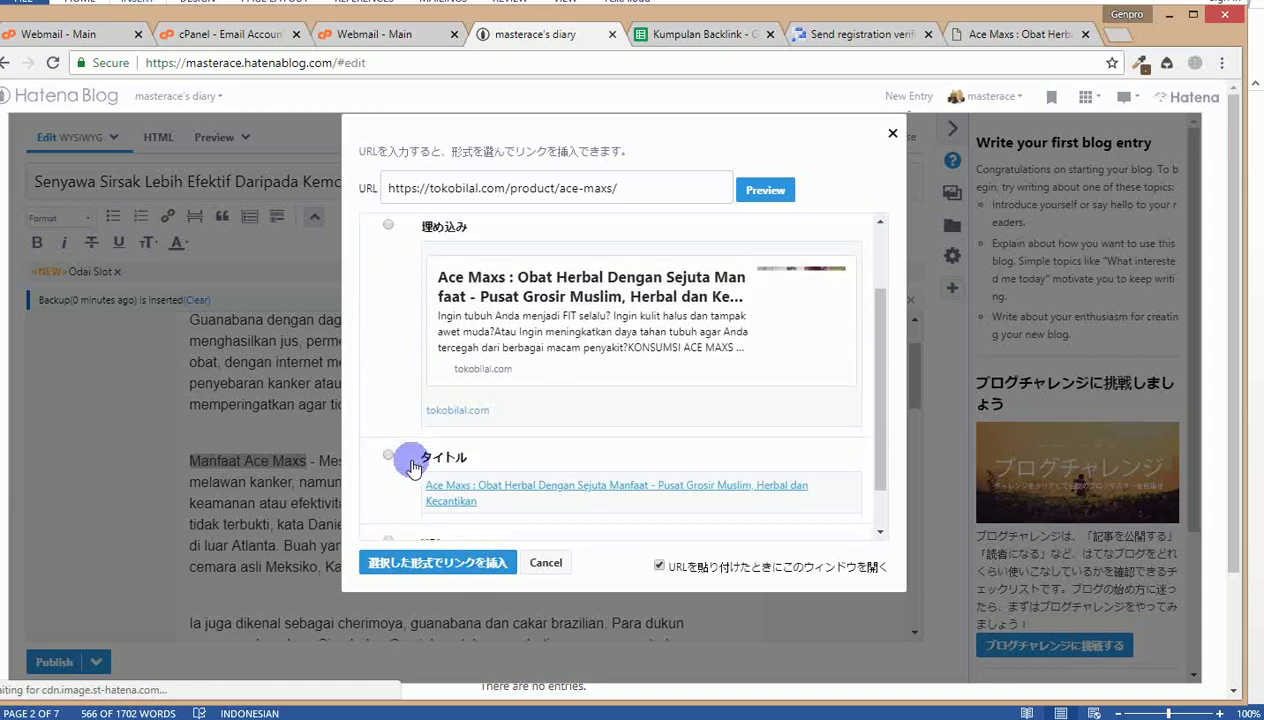
scroll(412, 465, "down", 1)
scroll(412, 465, "up", 3)
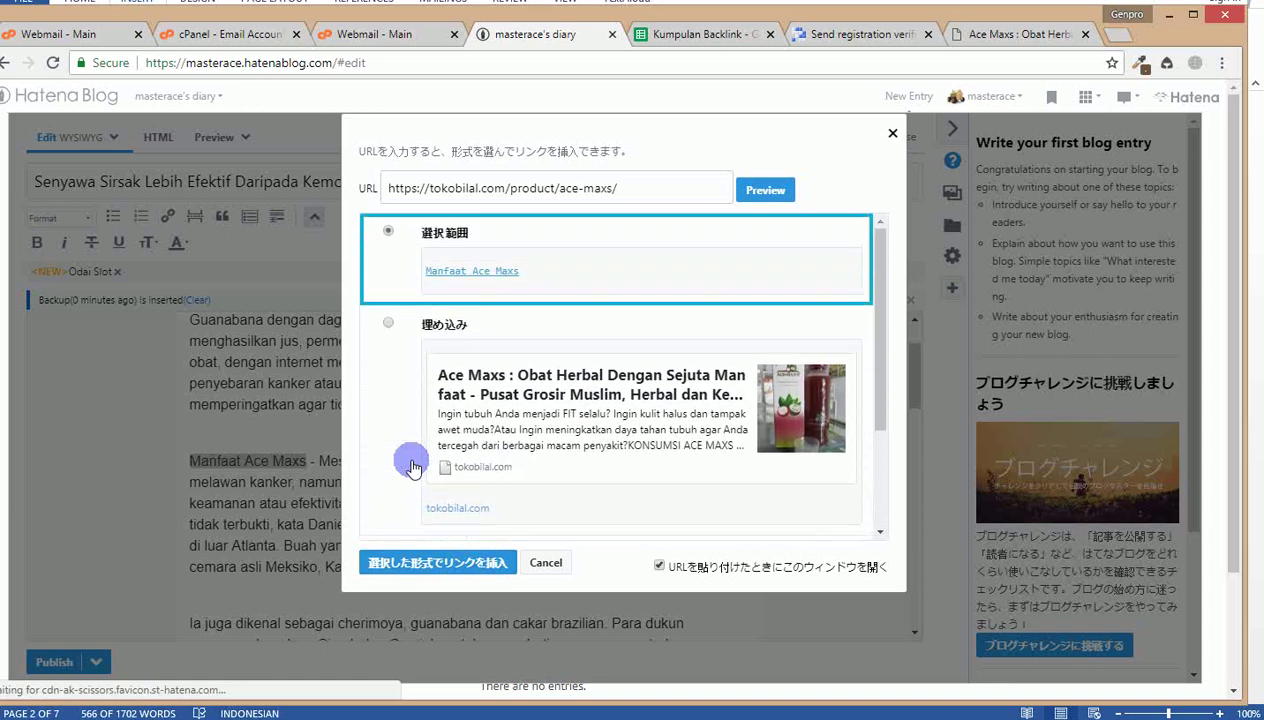
scroll(412, 467, "down", 2)
scroll(412, 465, "up", 3)
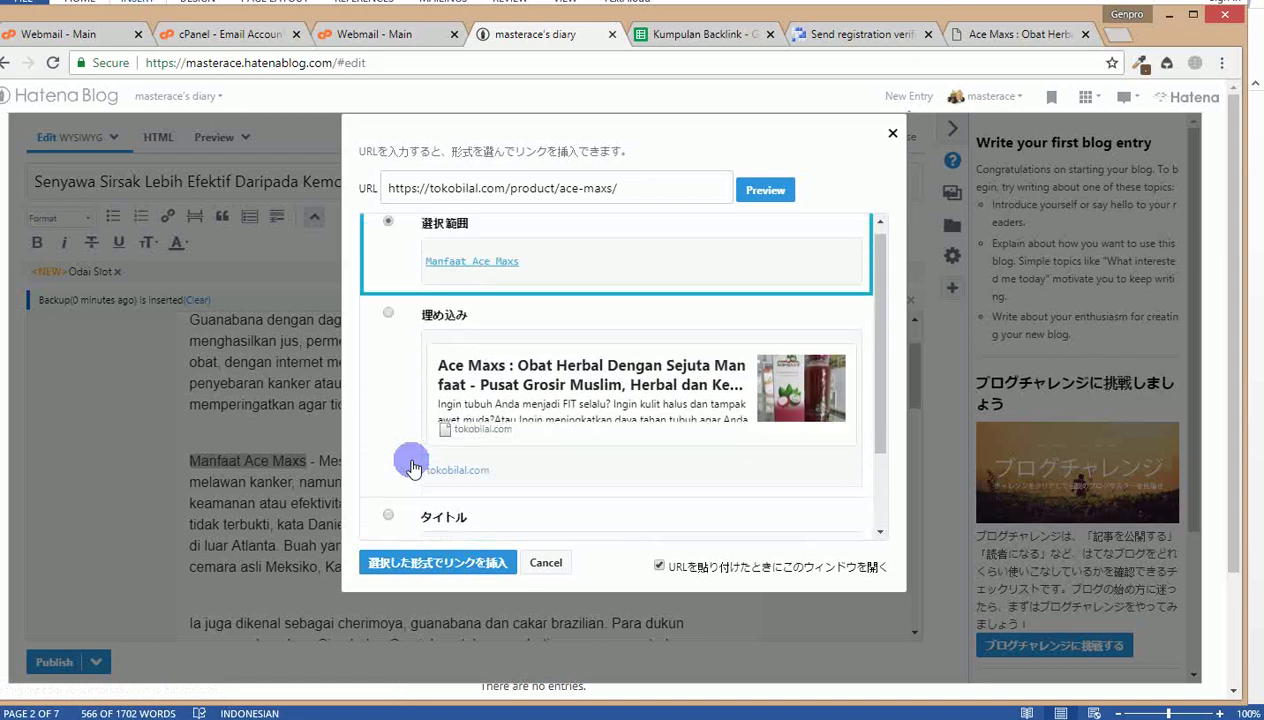
left_click(434, 560)
left_click(348, 482)
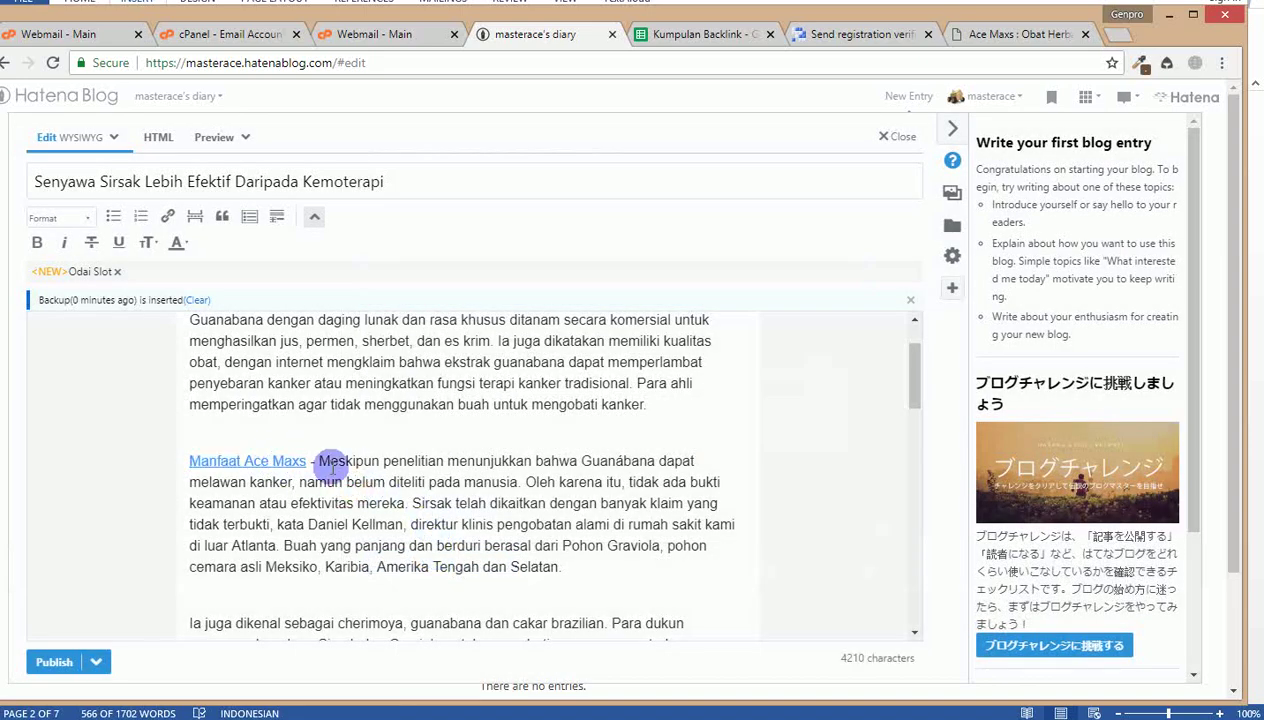
Step: Review the article, publish the Sirsak entry and skip the social-share prompt
scroll(395, 470, "down", 4)
scroll(395, 465, "up", 4)
scroll(395, 470, "up", 1)
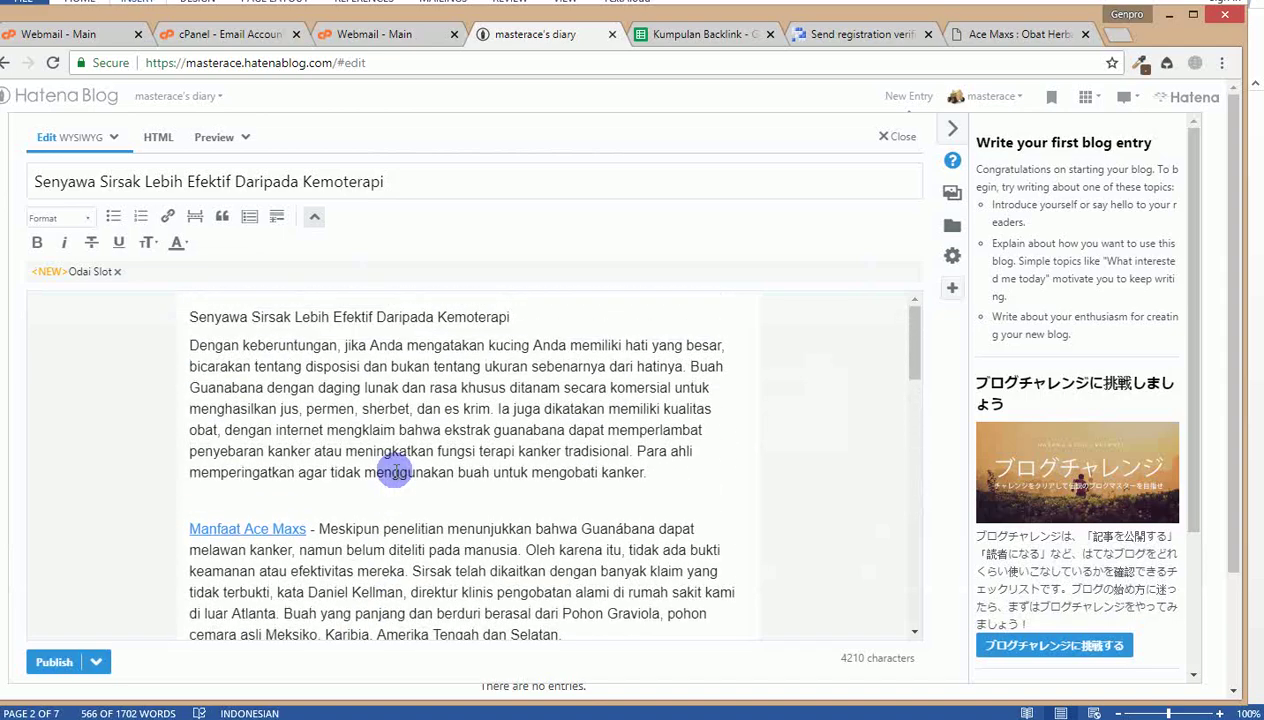
scroll(325, 400, "down", 5)
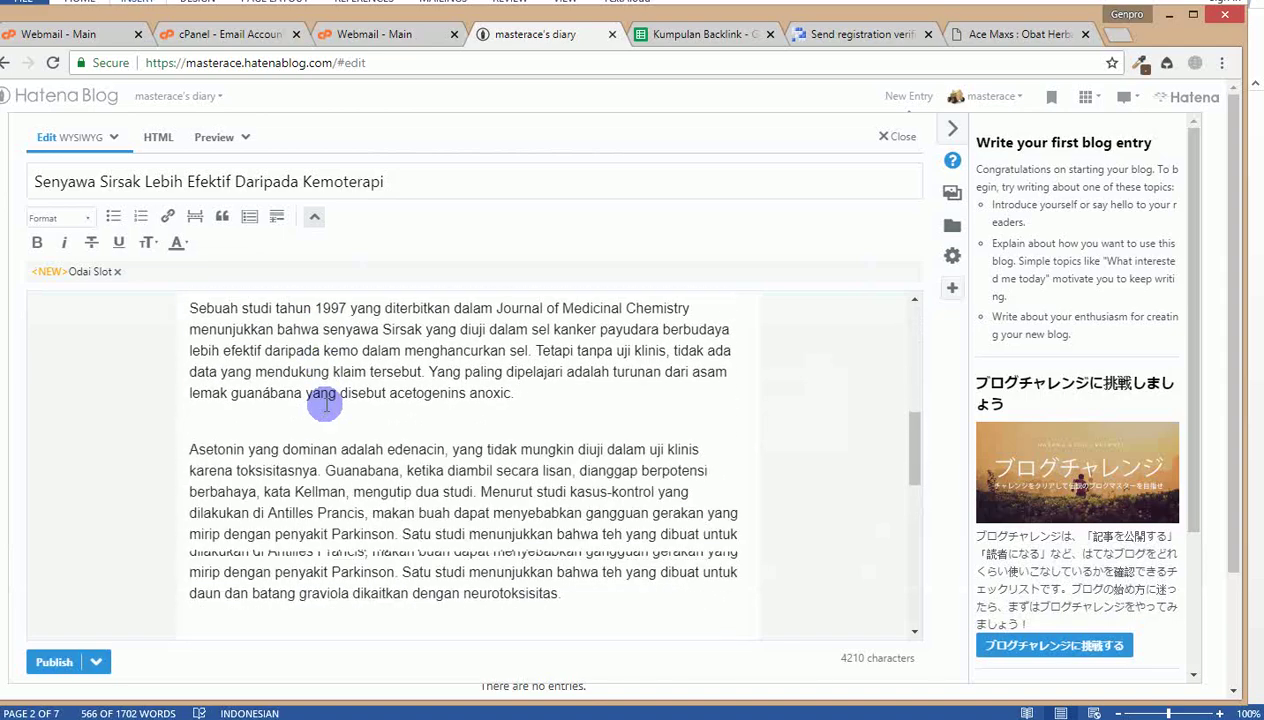
scroll(324, 403, "up", 4)
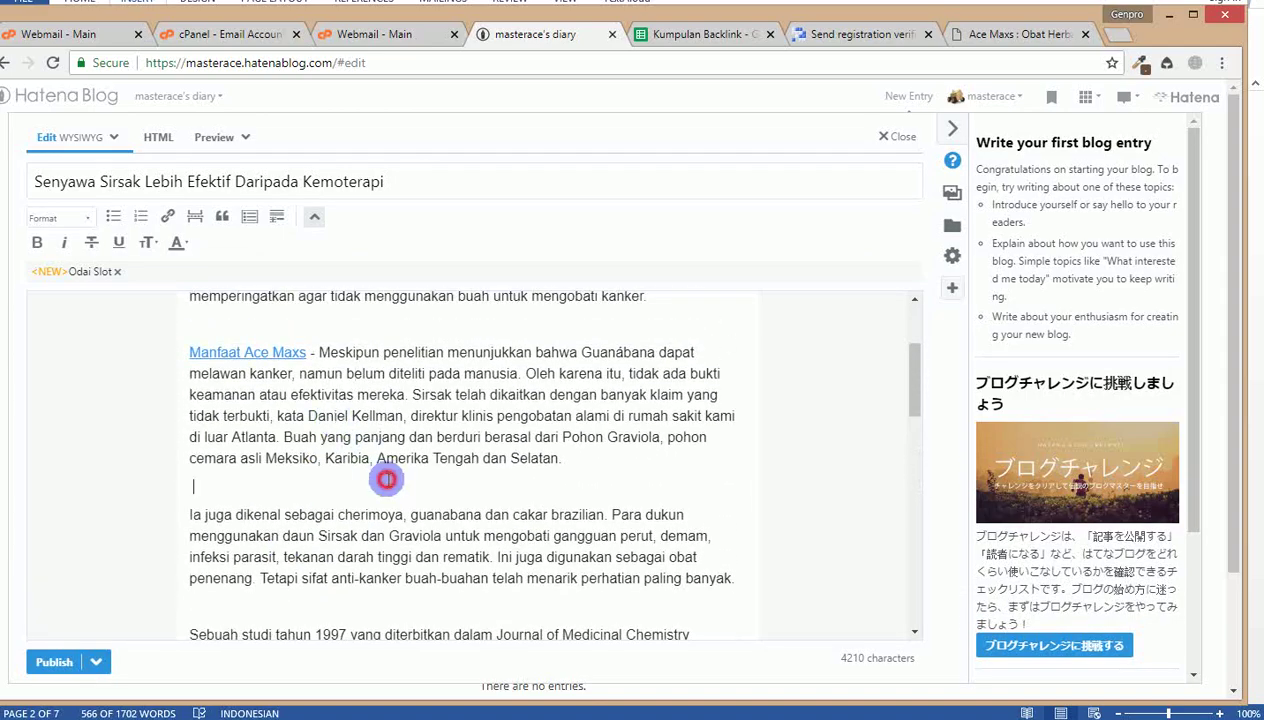
scroll(248, 510, "down", 3)
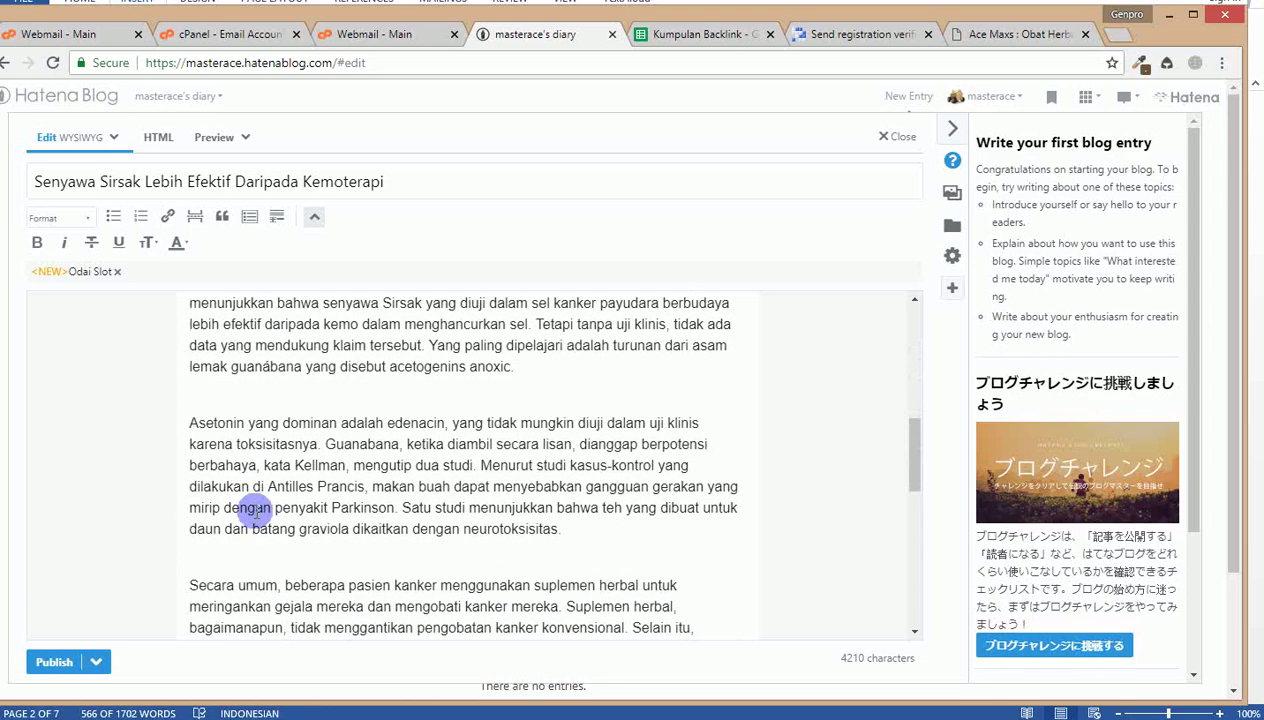
scroll(250, 525, "down", 5)
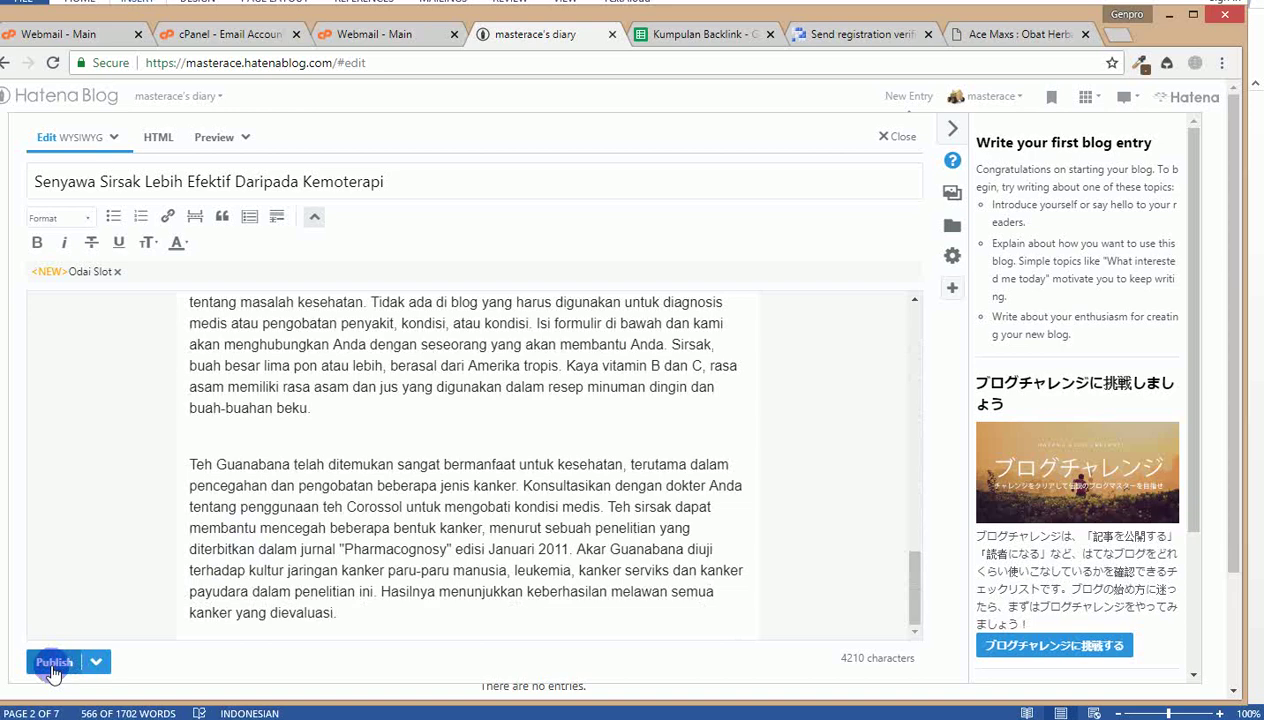
left_click(53, 665)
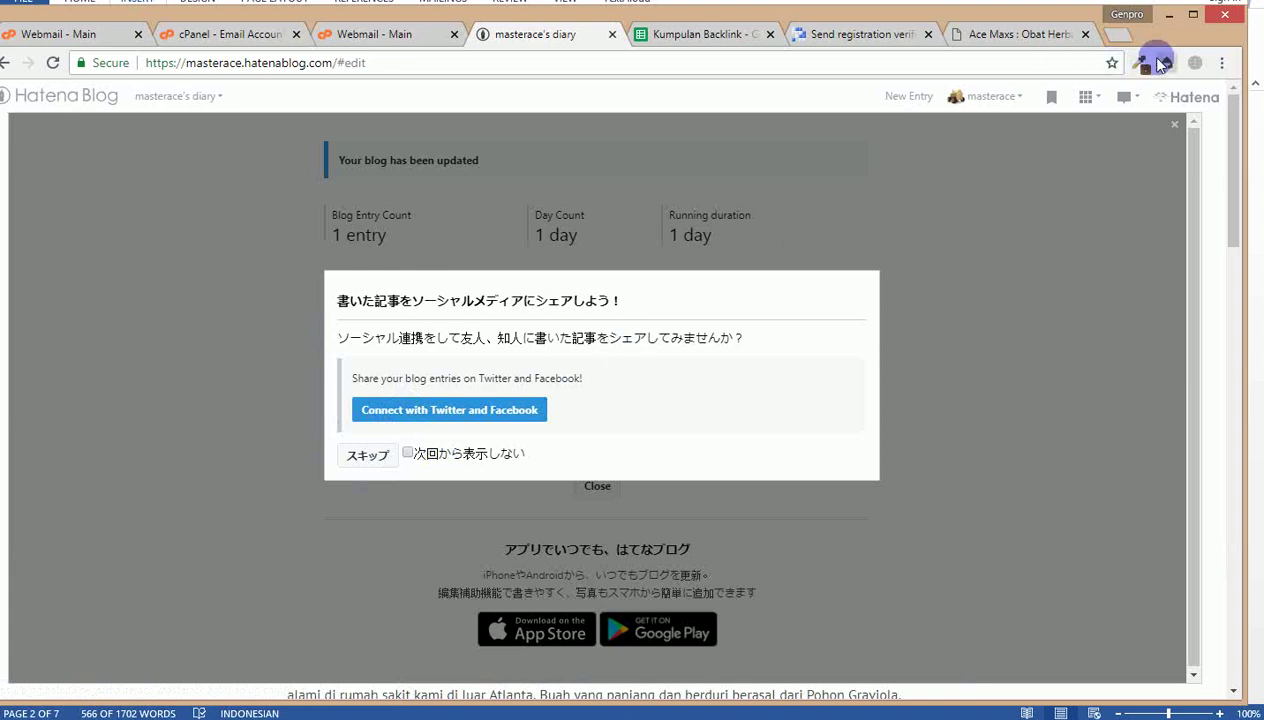
left_click(975, 291)
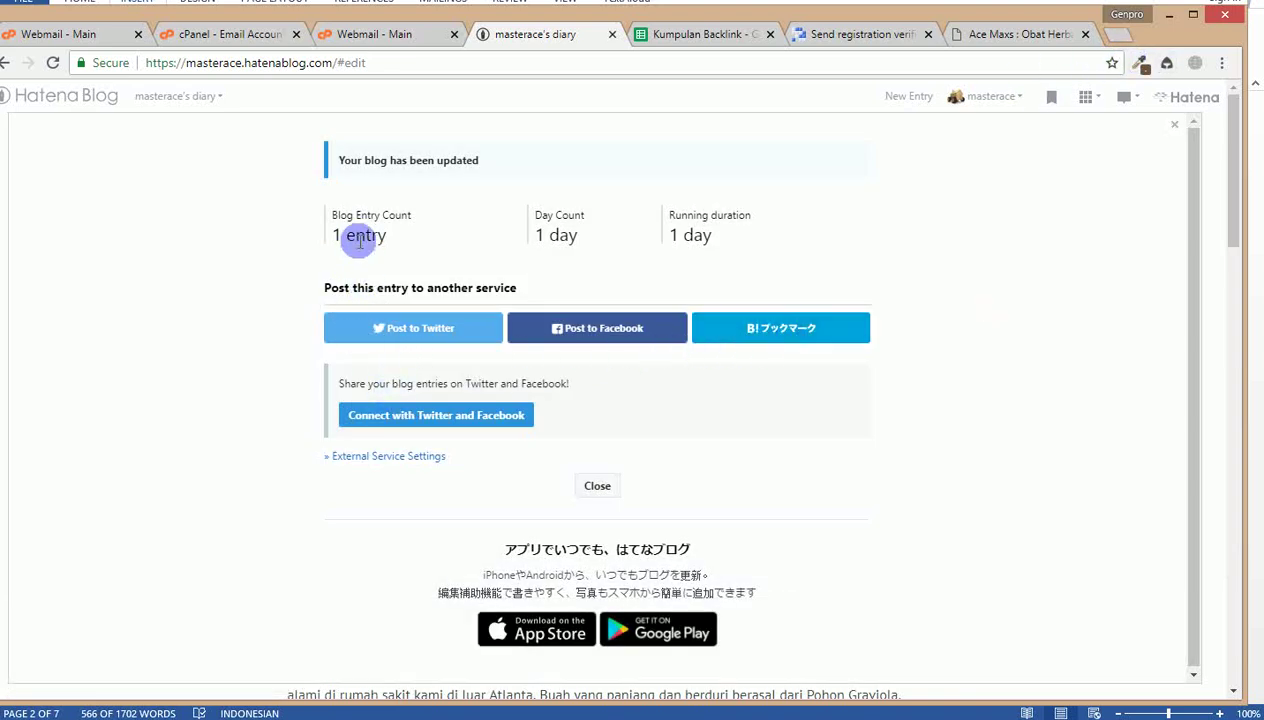
left_click(196, 100)
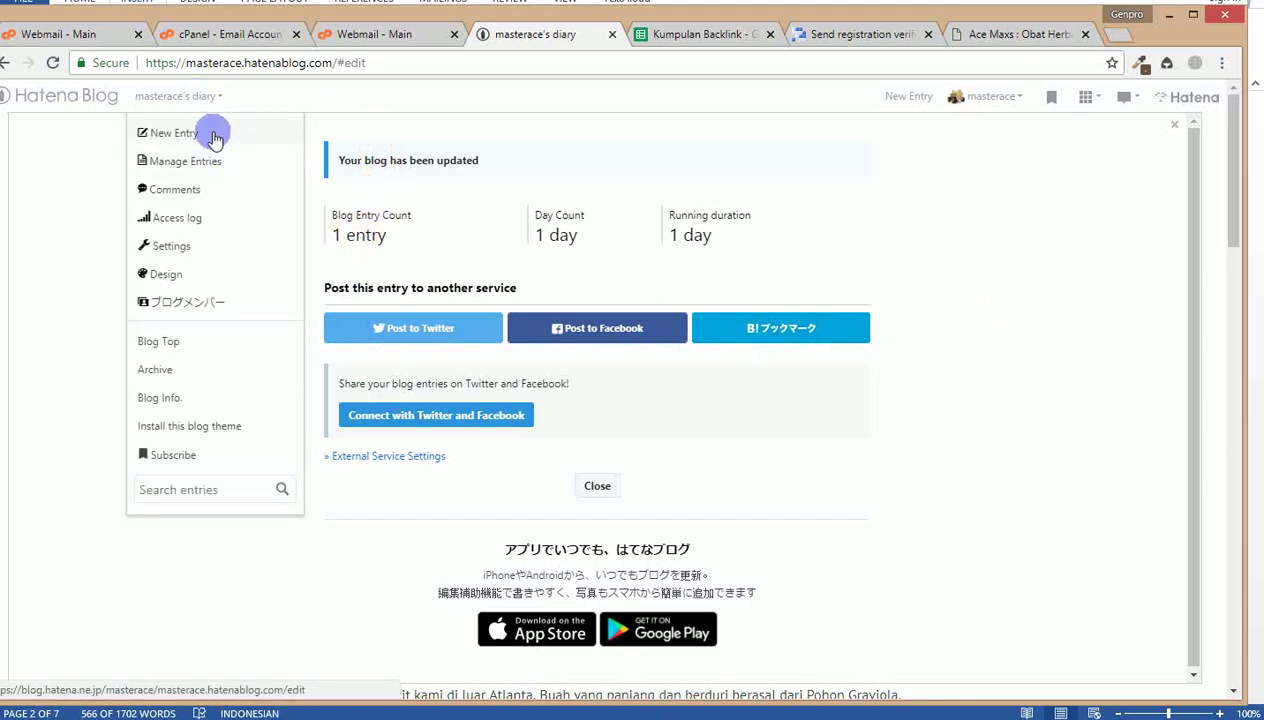
Step: Open the entry via Manage Entries, then view masterace's diary live showing the 2018-08-06 Sirsak post
left_click(205, 165)
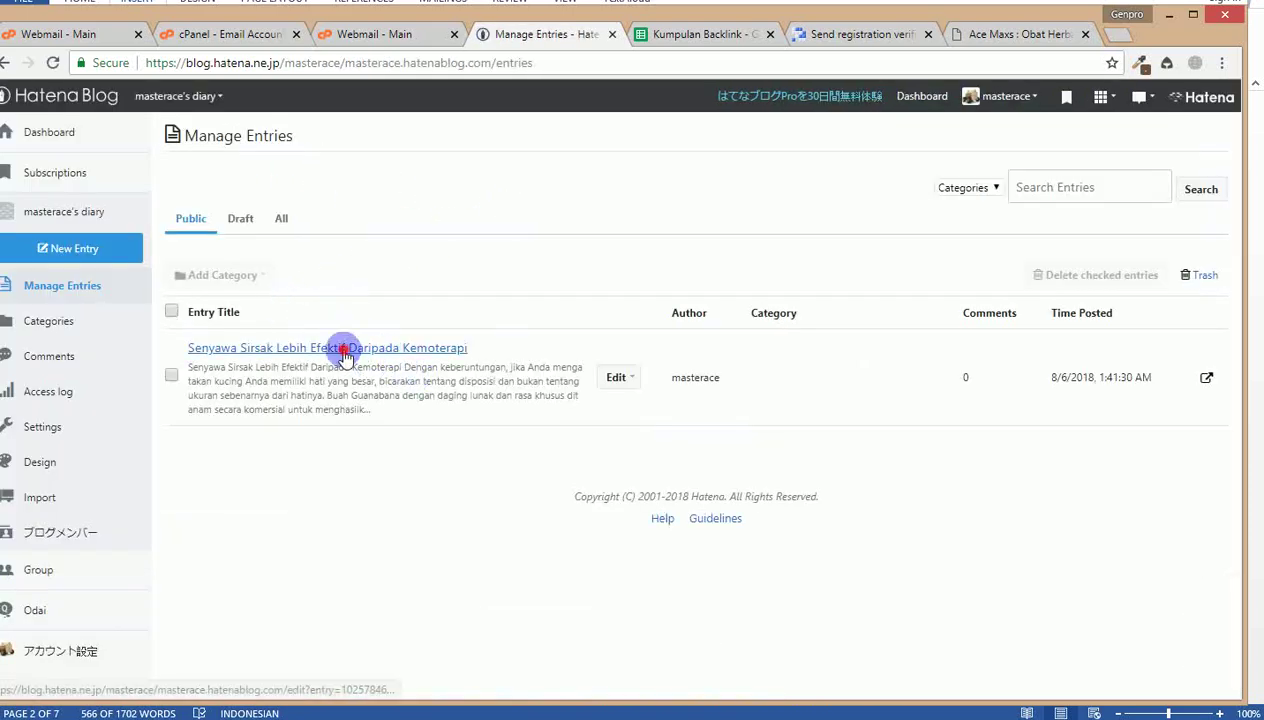
left_click(340, 350)
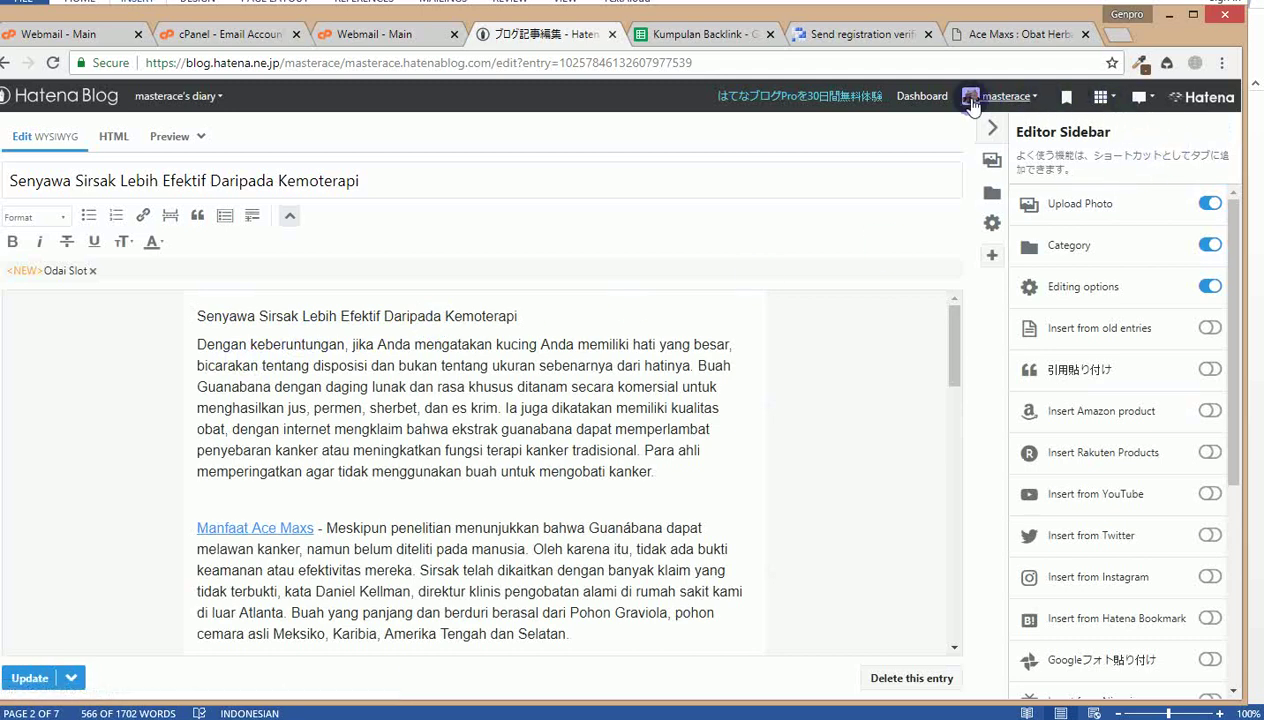
left_click(993, 96)
left_click(928, 132)
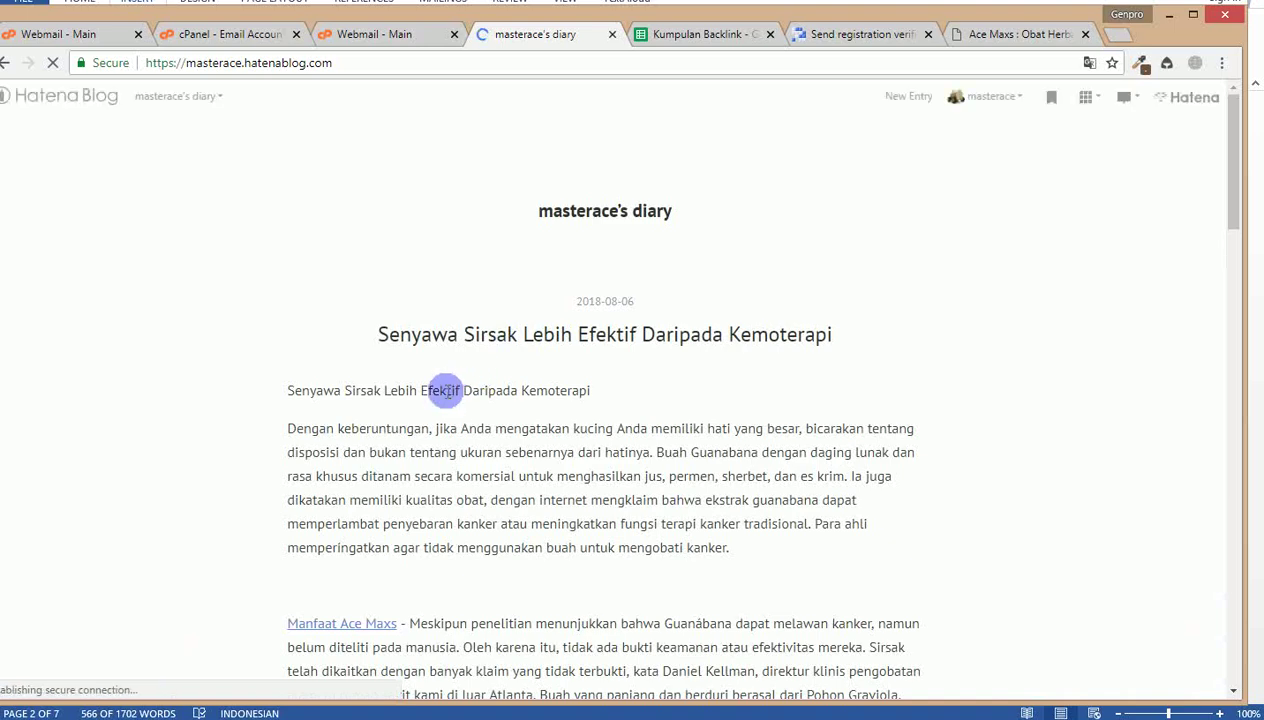
scroll(330, 352, "down", 3)
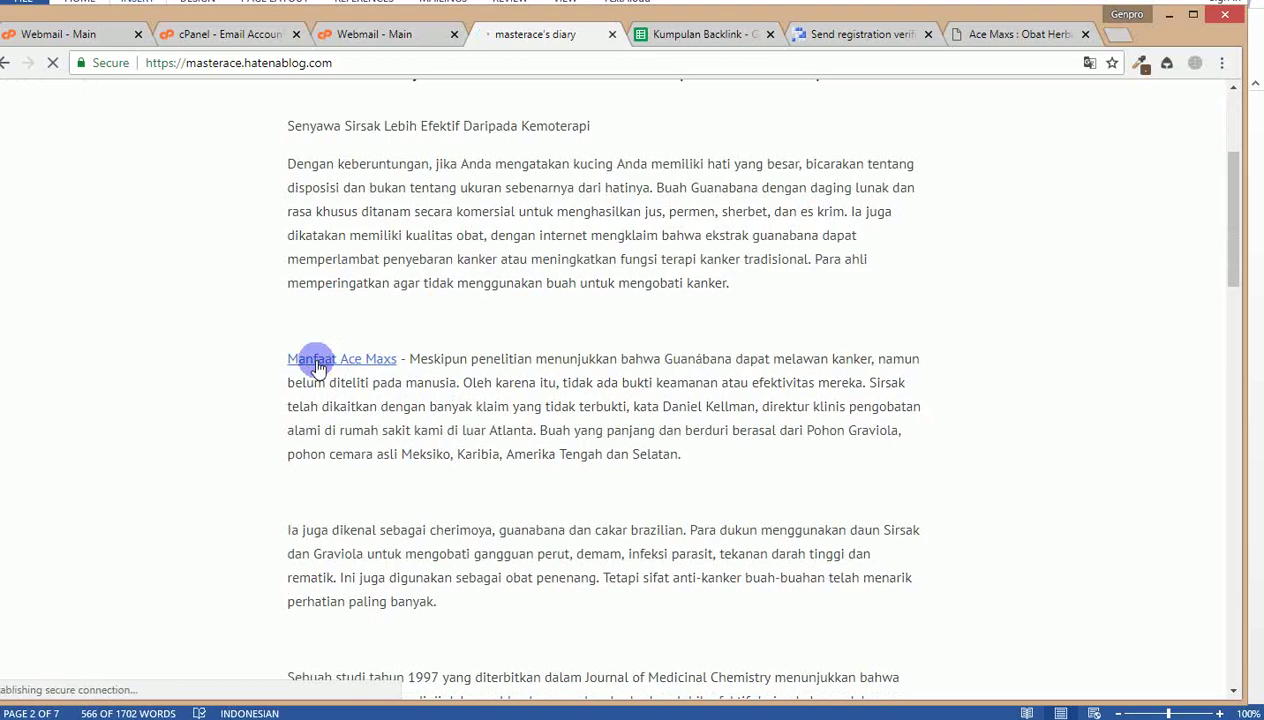
scroll(343, 387, "down", 2)
scroll(400, 395, "up", 5)
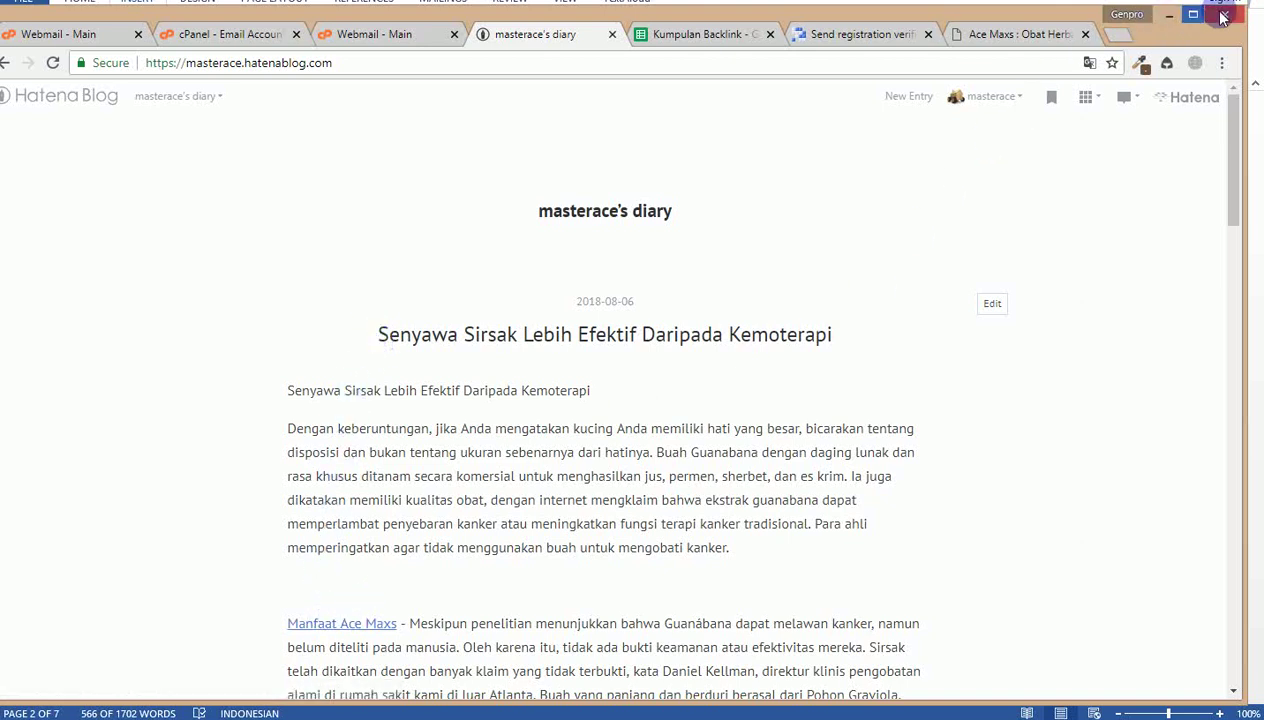
mouse_move(1232, 5)
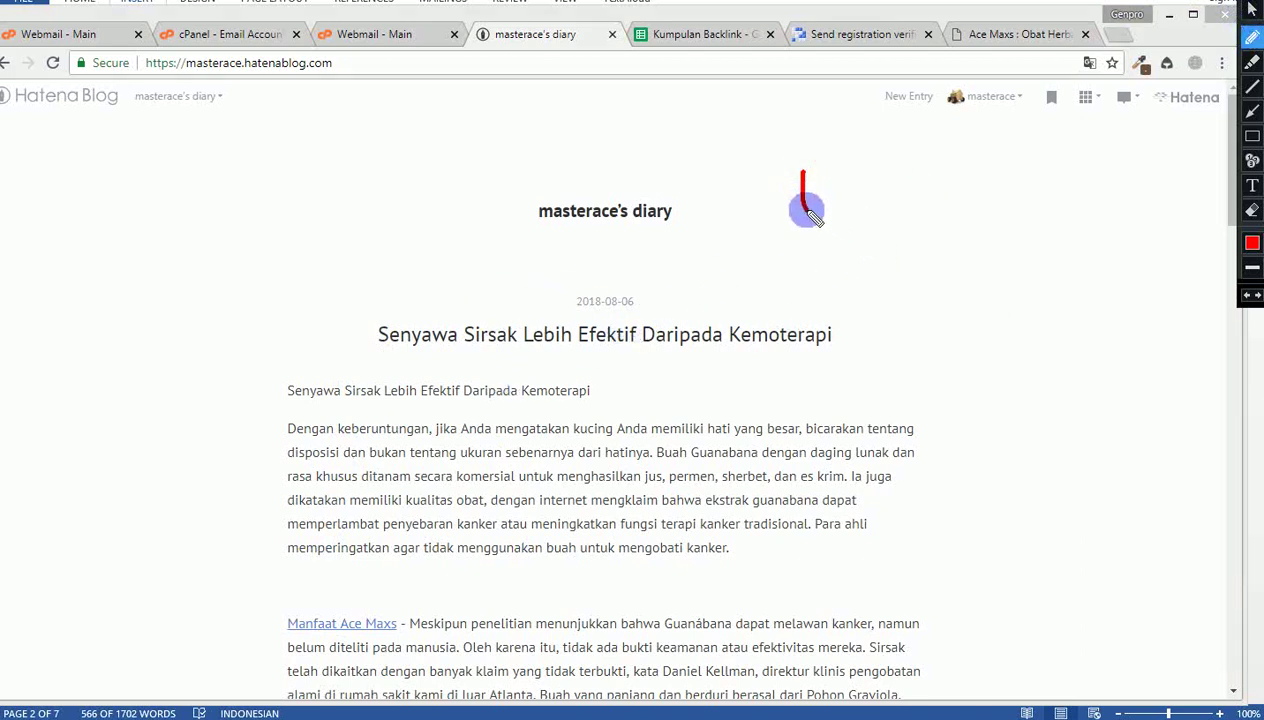
Step: Handwrite '5 → Tanpa Link' in red at the top of the blog page
mouse_move(810, 212)
left_mouse_down()
mouse_move(832, 226)
mouse_move(803, 240)
left_mouse_up()
left_click_drag(800, 175, 841, 175)
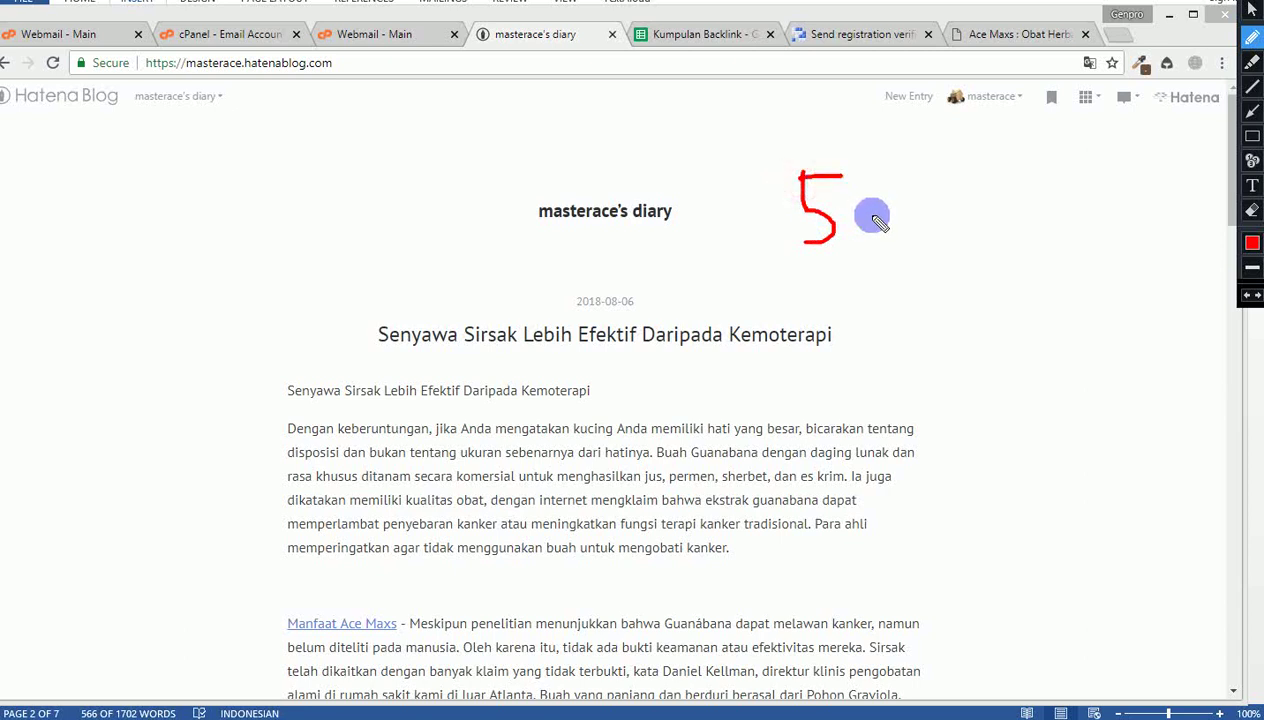
left_click_drag(897, 208, 888, 221)
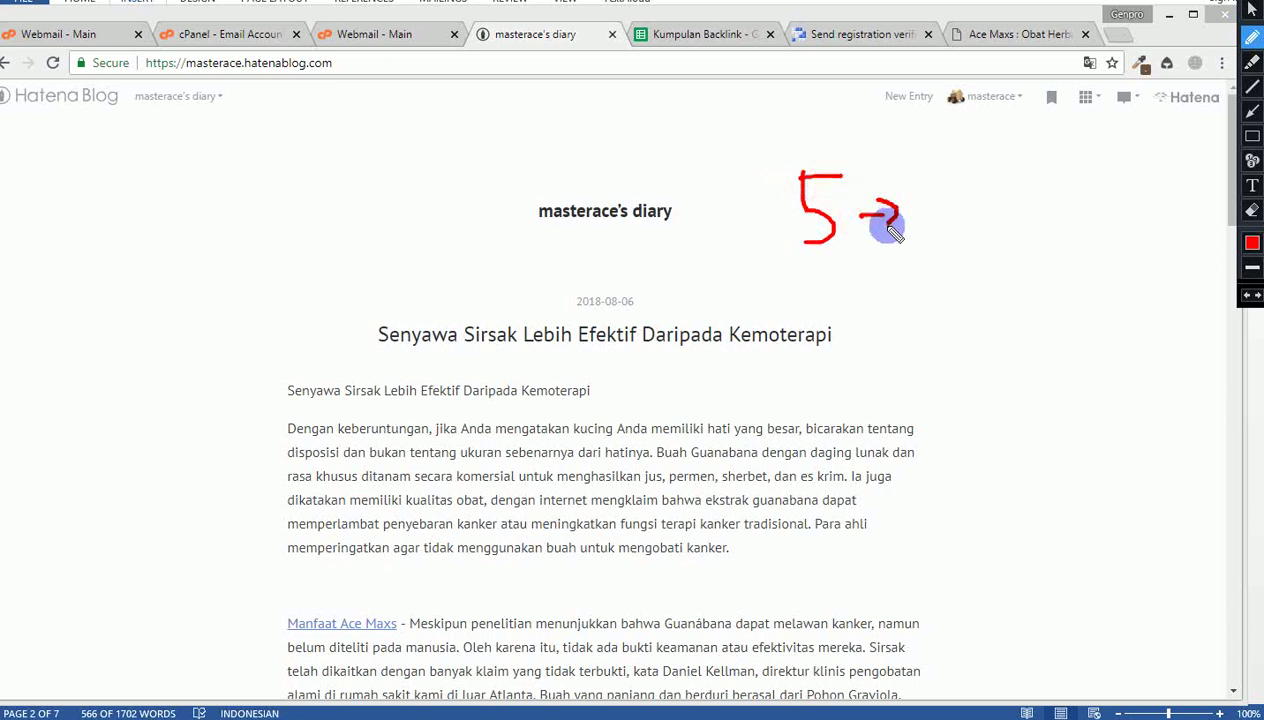
left_click_drag(924, 181, 931, 228)
mouse_move(898, 177)
left_mouse_down()
mouse_move(970, 177)
mouse_move(1007, 240)
mouse_move(1001, 197)
mouse_move(1042, 216)
left_mouse_up()
mouse_move(1066, 166)
left_mouse_down()
mouse_move(1092, 208)
mouse_move(1106, 190)
mouse_move(1155, 201)
left_mouse_up()
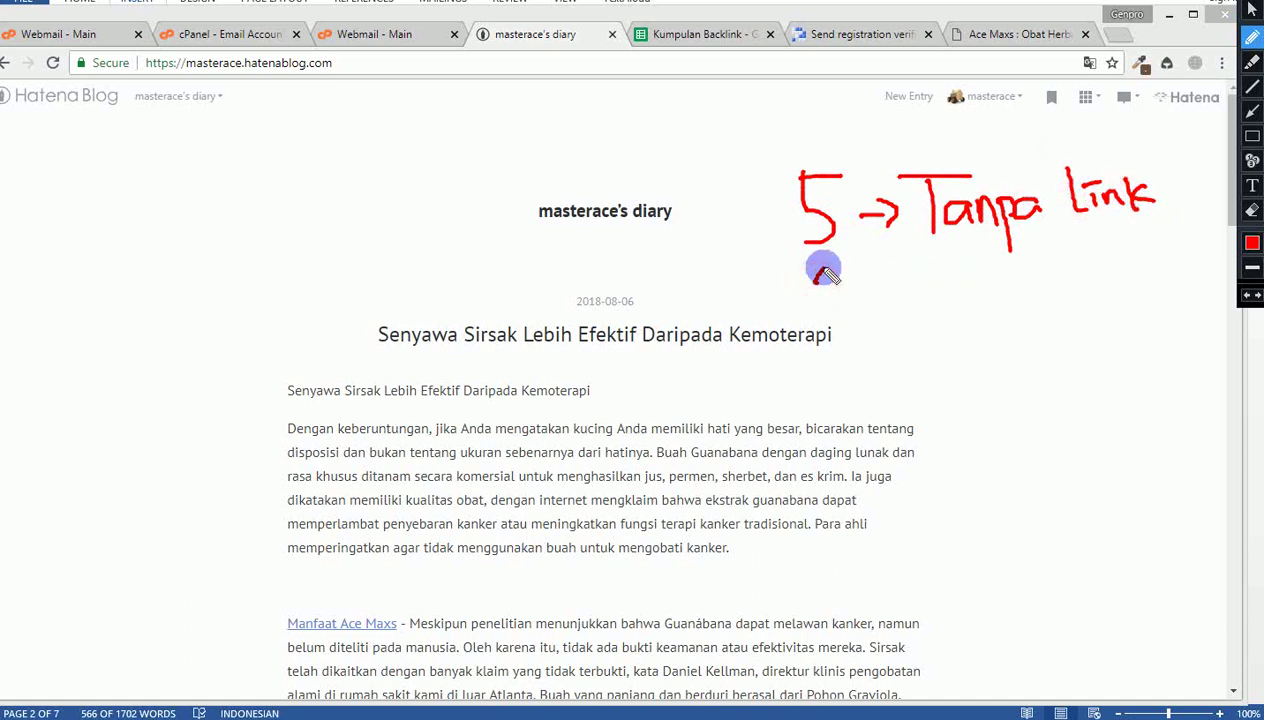
Step: Write 'Pos ke 6 → Kasih Link' below it and underline the entry title in red
mouse_move(825, 275)
left_mouse_down()
mouse_move(838, 316)
mouse_move(835, 295)
left_mouse_up()
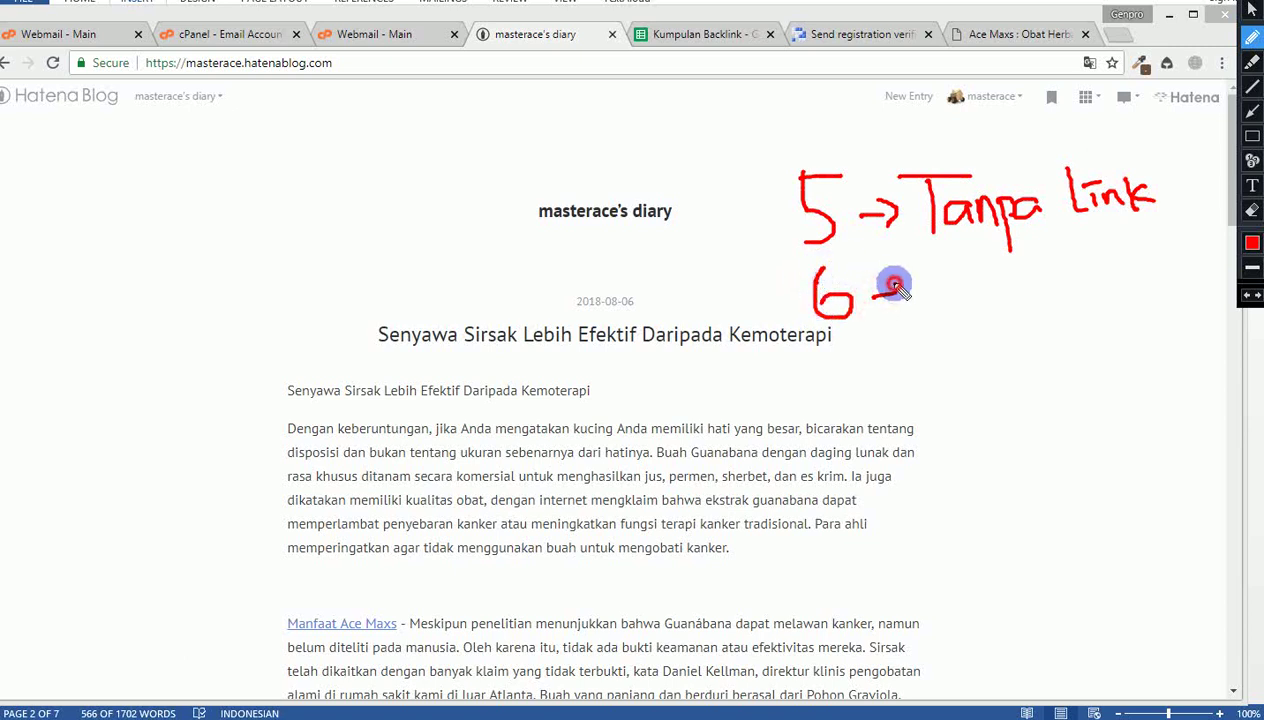
left_click_drag(893, 287, 909, 293)
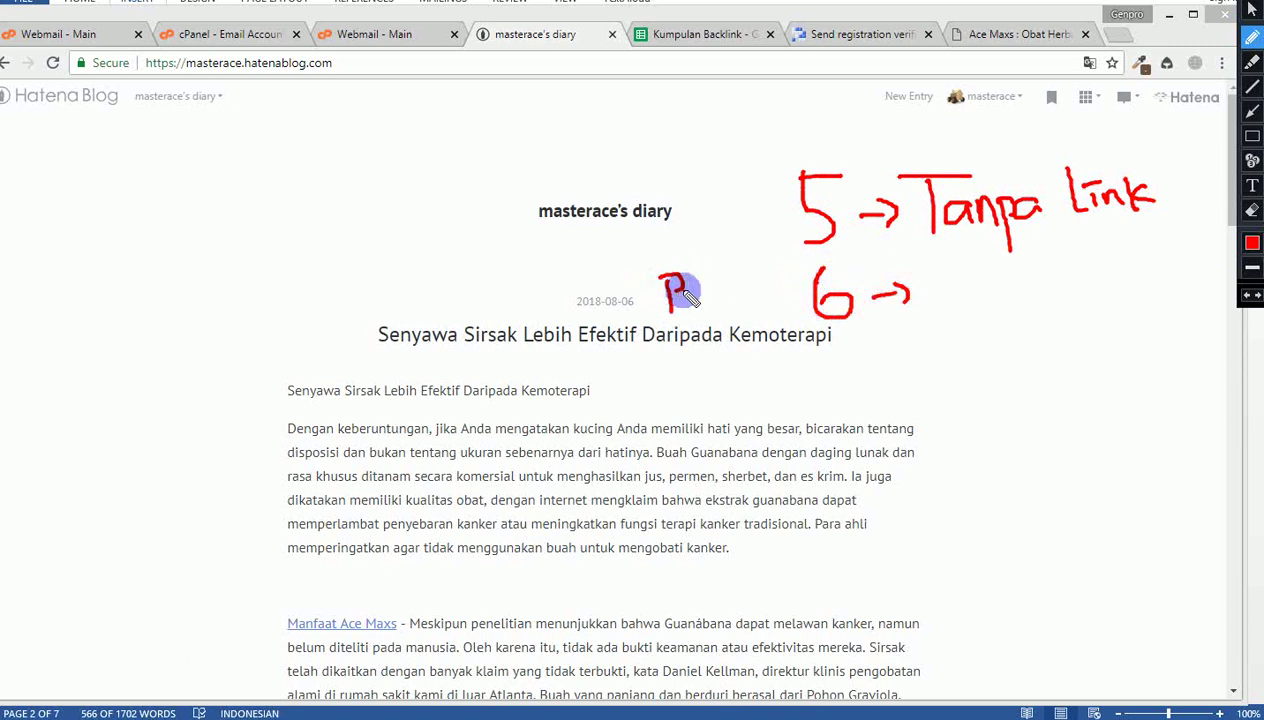
mouse_move(712, 305)
left_mouse_down()
mouse_move(748, 271)
mouse_move(788, 312)
left_mouse_up()
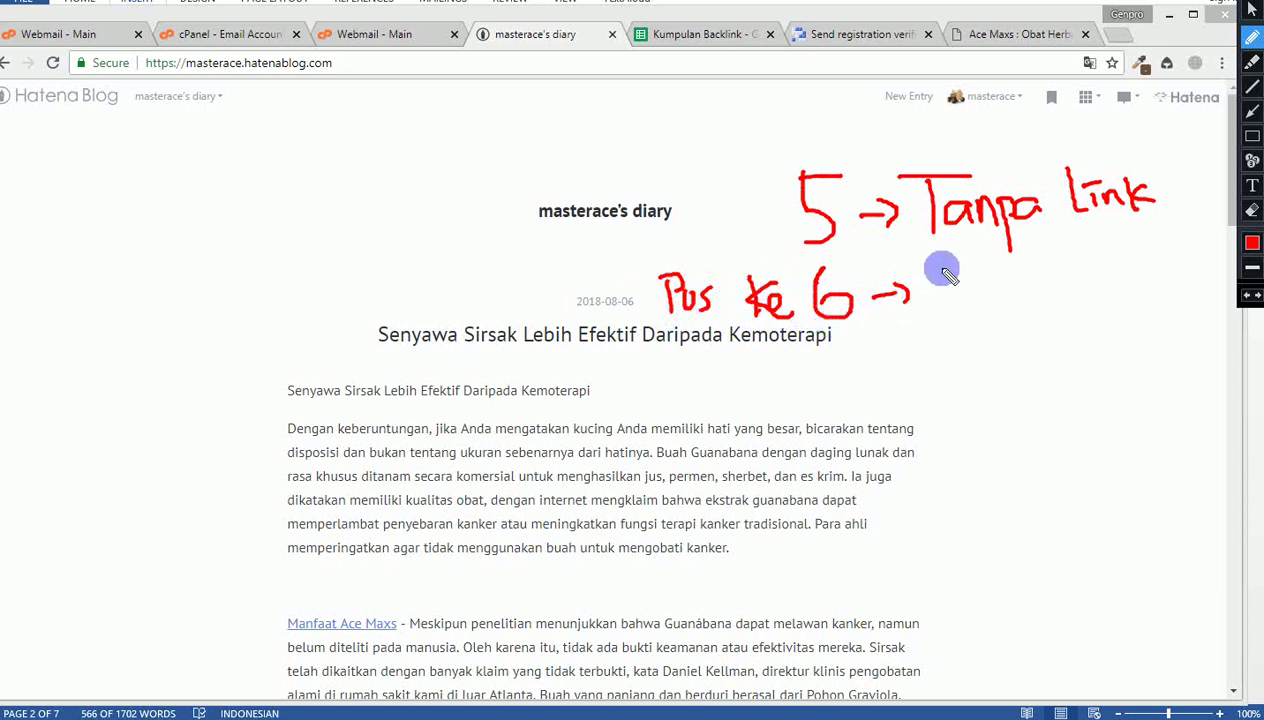
mouse_move(948, 276)
left_mouse_down()
mouse_move(951, 318)
mouse_move(973, 282)
mouse_move(1010, 305)
mouse_move(1055, 251)
mouse_move(1080, 265)
mouse_move(1070, 303)
mouse_move(1086, 287)
mouse_move(1155, 288)
mouse_move(1165, 262)
mouse_move(1186, 285)
left_mouse_up()
left_click_drag(683, 357, 925, 357)
left_click_drag(1050, 362, 1166, 342)
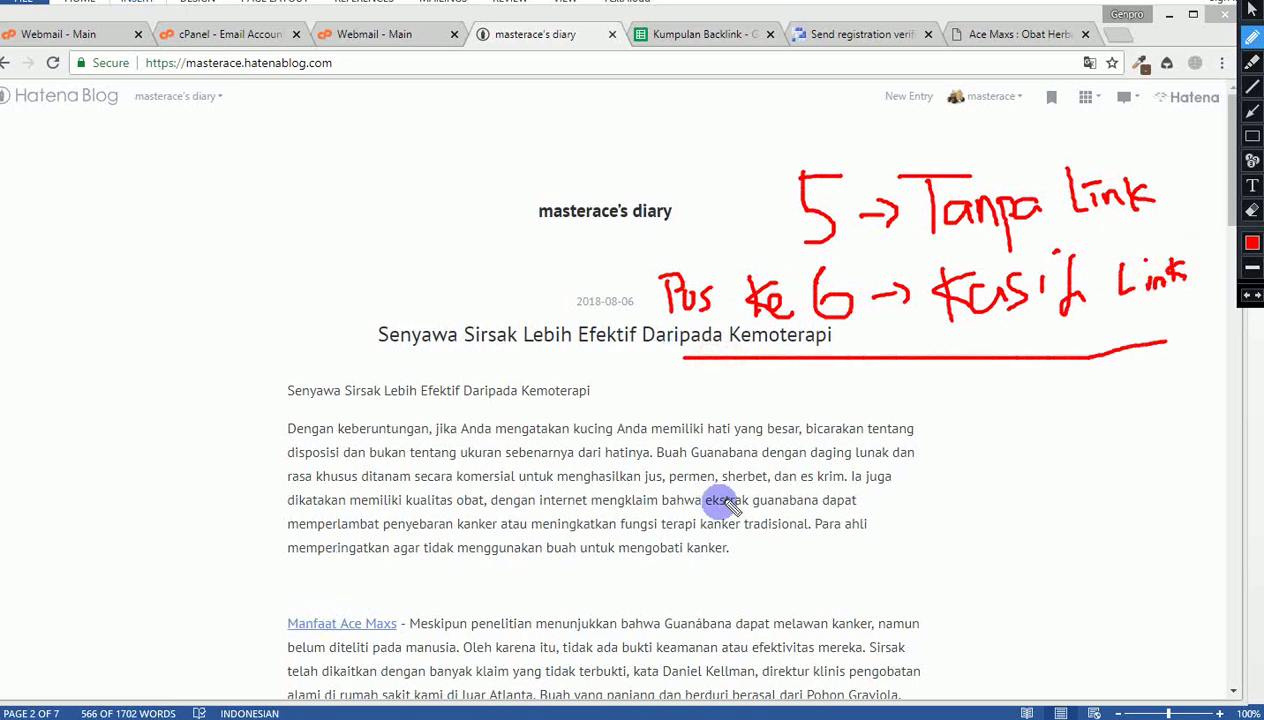
left_click(1250, 12)
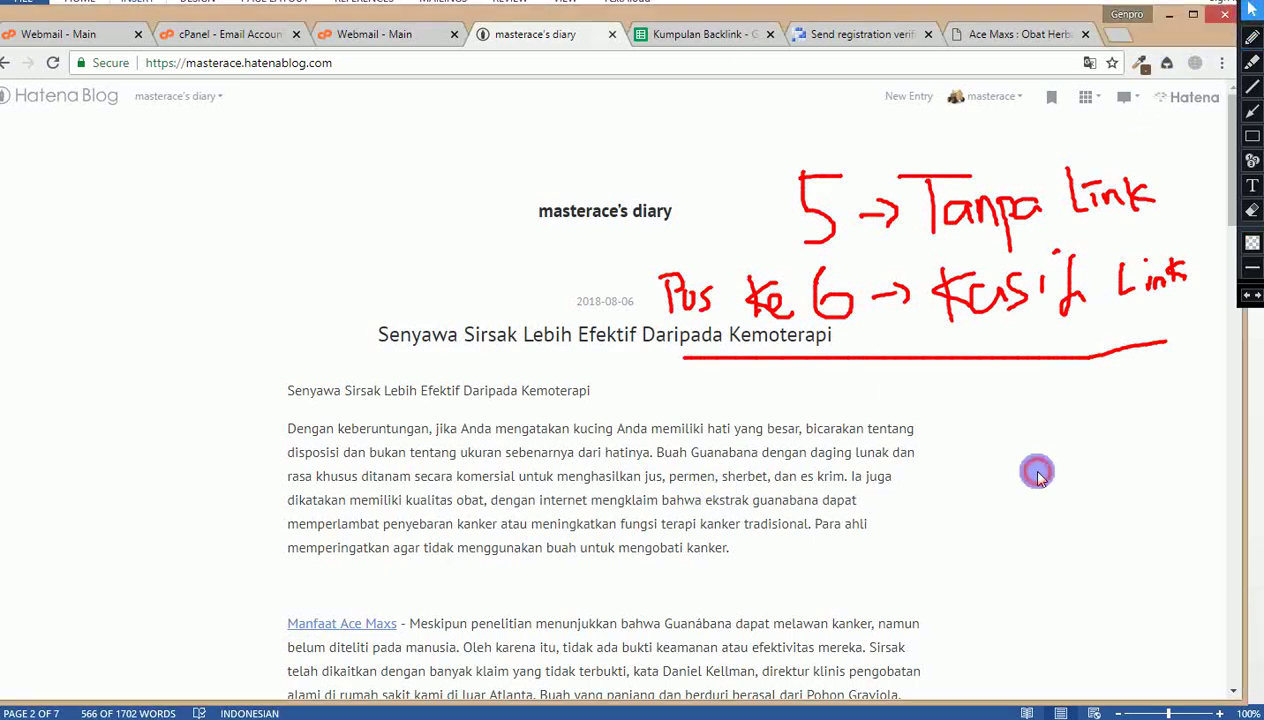
scroll(1038, 473, "down", 2)
scroll(1038, 473, "up", 1)
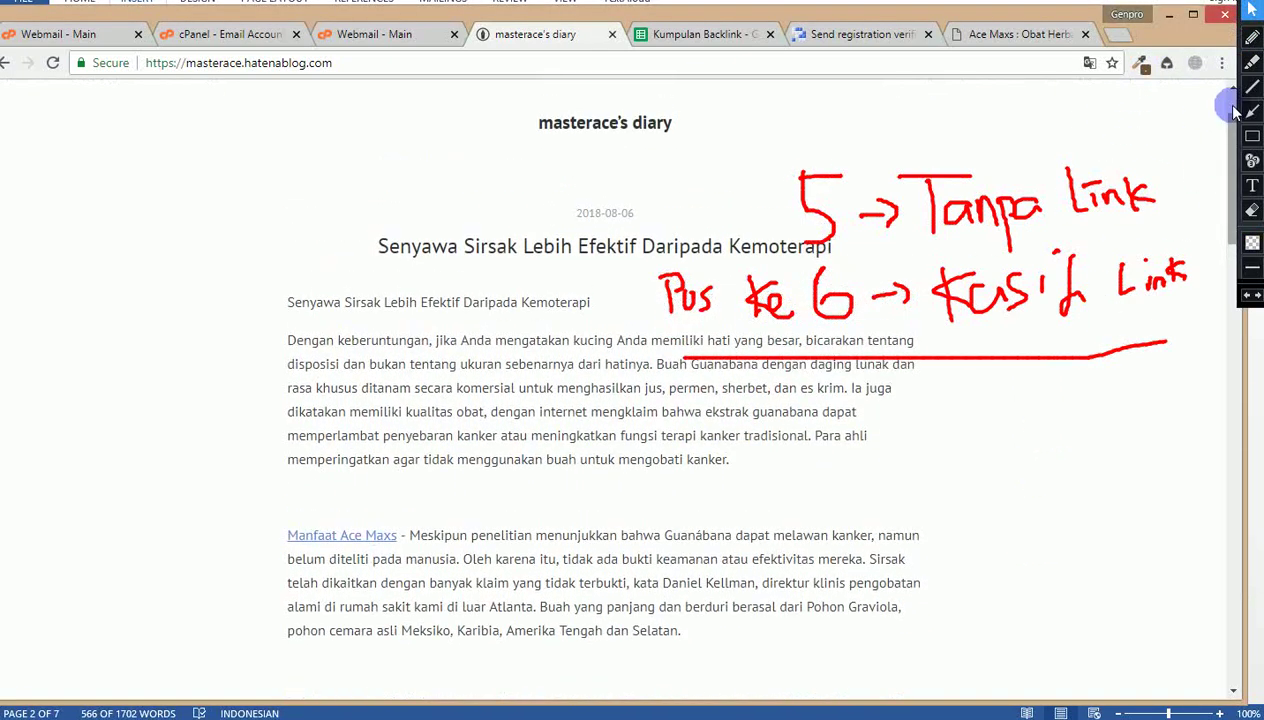
Step: Underline the 'Tanpa Link' note in red, undoing the trial circles around the Ace Maxs link
left_click(1250, 37)
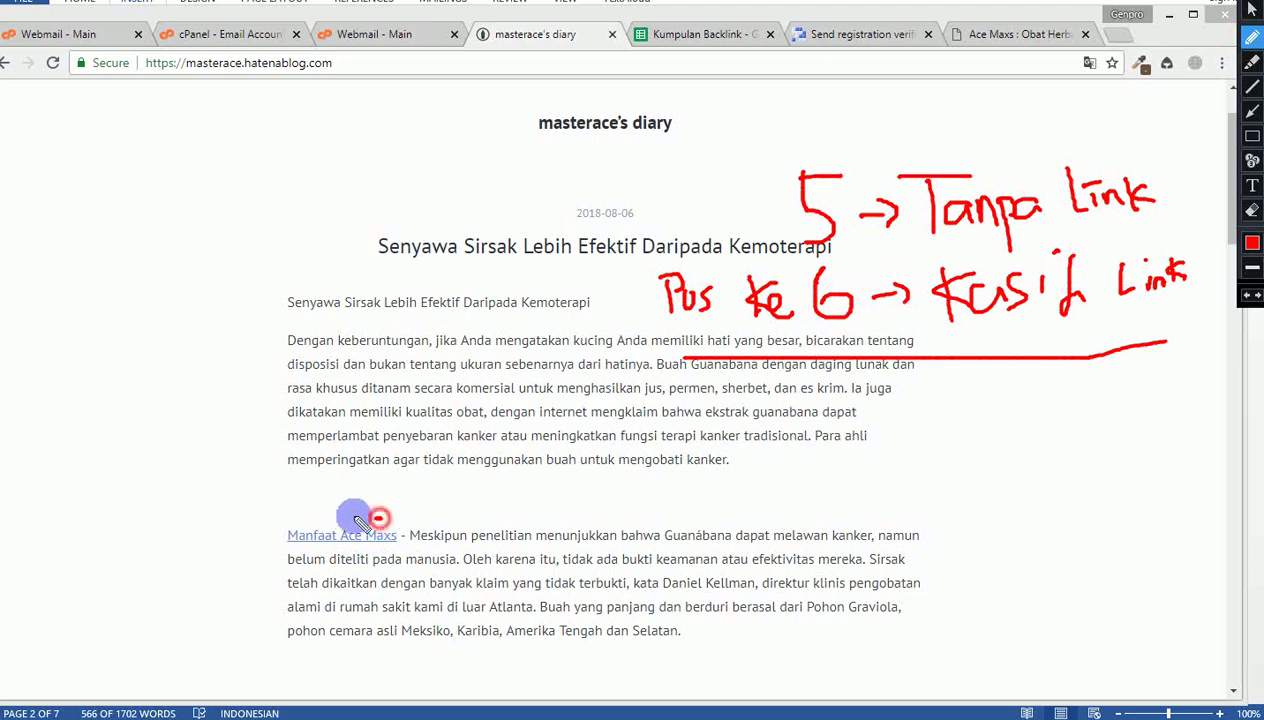
mouse_move(356, 516)
left_mouse_down()
mouse_move(274, 536)
mouse_move(379, 541)
left_mouse_up()
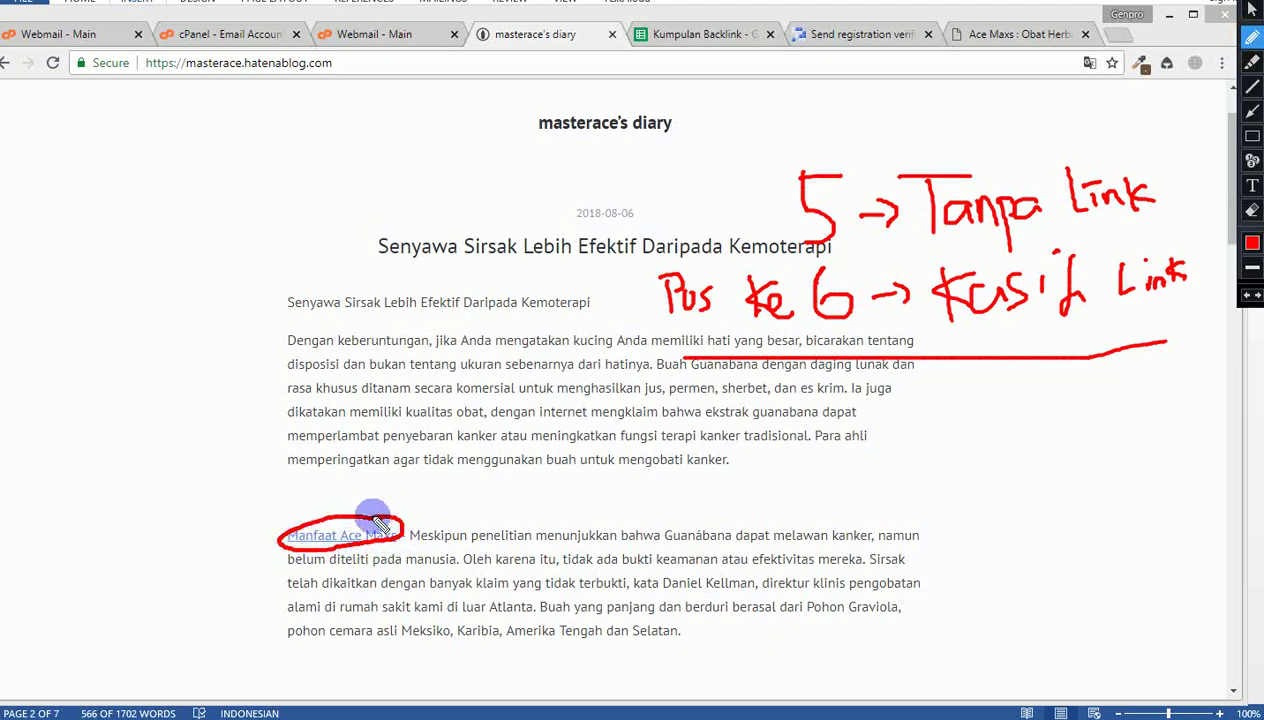
key("ctrl+z")
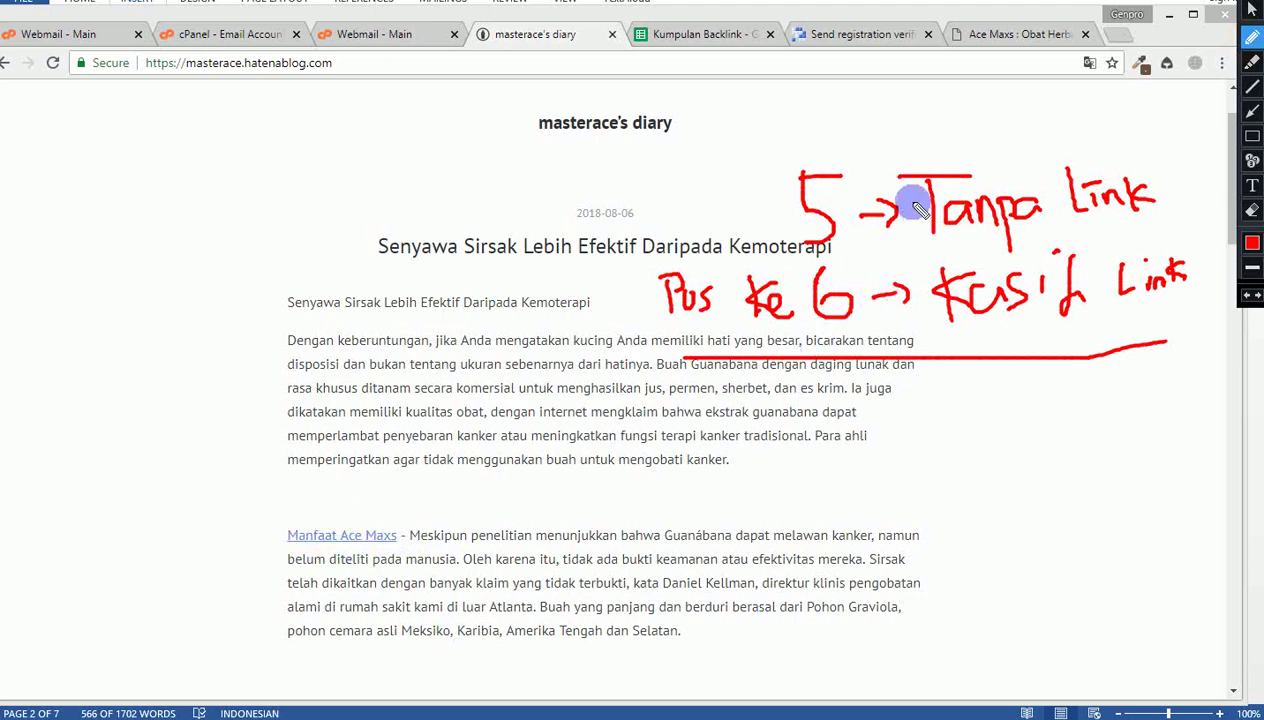
left_click_drag(912, 242, 1150, 230)
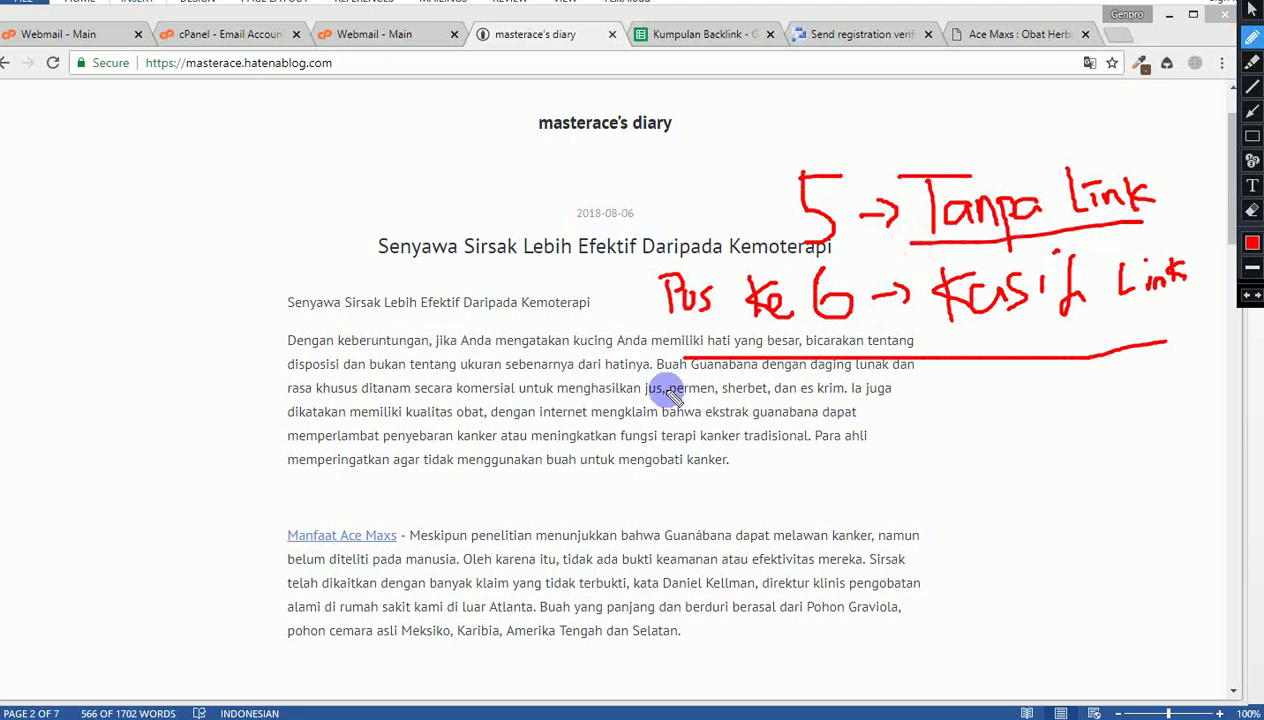
mouse_move(389, 516)
left_mouse_down()
mouse_move(268, 536)
mouse_move(403, 527)
mouse_move(388, 521)
left_mouse_up()
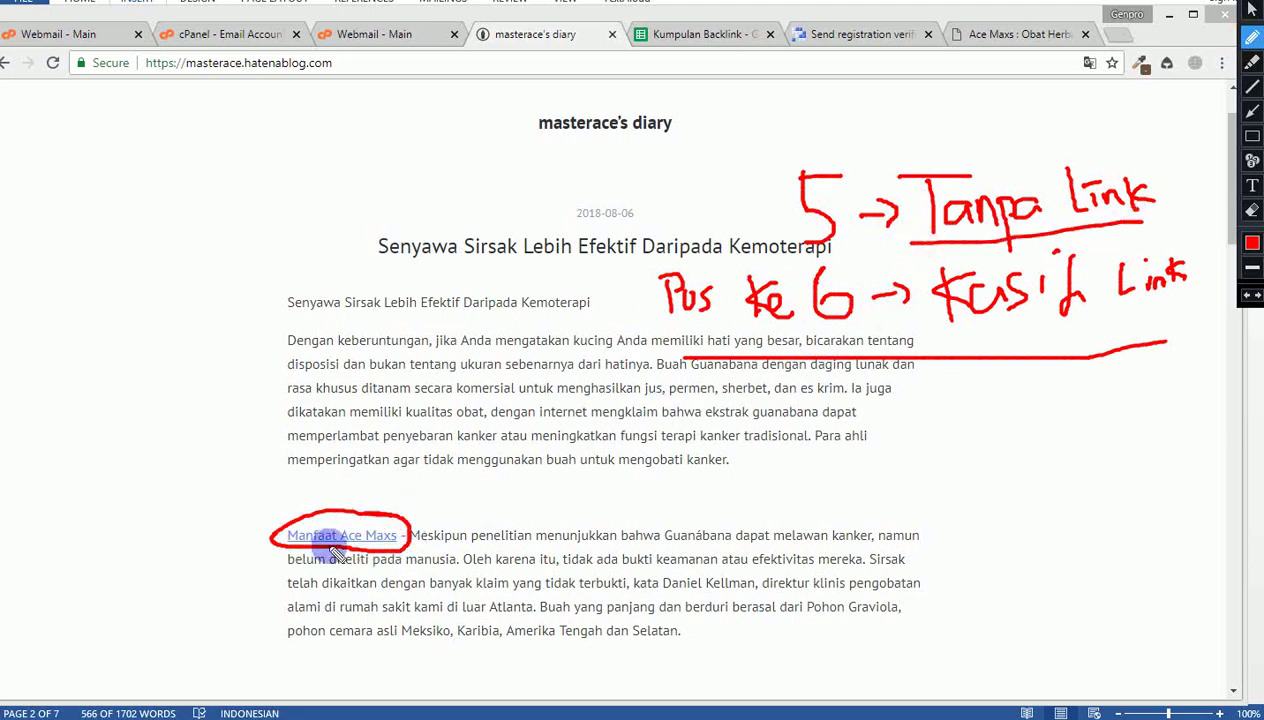
key("ctrl+z")
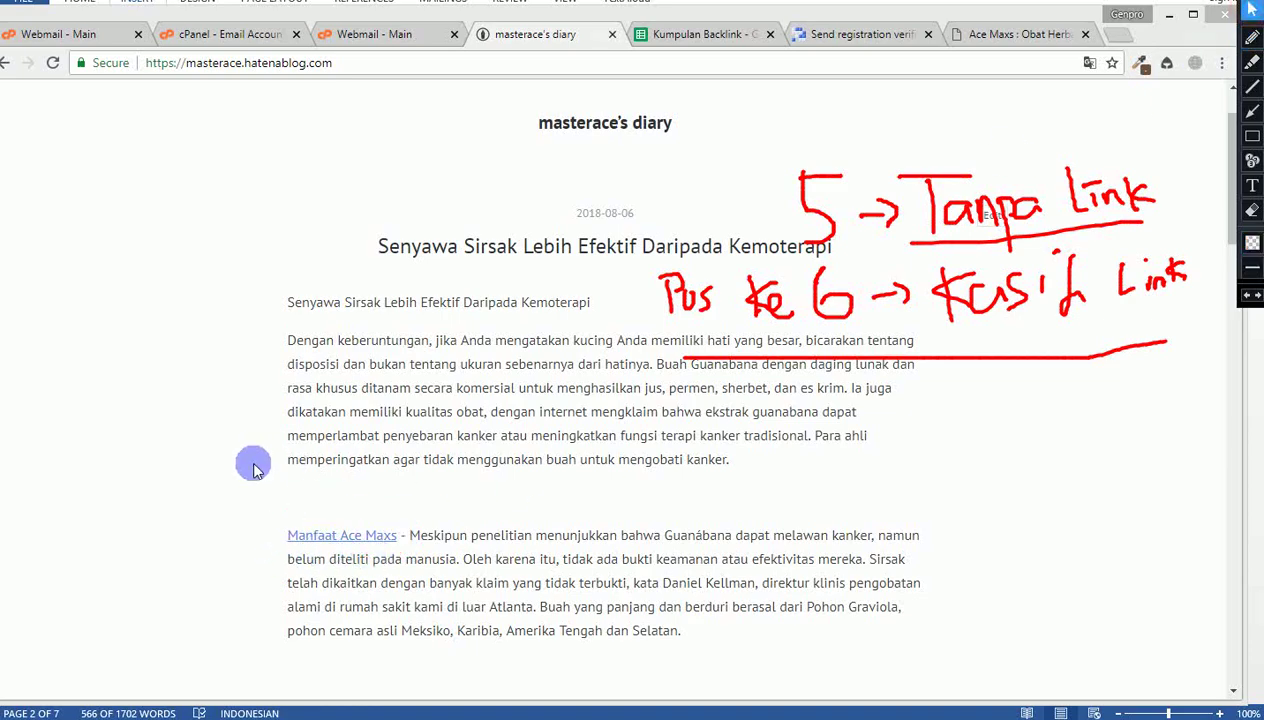
Step: Open the Sirsak entry's permalink page and copy its URL for the Kumpulan Backlink sheet
scroll(178, 471, "down", 5)
scroll(175, 476, "up", 7)
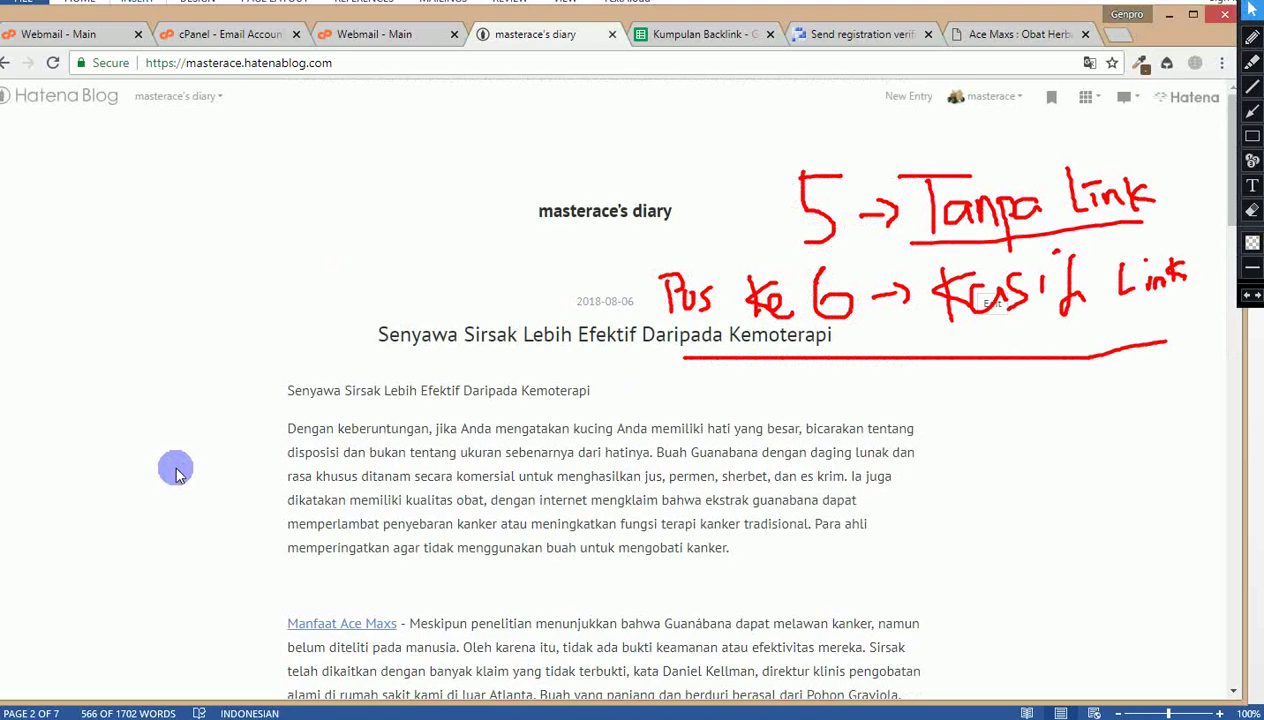
scroll(333, 446, "down", 1)
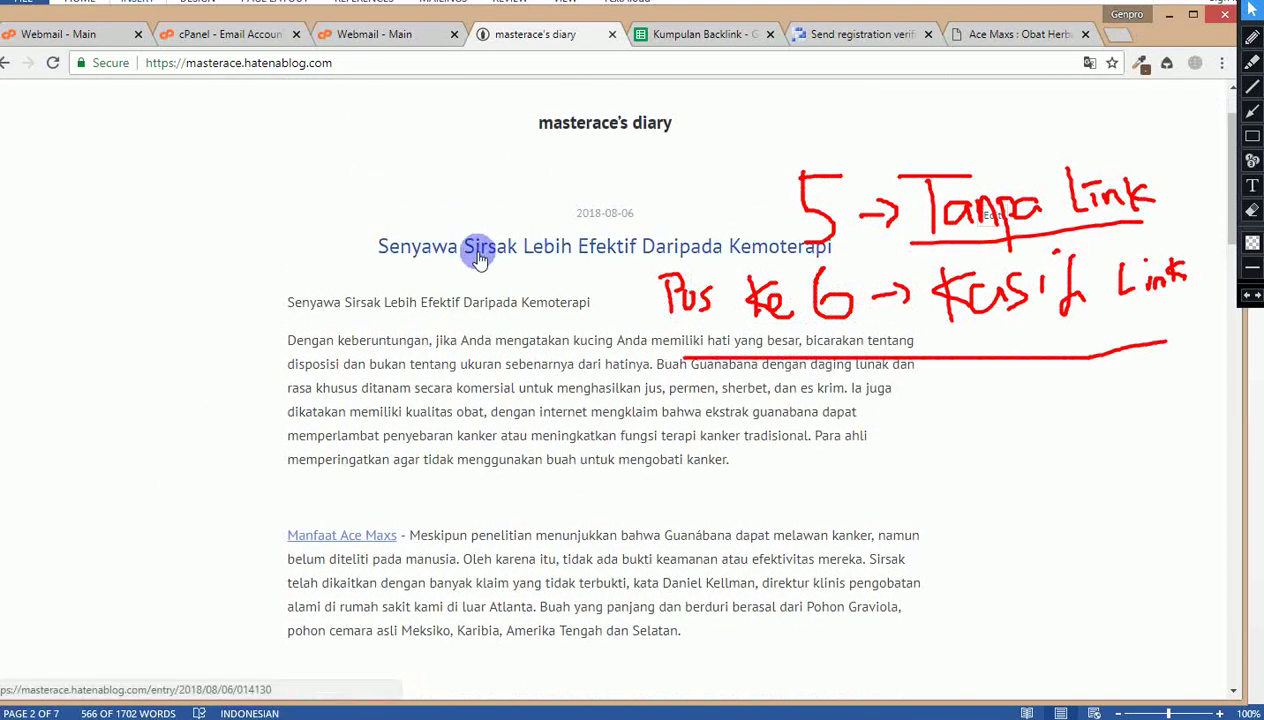
left_click(478, 252)
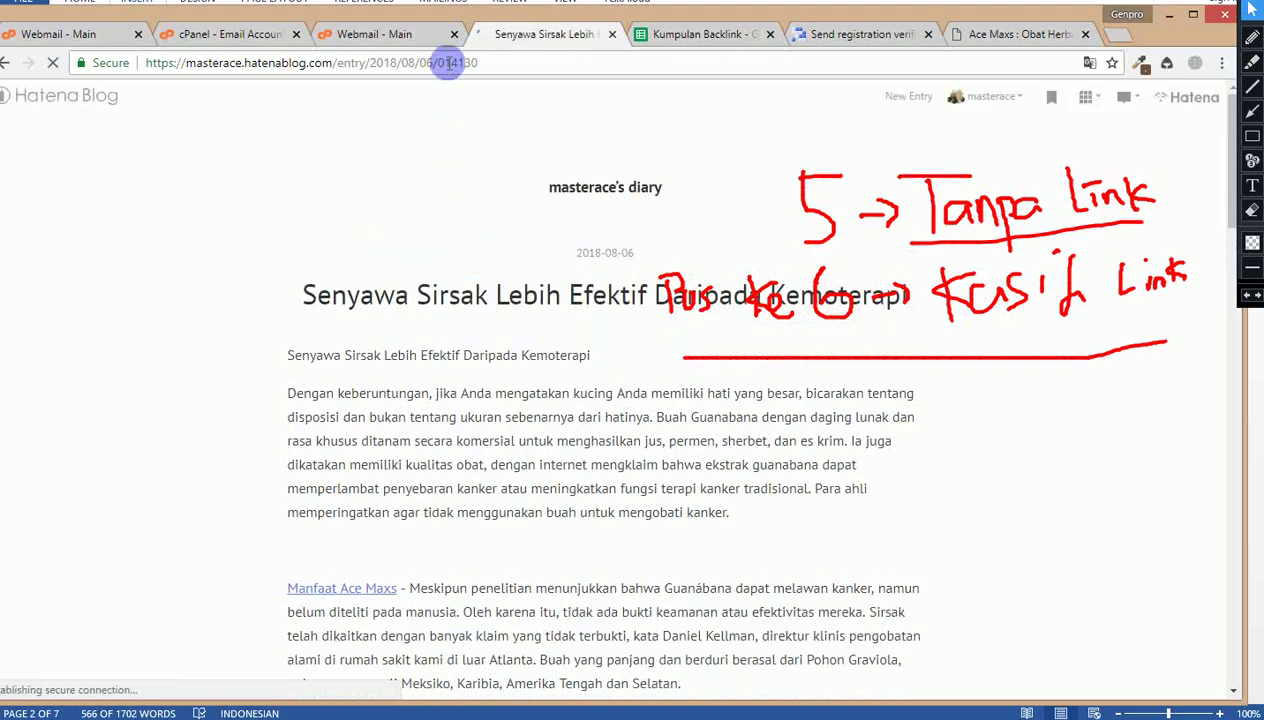
left_click(256, 68)
key("ctrl+c")
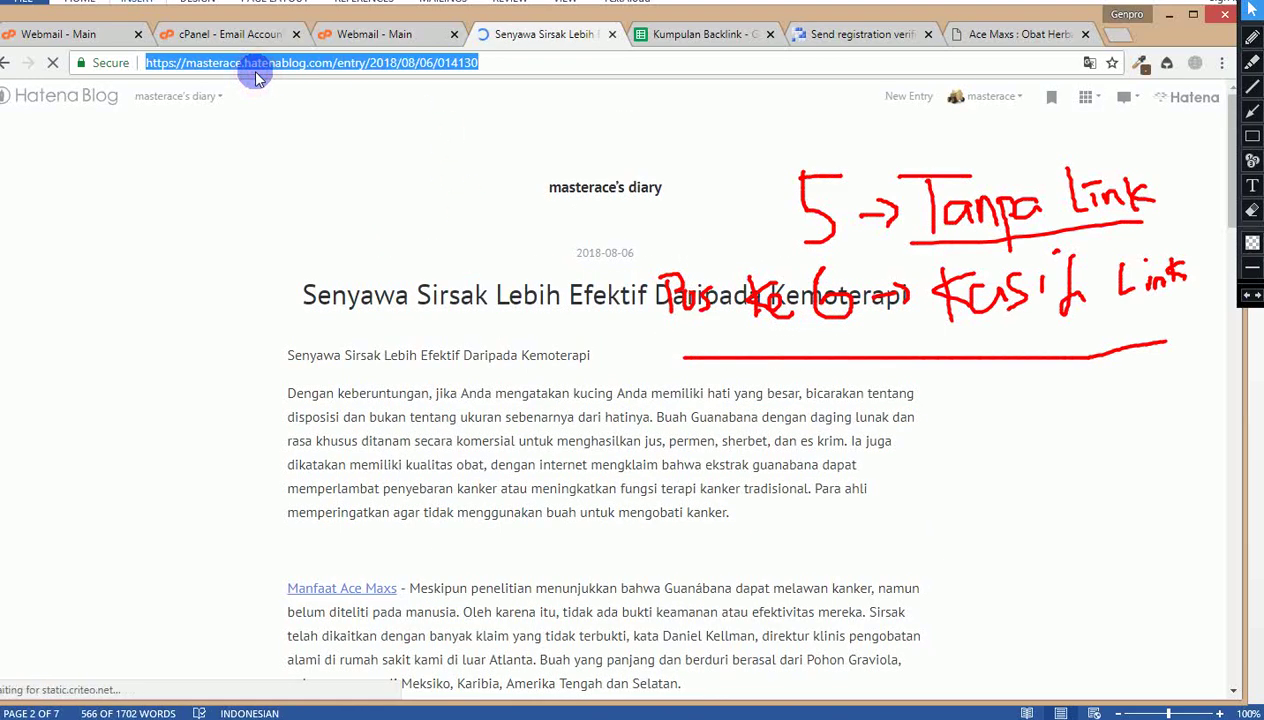
left_click(668, 40)
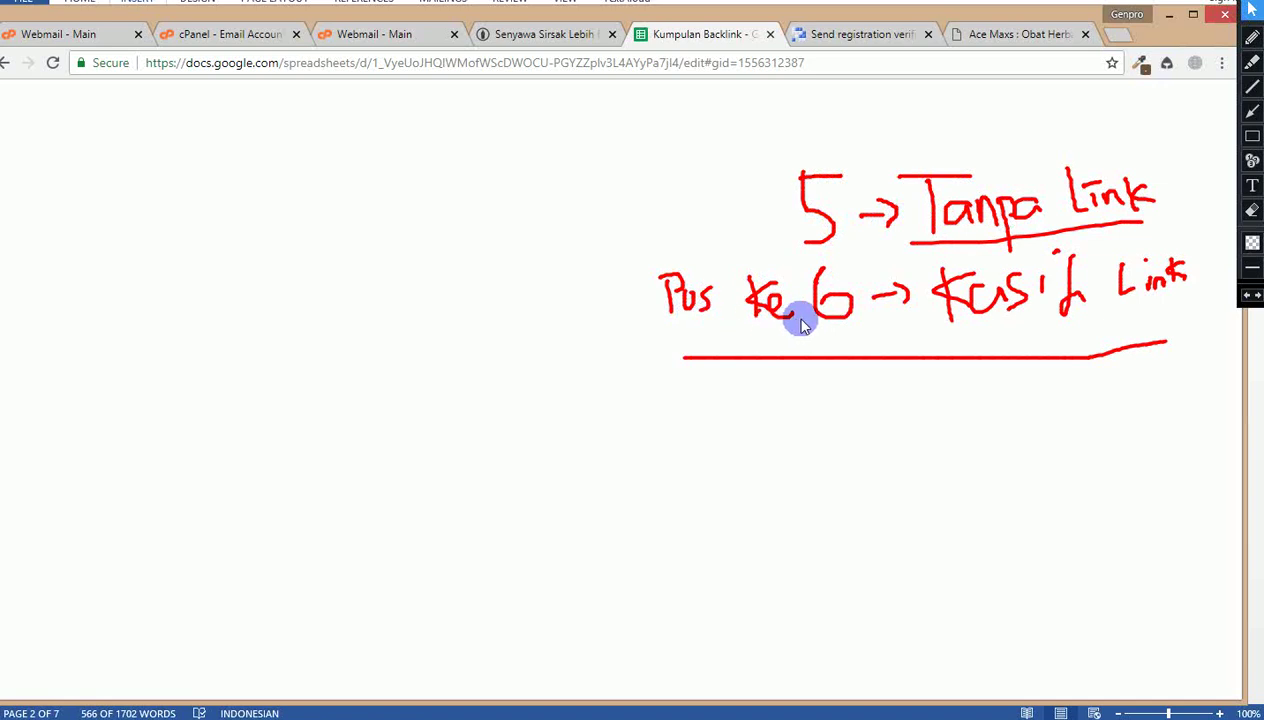
Step: Enter Hatena in B4 and paste the blog post URL into C4 of the Hasil Backlink Asep sheet
key("w")
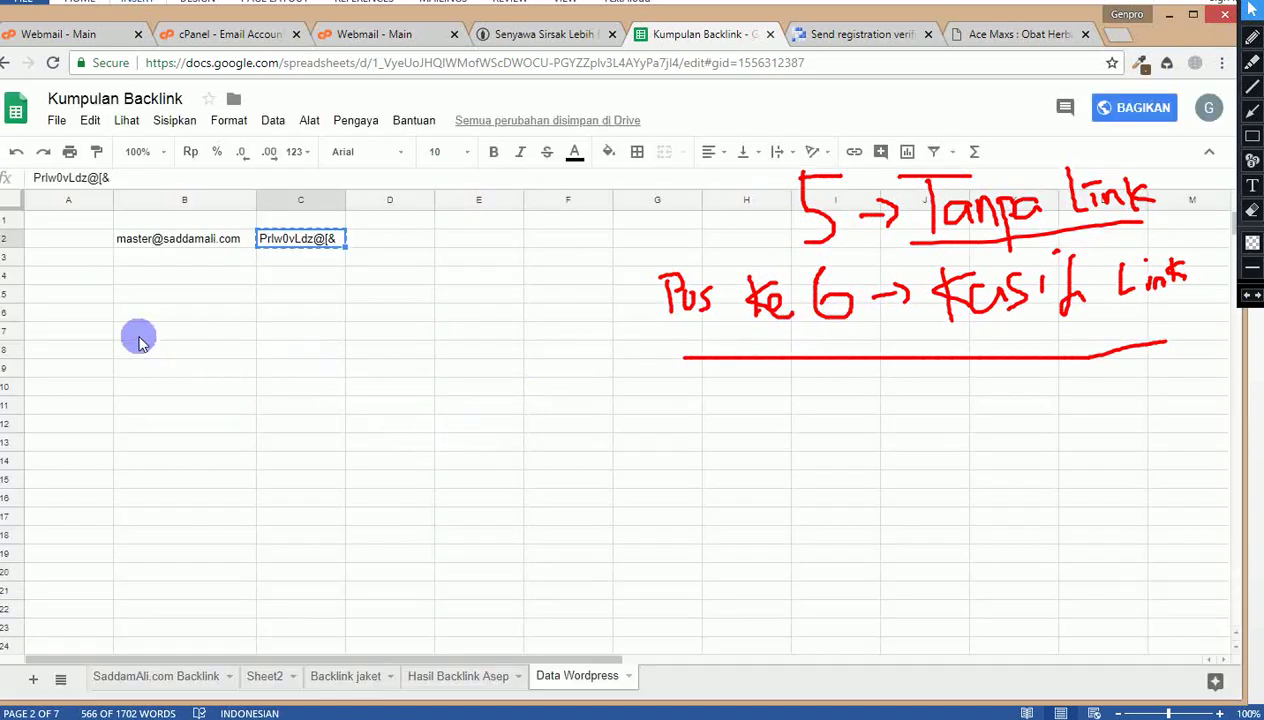
left_click(450, 677)
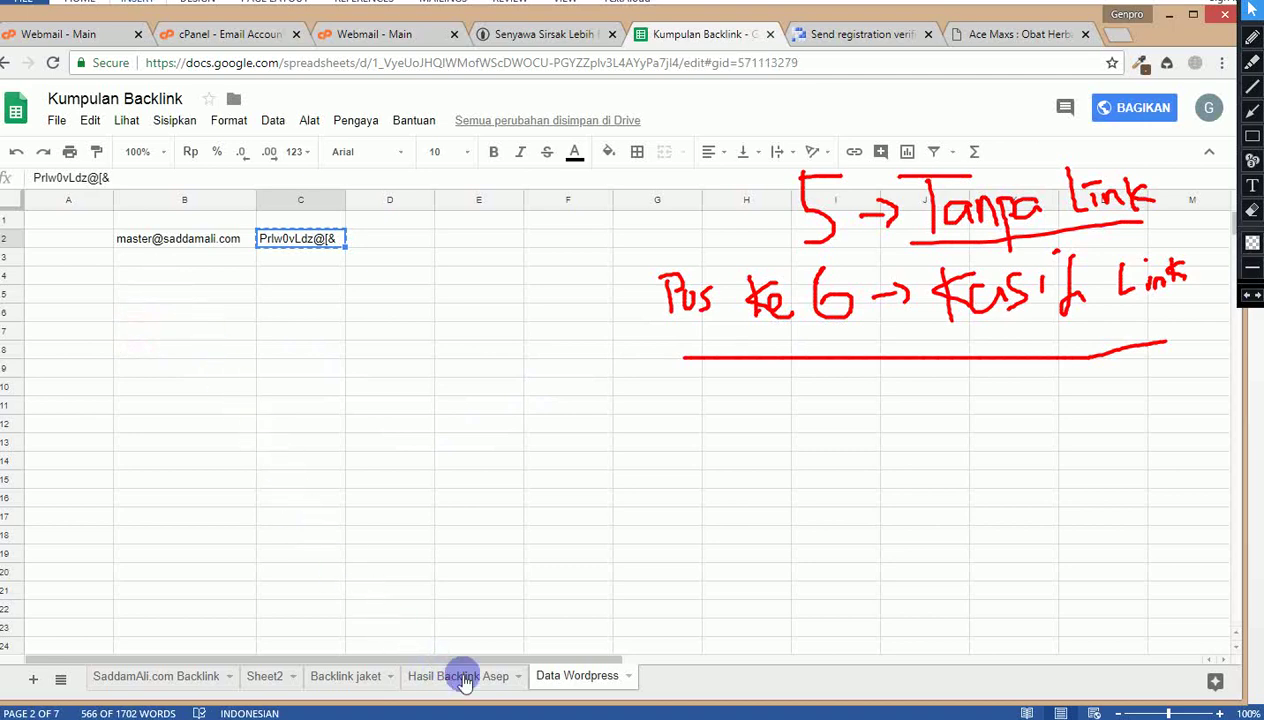
left_click(166, 282)
type("Hatena")
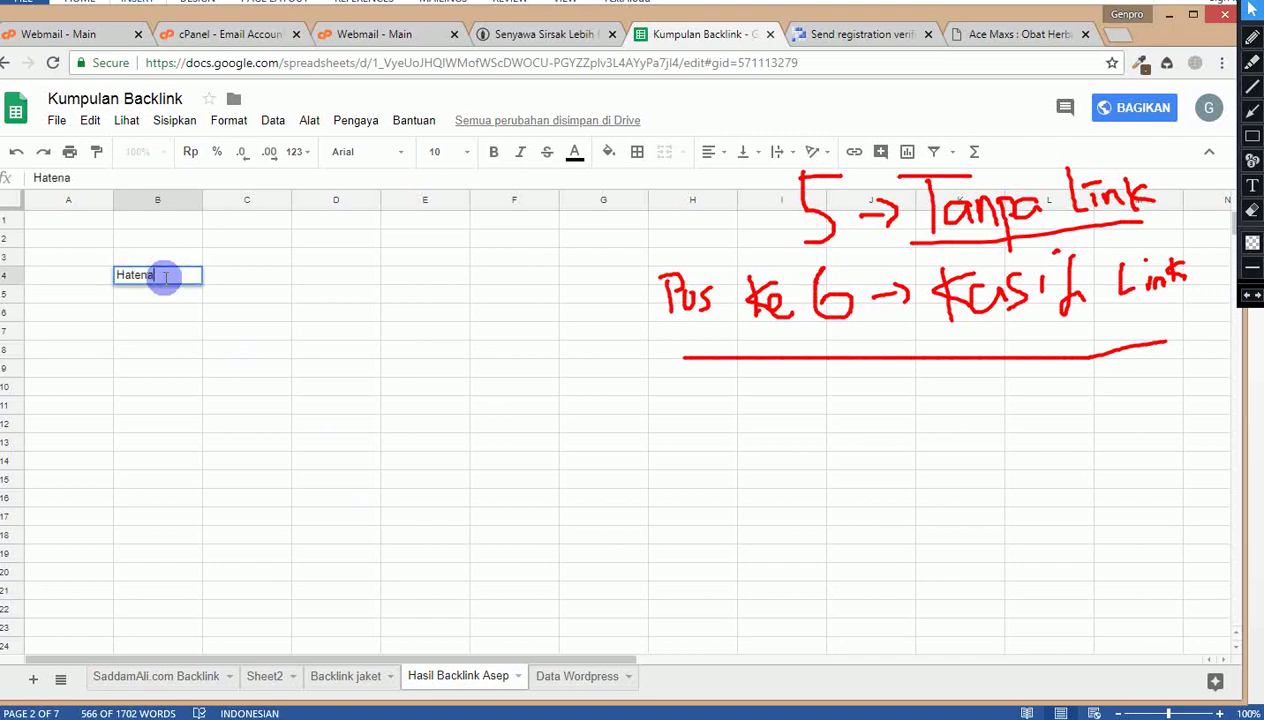
key("Tab")
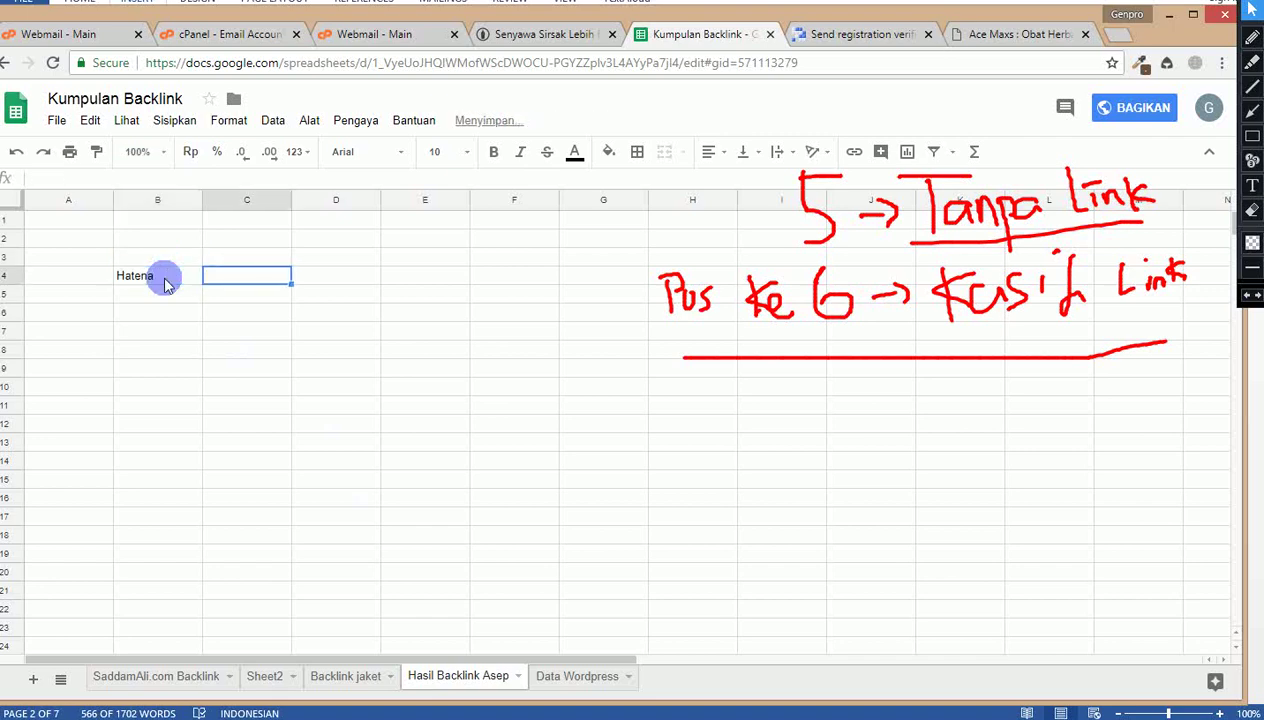
key("ctrl+v")
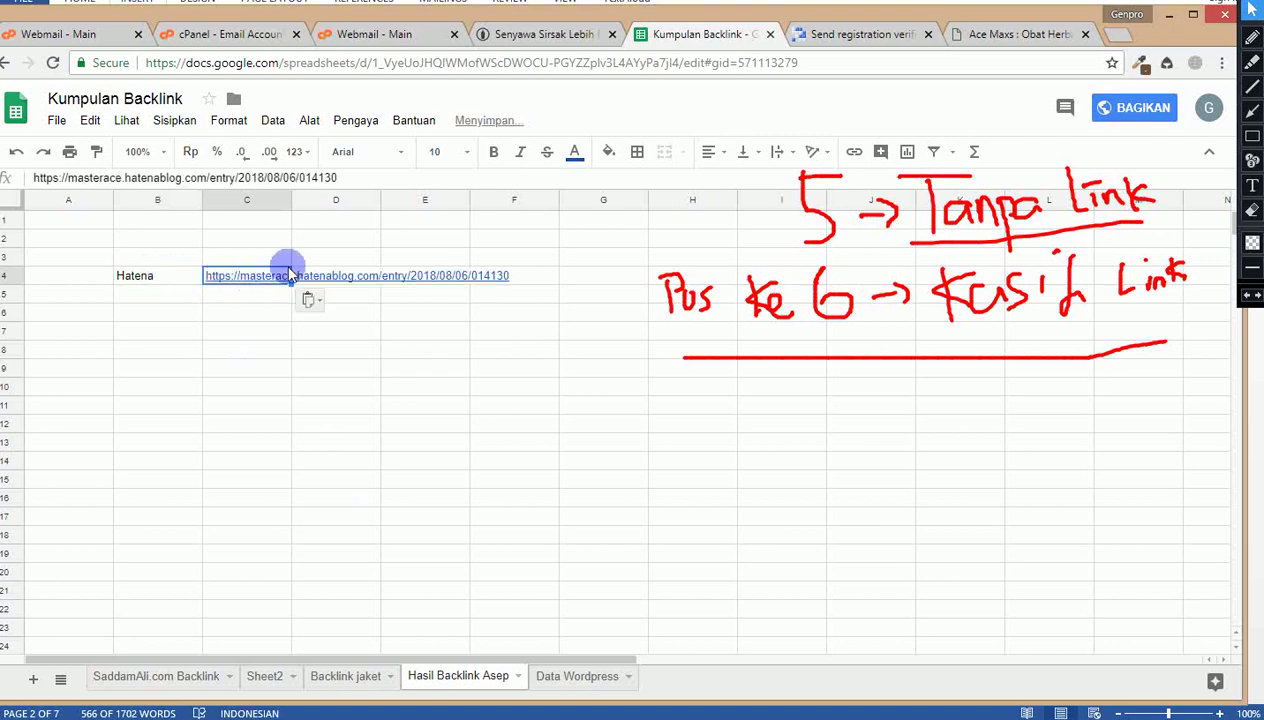
key("Tab")
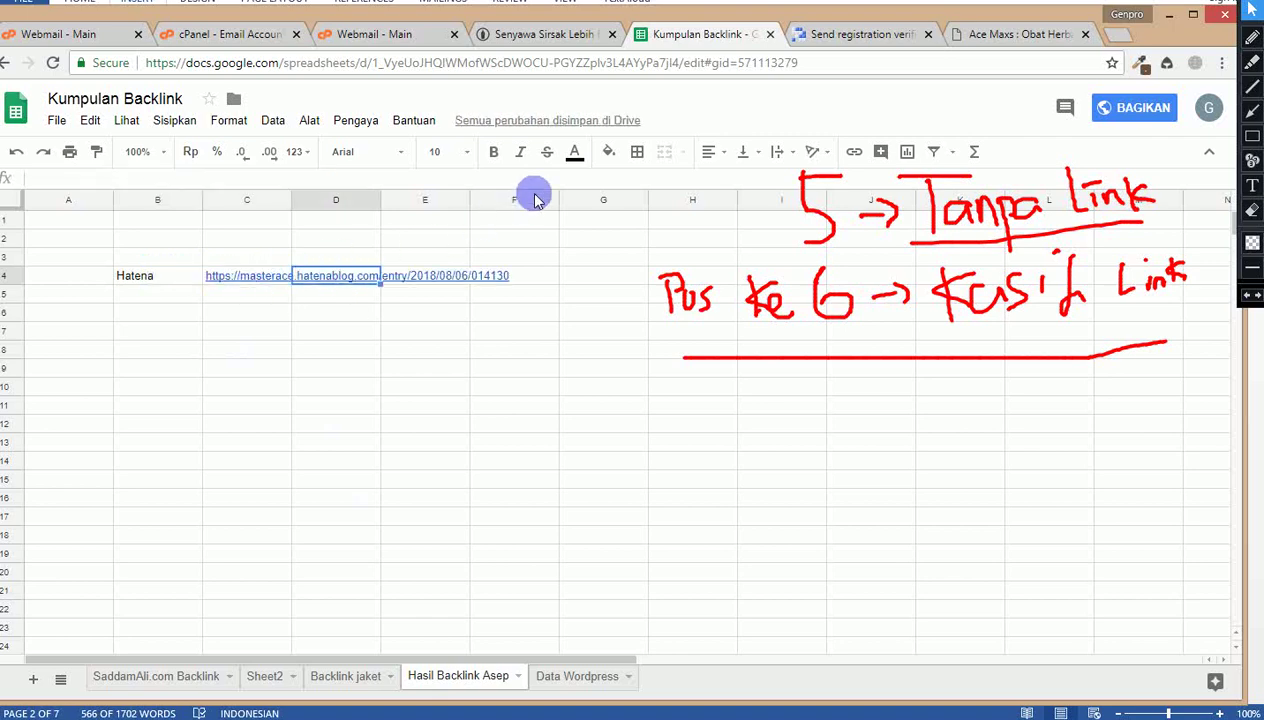
Step: Add the headers Nama Blog, Link, Username, Email and Password across row 3
key("Up")
key("Left")
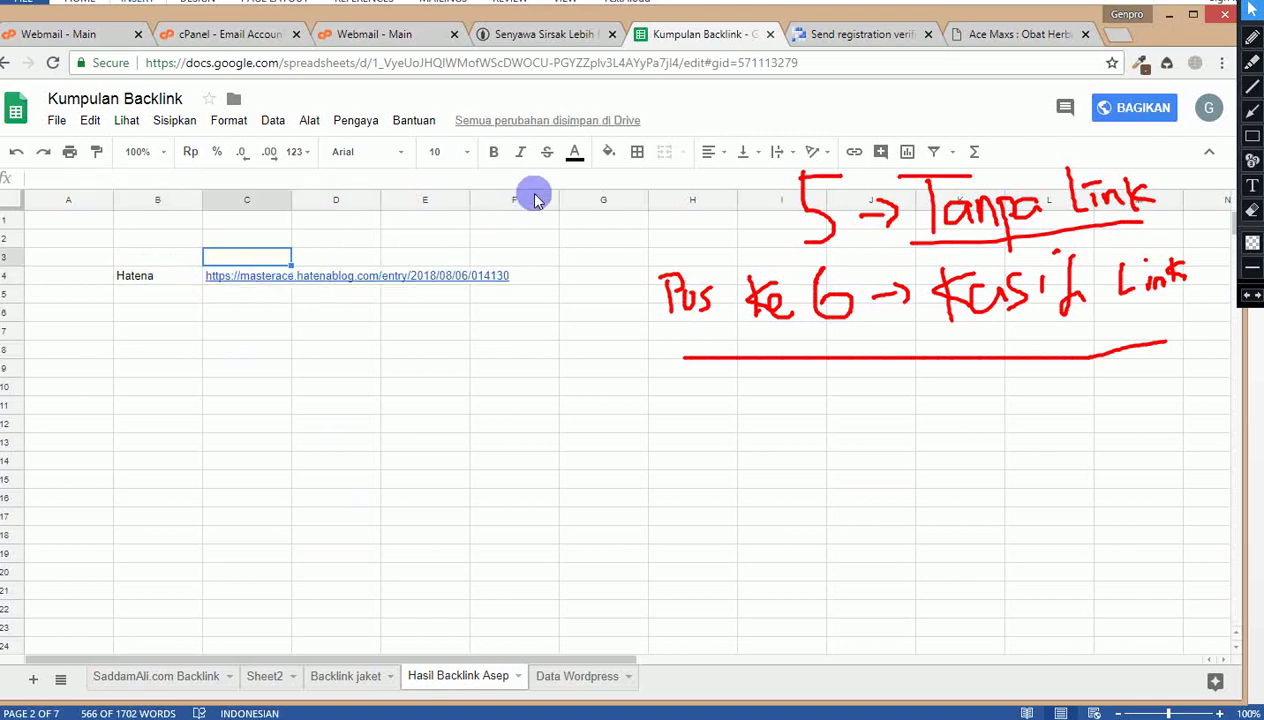
key("Left")
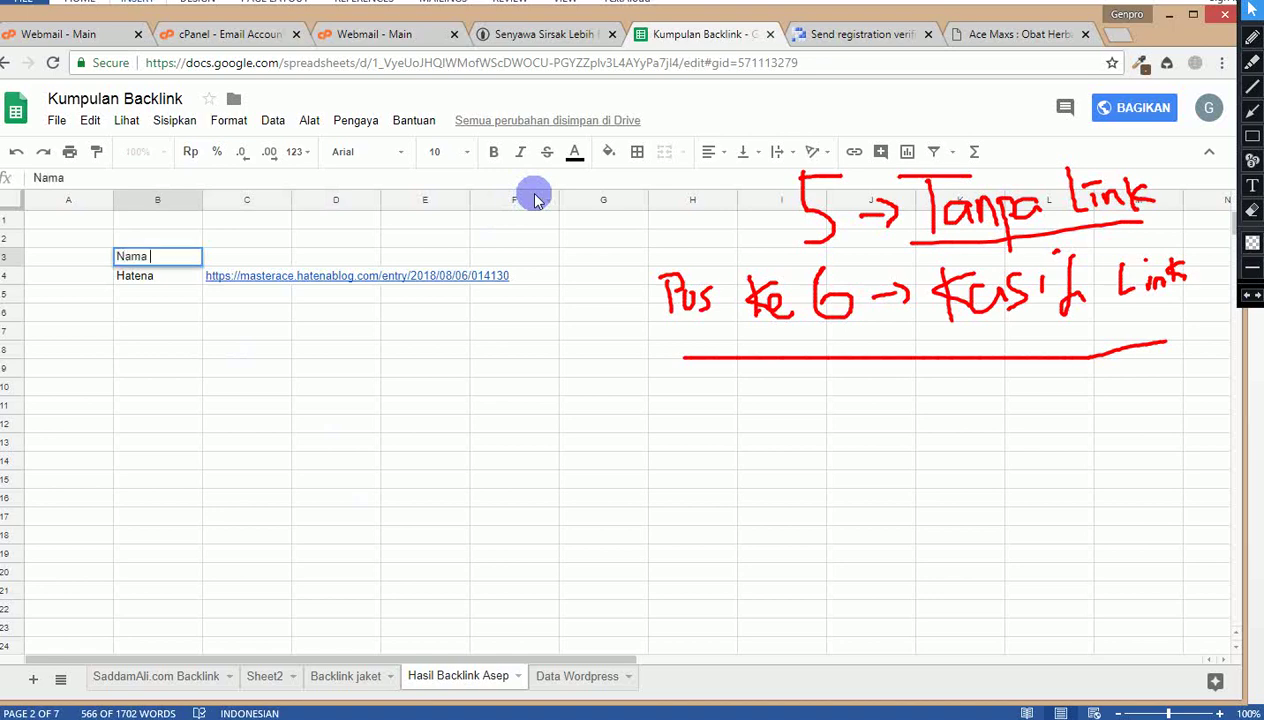
type("Nama Blog")
key("Tab")
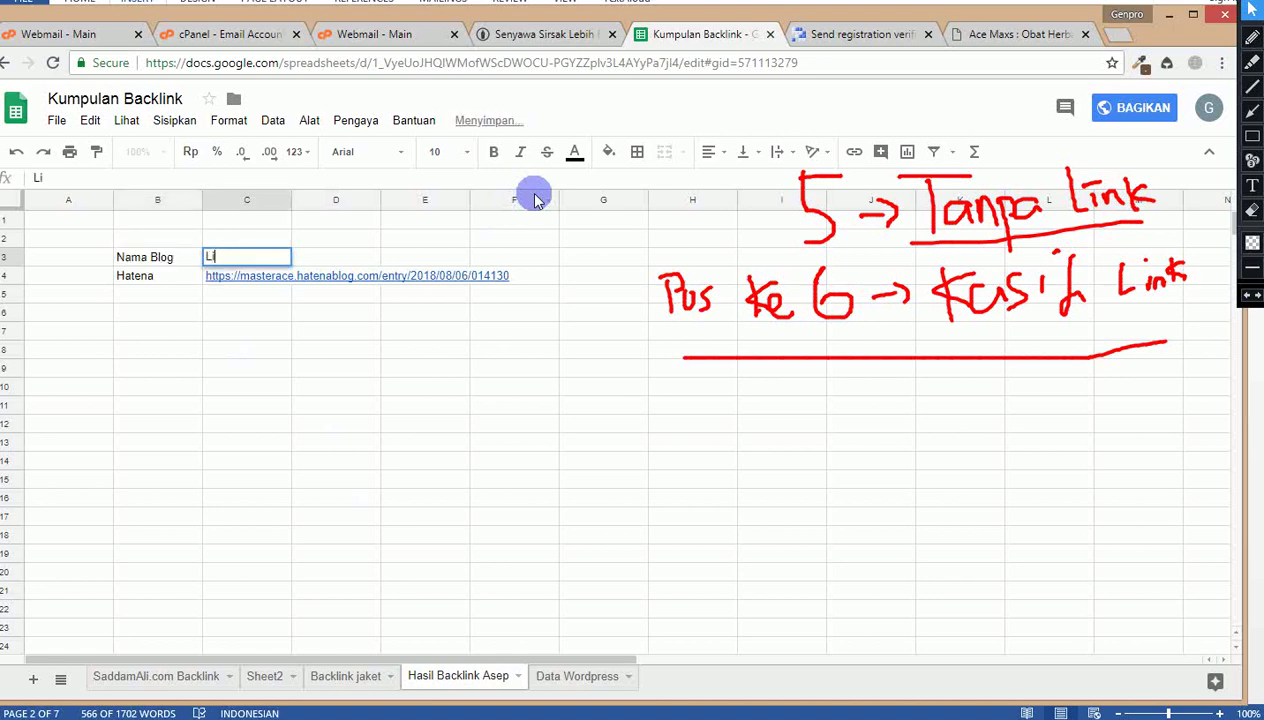
key("Tab")
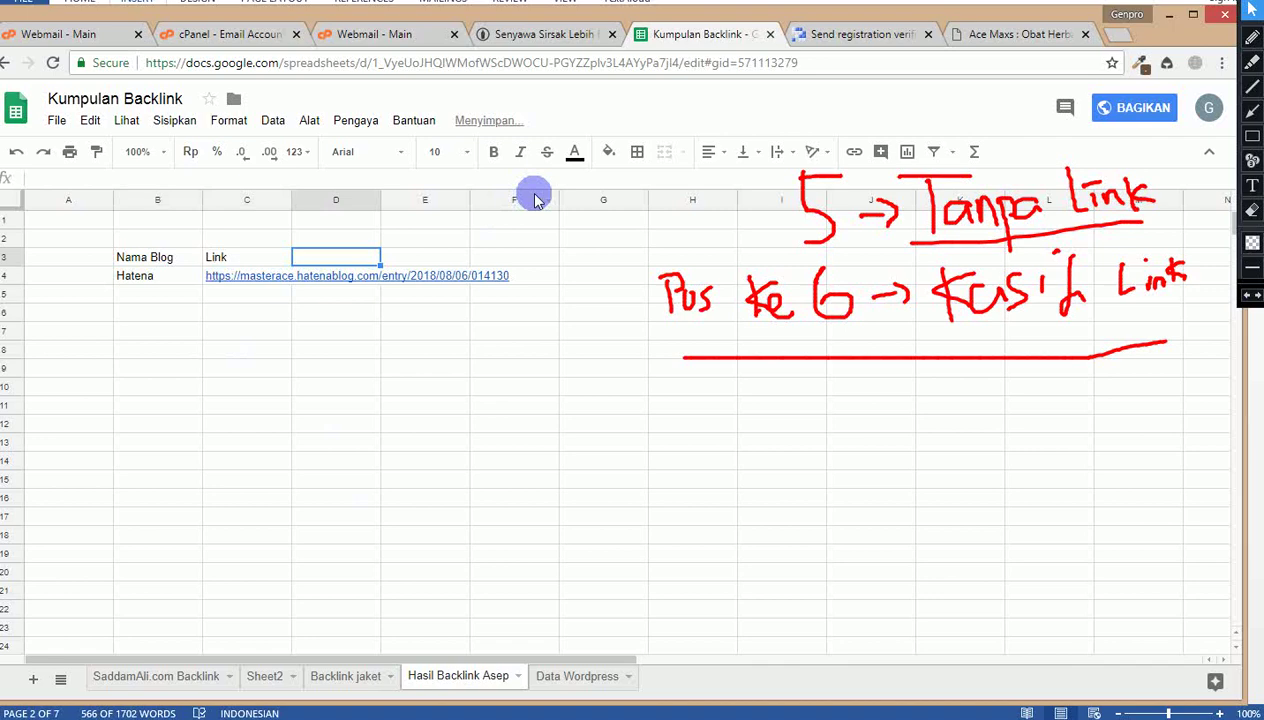
type("Username")
key("Tab")
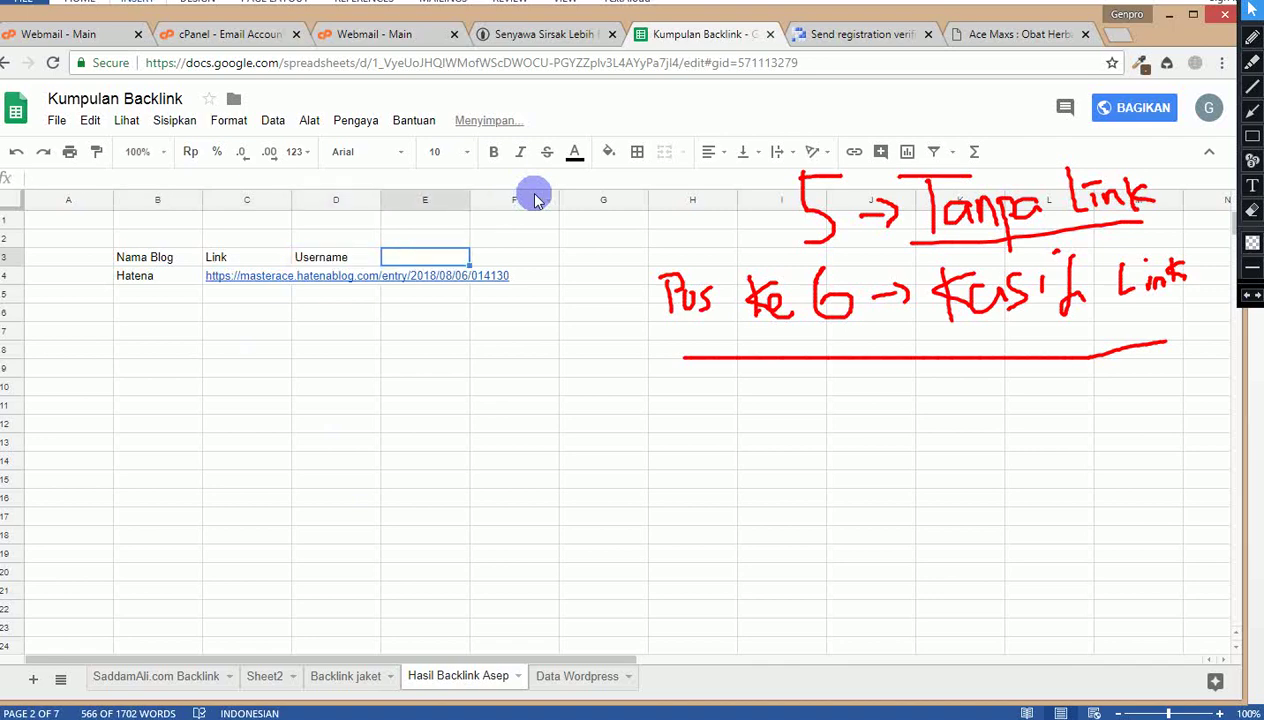
key("Tab")
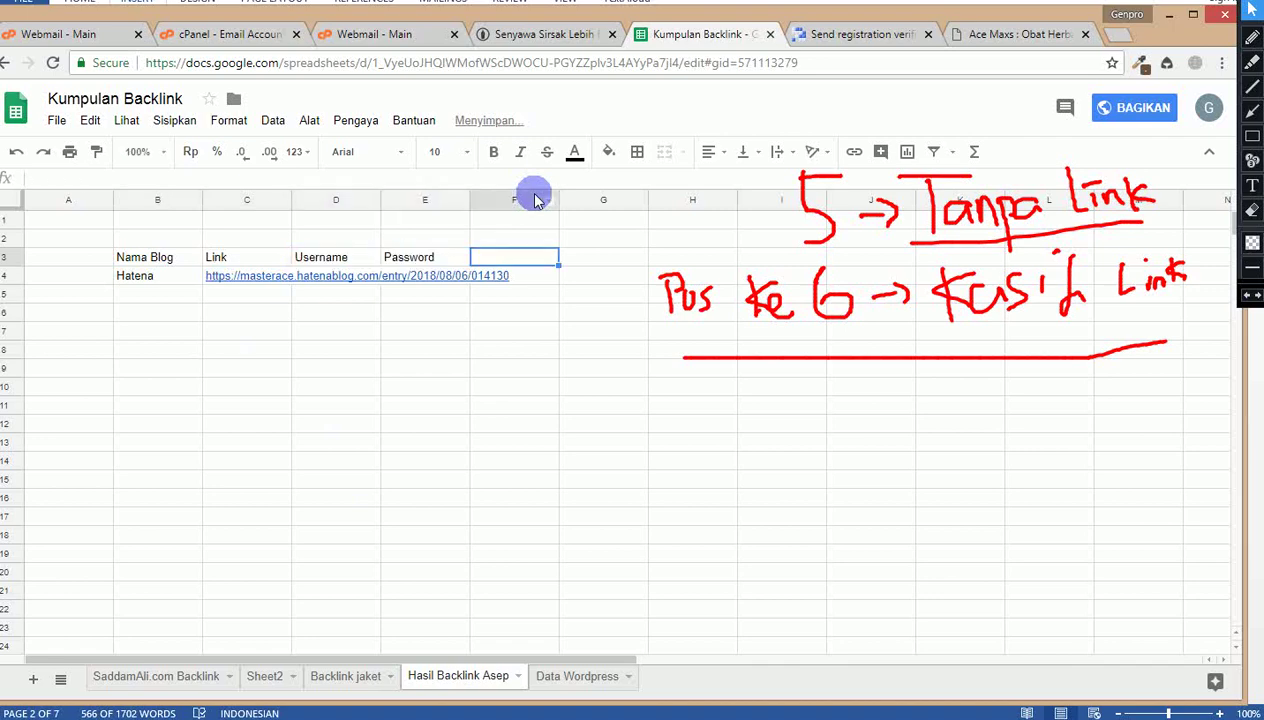
key("Left")
type("Emai")
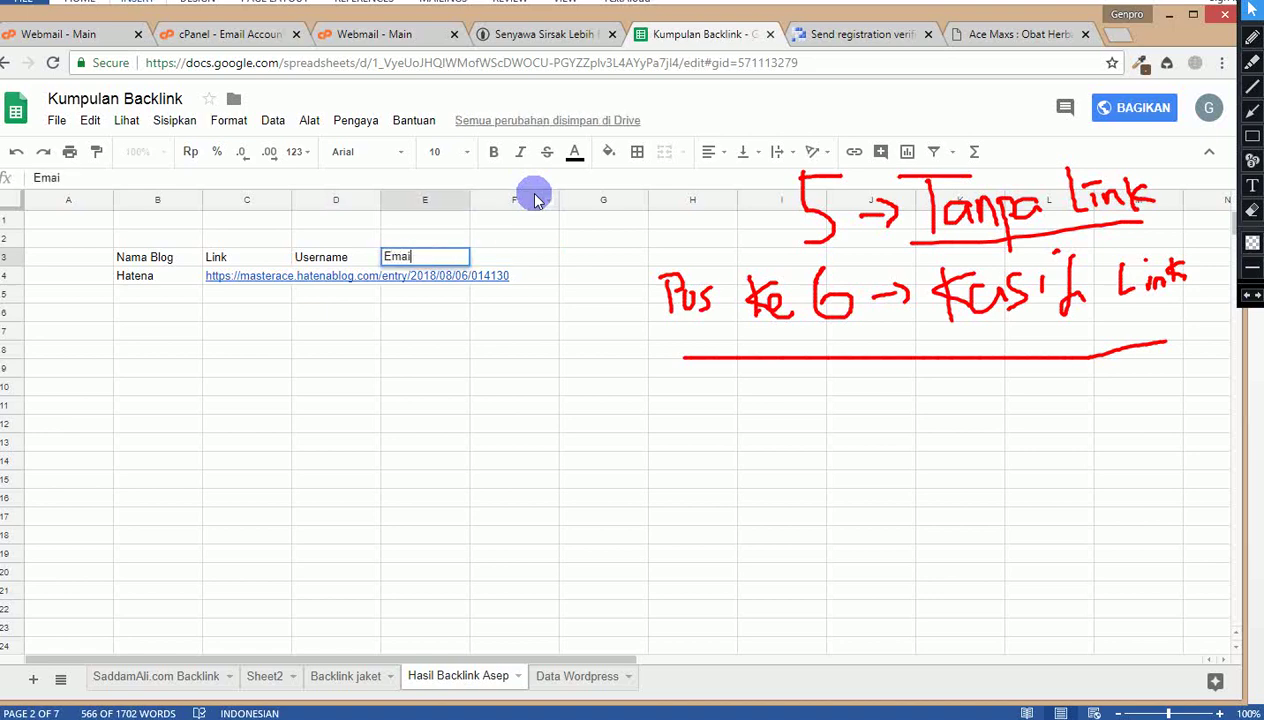
key("Tab")
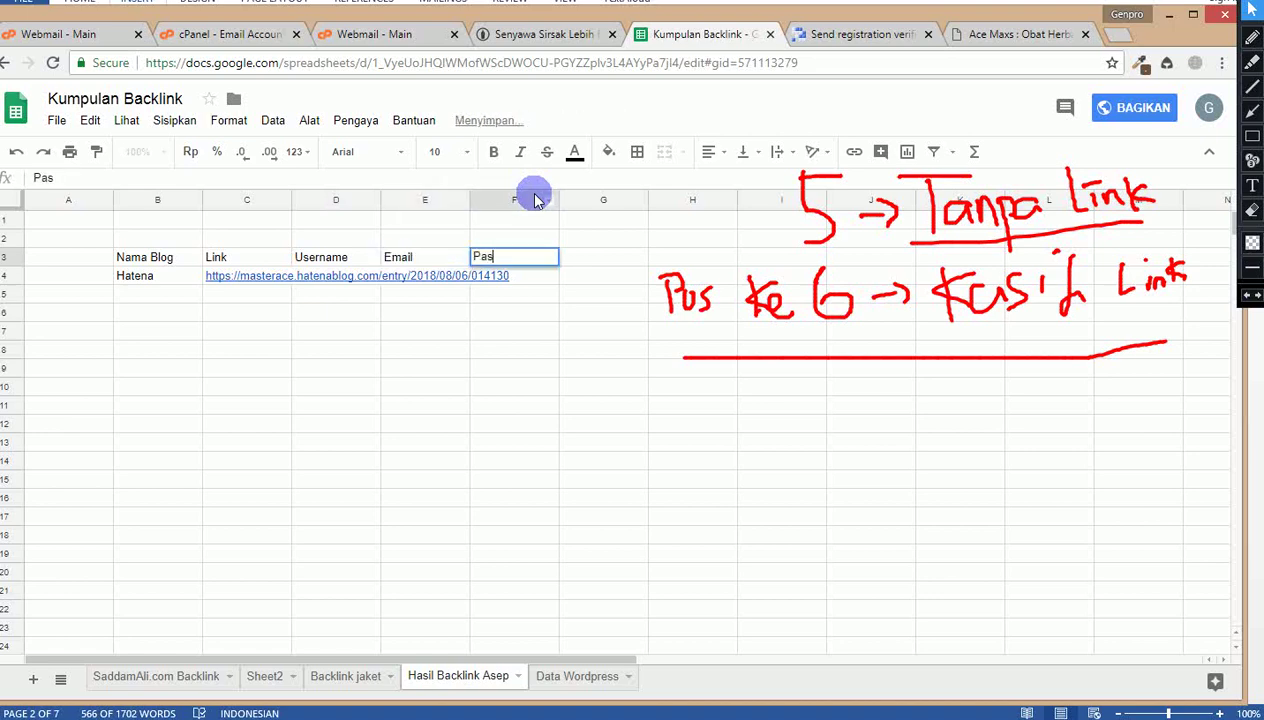
type("Password")
key("Return")
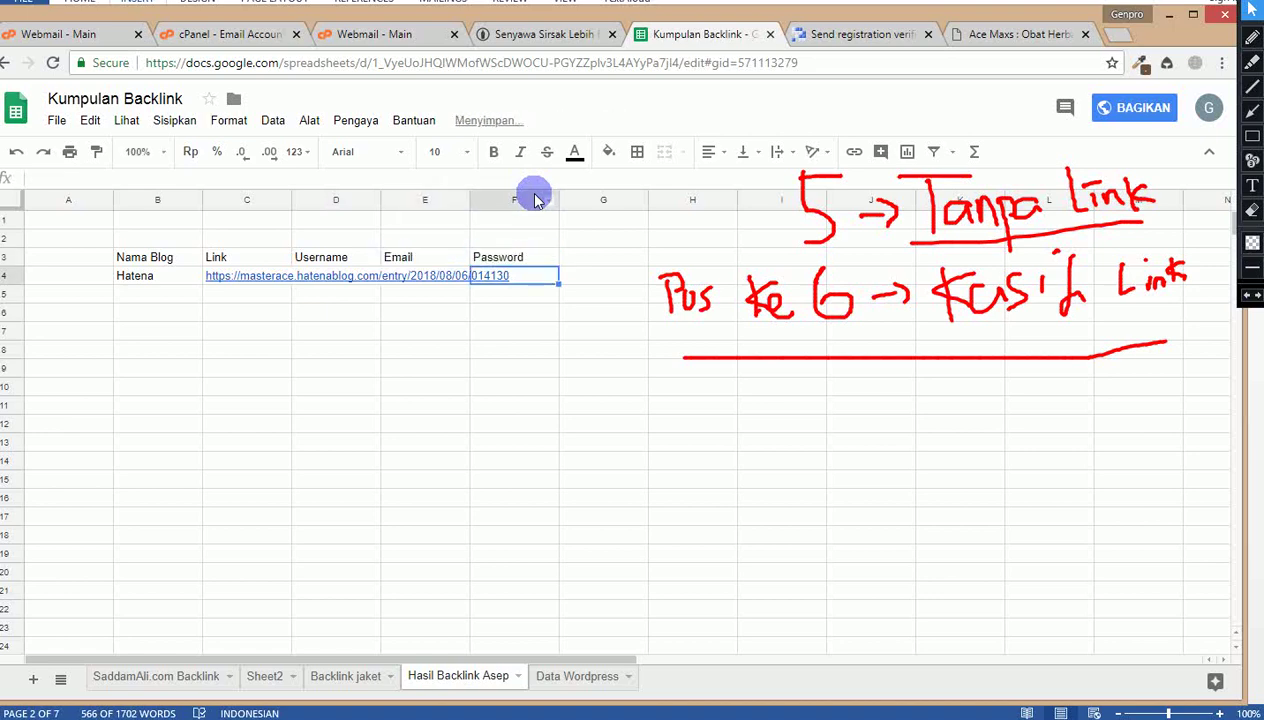
Step: Select the Email cell E4 and check the published Hatena post in its tab
key("Left")
key("Left")
key("Up")
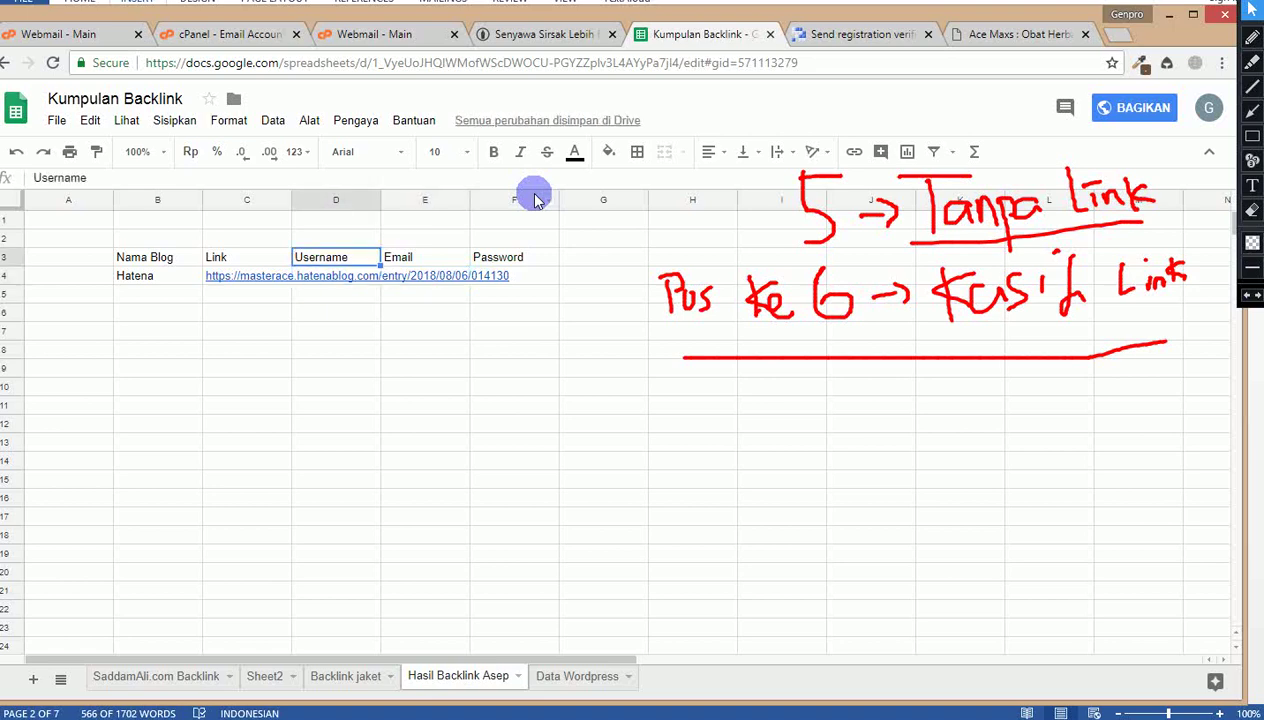
key("Down")
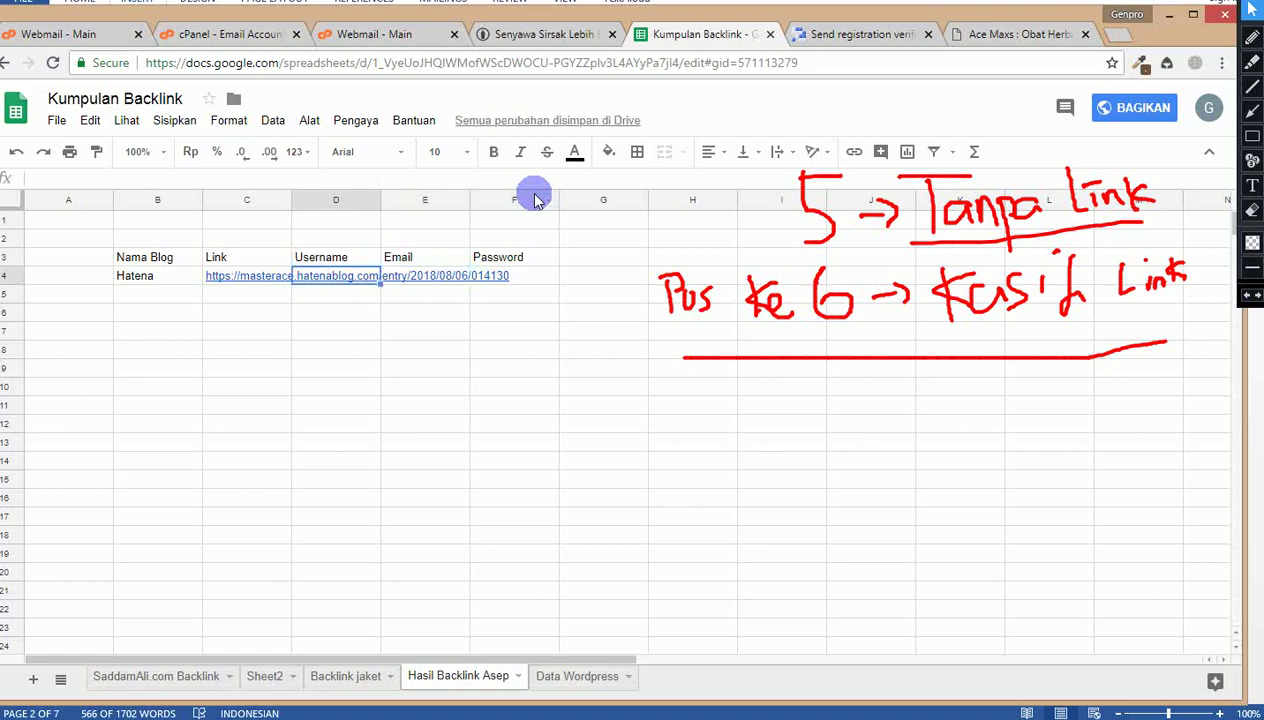
key("Right")
key("Right")
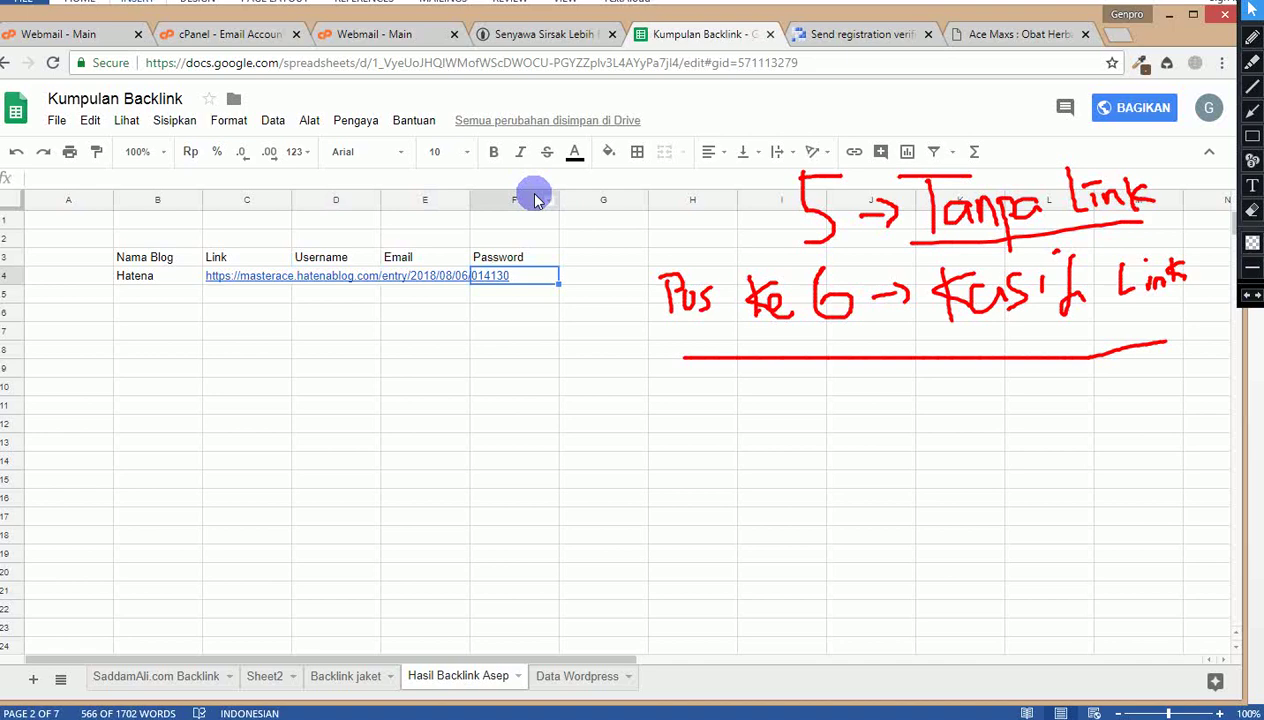
key("Up")
key("Left")
key("Down")
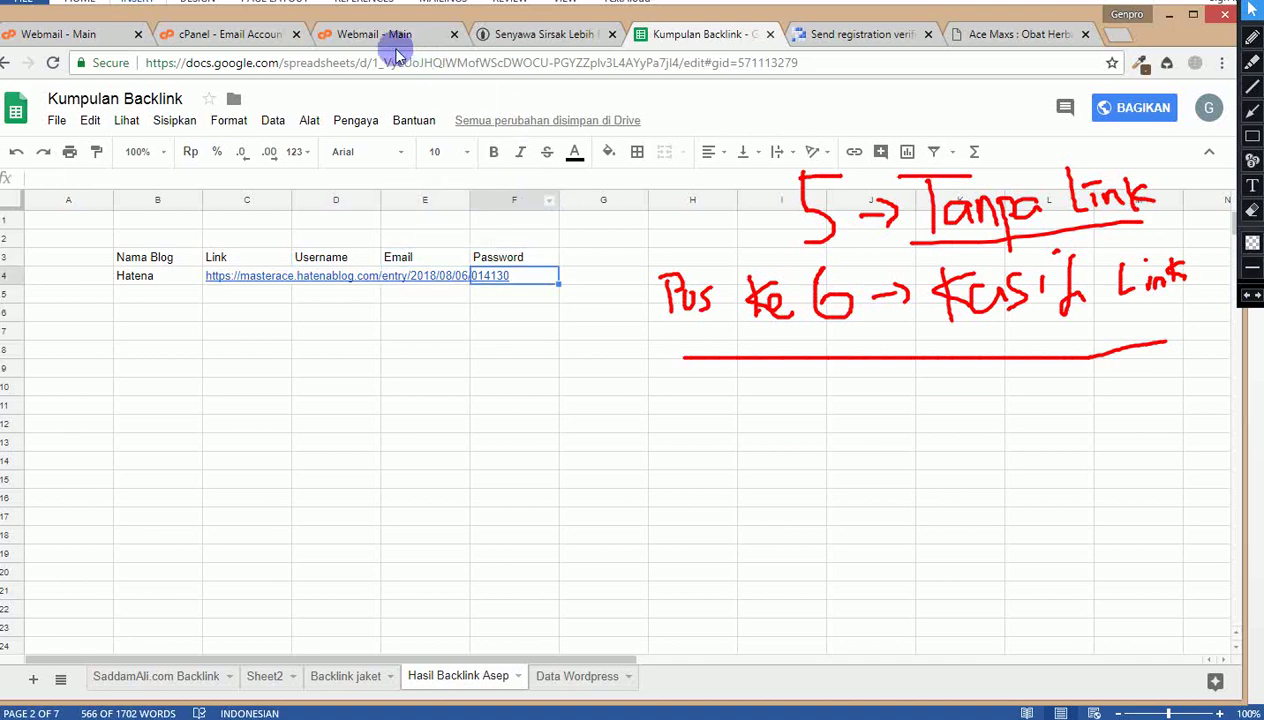
left_click(504, 34)
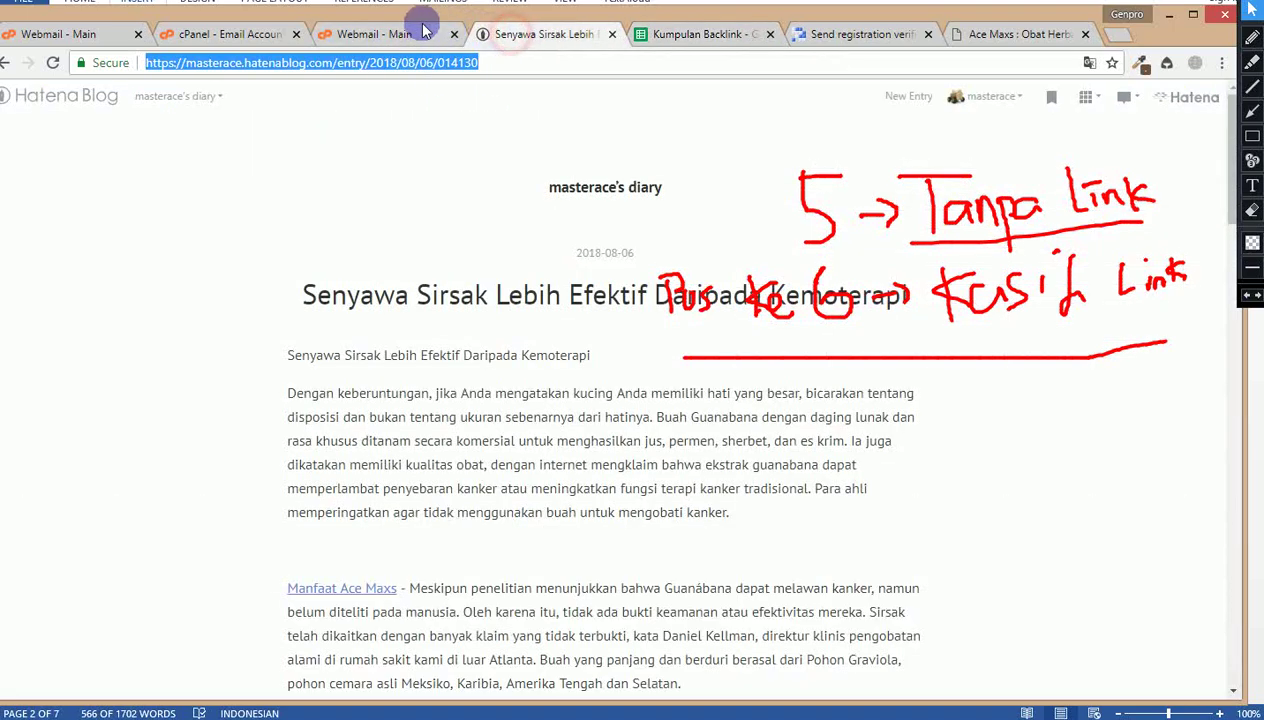
left_click(705, 33)
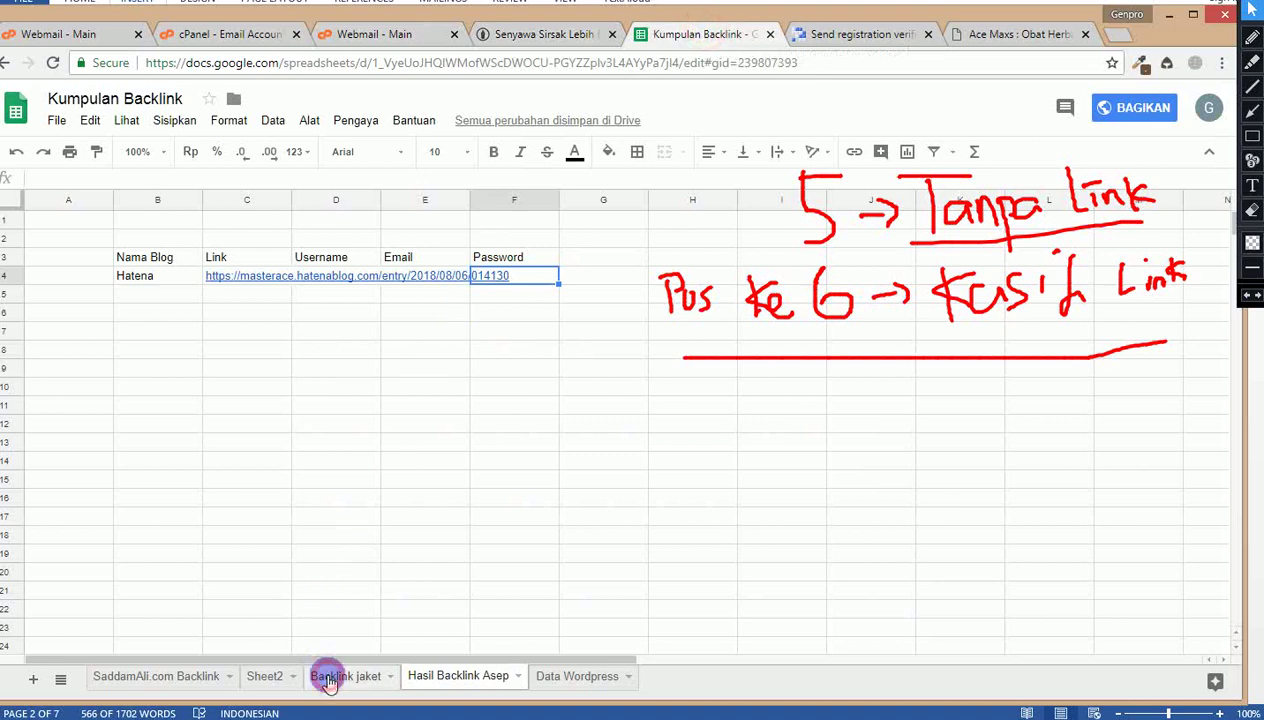
Step: On the Backlink jaket sheet, erase all the red handwritten annotations
left_click(345, 676)
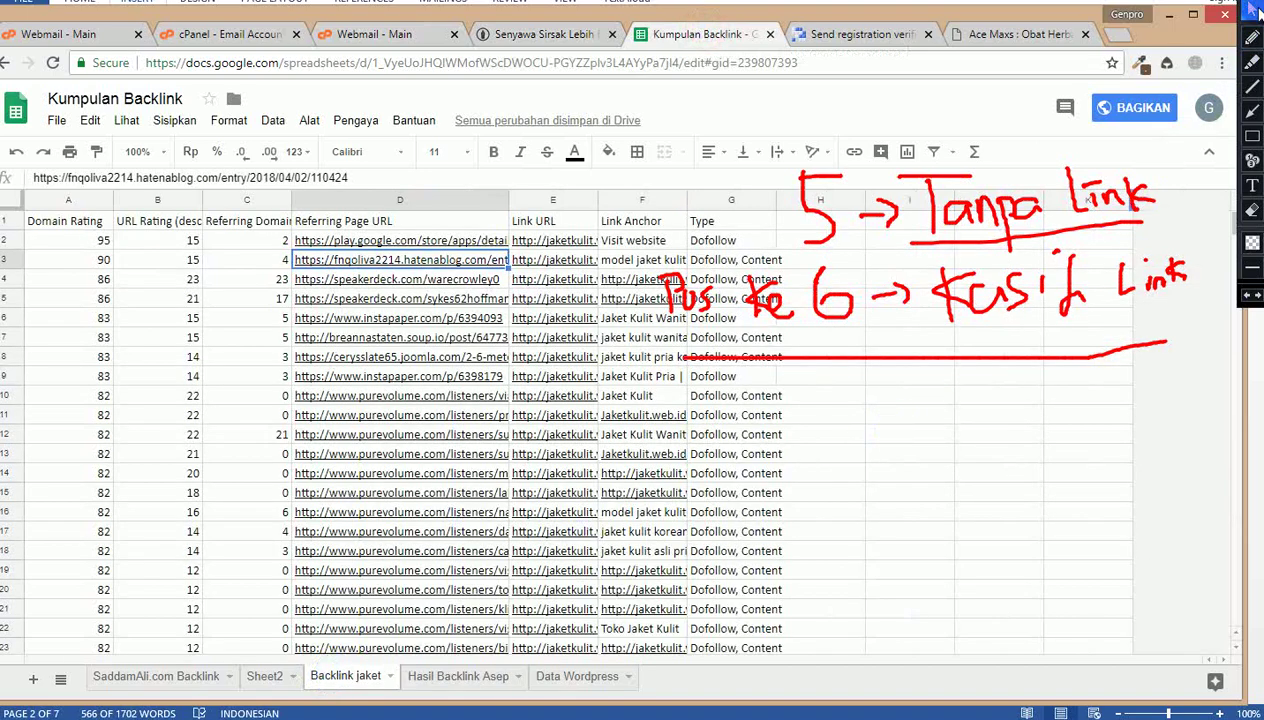
left_click(1250, 210)
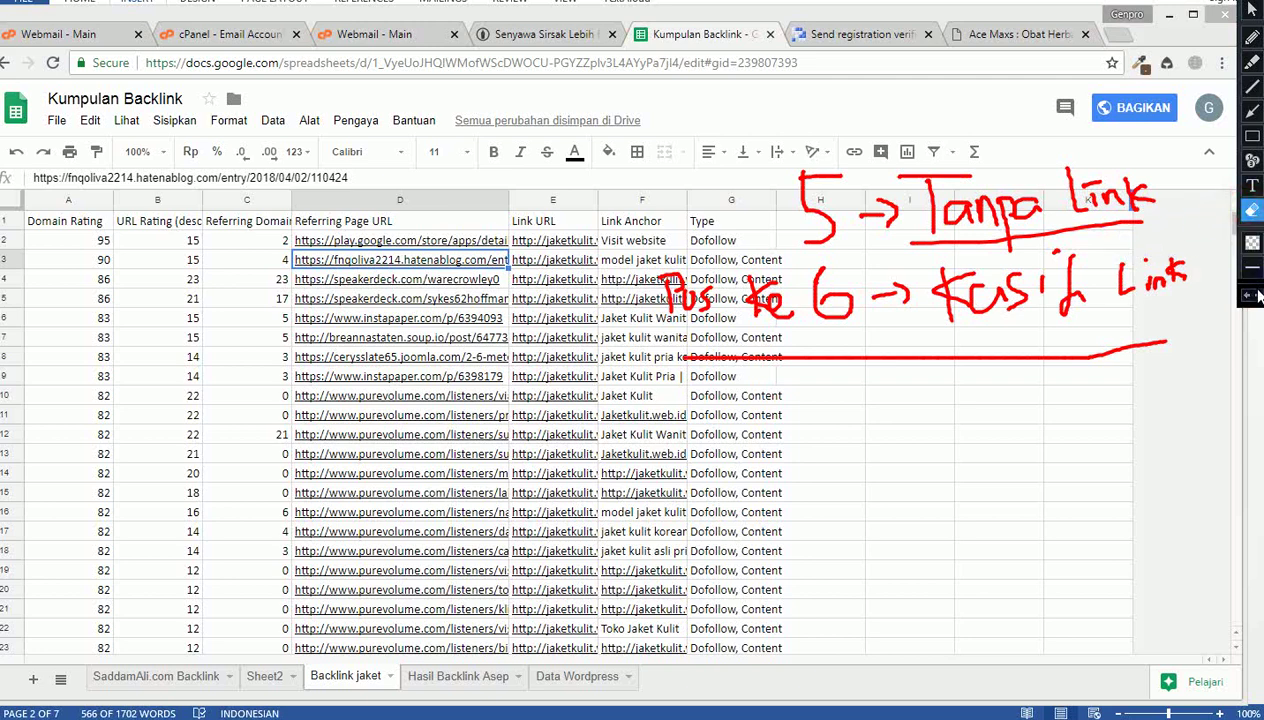
left_click(1252, 297)
left_click(1252, 297)
left_click(1252, 297)
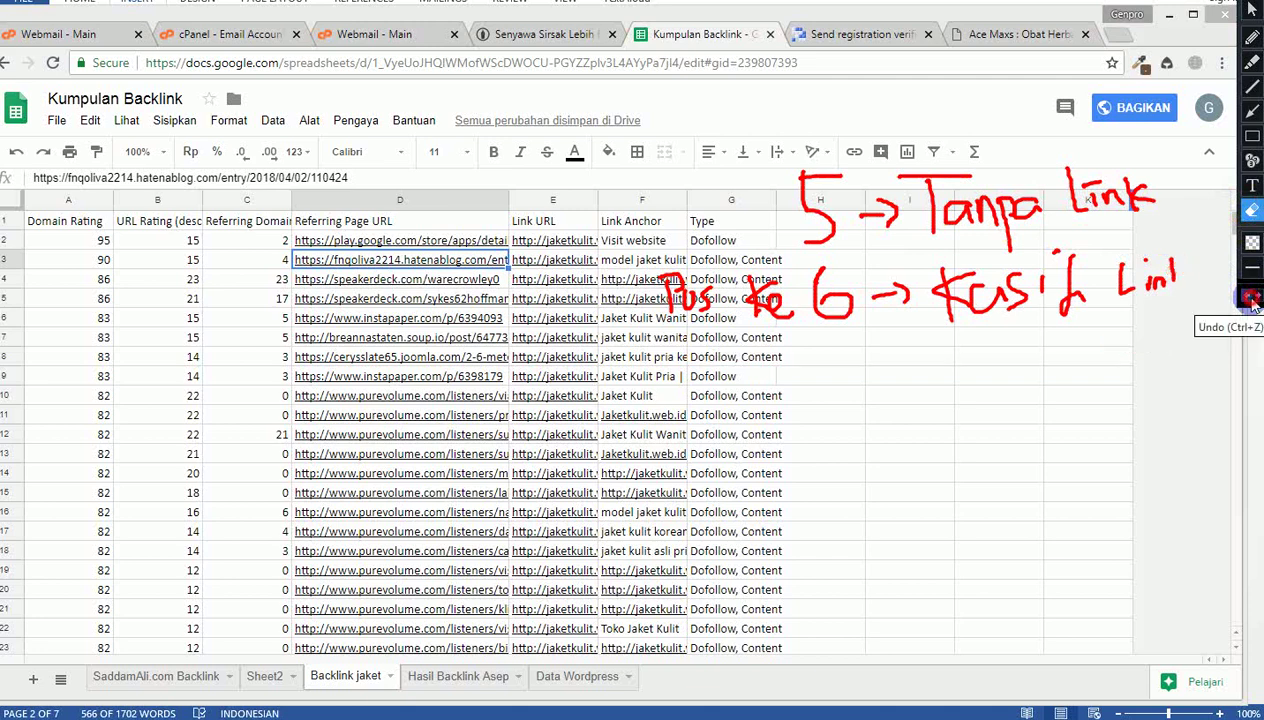
left_click(1252, 297)
left_click(1252, 297)
mouse_move(1083, 285)
left_mouse_down()
mouse_move(950, 280)
mouse_move(1040, 290)
left_mouse_up()
left_click_drag(636, 130, 1171, 400)
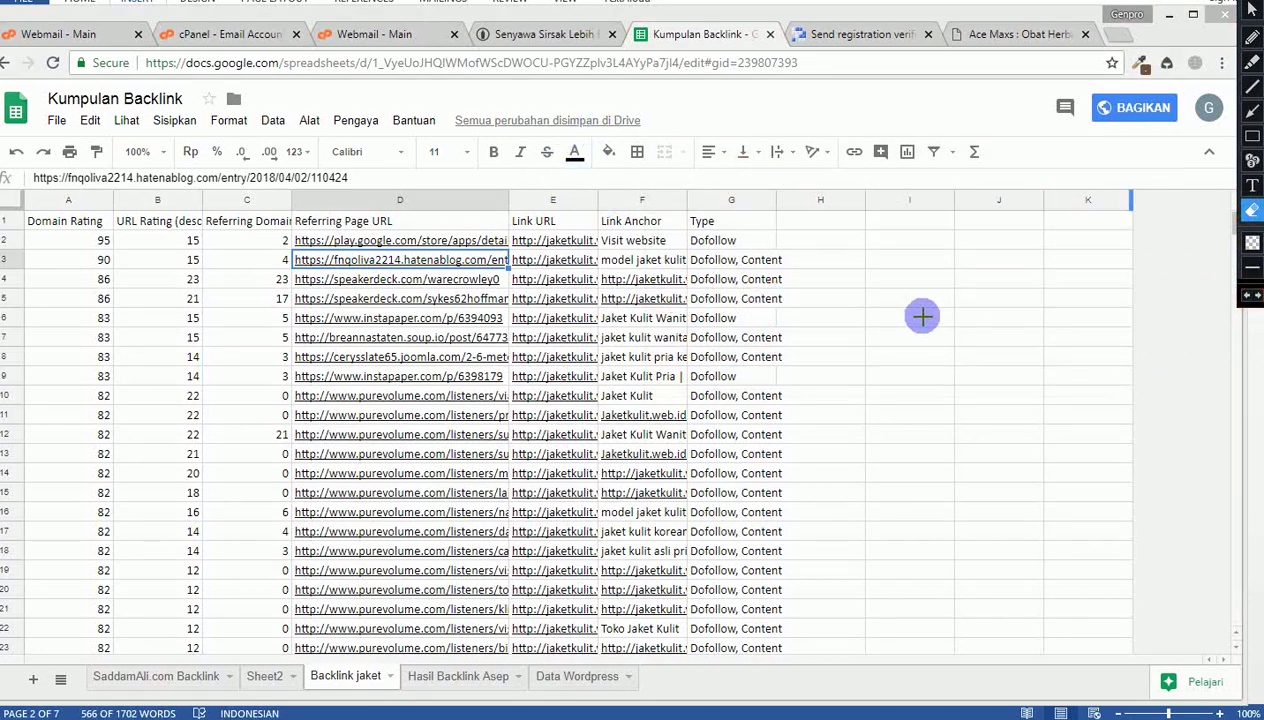
Step: Open the soup.io referring page linked in D7 in a new tab
left_click(1252, 5)
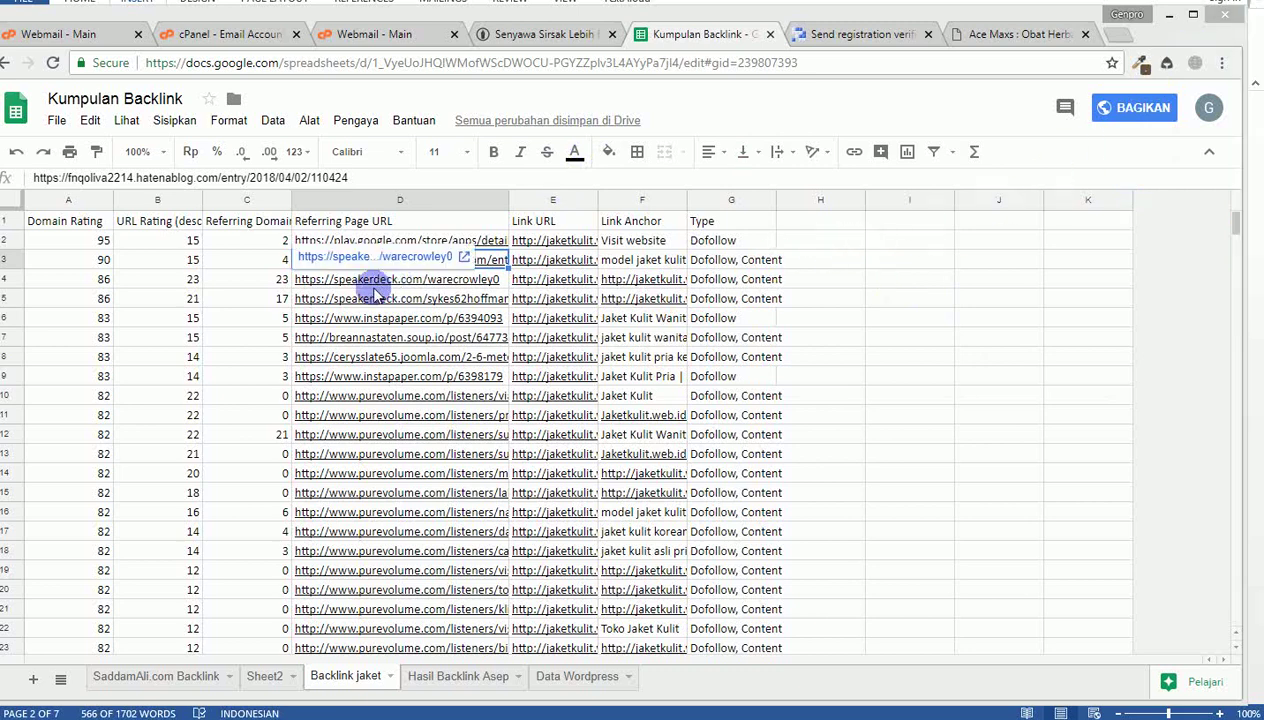
left_click(363, 340)
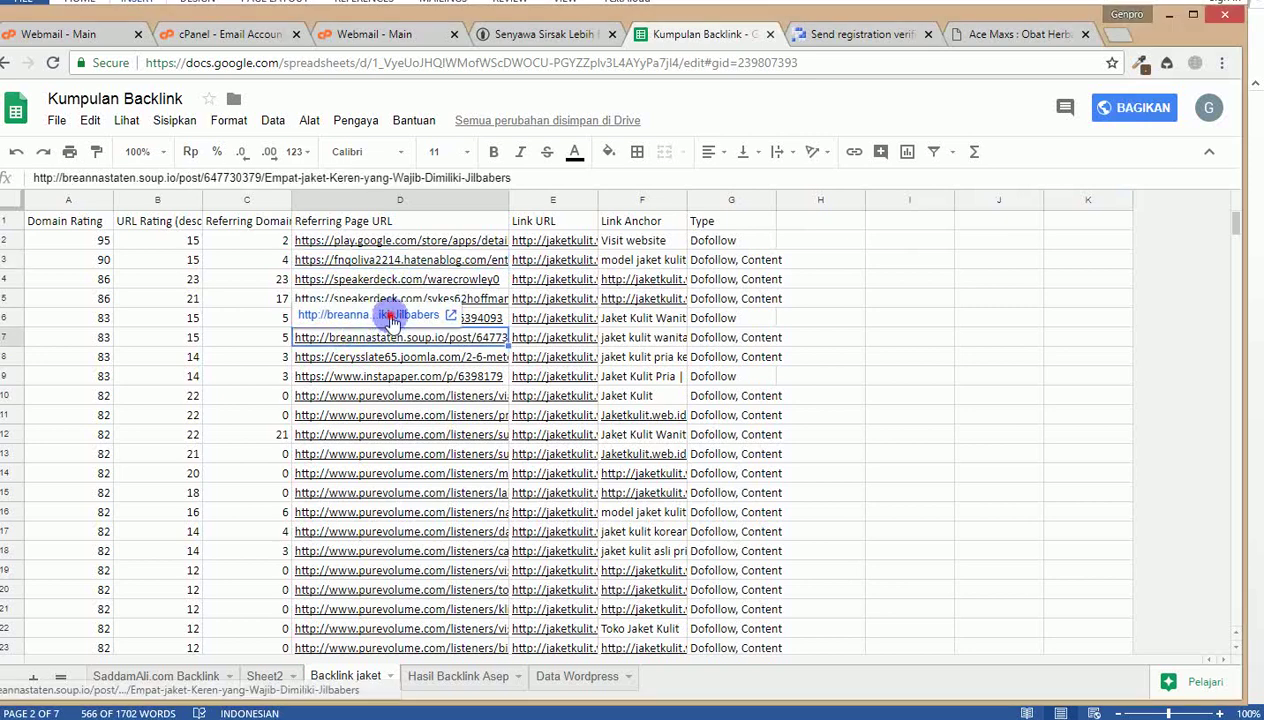
left_click(388, 316)
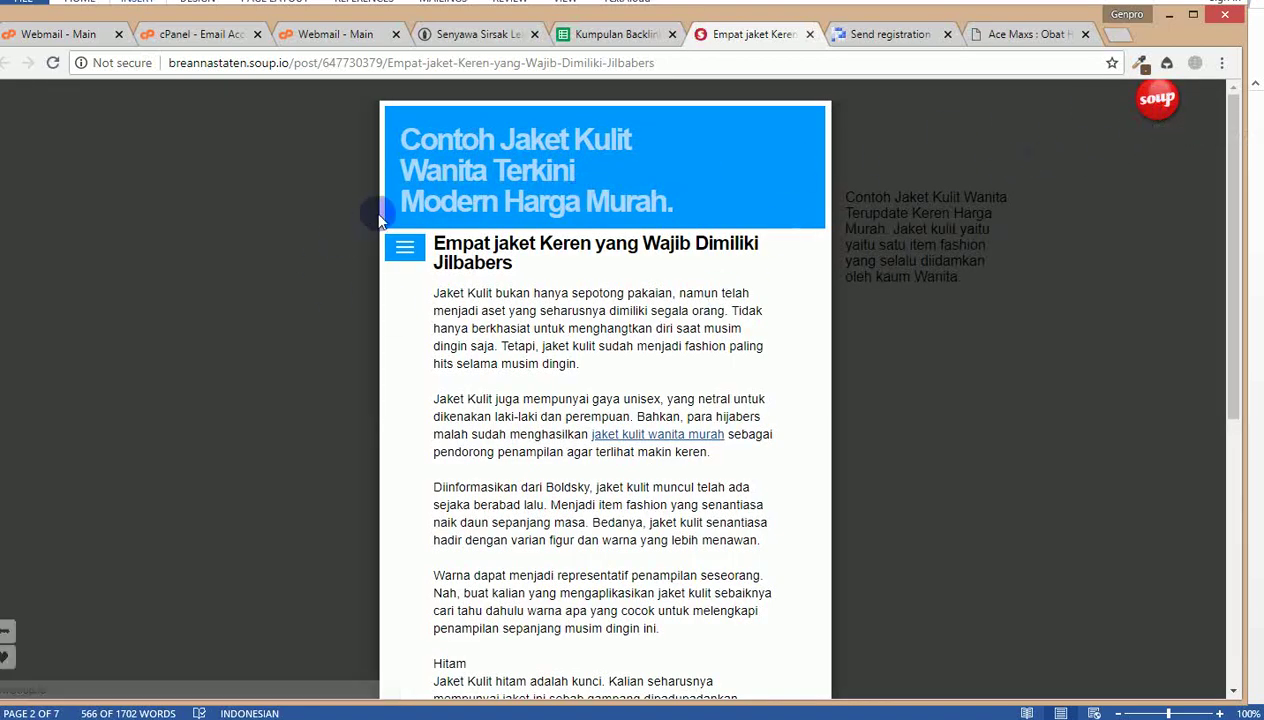
Step: Go to the Soup.io sign-up form and enter the new username
left_click(1158, 103)
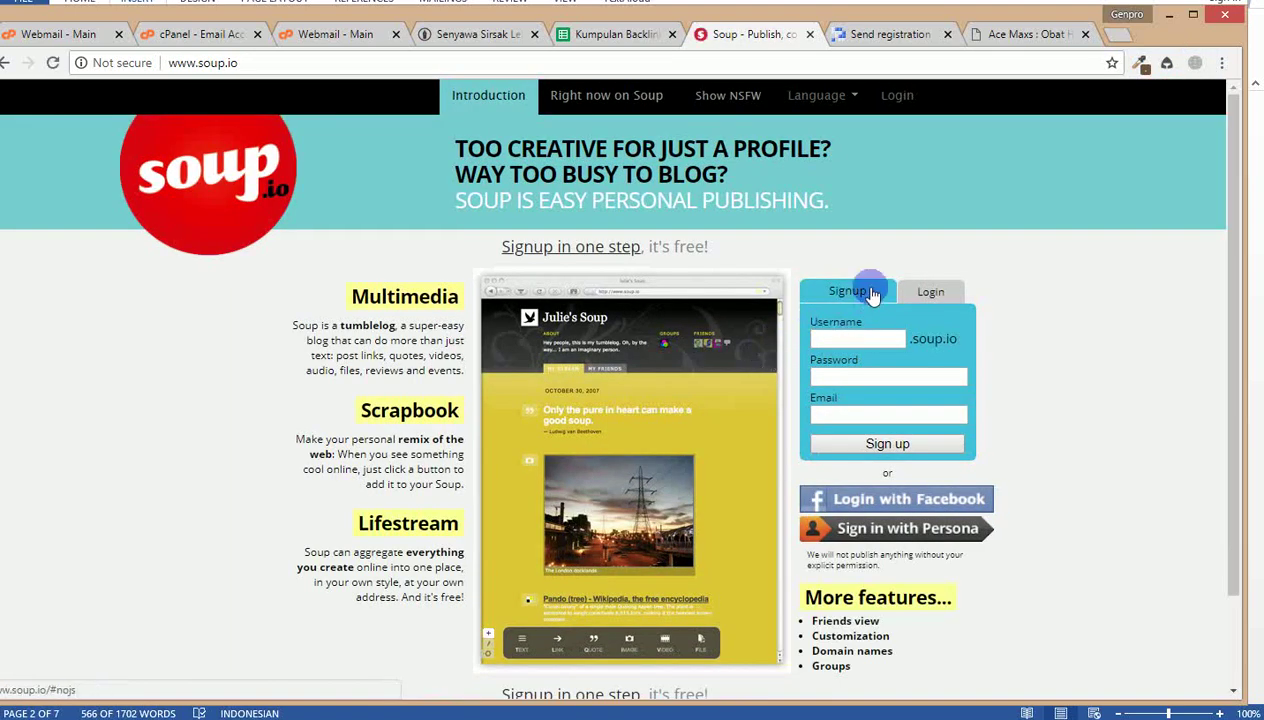
left_click(870, 291)
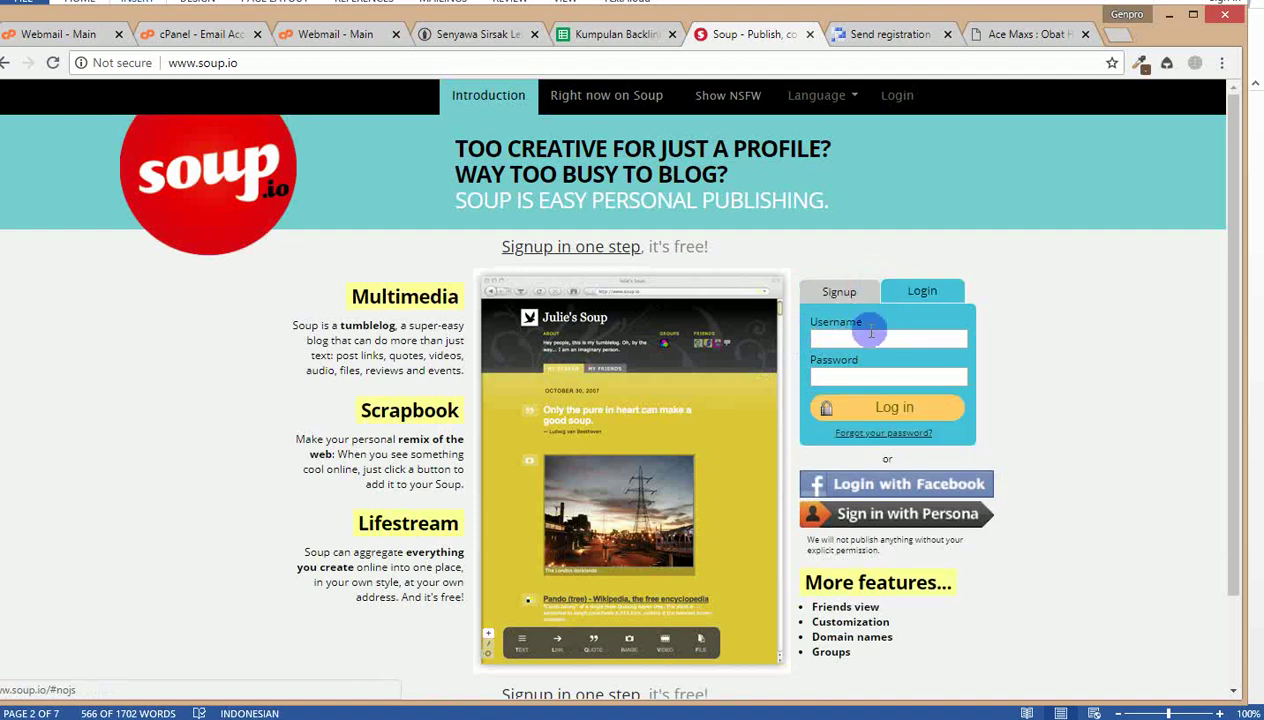
left_click(891, 291)
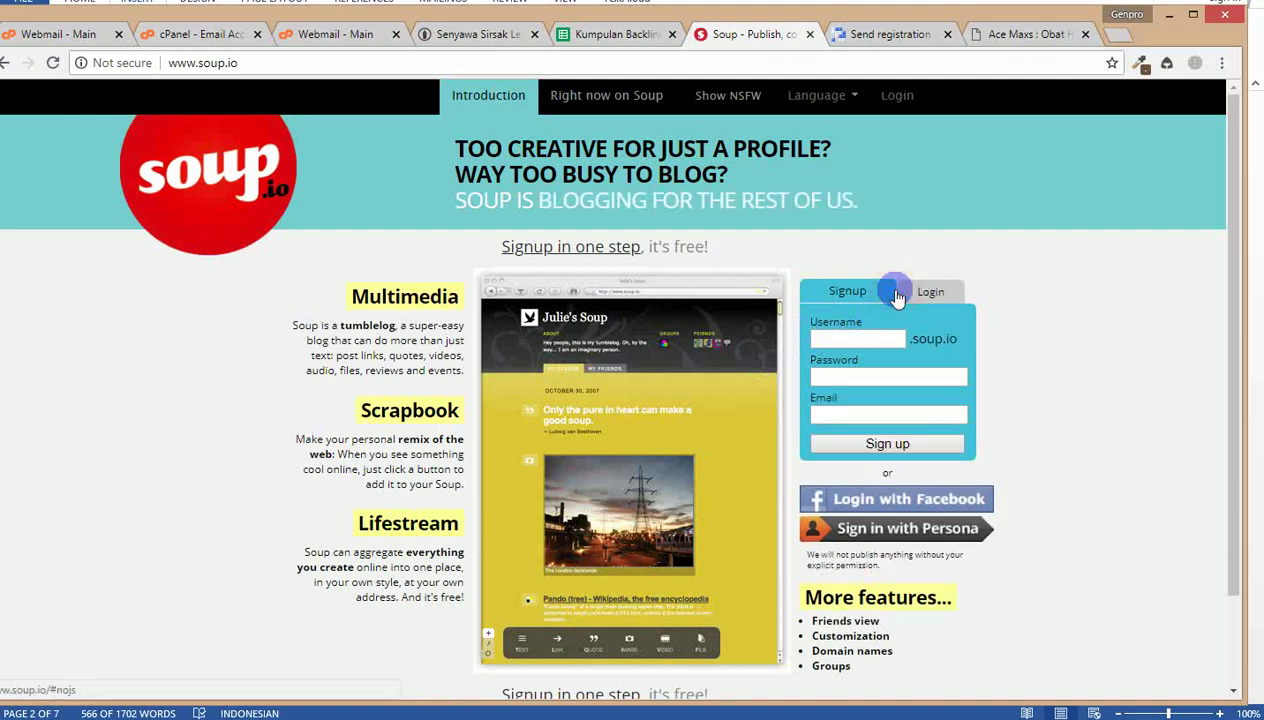
left_click(869, 338)
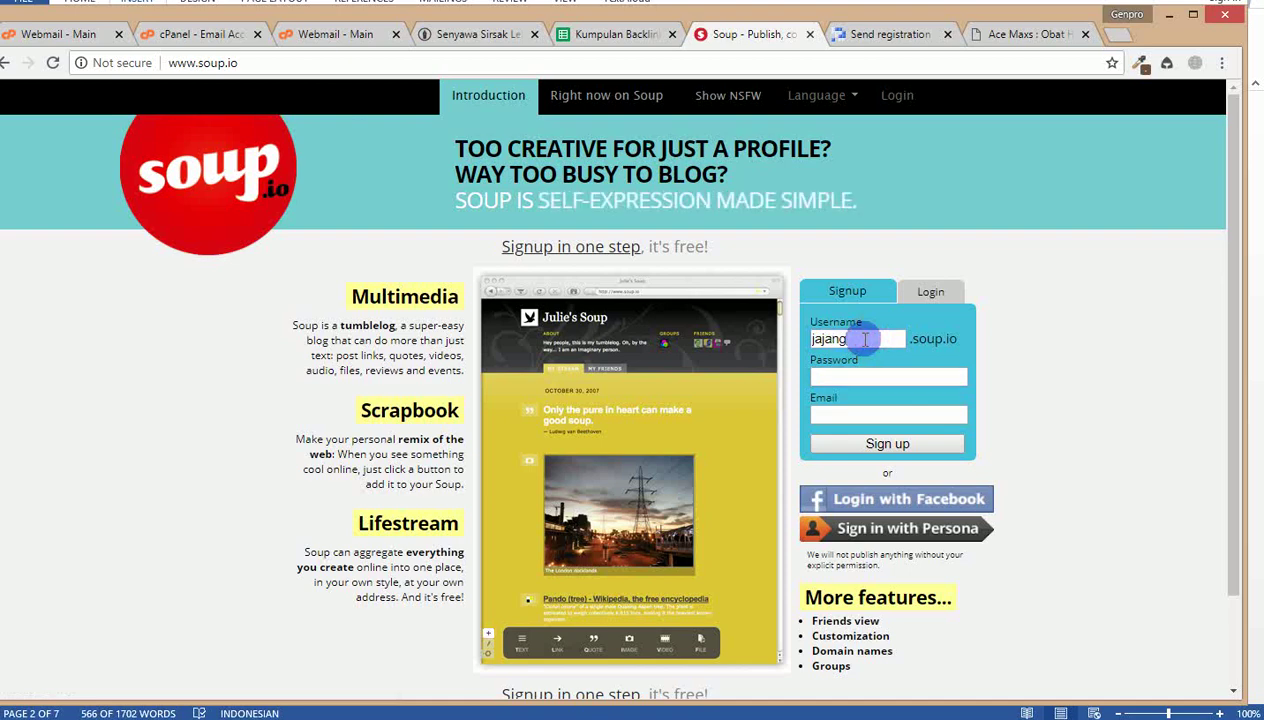
type("jajangok")
key("Tab")
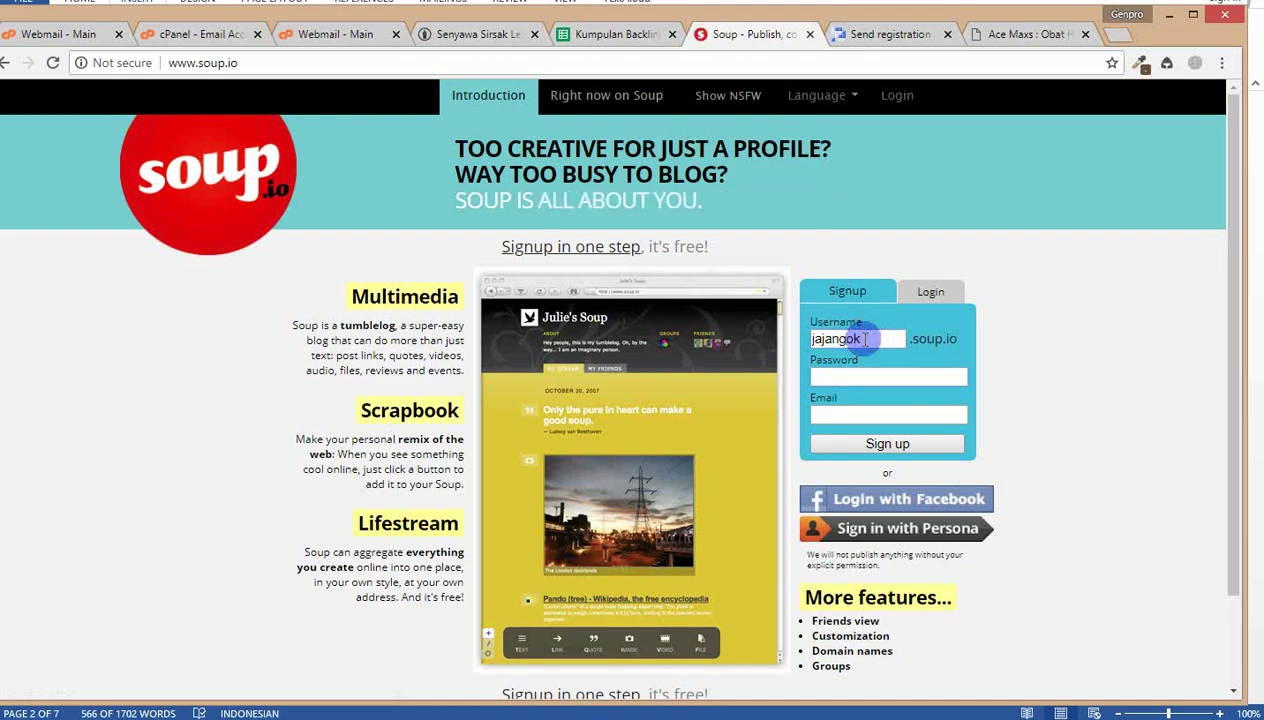
type("a")
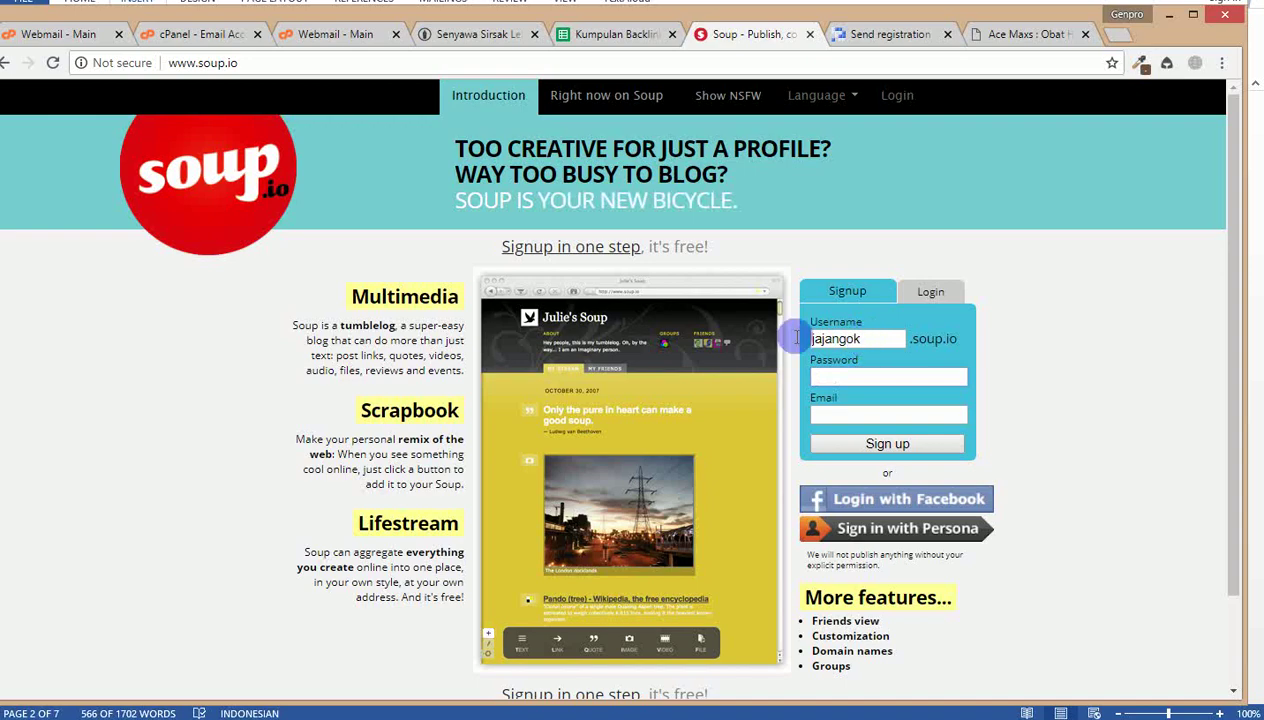
Step: Paste the e-mail stored in B2 of the Data Wordpress sheet into Soup's Email field
left_click(630, 38)
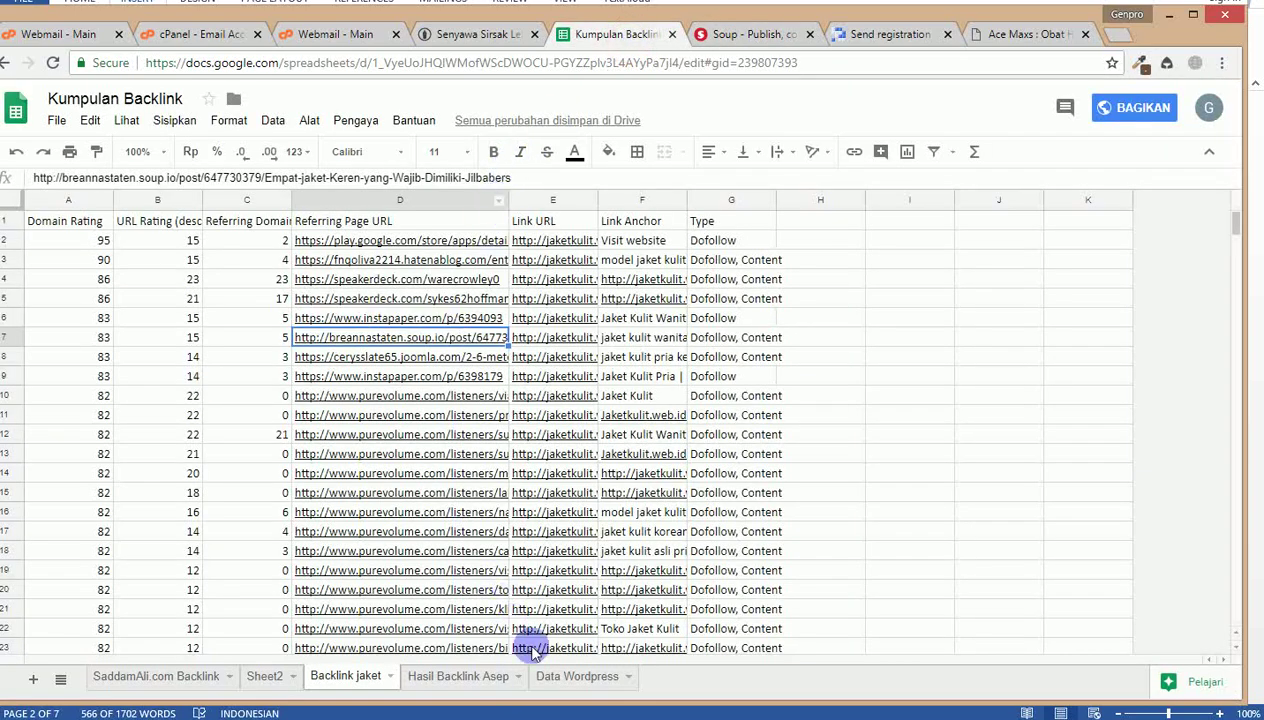
left_click(475, 688)
left_click(225, 240)
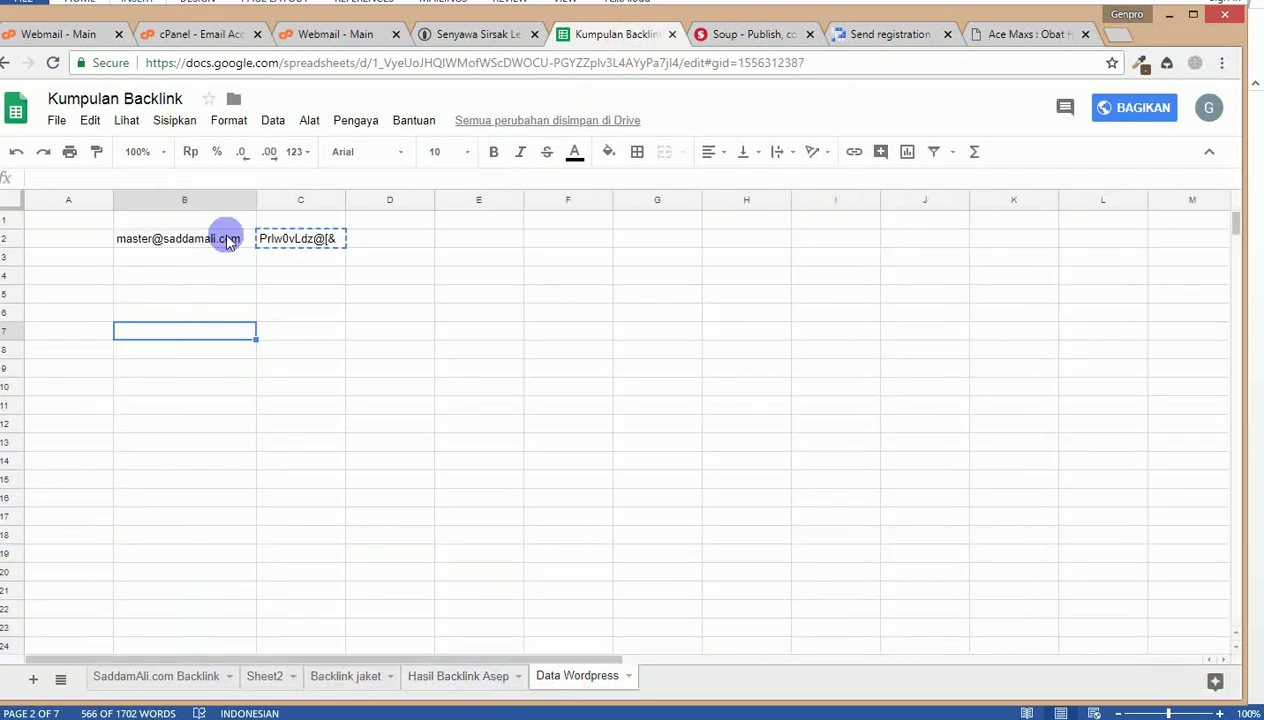
left_click(745, 34)
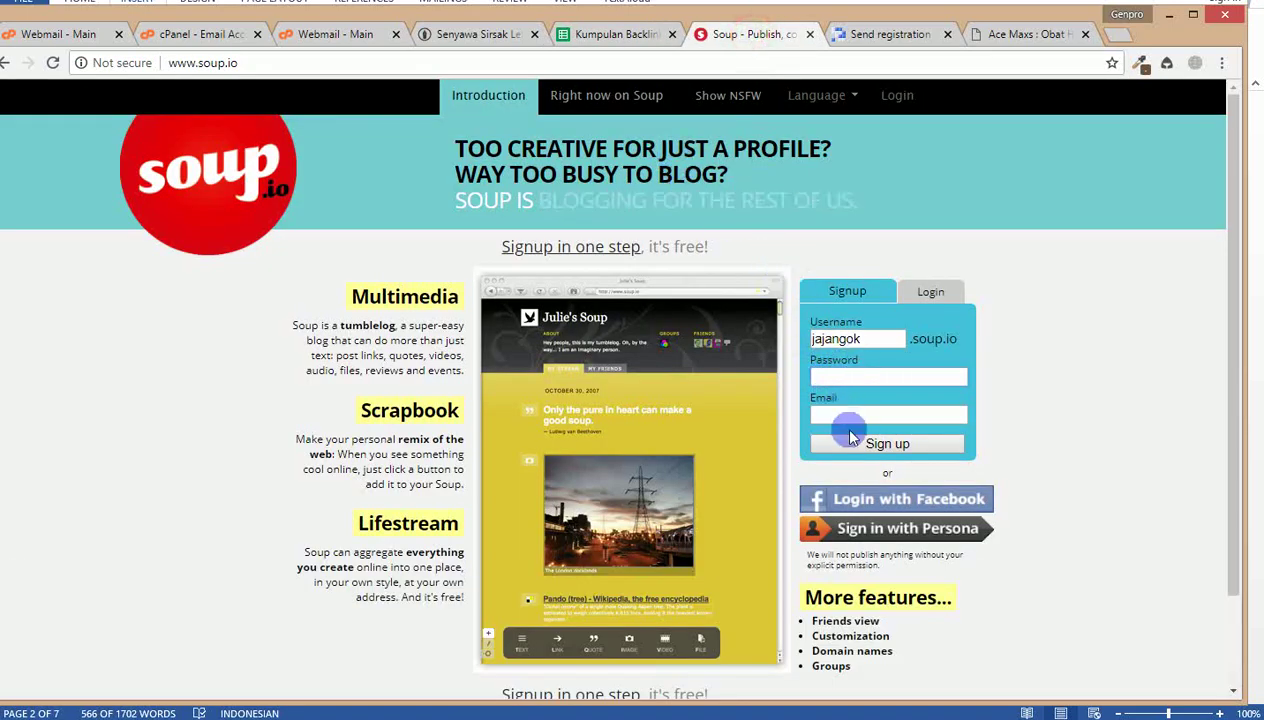
left_click(838, 414)
key("ctrl+v")
Step: Copy the stored password from C2 into the Password field and submit the sign-up
left_click(612, 34)
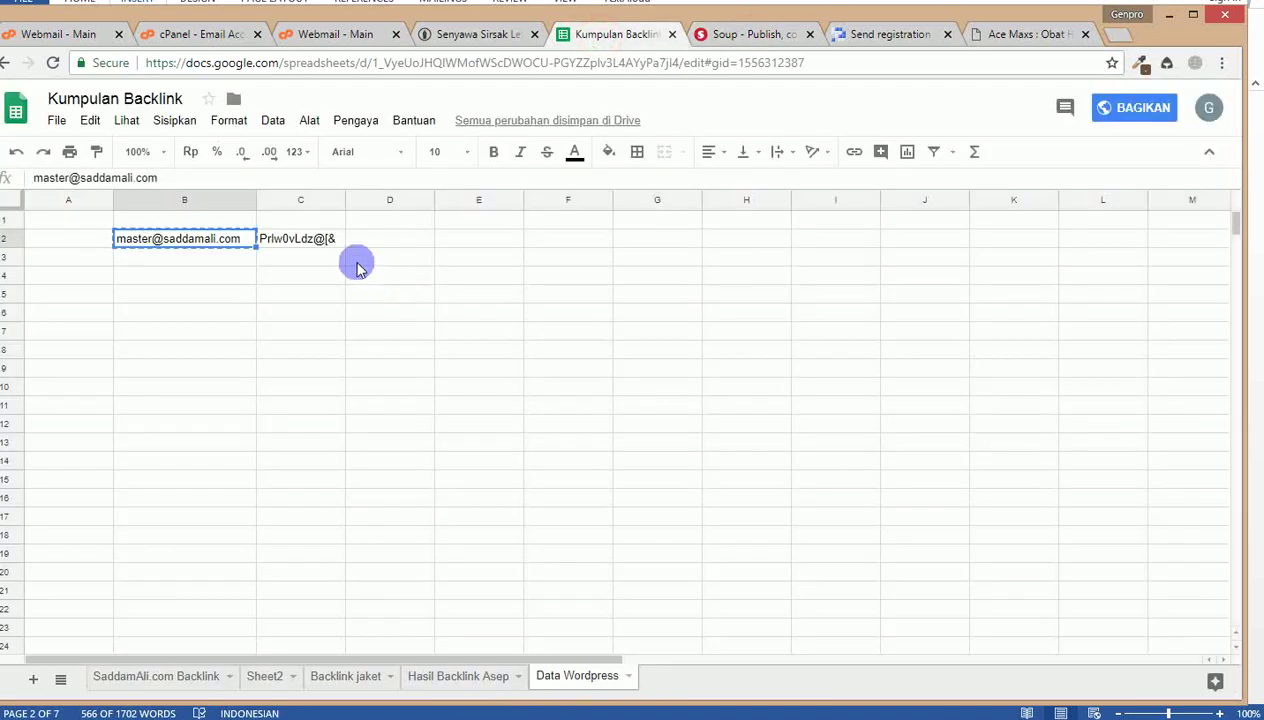
left_click(287, 236)
key("ctrl+c")
left_click(745, 34)
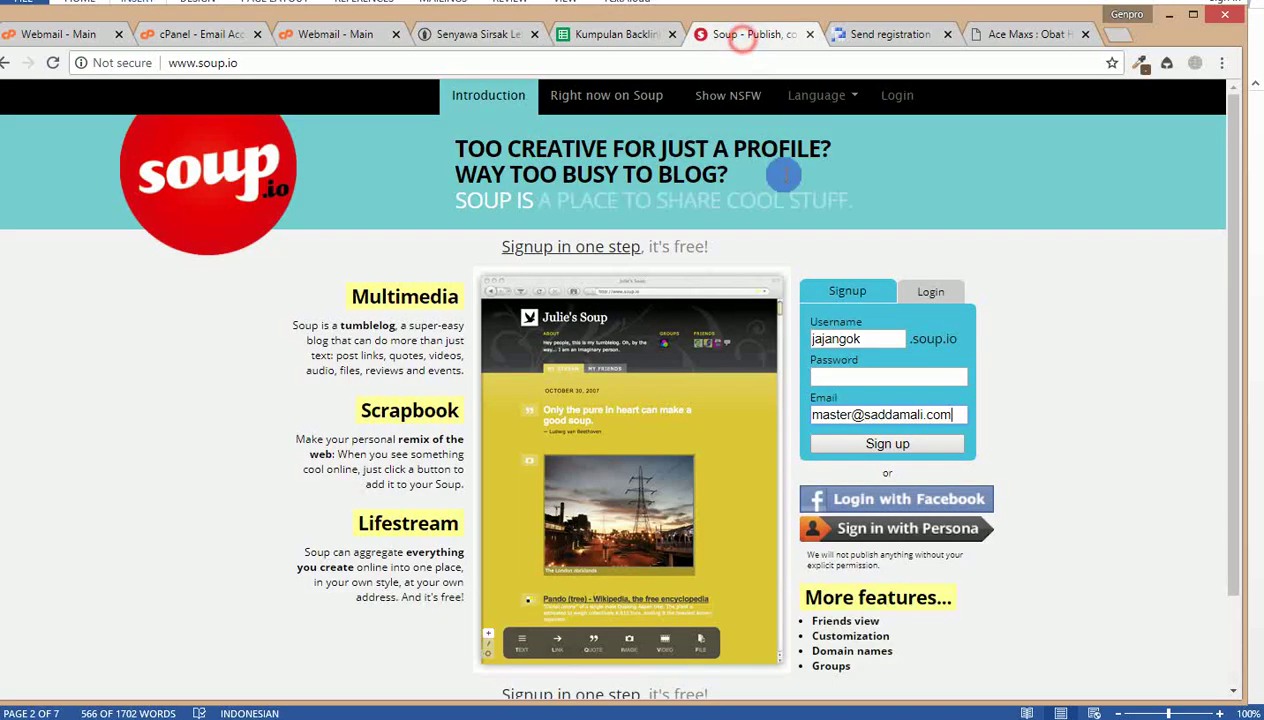
left_click(840, 376)
key("ctrl+v")
left_click(877, 445)
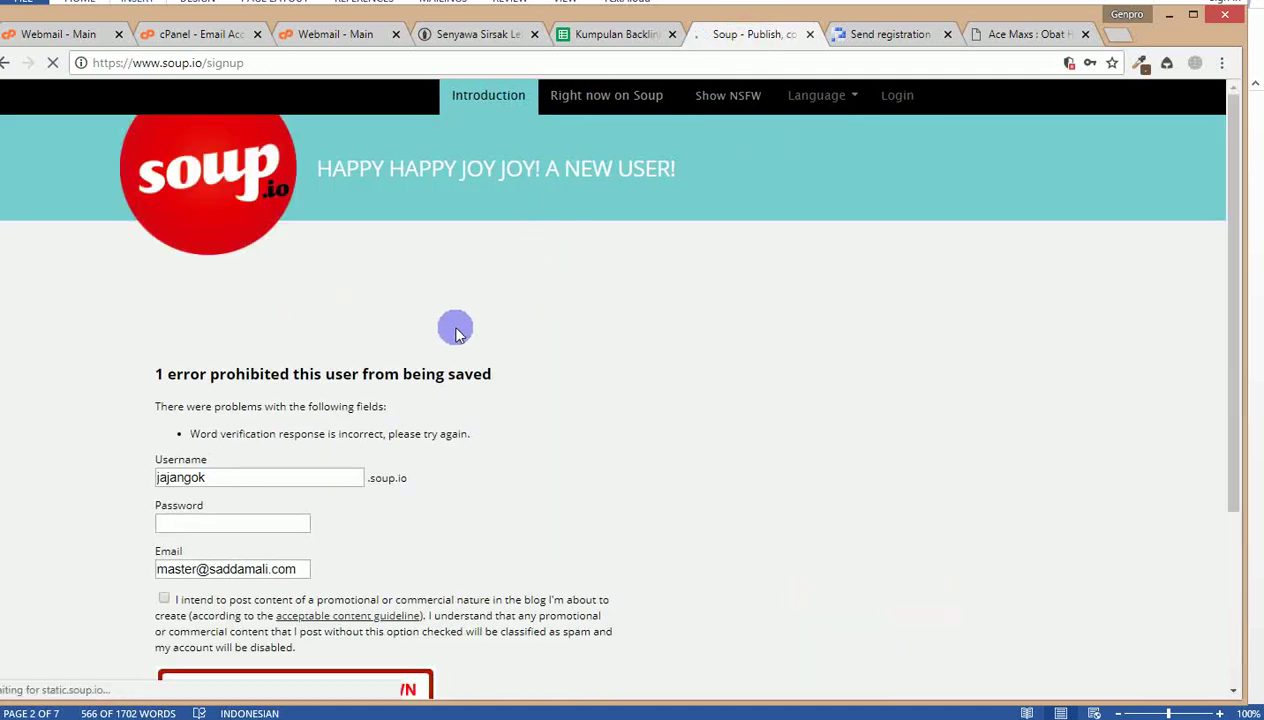
Step: Re-paste the password, tick the promotional-content box, try a new audio captcha, then close the tab
scroll(400, 412, "down", 1)
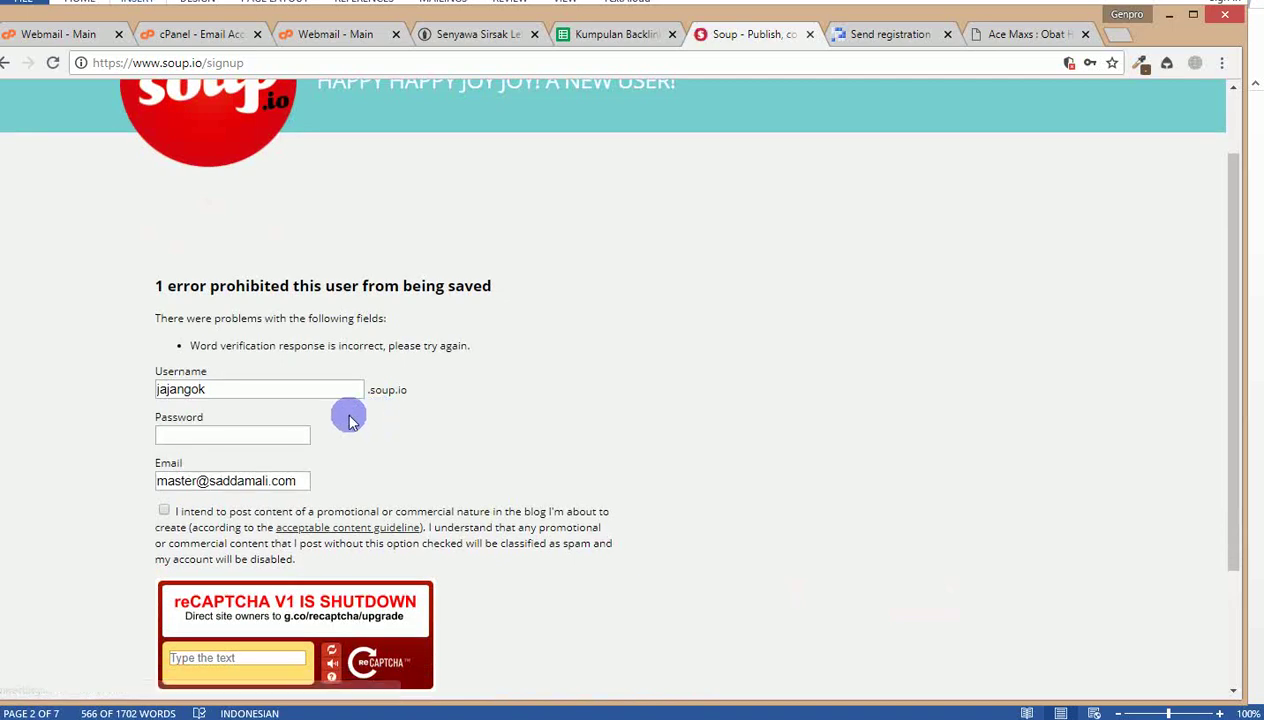
scroll(350, 420, "down", 2)
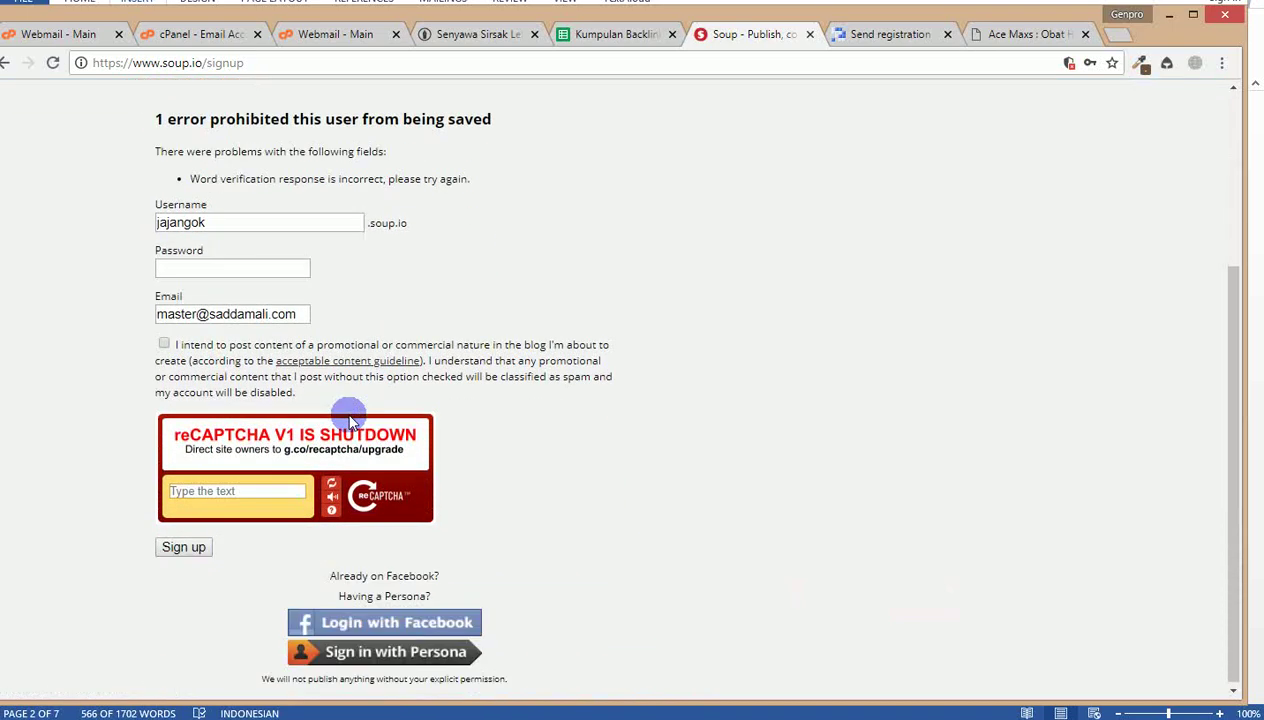
left_click(244, 270)
key("ctrl+v")
left_click(164, 343)
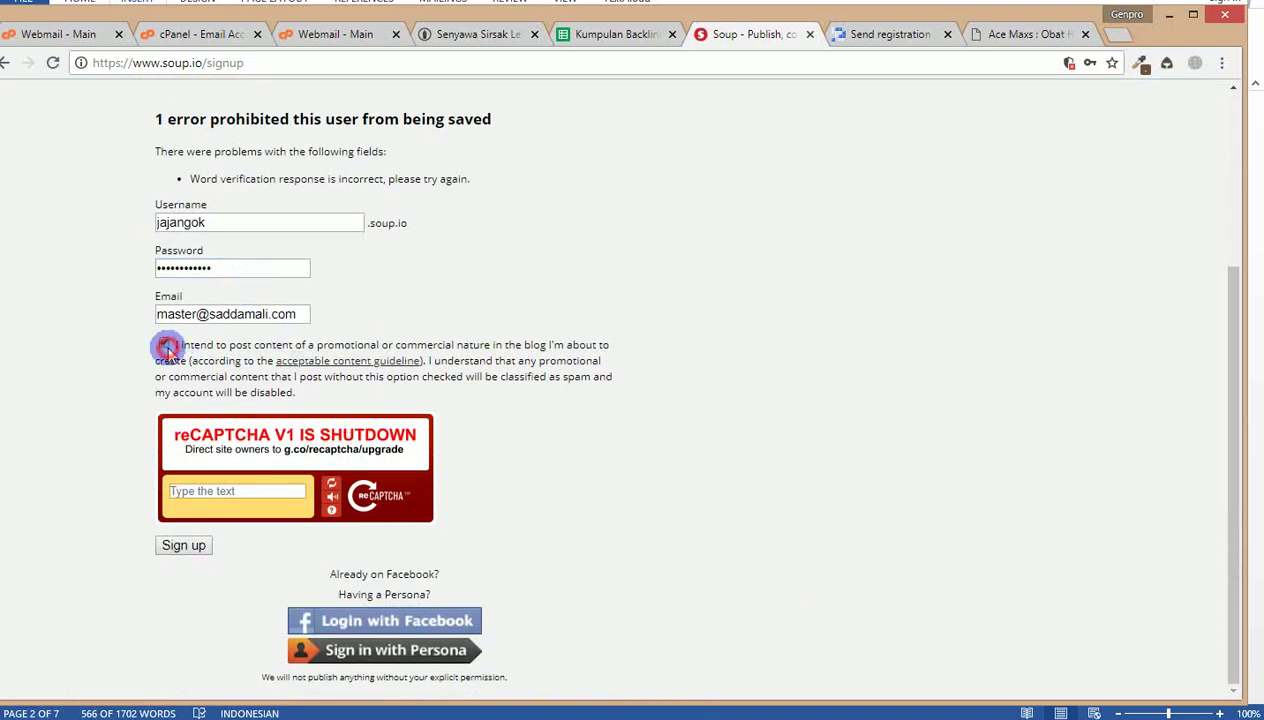
left_click(332, 485)
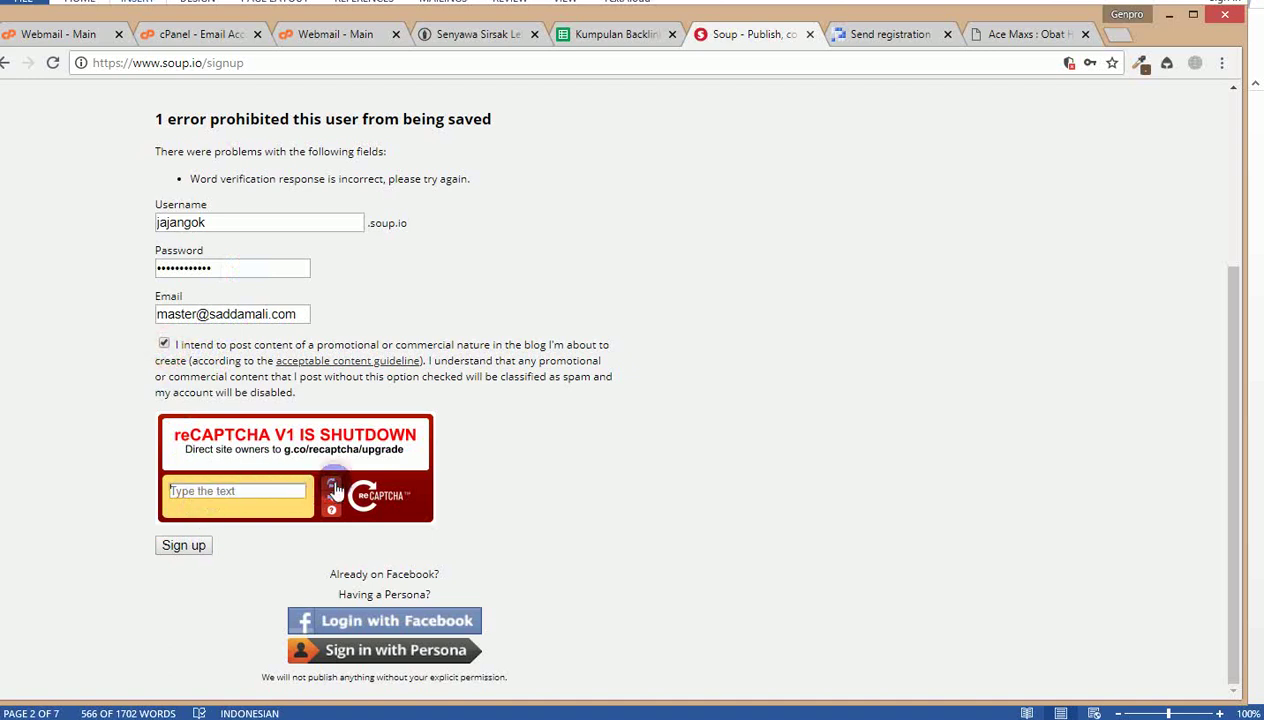
left_click(220, 491)
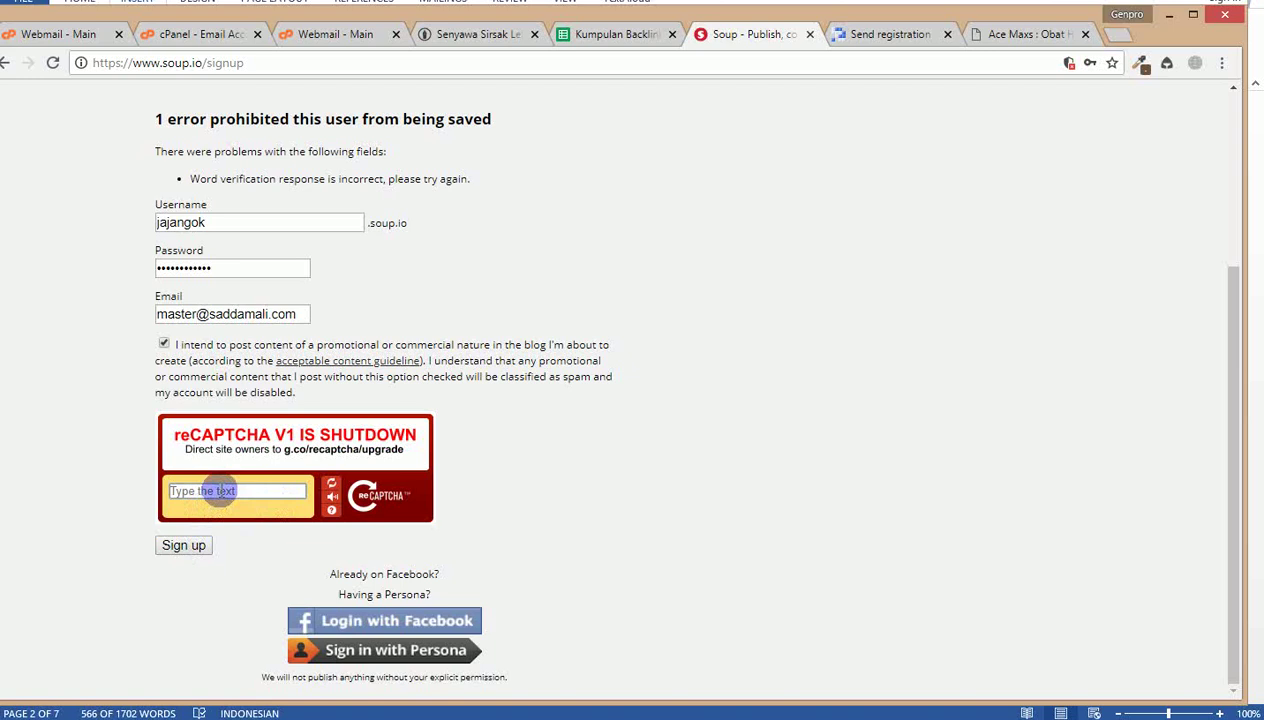
left_click(331, 499)
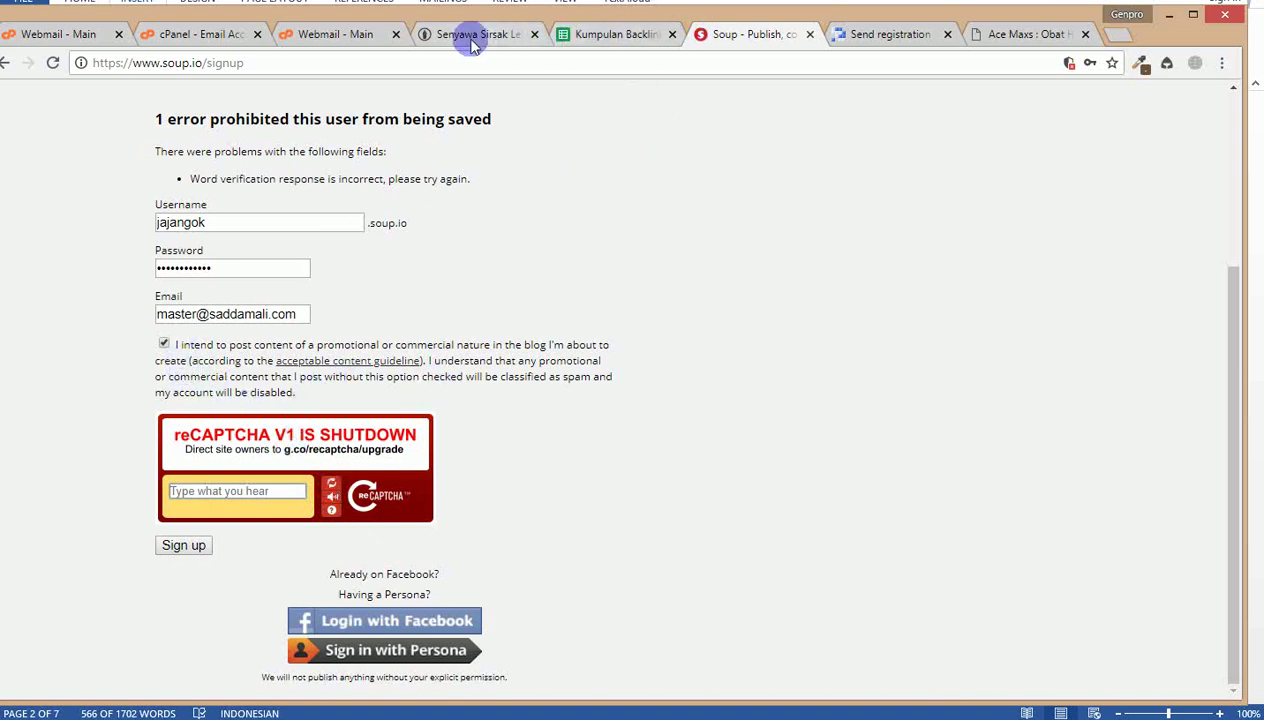
key("ctrl+w")
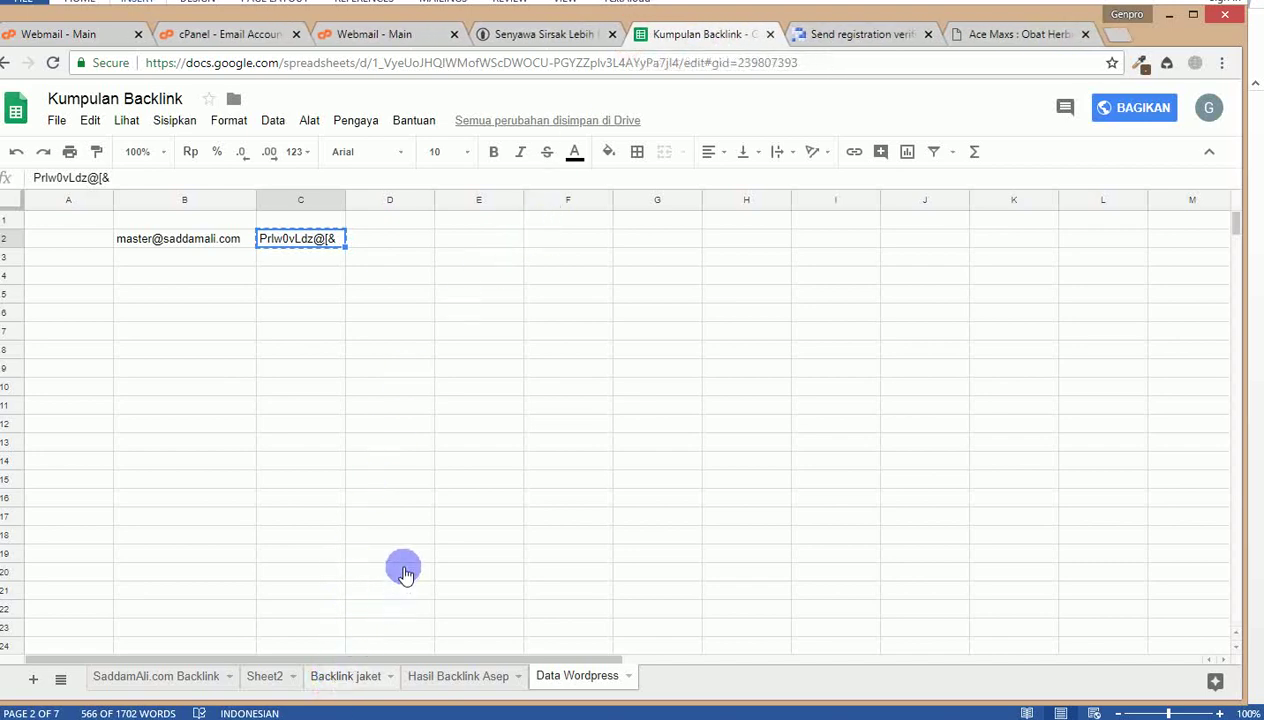
Step: Open the instapaper.com link from D9 of the Backlink jaket sheet and go to Create Account
key("ctrl+shift+Page_Up")
key("ctrl+shift+Page_Up")
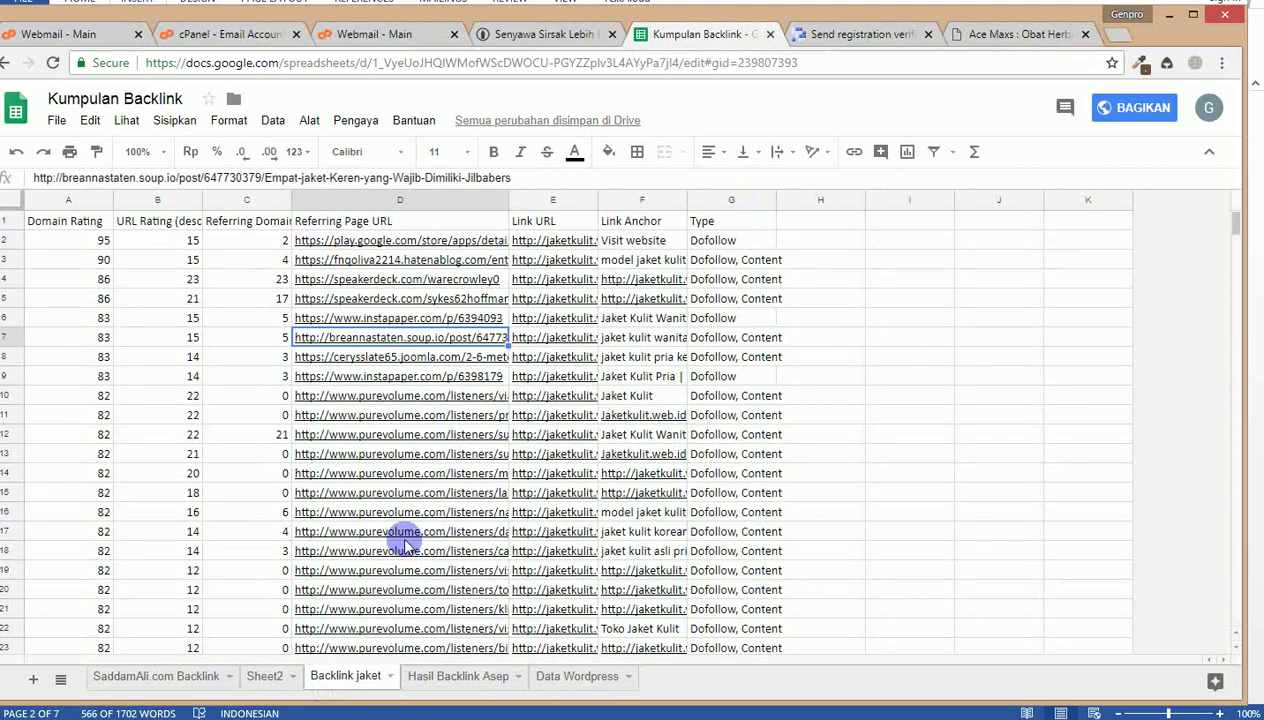
mouse_move(380, 376)
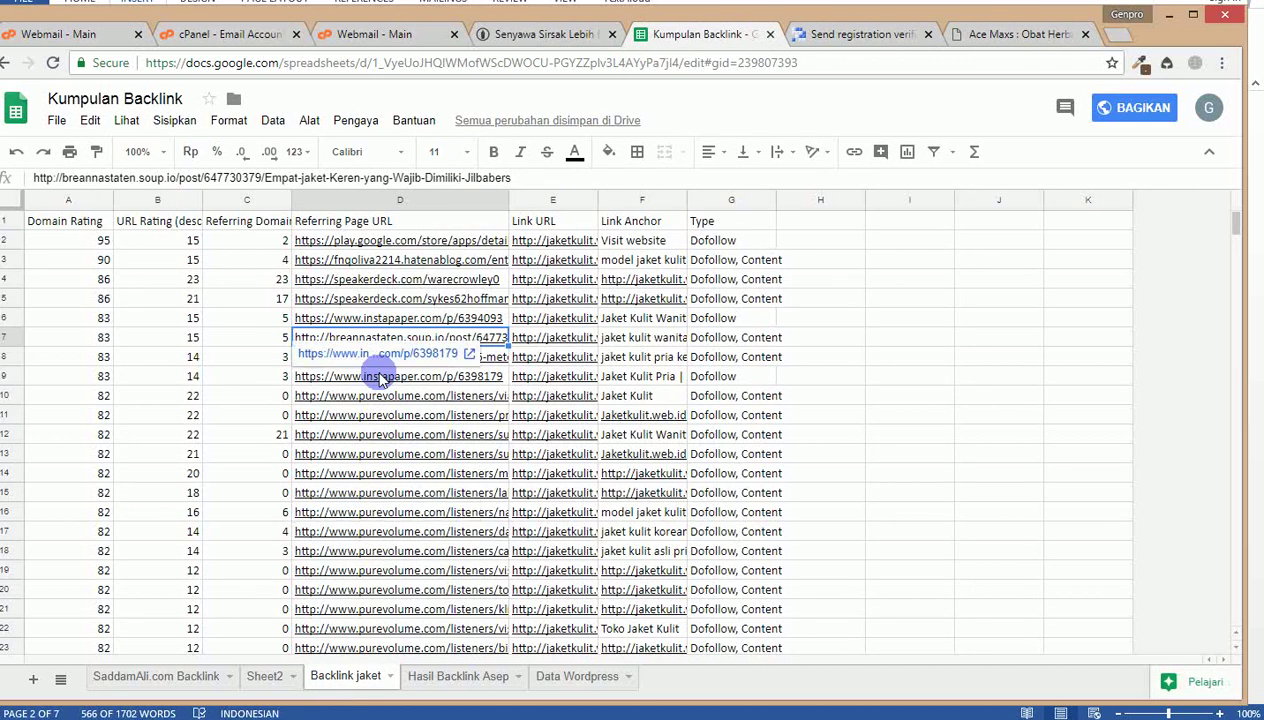
left_click(382, 353)
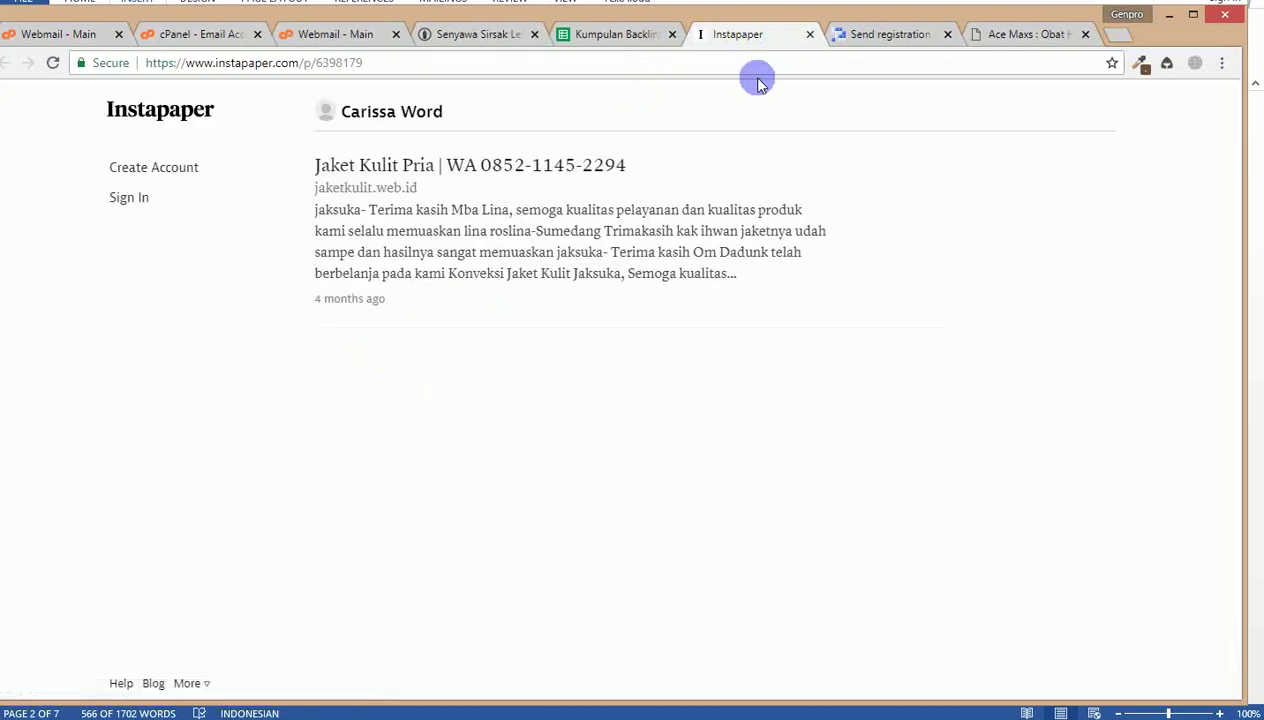
left_click(176, 175)
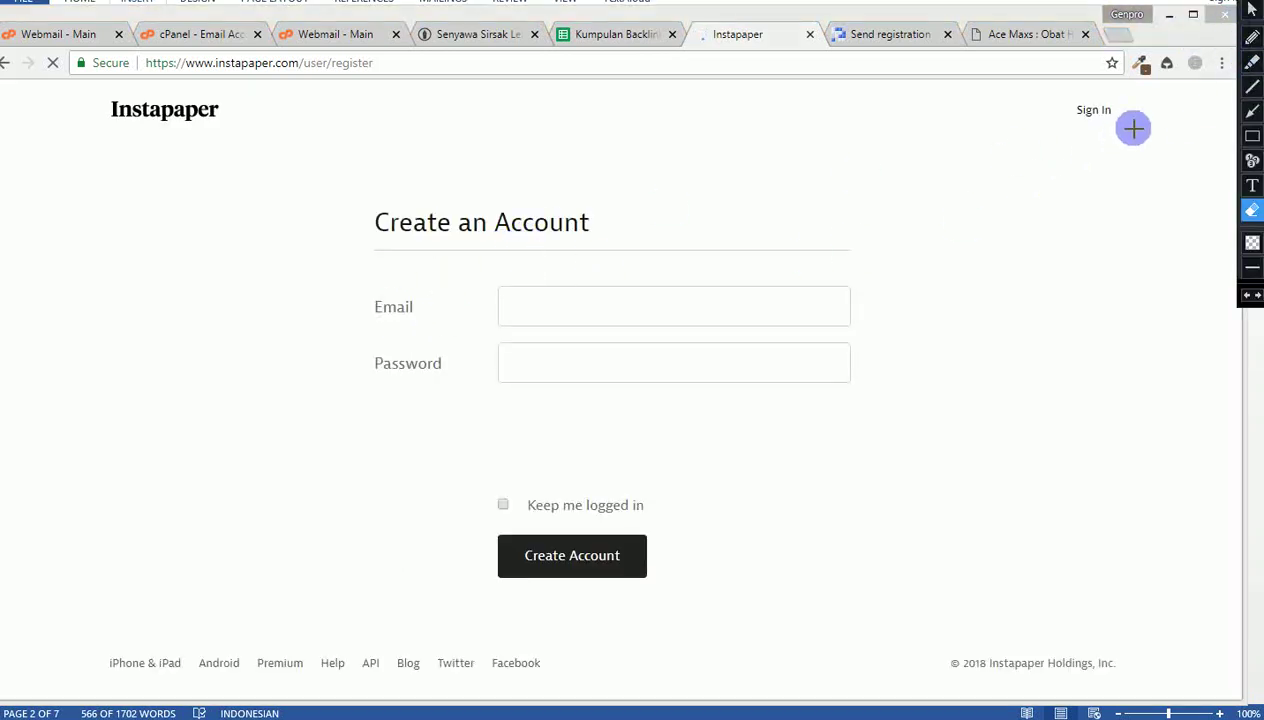
Step: Handwrite on-screen notes '5 tanpa Link', 'Tus 6' and 'Dg.Link' with an arrow
left_click(1251, 88)
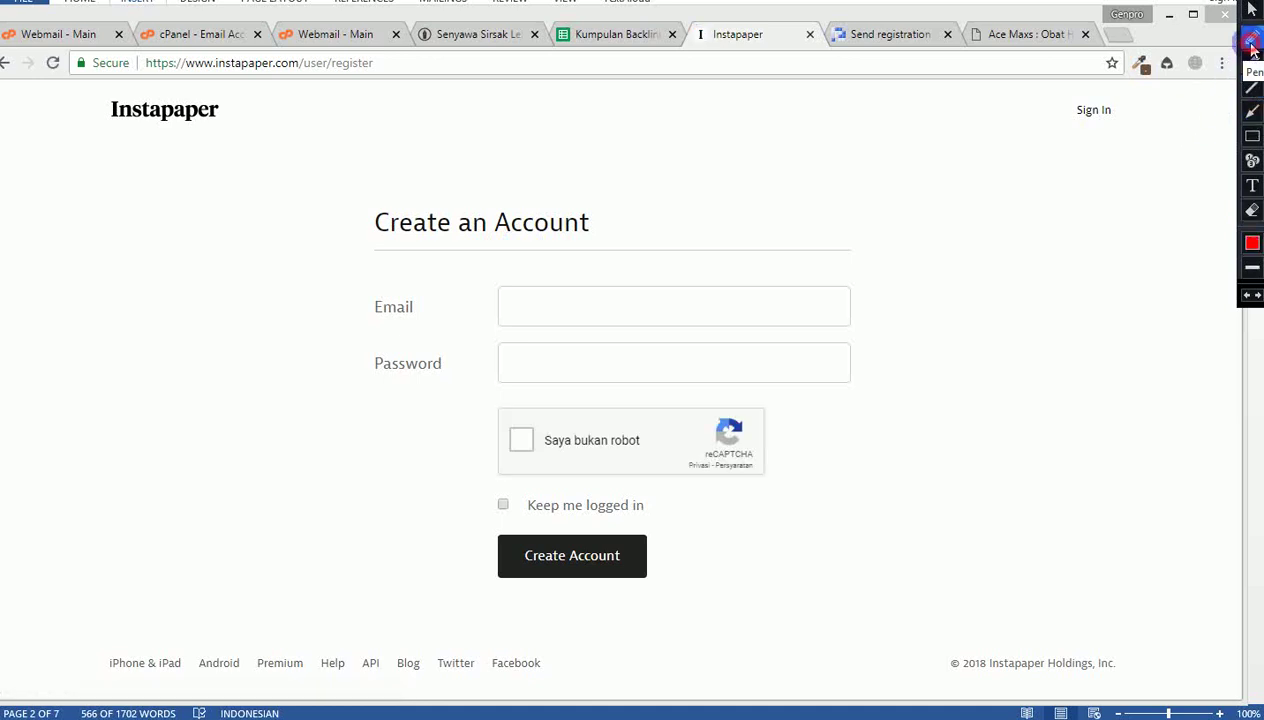
left_click(1252, 44)
mouse_move(867, 172)
left_mouse_down()
mouse_move(875, 192)
mouse_move(903, 162)
mouse_move(934, 203)
mouse_move(968, 175)
mouse_move(973, 192)
mouse_move(1024, 175)
mouse_move(1124, 183)
mouse_move(1136, 163)
mouse_move(1150, 182)
mouse_move(1168, 180)
left_mouse_up()
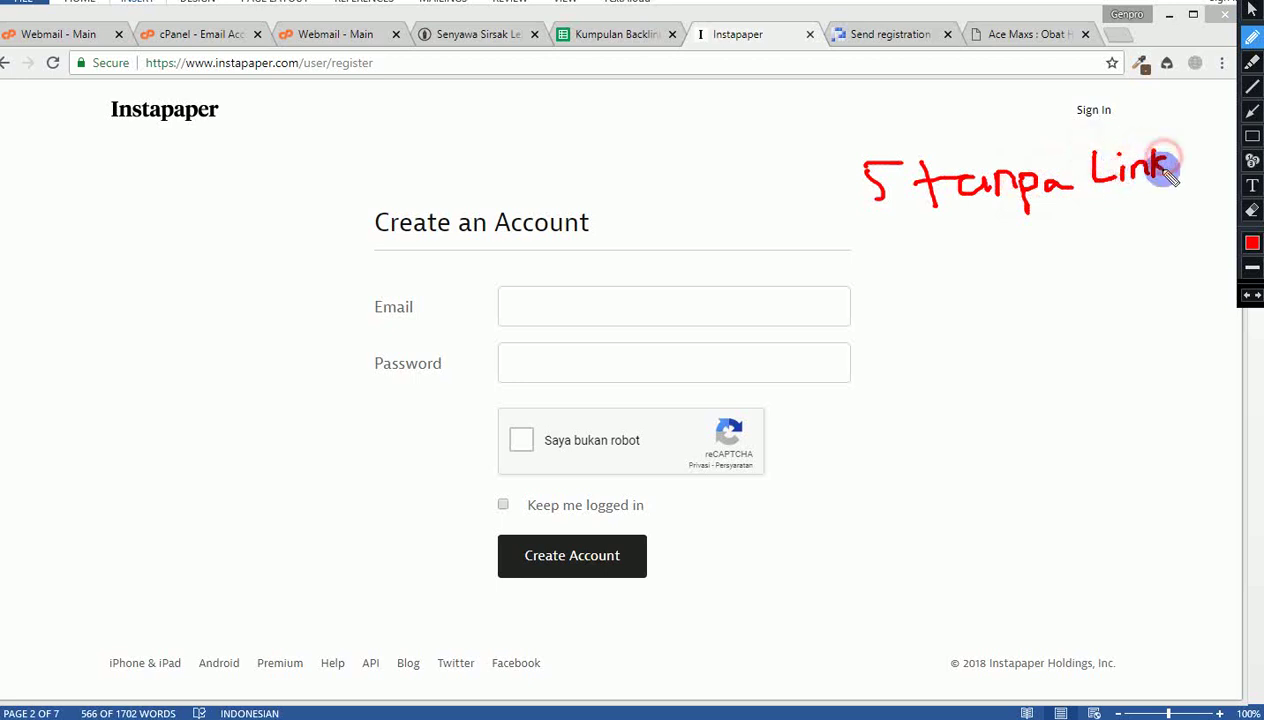
mouse_move(846, 236)
left_mouse_down()
mouse_move(856, 272)
mouse_move(862, 236)
mouse_move(888, 238)
mouse_move(884, 268)
left_mouse_up()
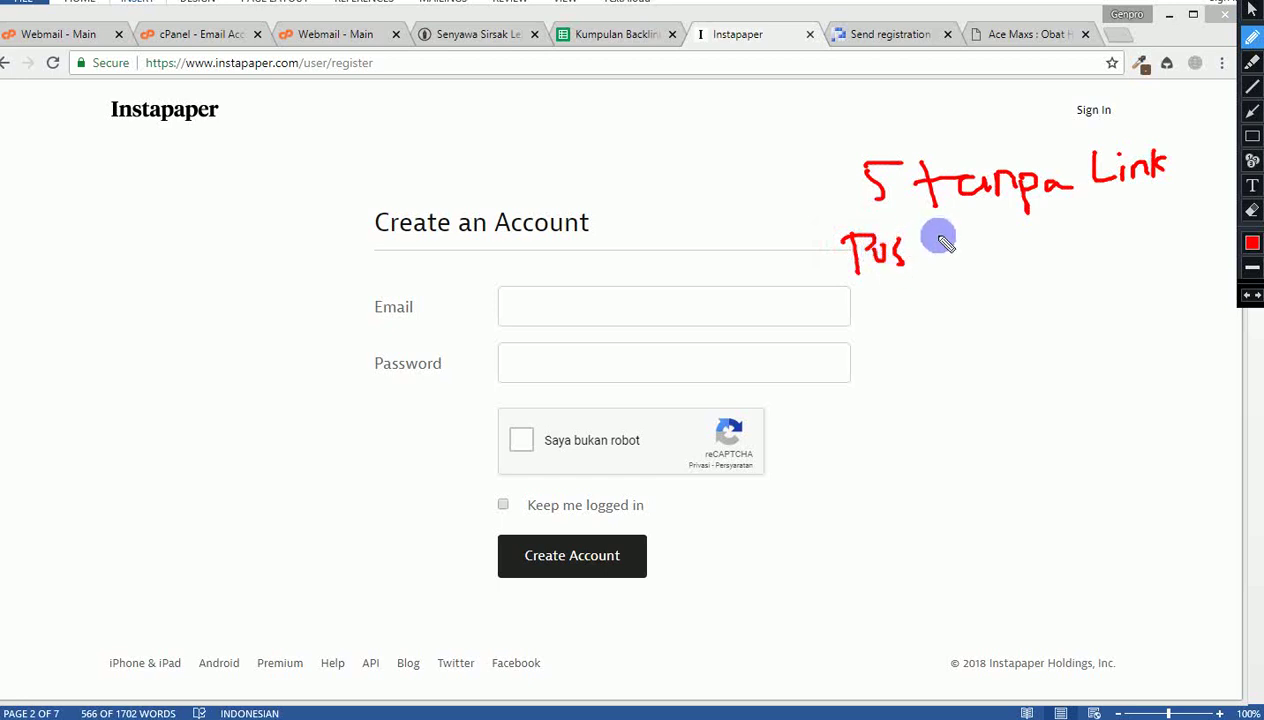
left_click_drag(947, 226, 932, 250)
mouse_move(855, 288)
left_mouse_down()
mouse_move(988, 268)
mouse_move(846, 236)
mouse_move(835, 257)
mouse_move(855, 287)
left_mouse_up()
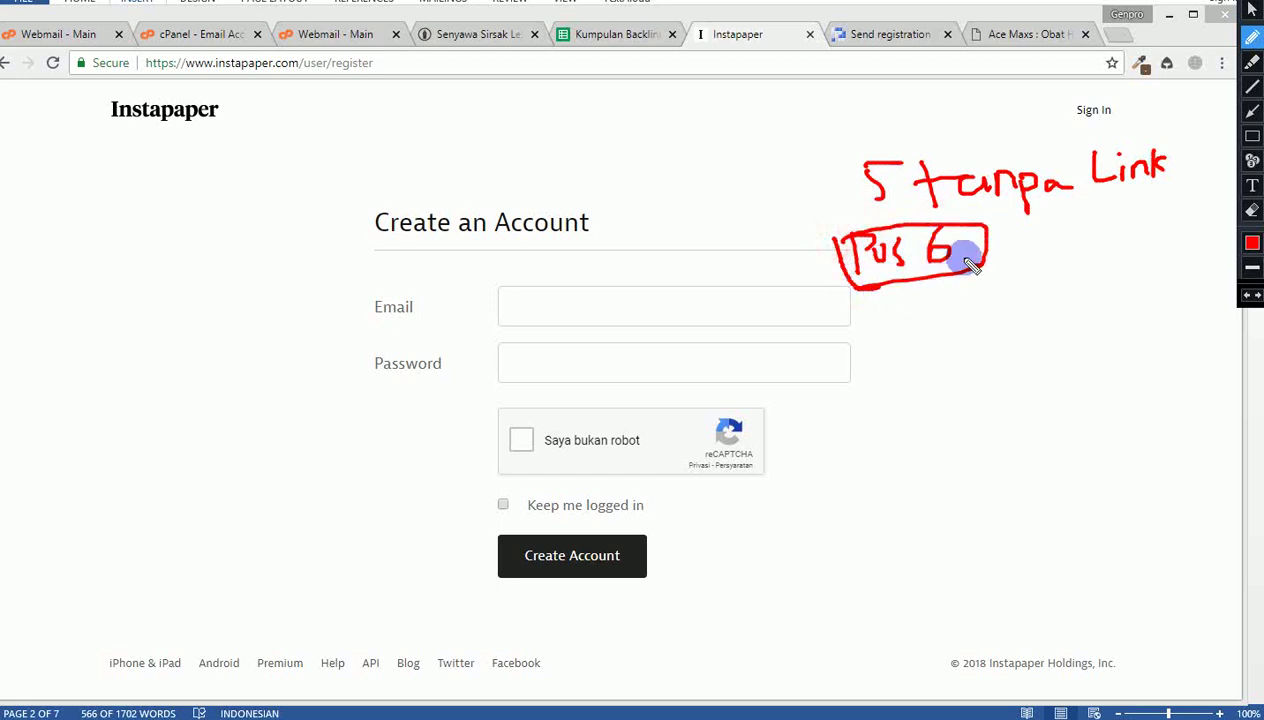
mouse_move(963, 305)
left_mouse_down()
mouse_move(982, 355)
mouse_move(955, 422)
mouse_move(990, 415)
mouse_move(1021, 440)
mouse_move(1031, 432)
left_mouse_up()
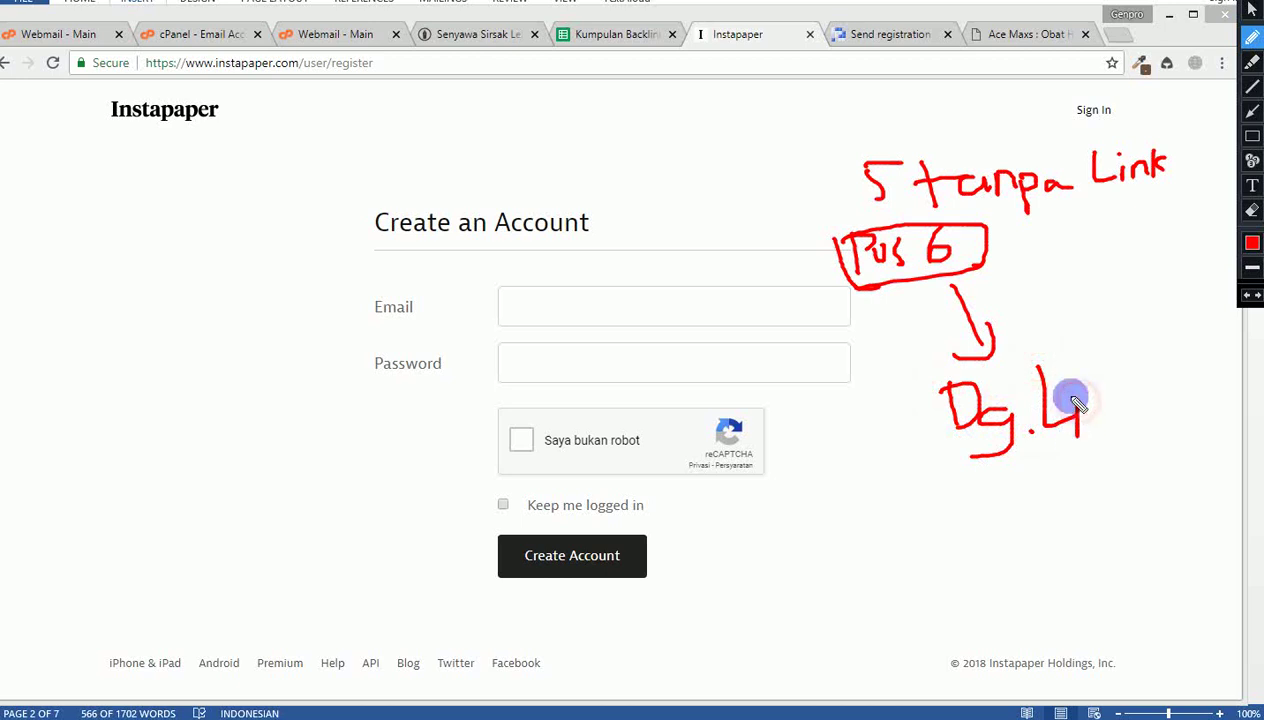
left_click(1070, 390)
mouse_move(1120, 428)
left_mouse_down()
mouse_move(1121, 364)
mouse_move(1153, 396)
left_mouse_up()
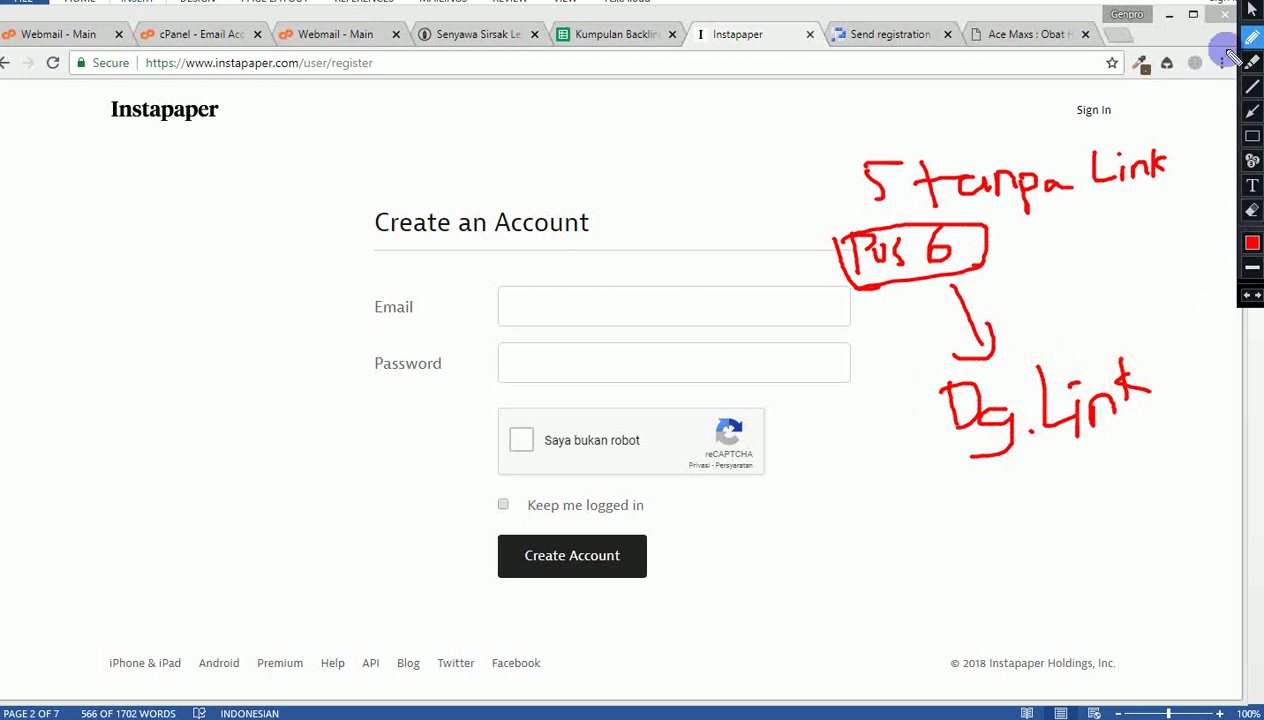
left_click(1249, 12)
Step: Fill Instapaper's Password field with the password saved in the Data Wordpress sheet
left_click(621, 302)
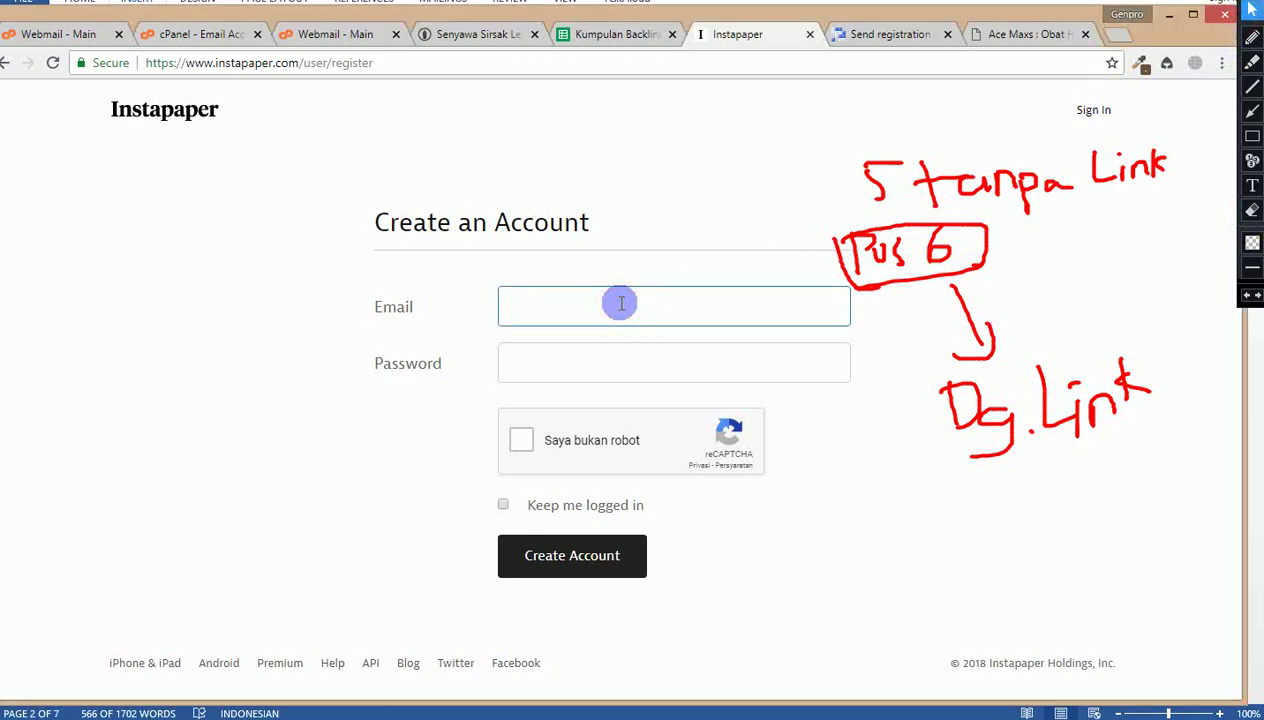
left_click(601, 36)
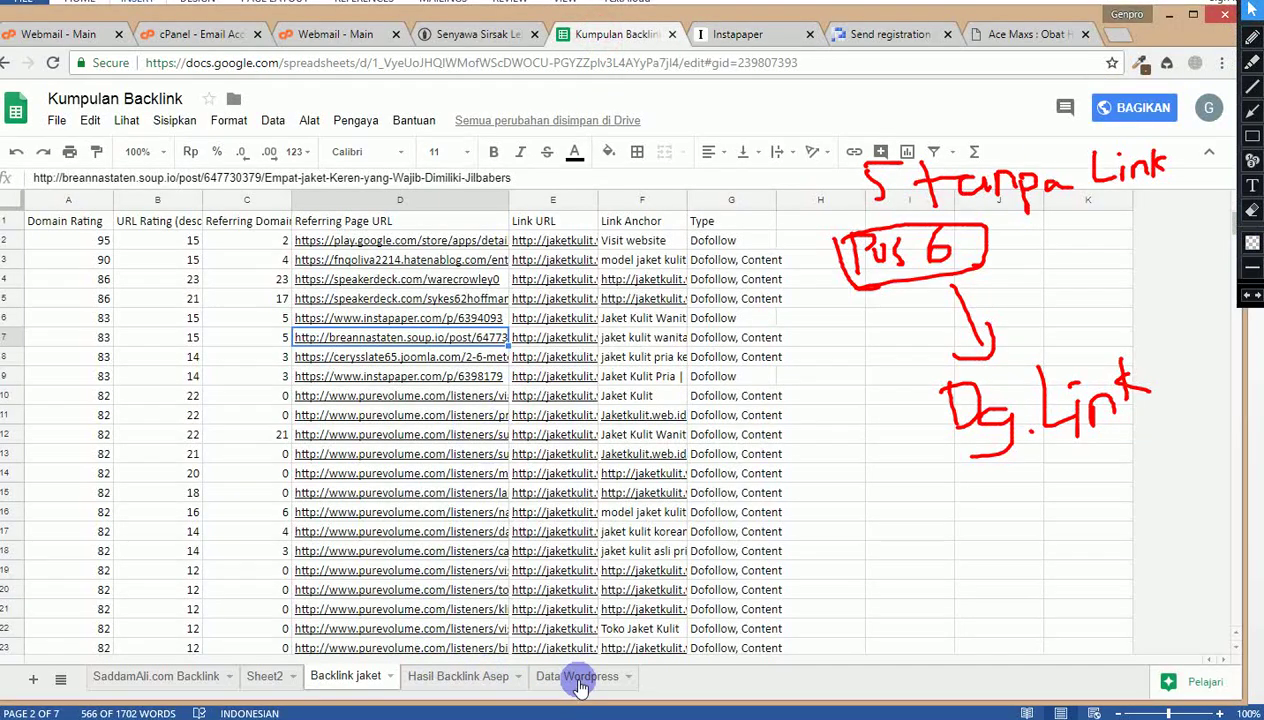
left_click(460, 680)
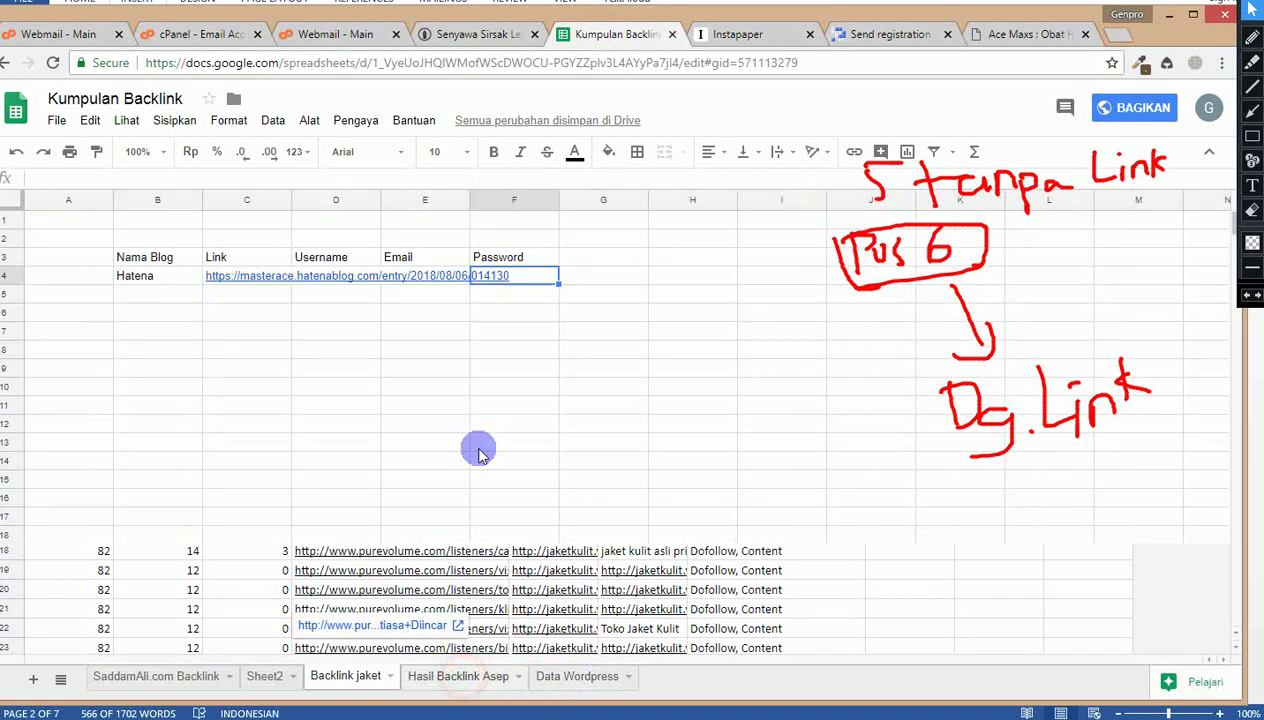
left_click(574, 688)
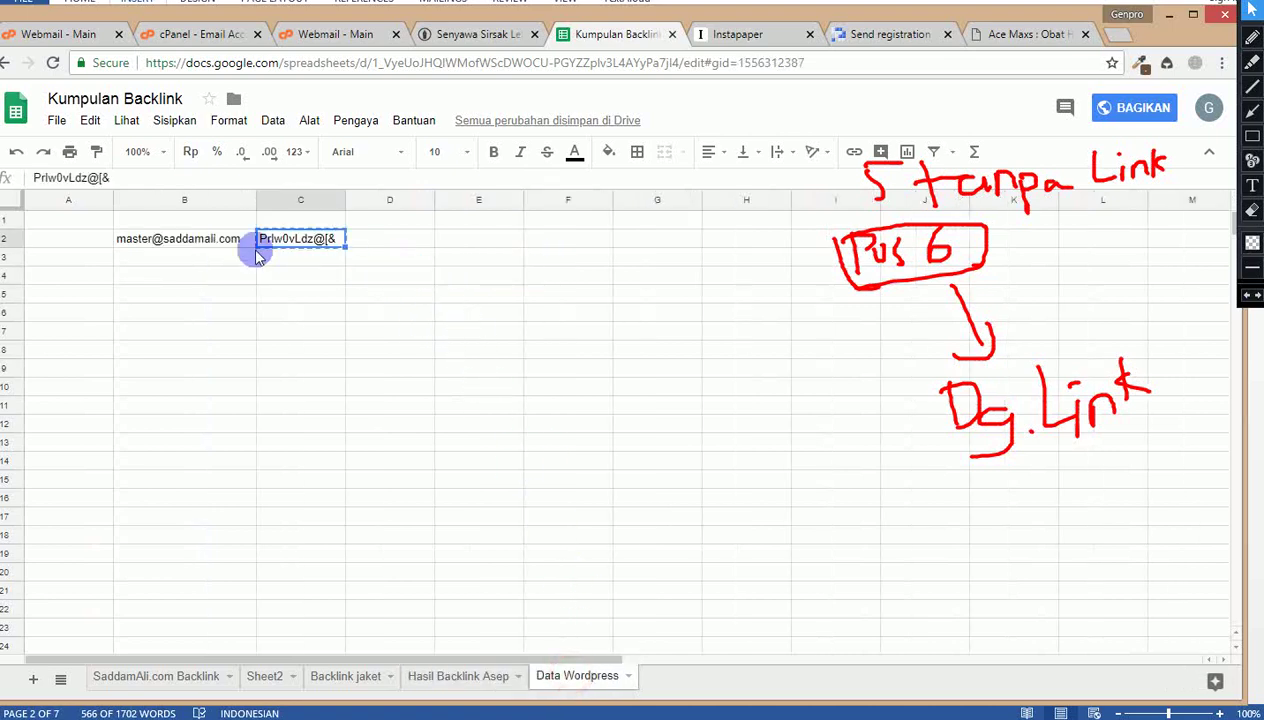
left_click(728, 35)
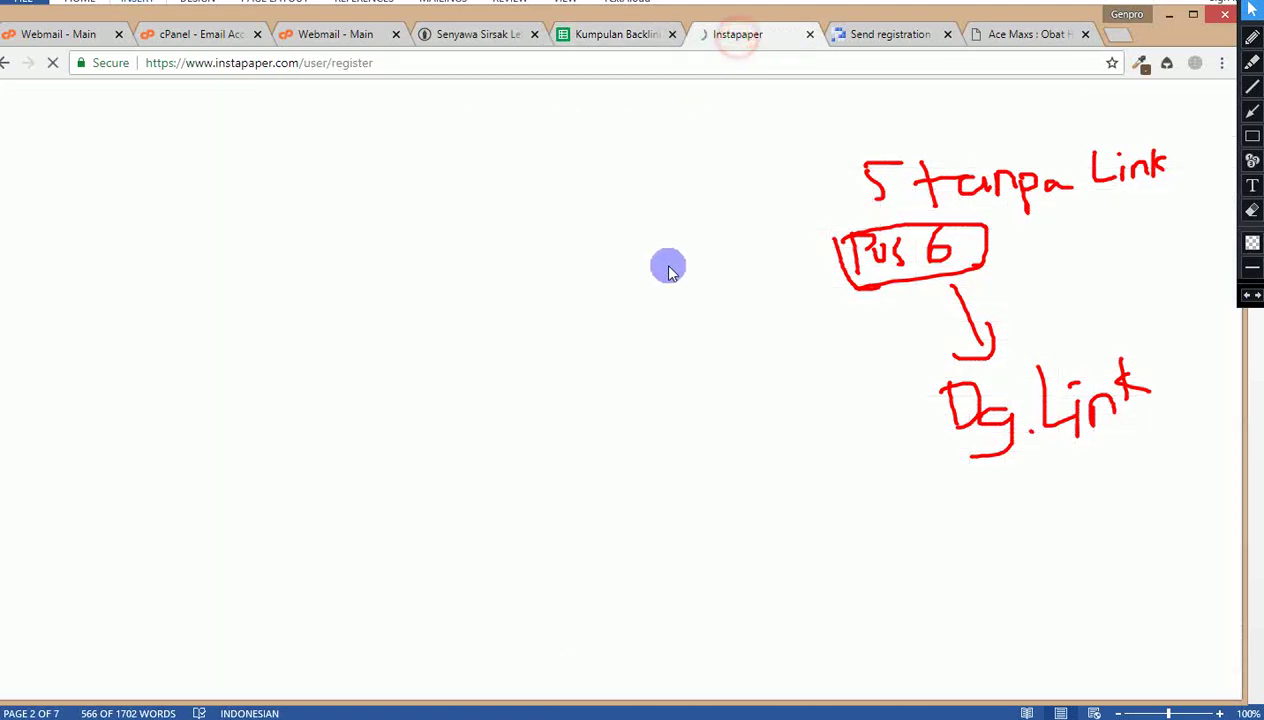
left_click(536, 369)
key("ctrl+v")
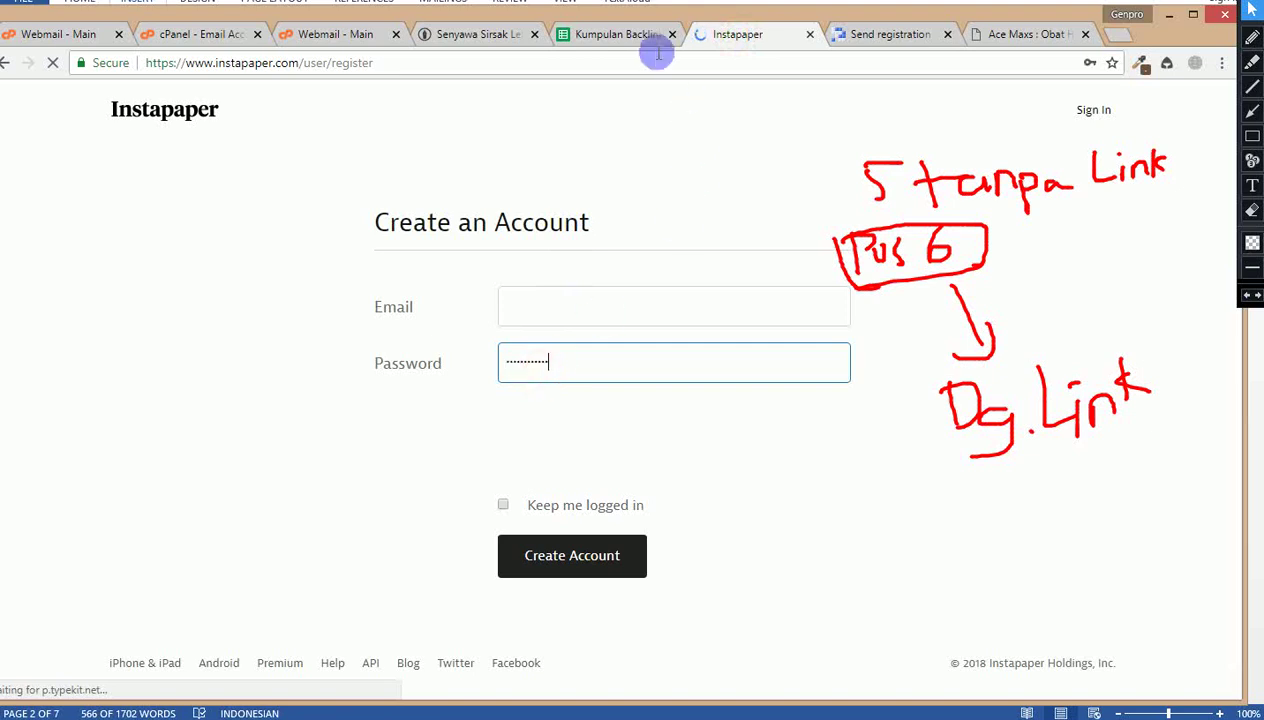
Step: Paste the saved e-mail from B2, pass the reCAPTCHA and create the Instapaper account
left_click(620, 35)
left_click(219, 246)
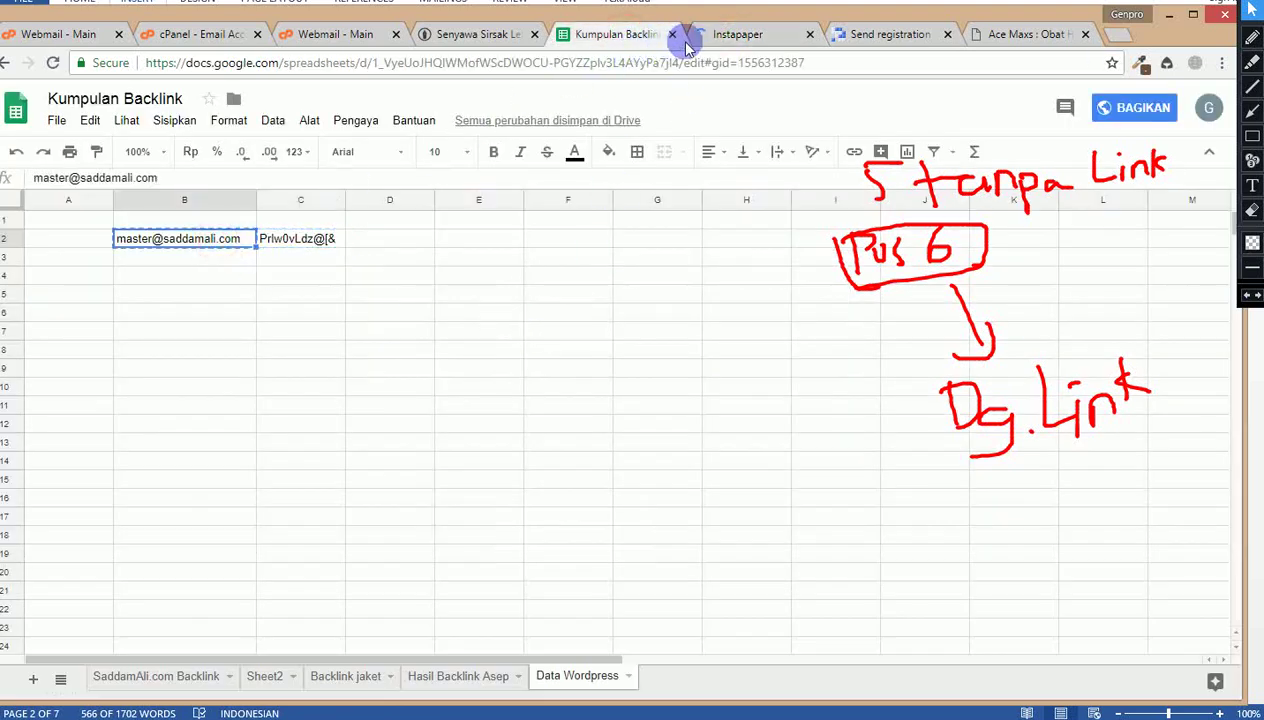
left_click(728, 35)
left_click(530, 309)
key("ctrl+v")
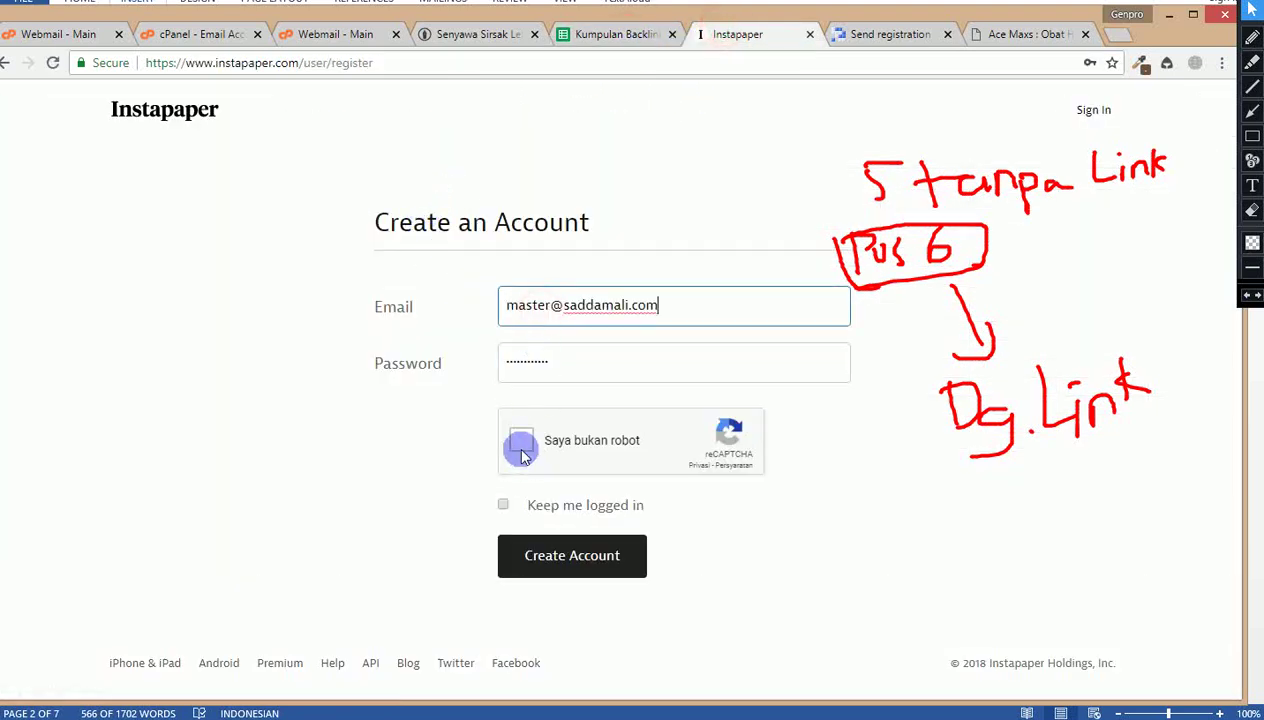
left_click(521, 447)
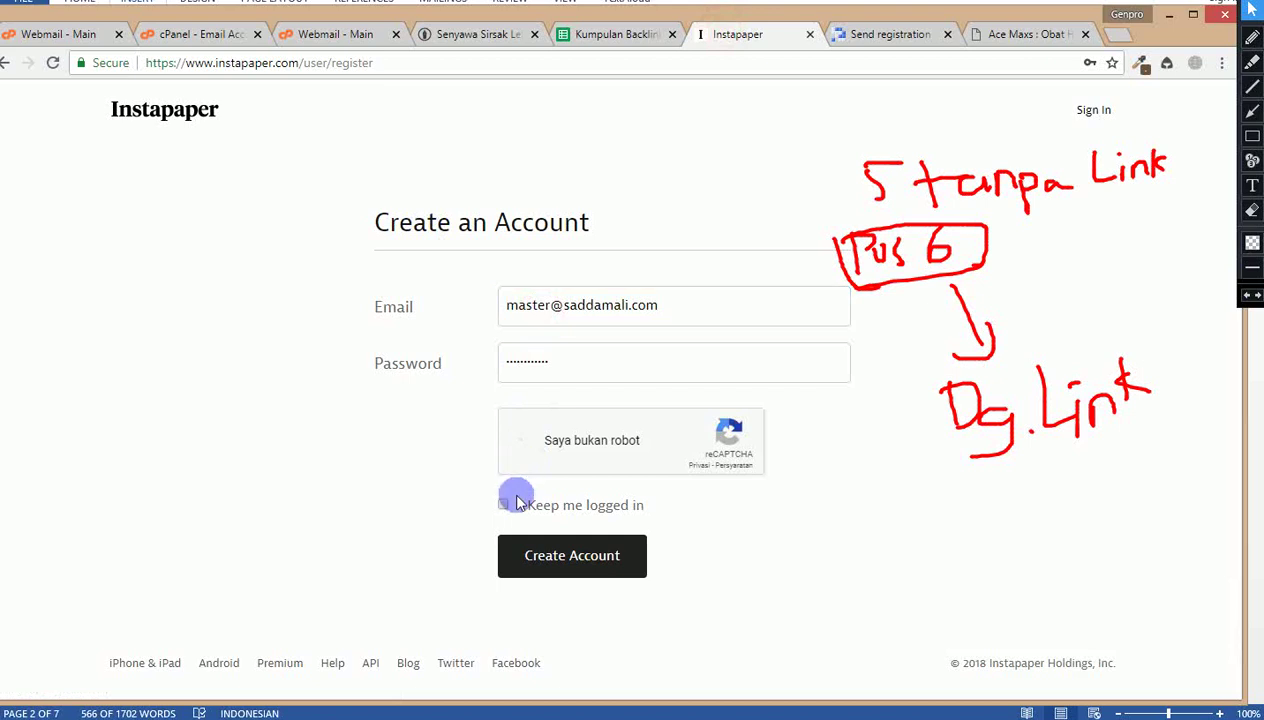
left_click(525, 556)
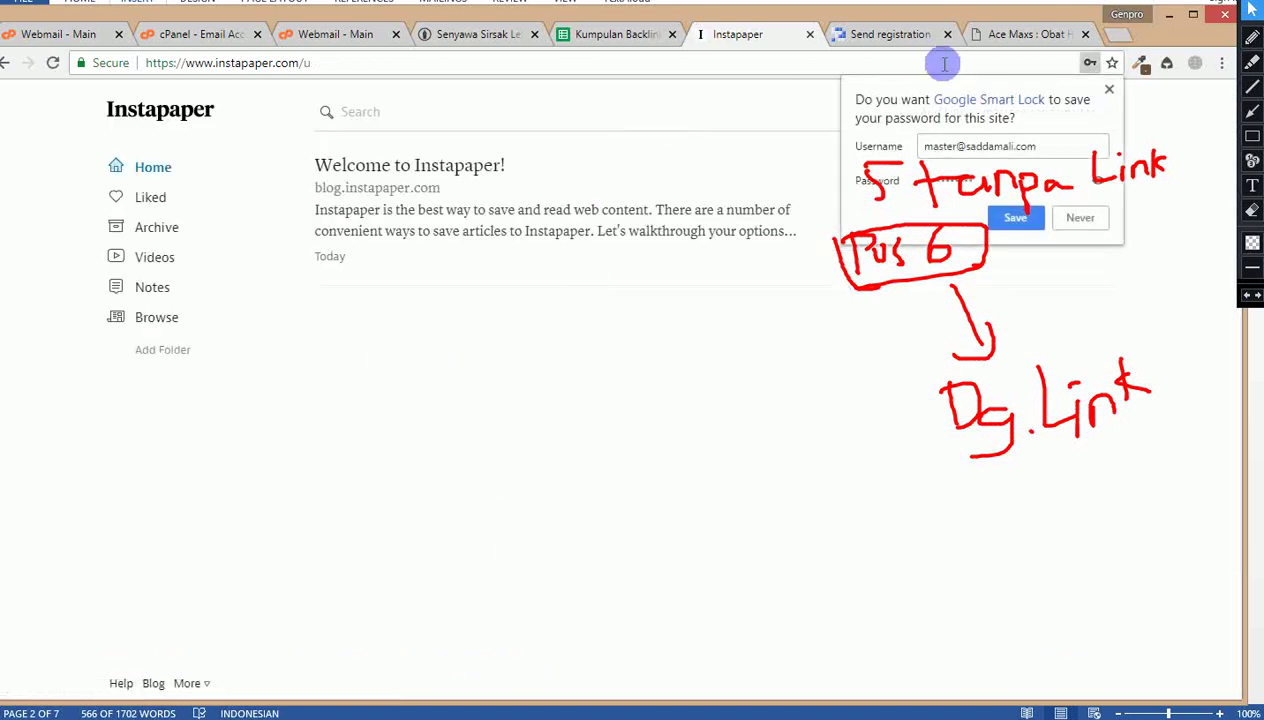
Step: Dismiss the save-password offer and open the Hasil Backlink Asep sheet
left_click(1107, 90)
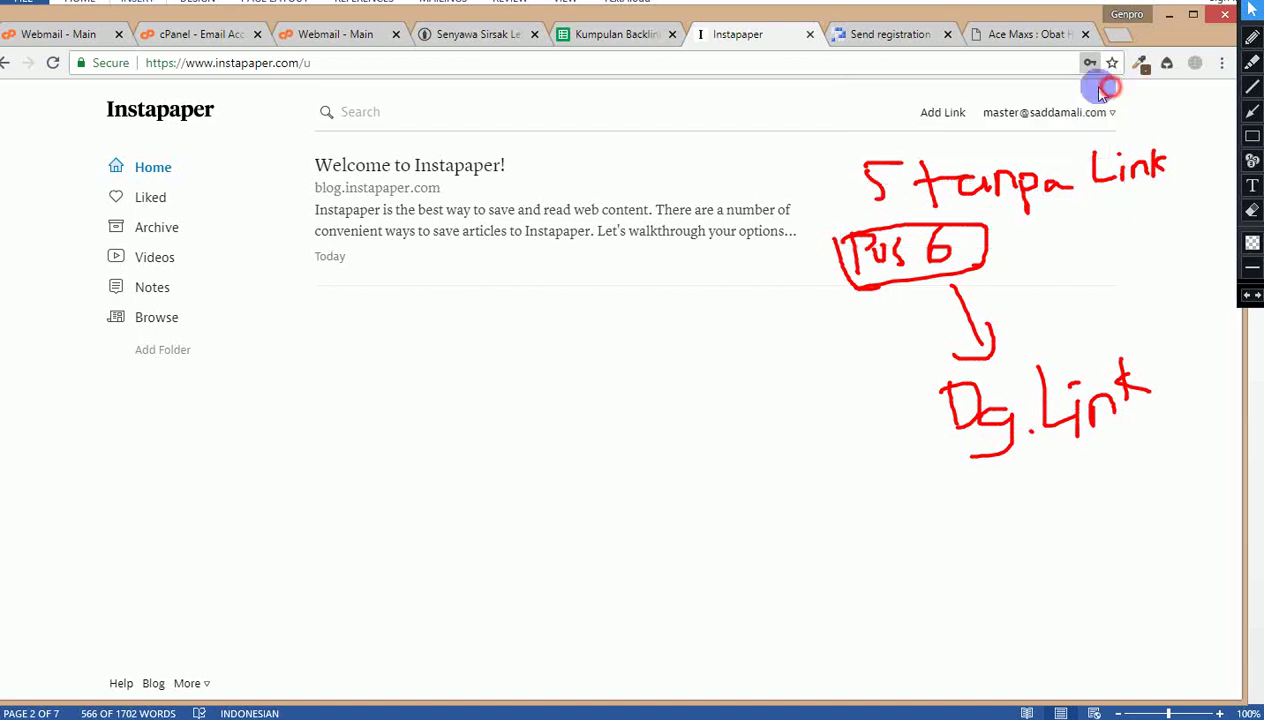
left_click(599, 33)
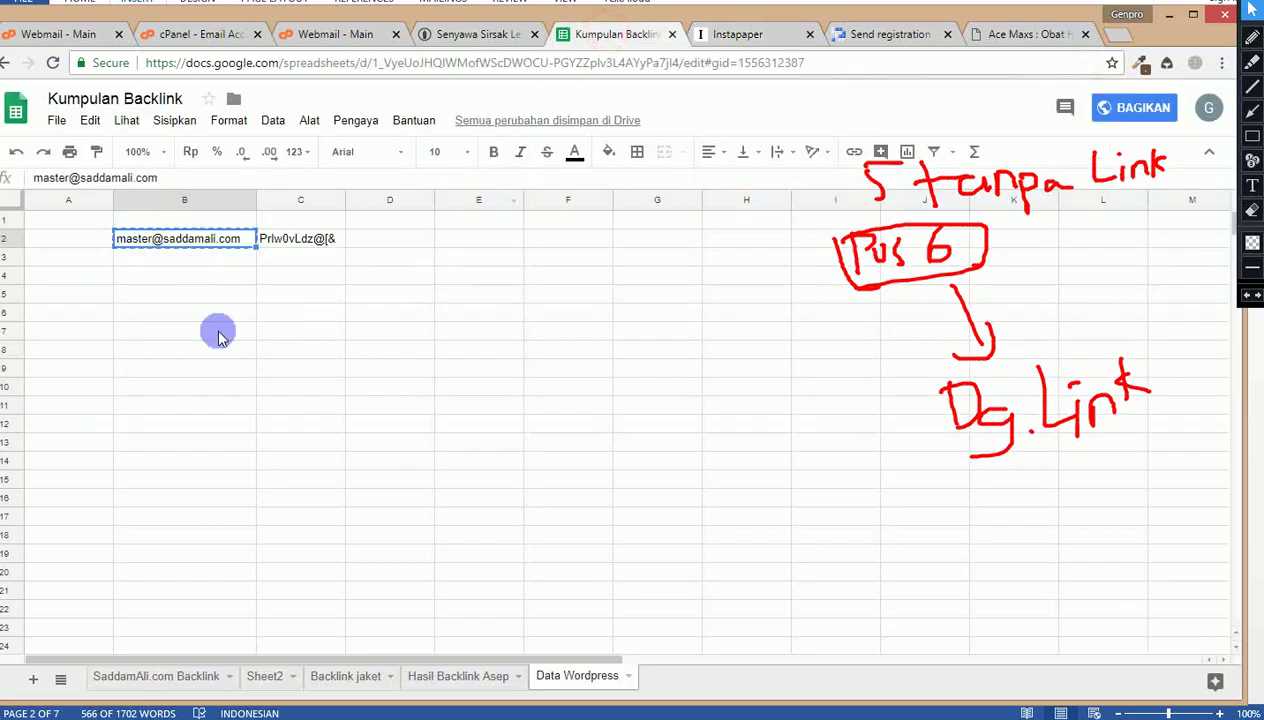
left_click(474, 677)
Step: Enter Instapaper in B5 and paste the account e-mail into D5 and E5
left_click(157, 293)
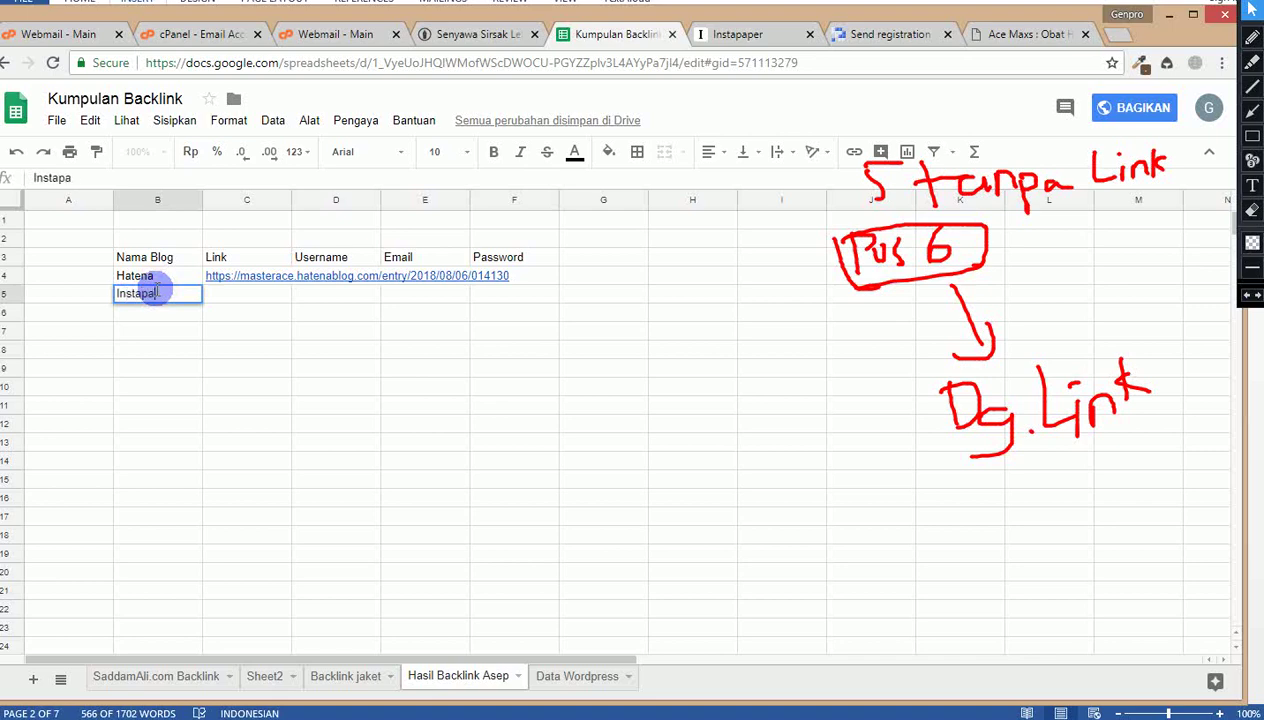
type("Instapaper")
key("Tab")
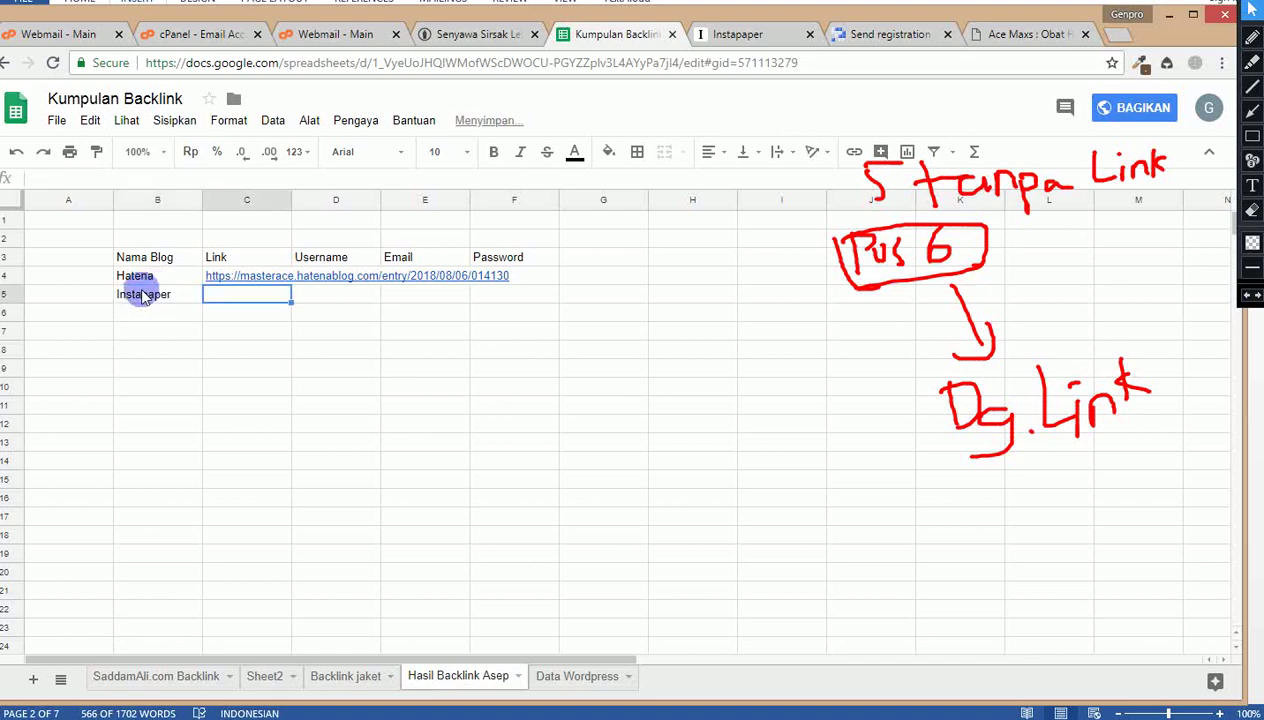
key("Tab")
key("ctrl+v")
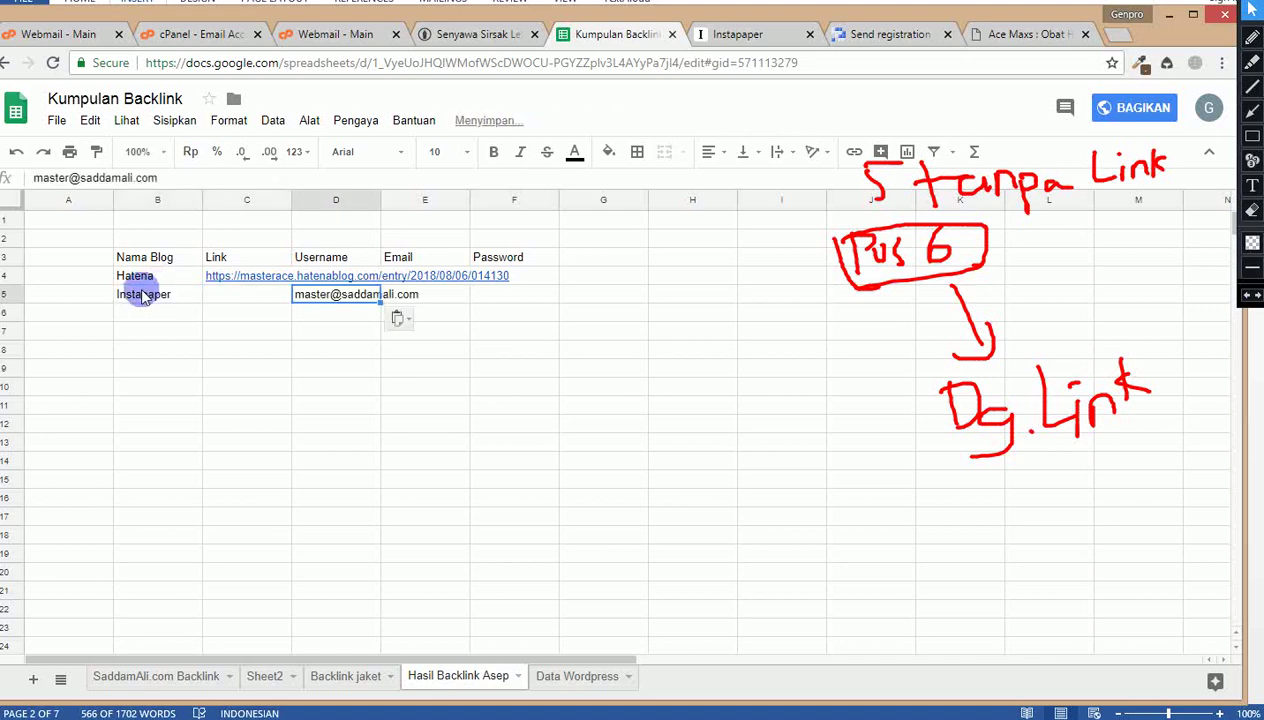
key("Tab")
key("ctrl+v")
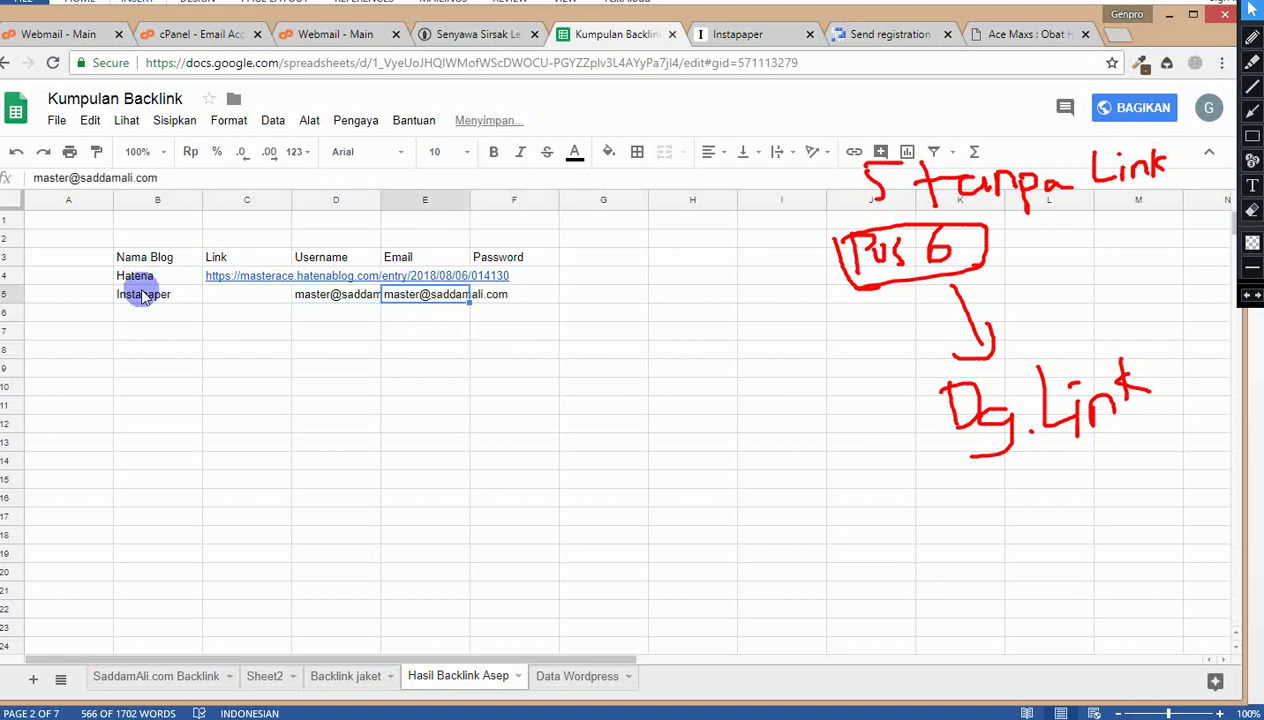
key("Tab")
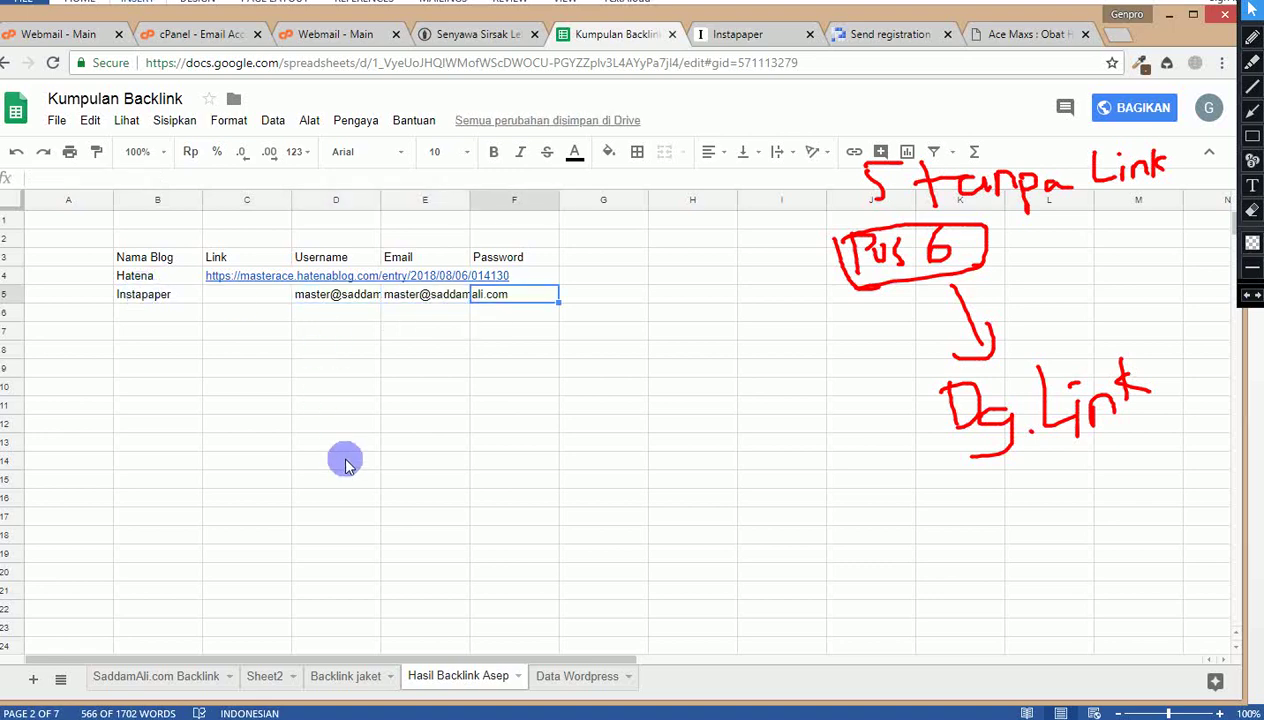
Step: Copy the saved password from Data Wordpress C2 into F5, then go back to Instapaper
left_click(570, 674)
left_click(285, 240)
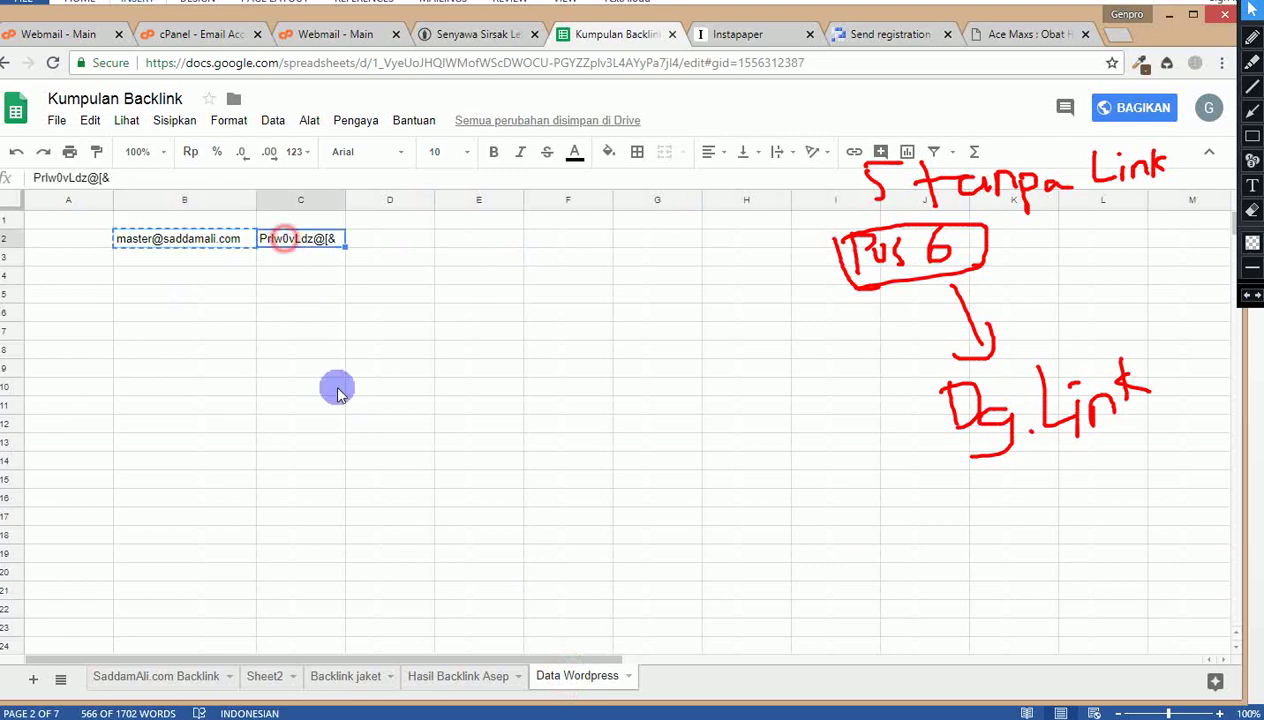
key("ctrl+c")
left_click(456, 676)
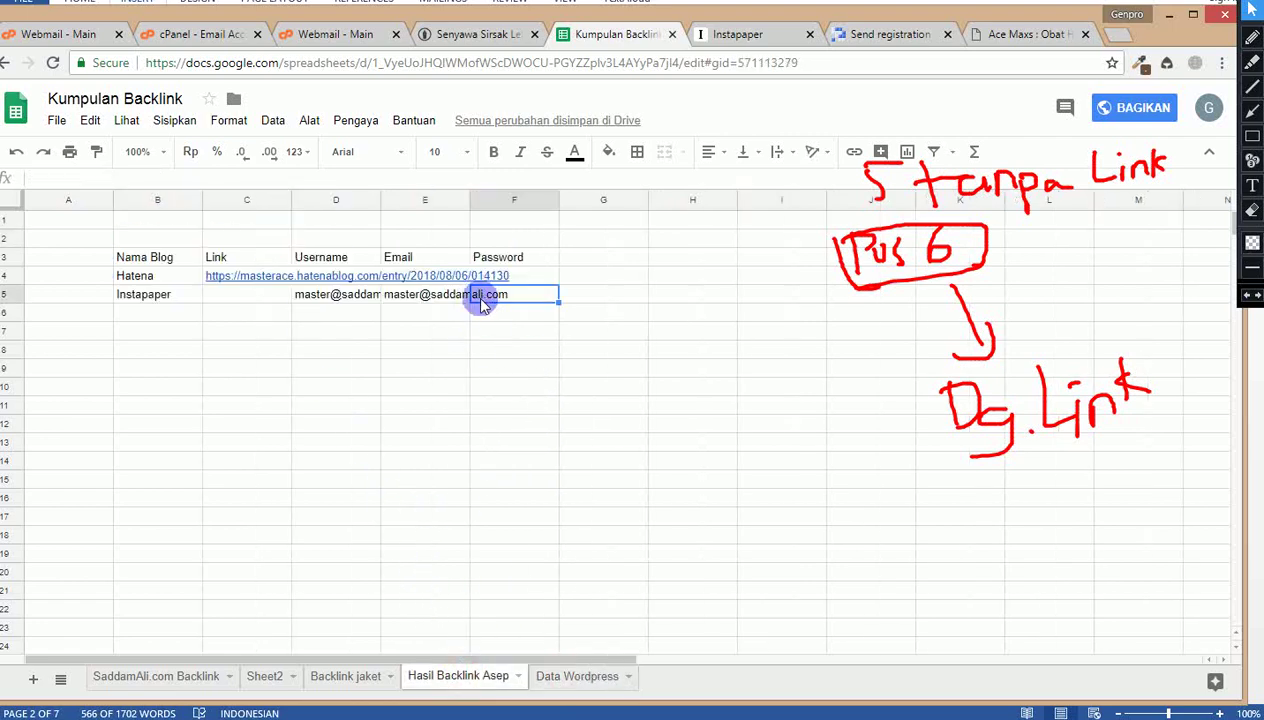
key("ctrl+v")
left_click(320, 297)
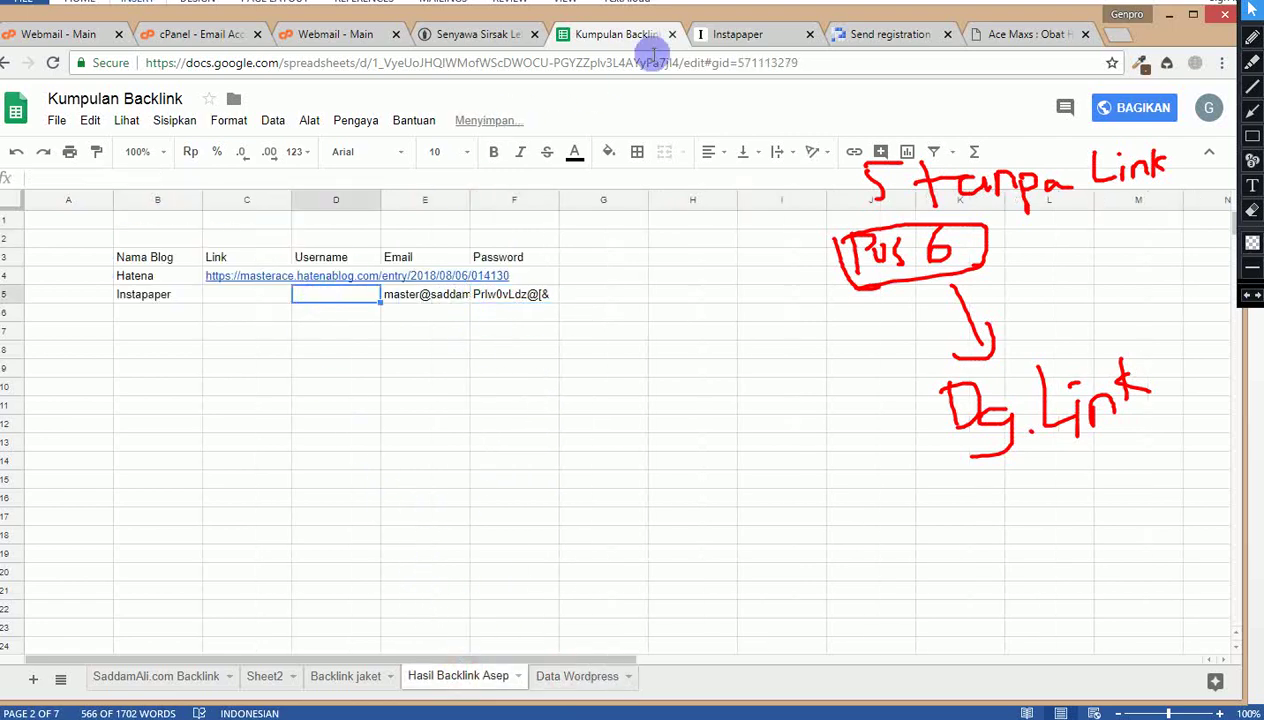
left_click(728, 32)
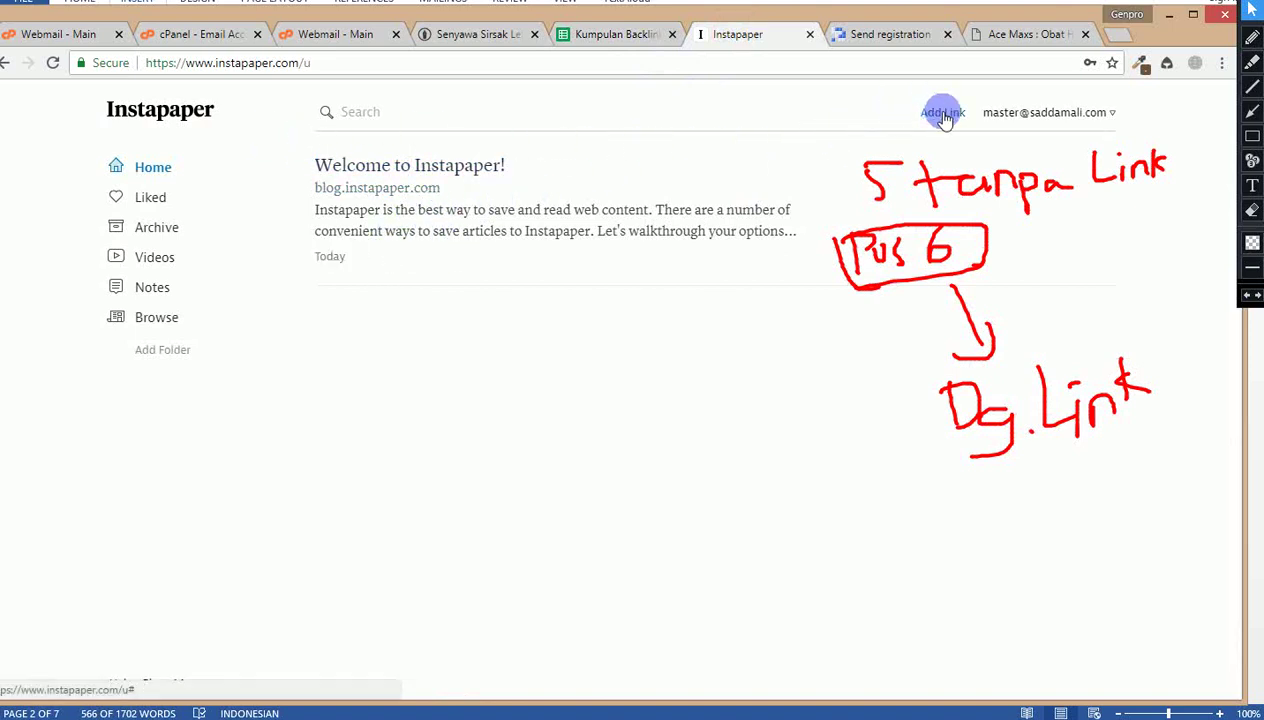
Step: Look over the Instapaper account's profile page and the Browse page
left_click(1016, 112)
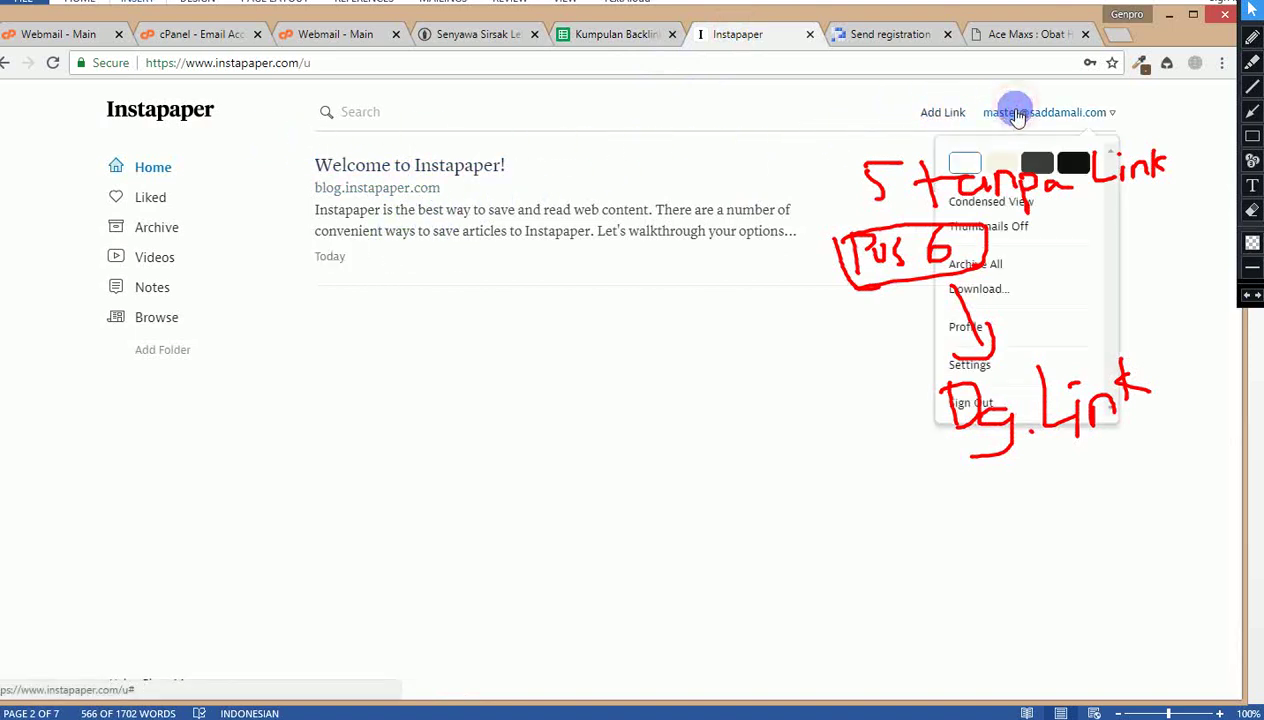
left_click(1252, 210)
mouse_move(801, 141)
left_mouse_down()
mouse_move(1171, 437)
mouse_move(1190, 467)
left_mouse_up()
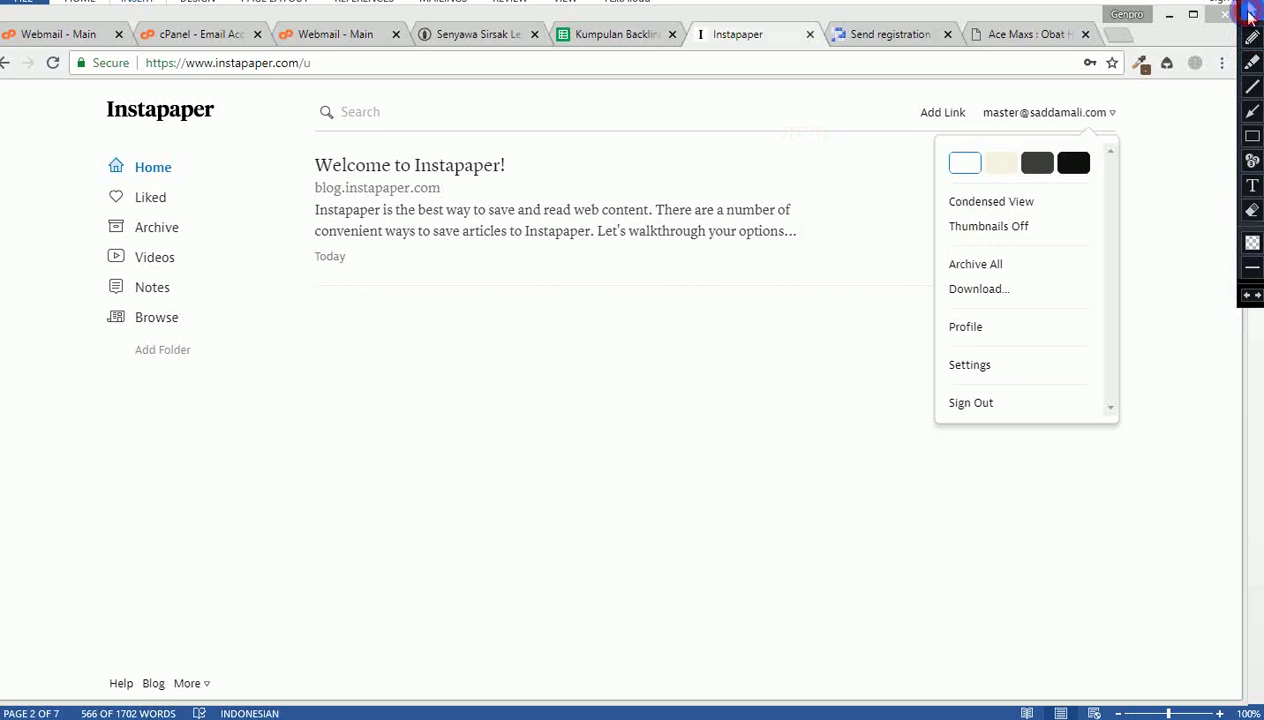
left_click(966, 327)
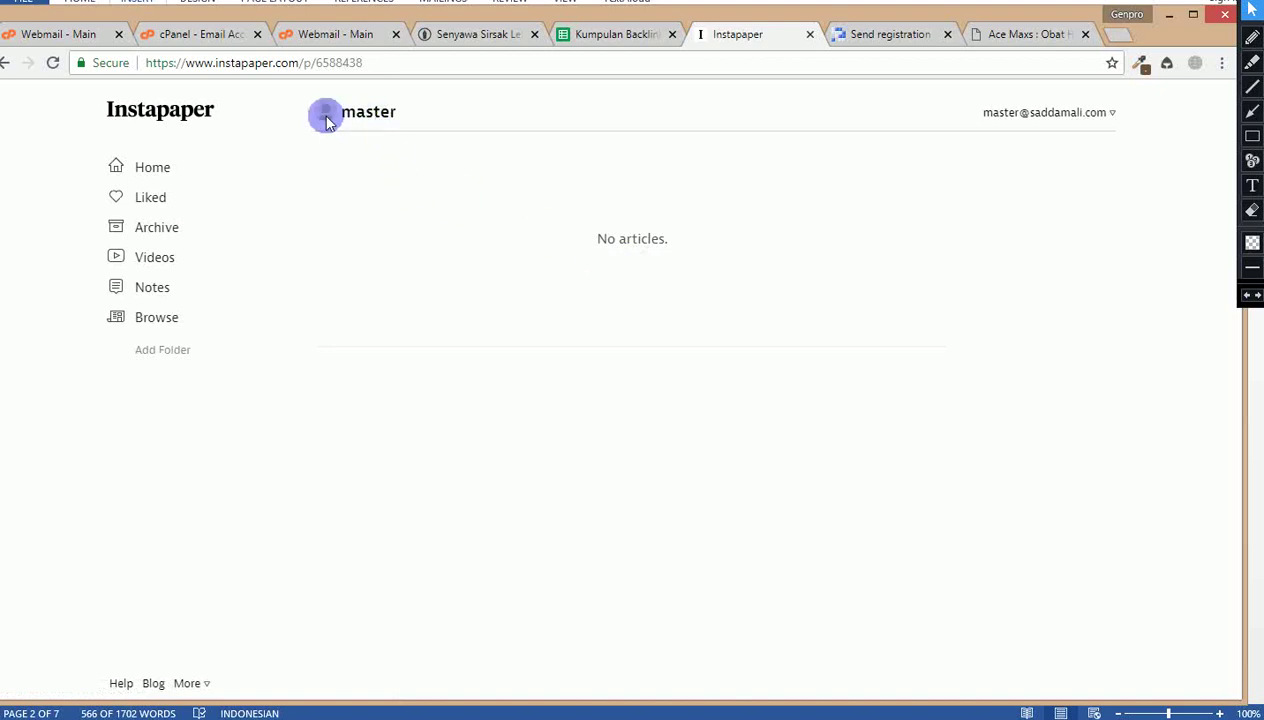
left_click(152, 319)
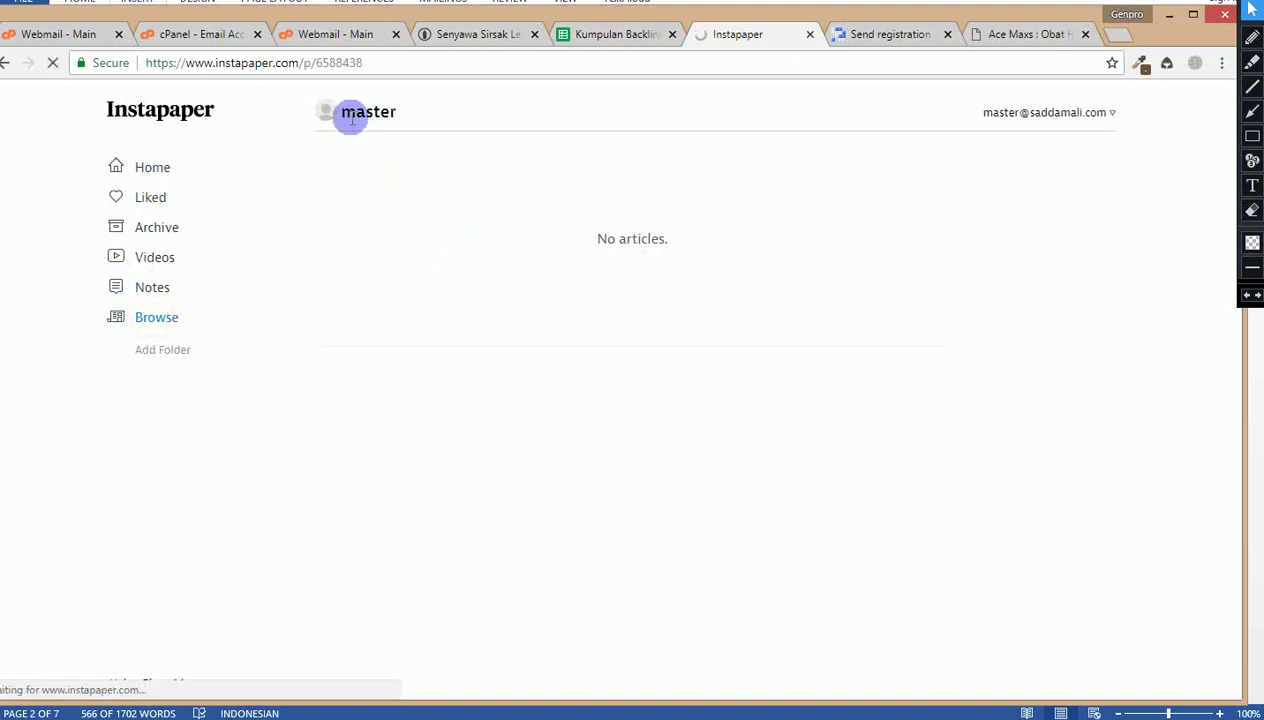
left_click(5, 63)
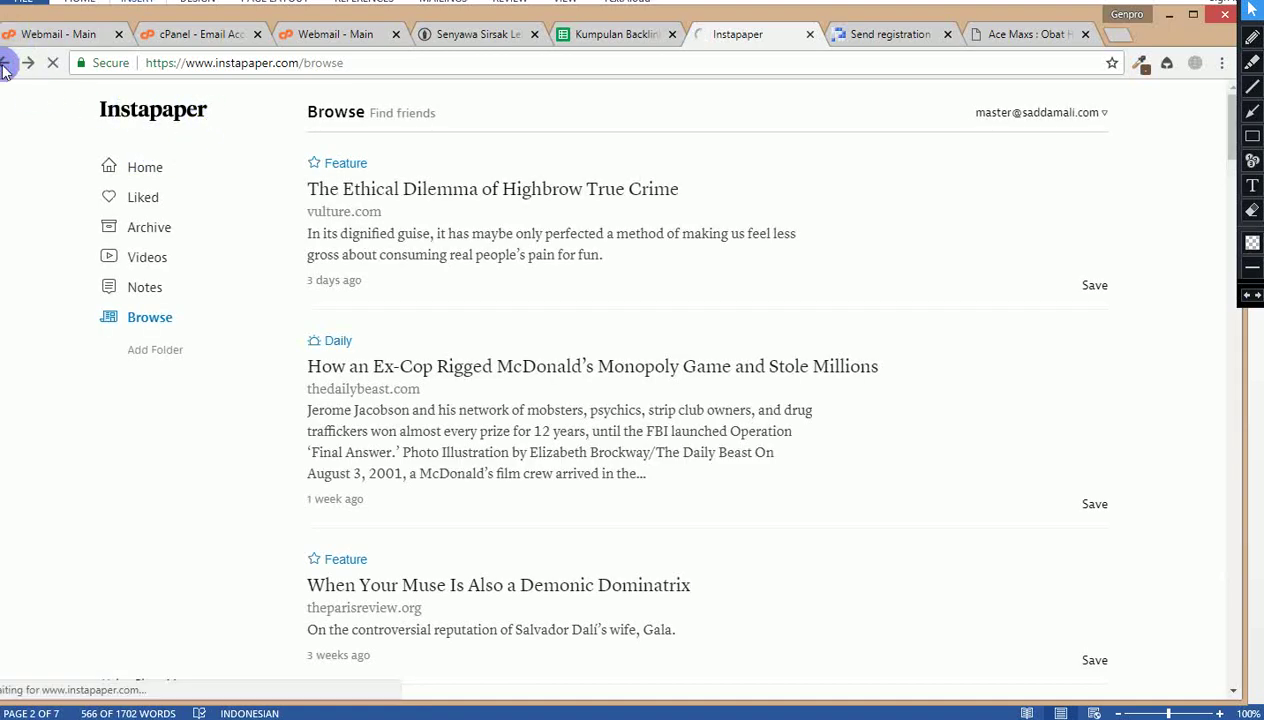
Step: Preview the dark grey and black reading themes, then switch back to white
left_click(1113, 115)
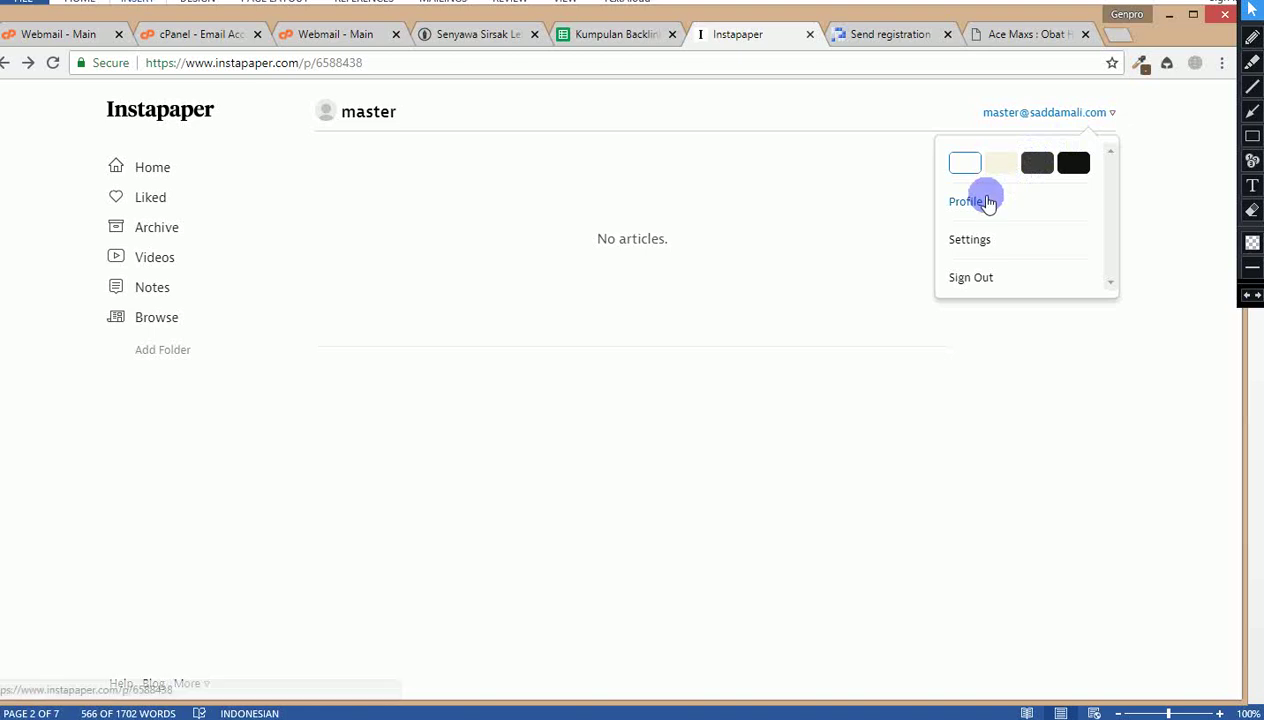
left_click(1040, 163)
left_click(1073, 163)
left_click(965, 163)
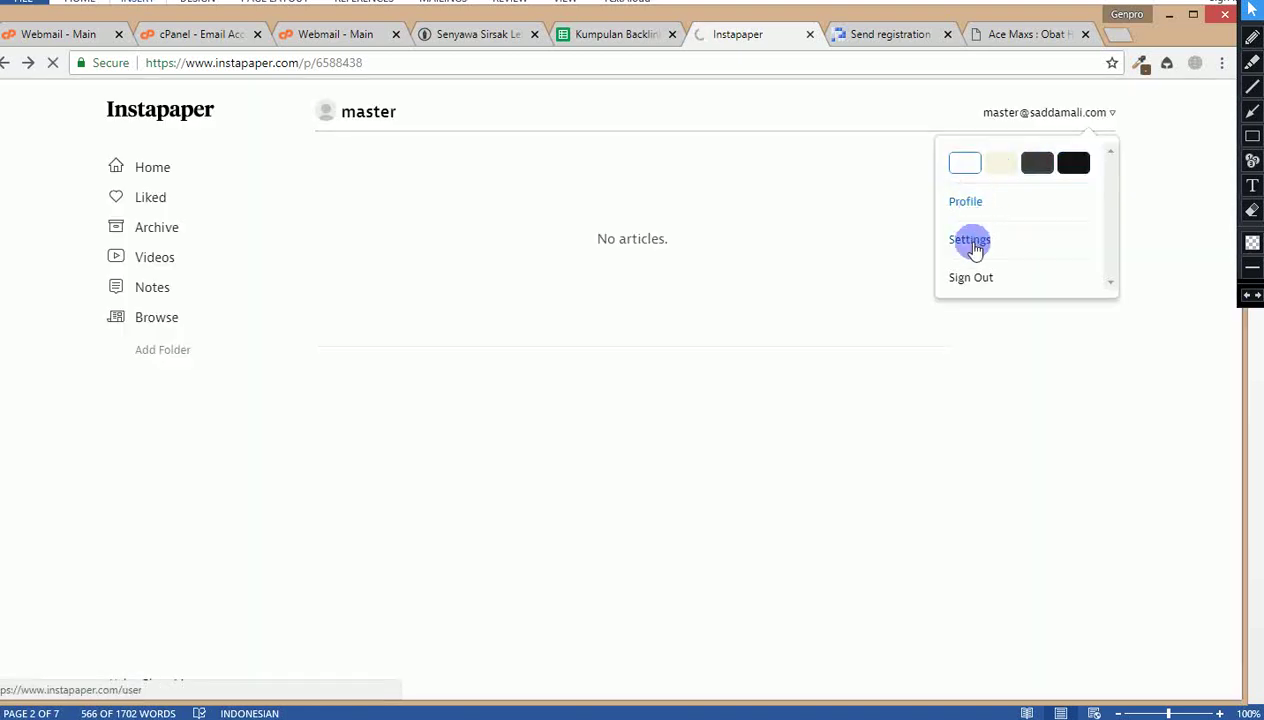
Step: In account Settings, set the Kontraktor Interior Jakarta 4 image as the profile avatar
left_click(970, 242)
left_click(1072, 118)
left_click(997, 237)
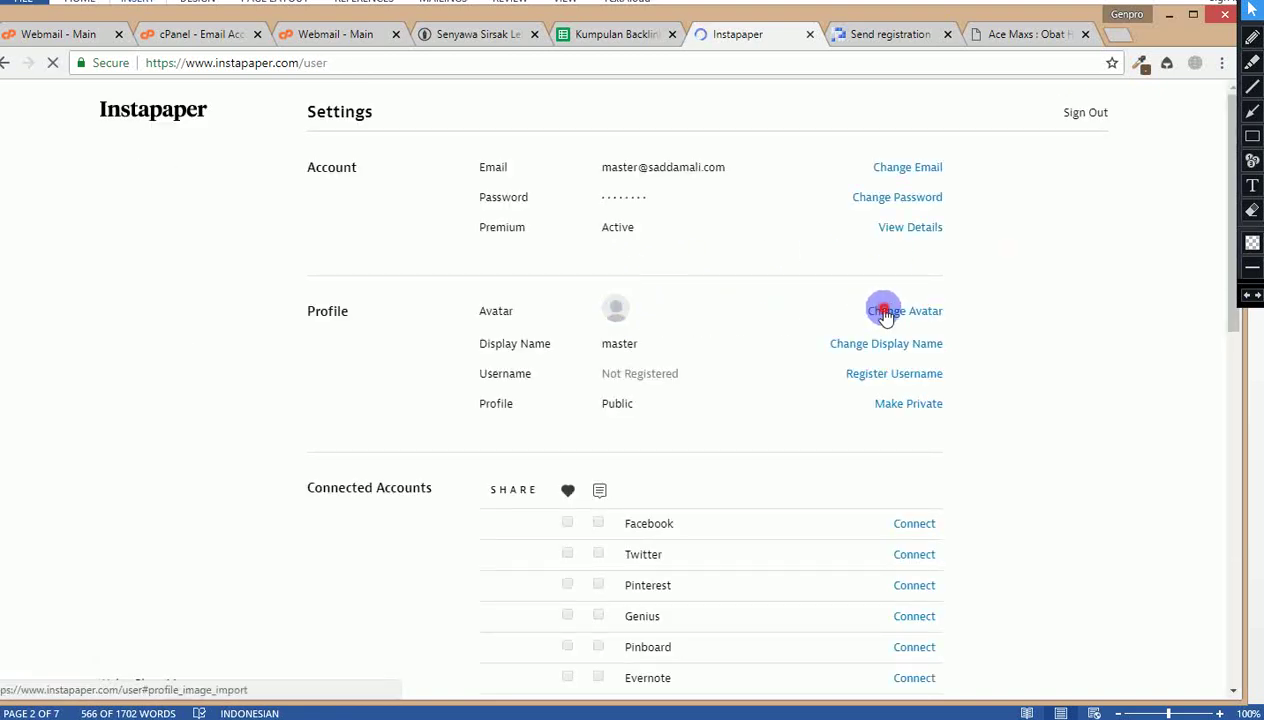
left_click(880, 308)
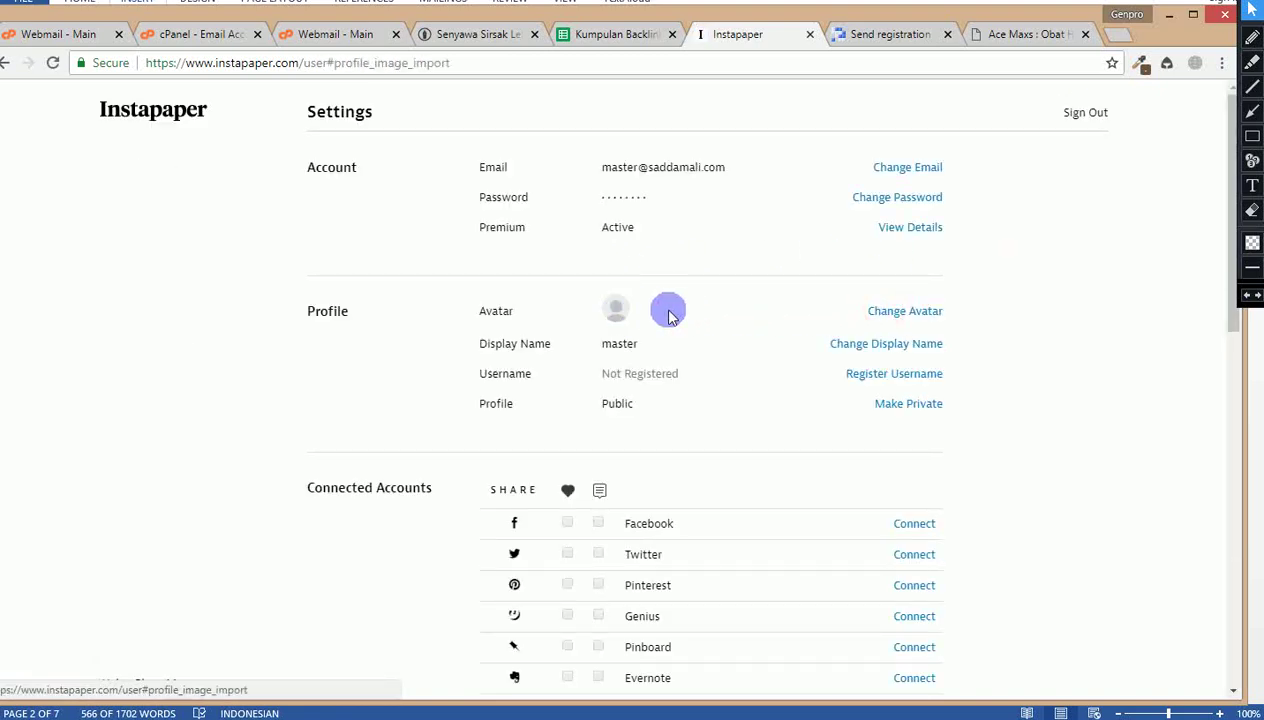
left_click(880, 308)
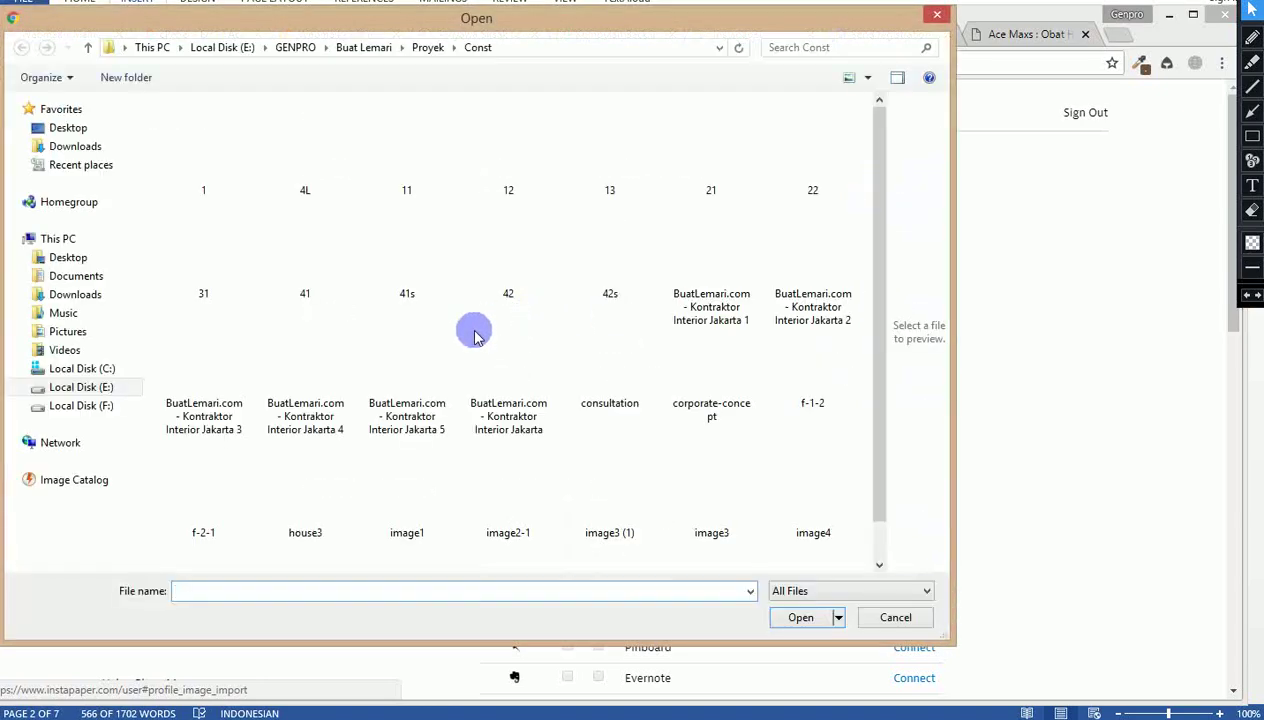
double_click(303, 378)
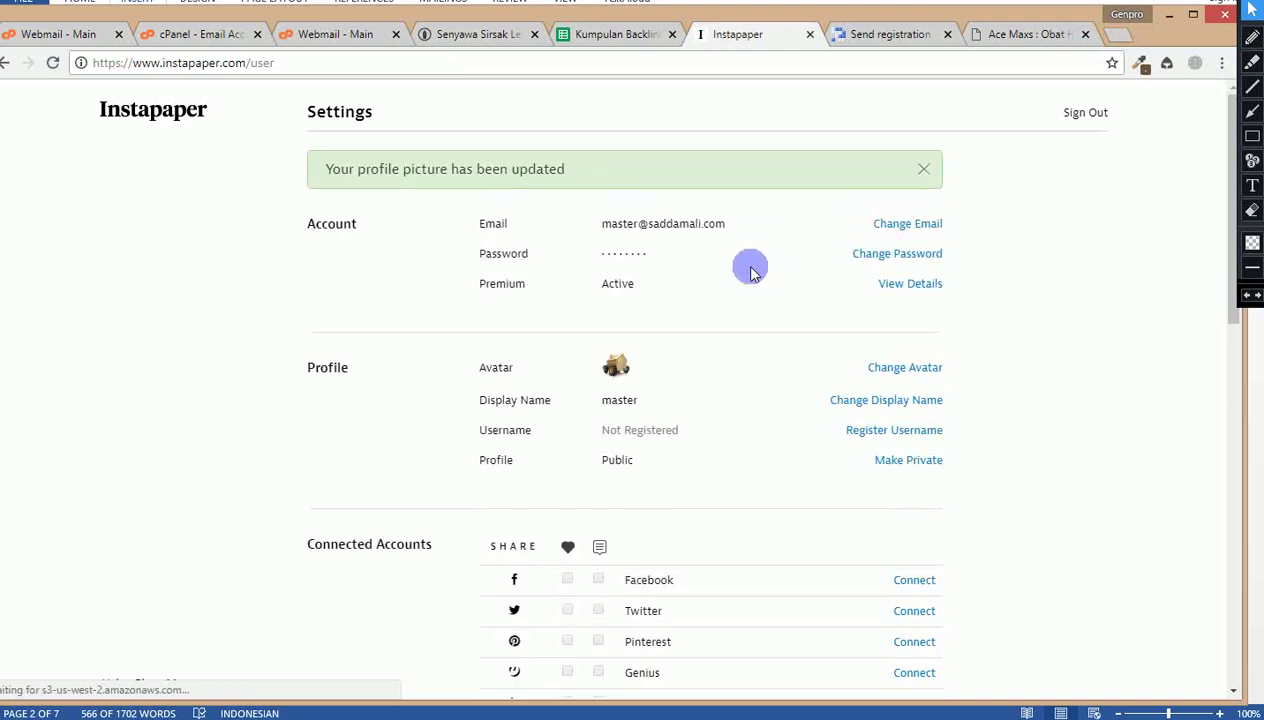
left_click(300, 34)
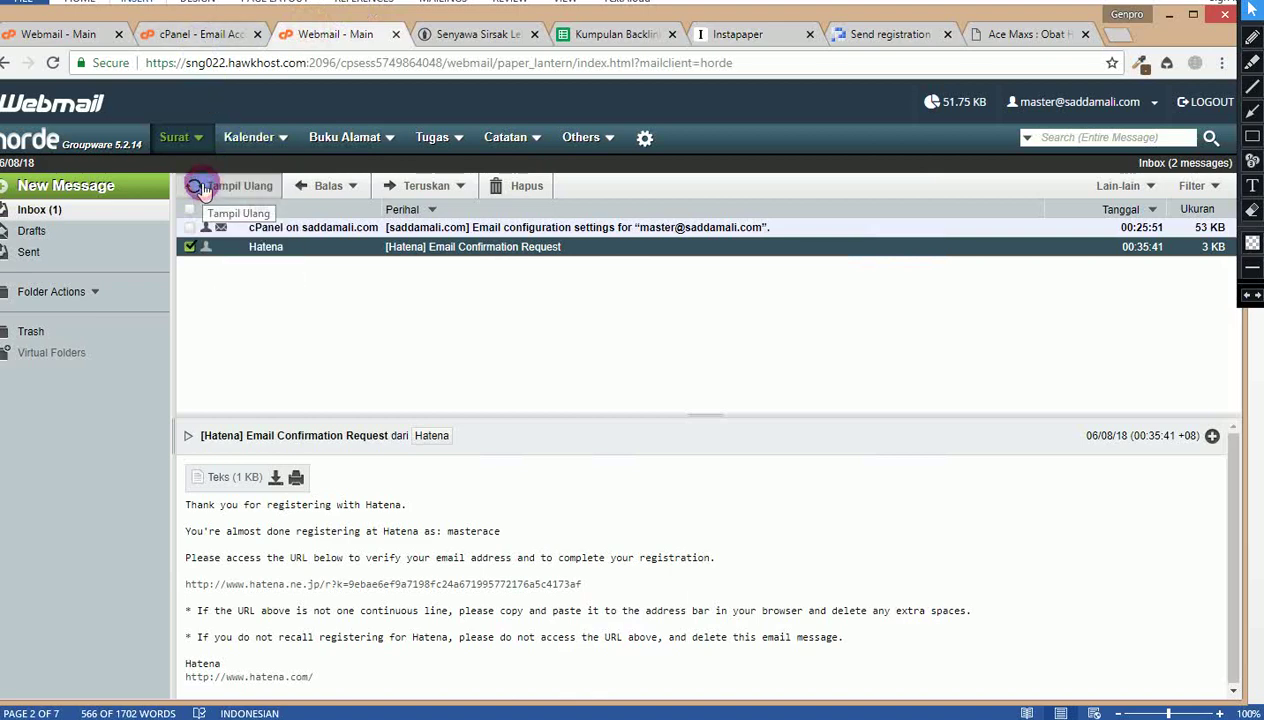
Step: Reload the expired webmail page and dismiss the extra login window
left_click(201, 189)
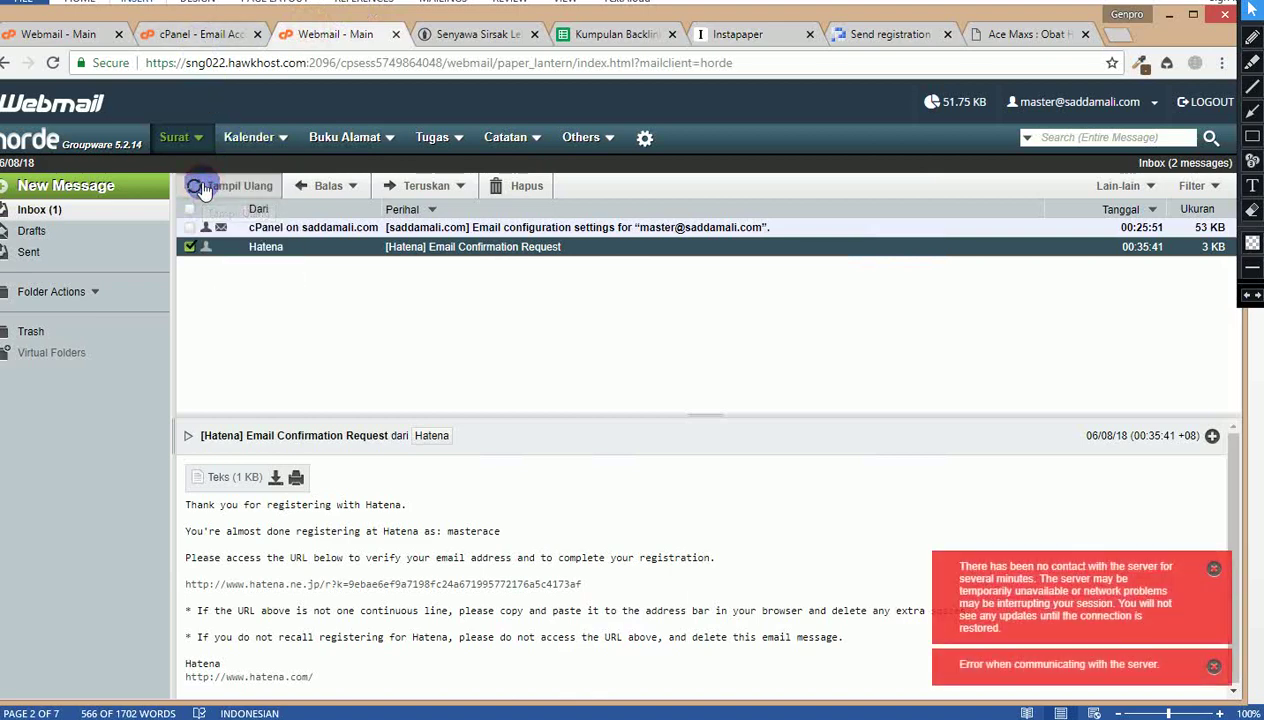
left_click(201, 189)
left_click(201, 189)
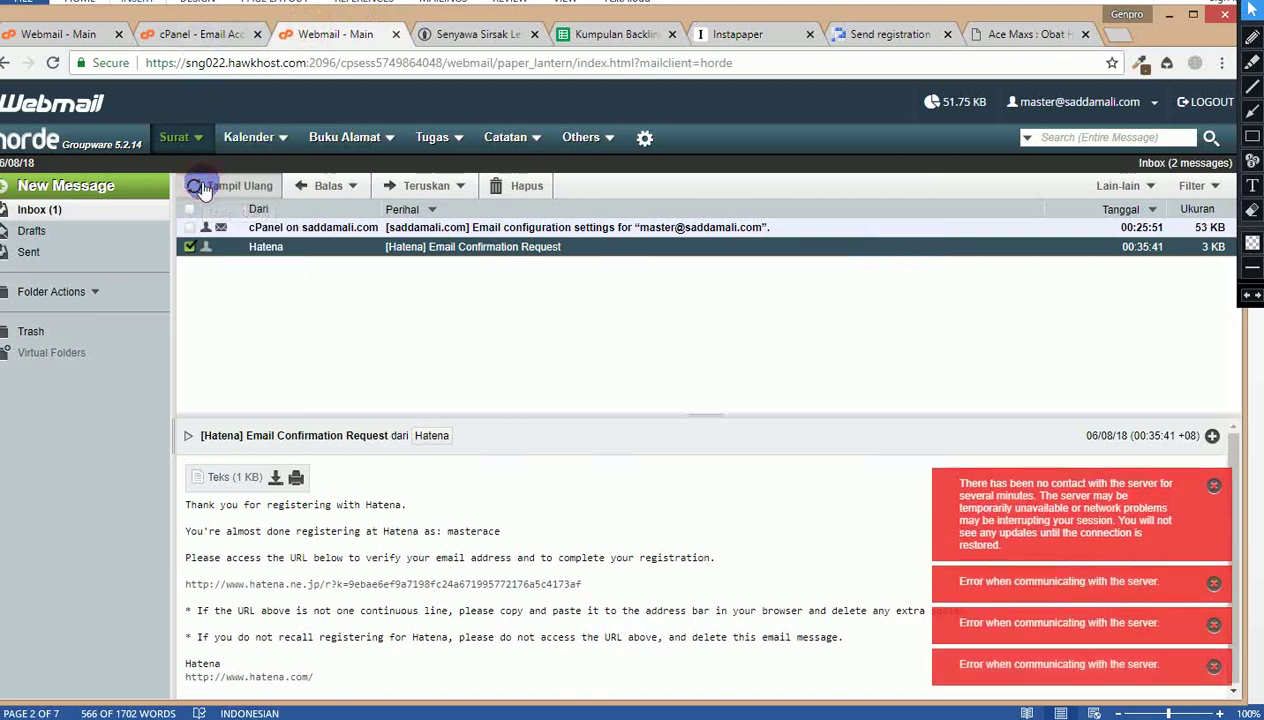
left_click(328, 63)
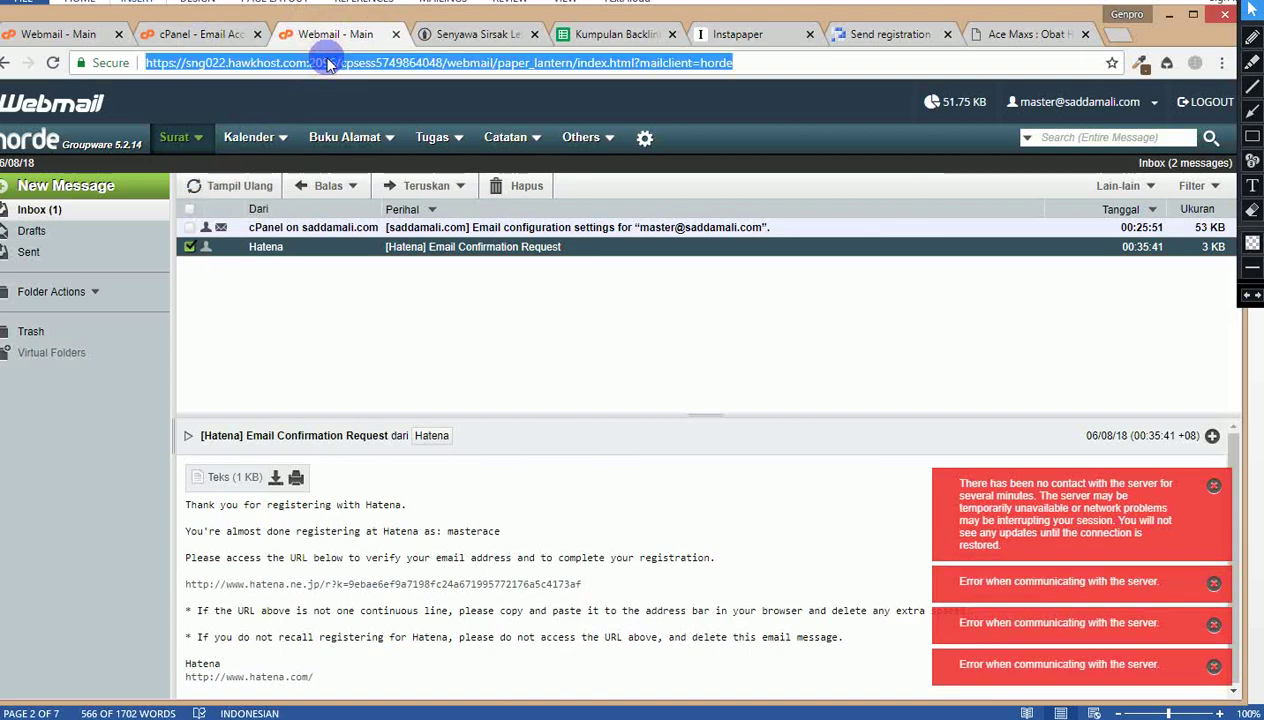
key("Return")
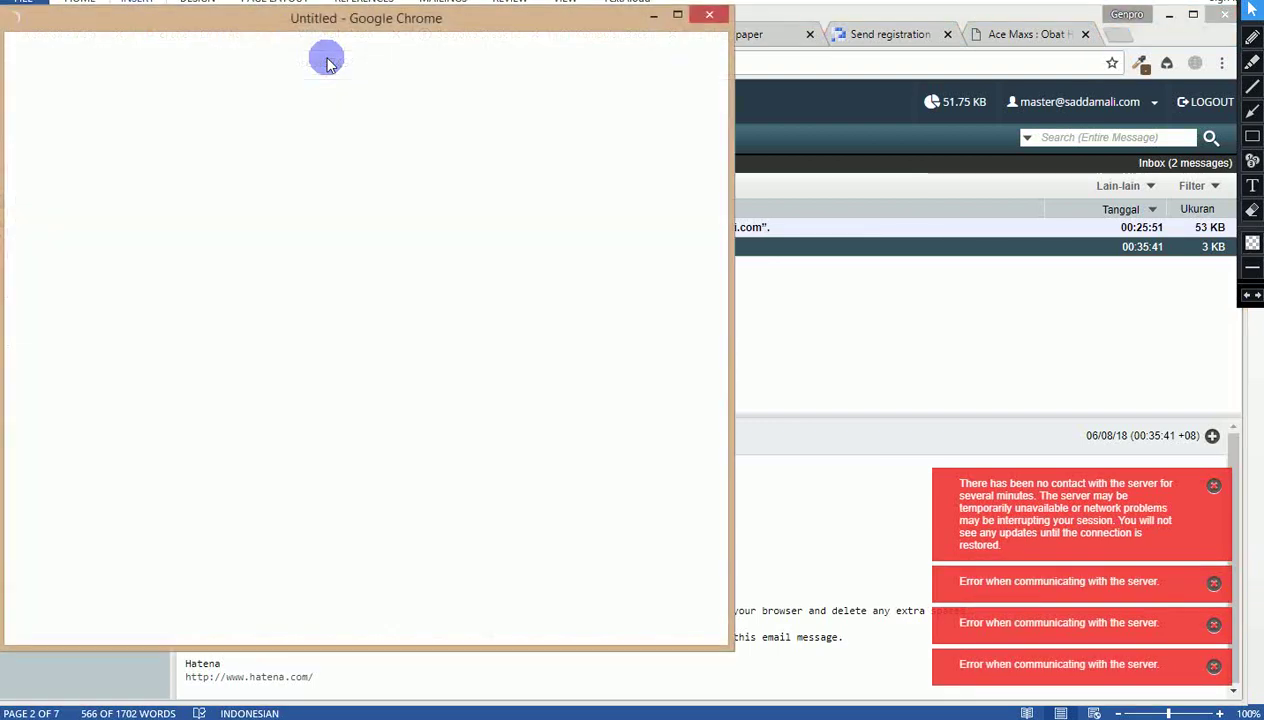
left_click(707, 18)
left_click(582, 319)
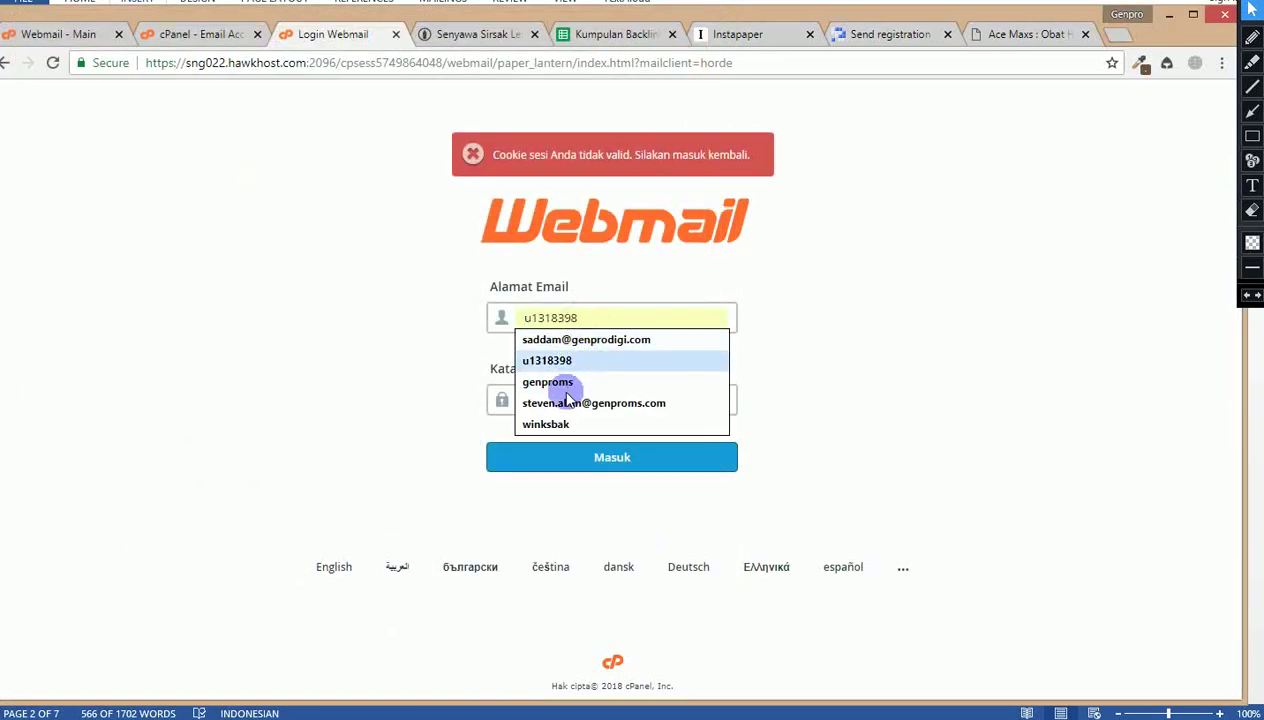
left_click(669, 399)
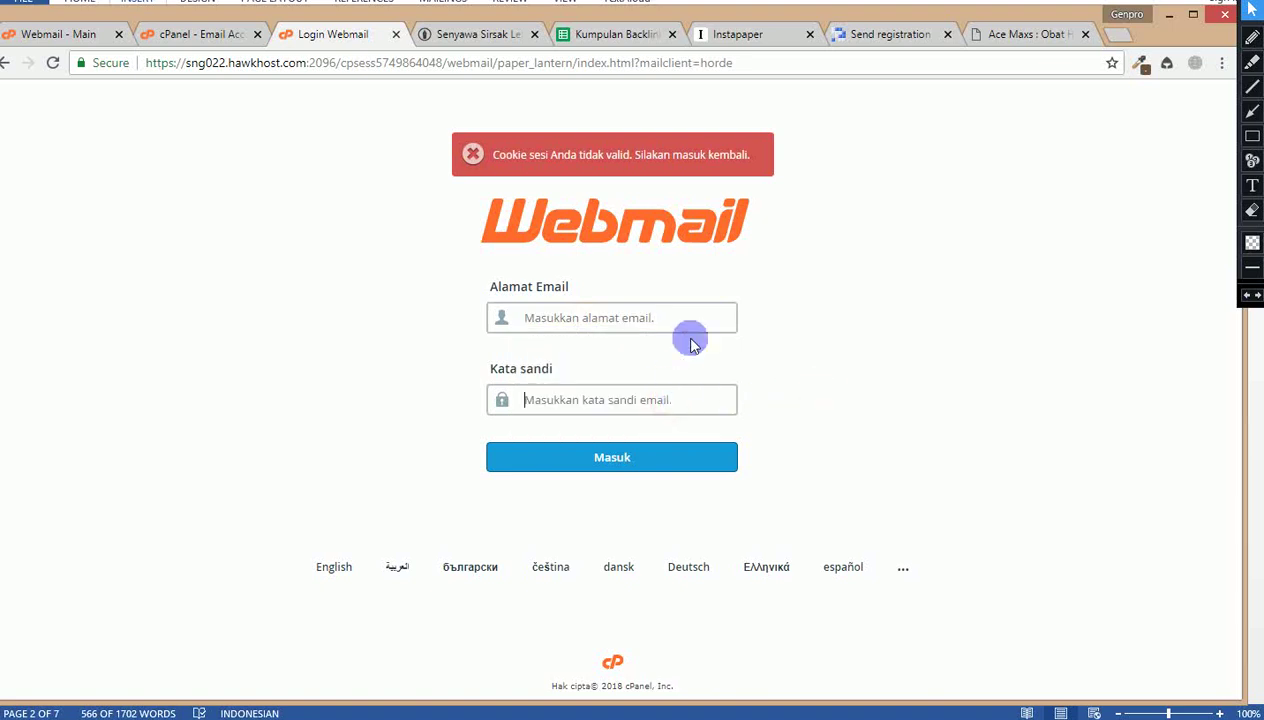
Step: Fill the login email field with the mailbox address stored in spreadsheet cell E5
left_click(595, 34)
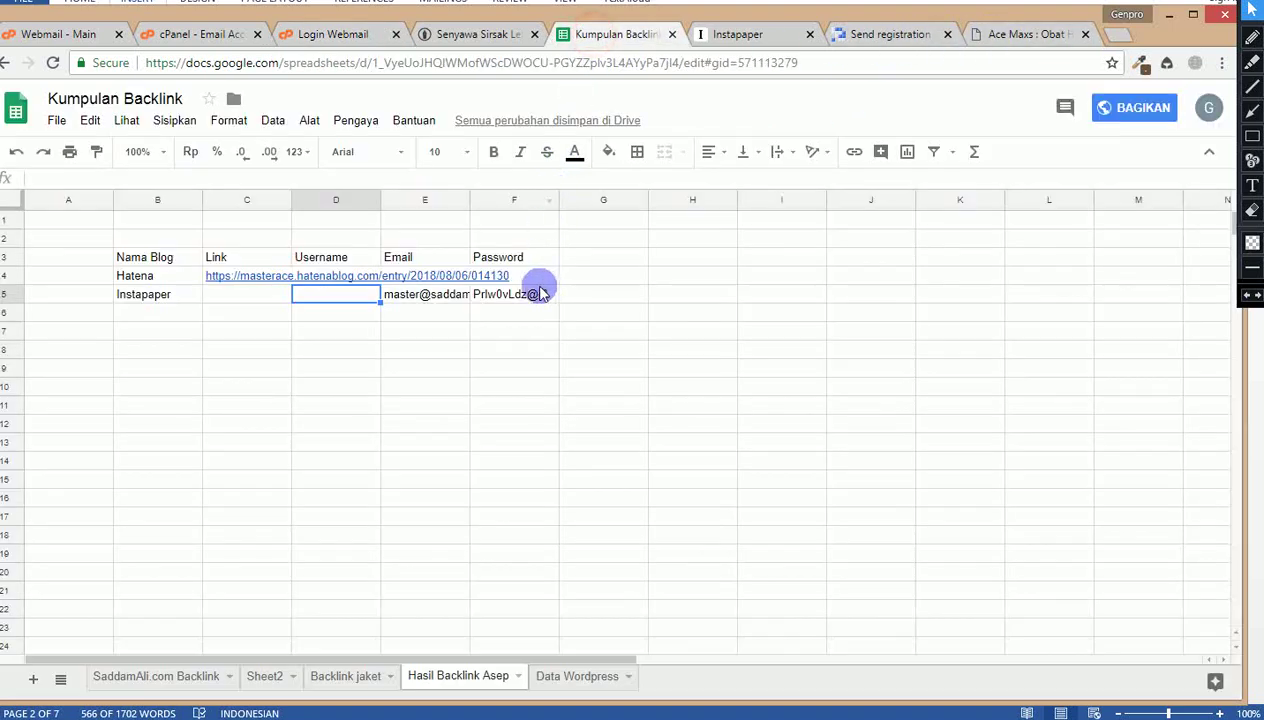
left_click(400, 294)
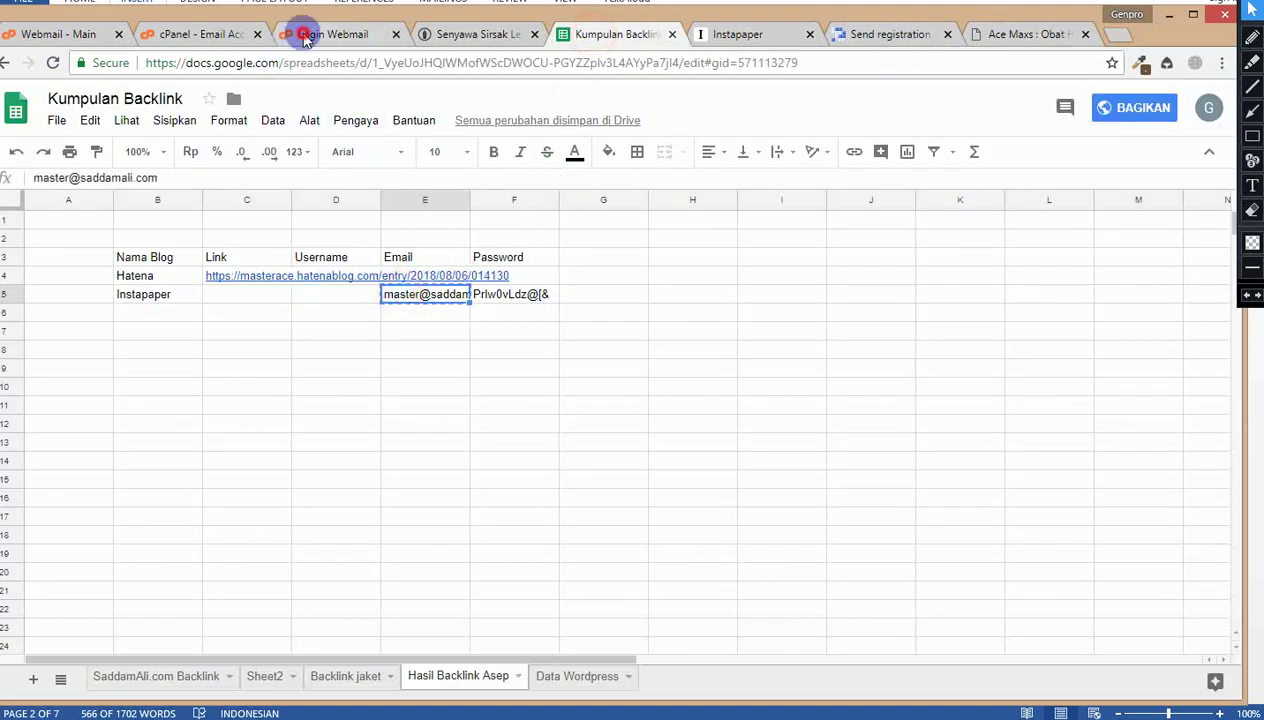
left_click(285, 34)
left_click(532, 314)
key("ctrl+v")
Step: Paste the account password from cell F5 into the login form and sign in with Masuk
left_click(601, 34)
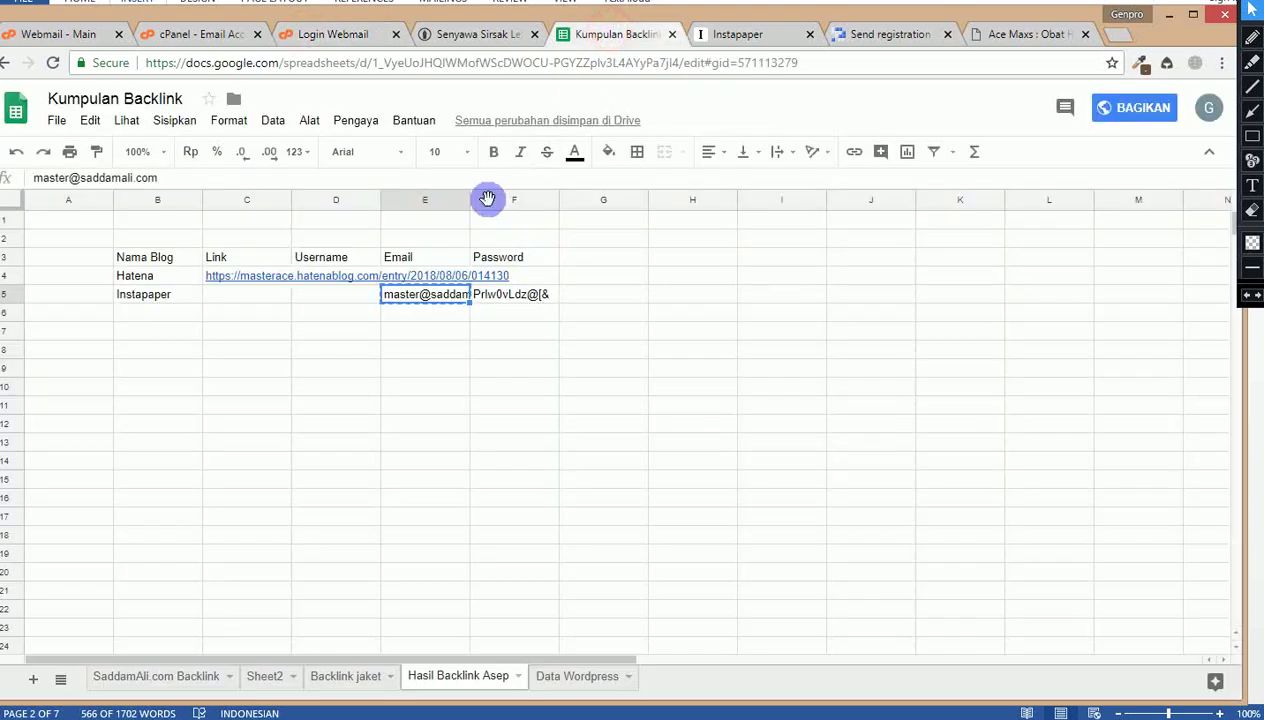
left_click(500, 303)
key("ctrl+c")
left_click(333, 34)
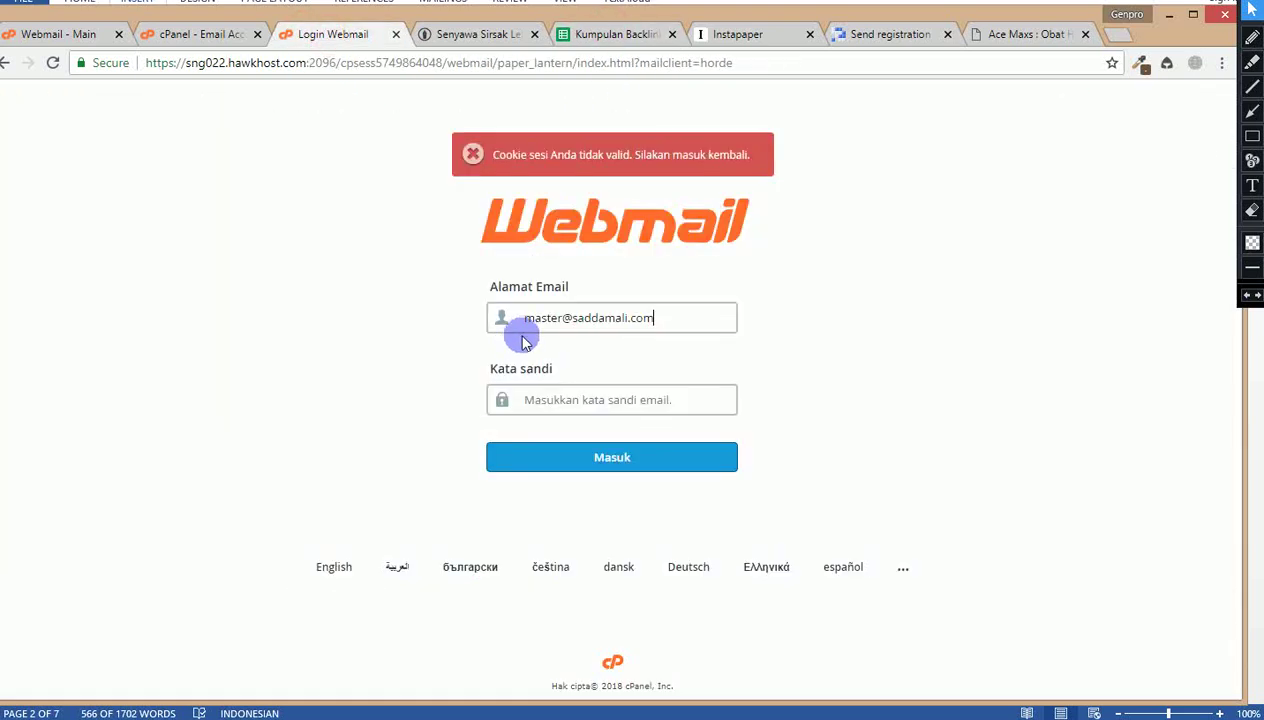
left_click(536, 397)
key("ctrl+v")
left_click(584, 462)
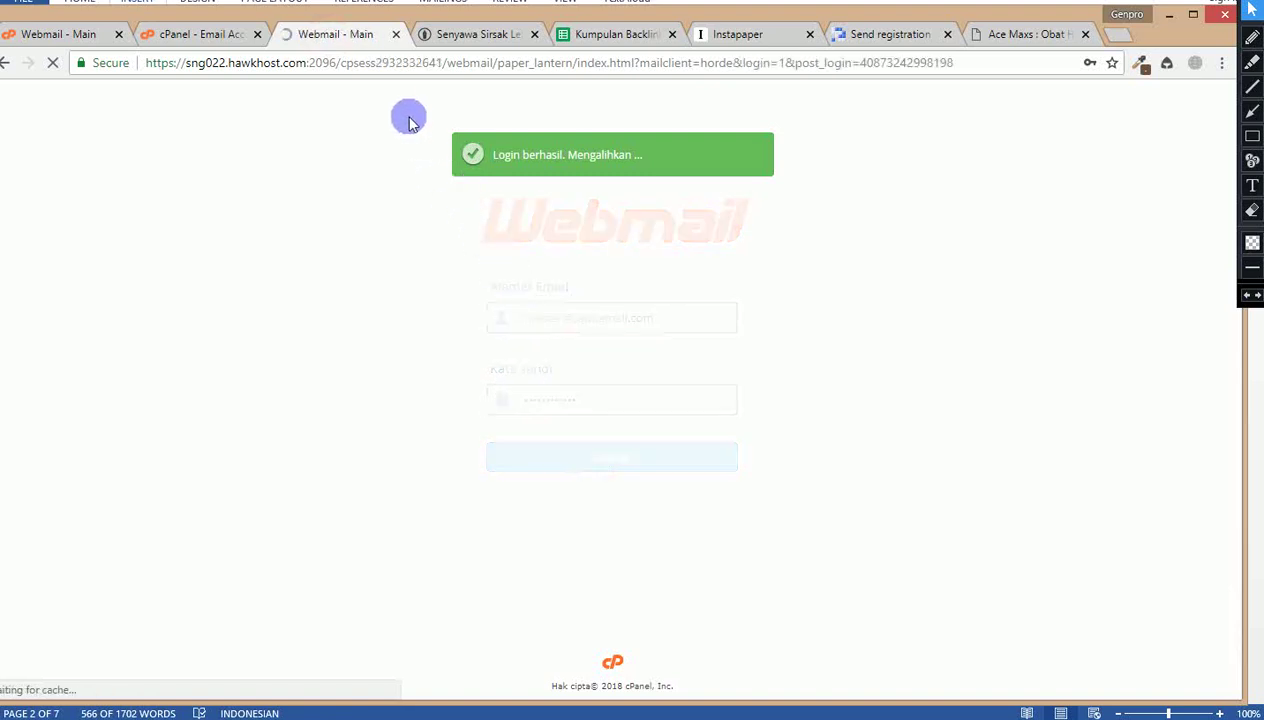